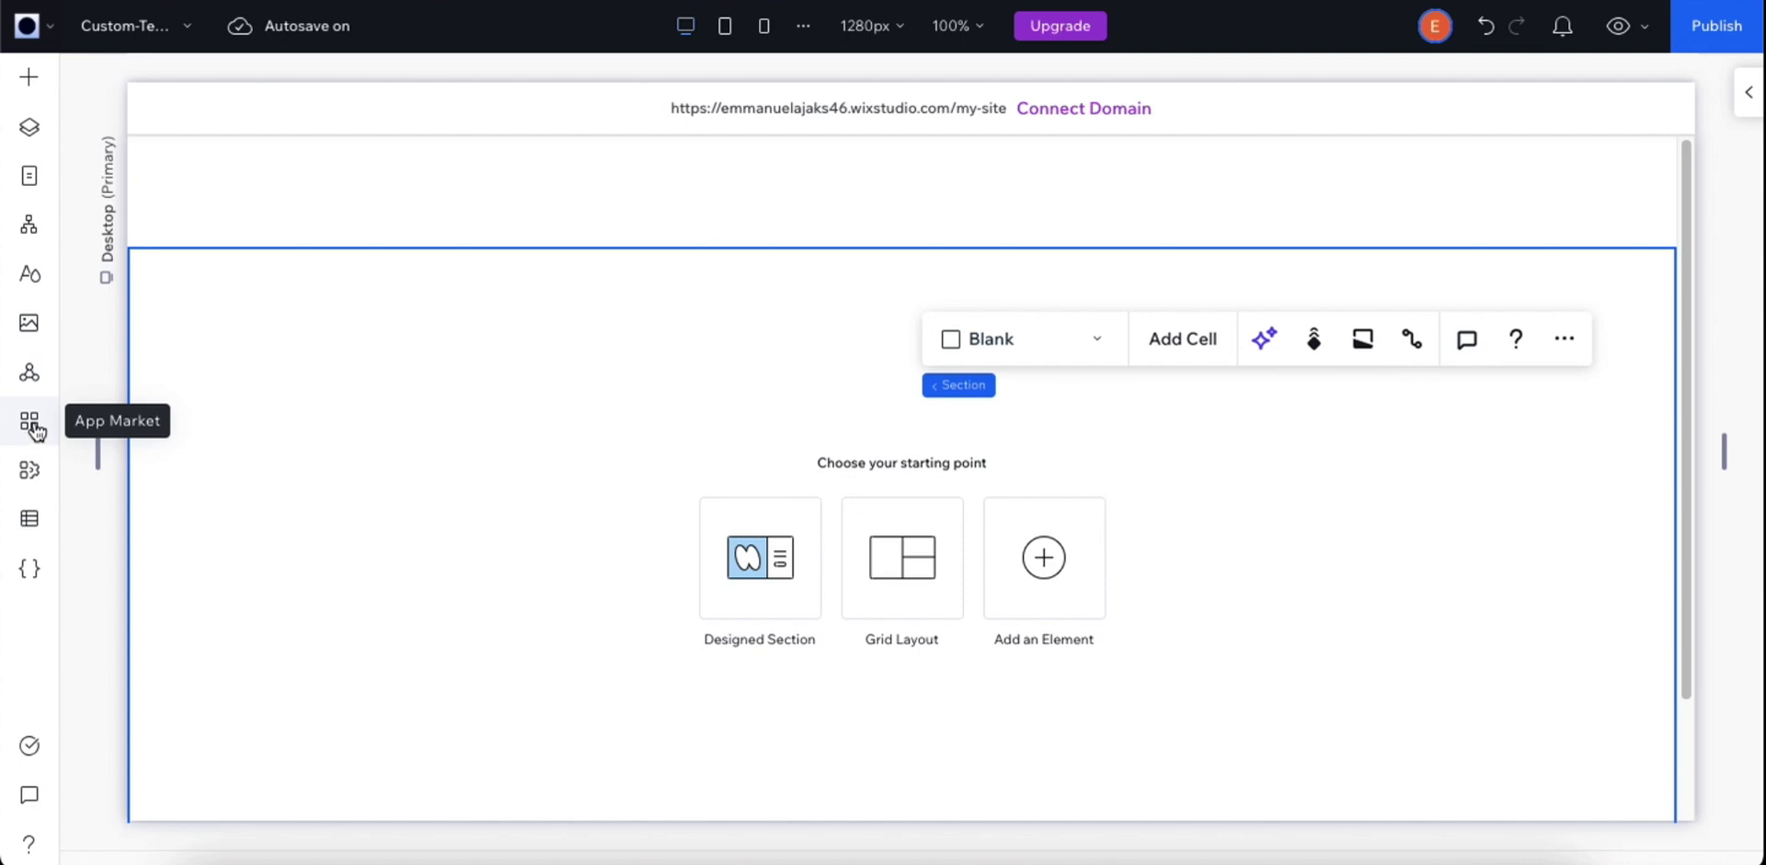
Step: Search the App Market for "typewriter" and open the Typerwriter Animation app page
click(37, 430)
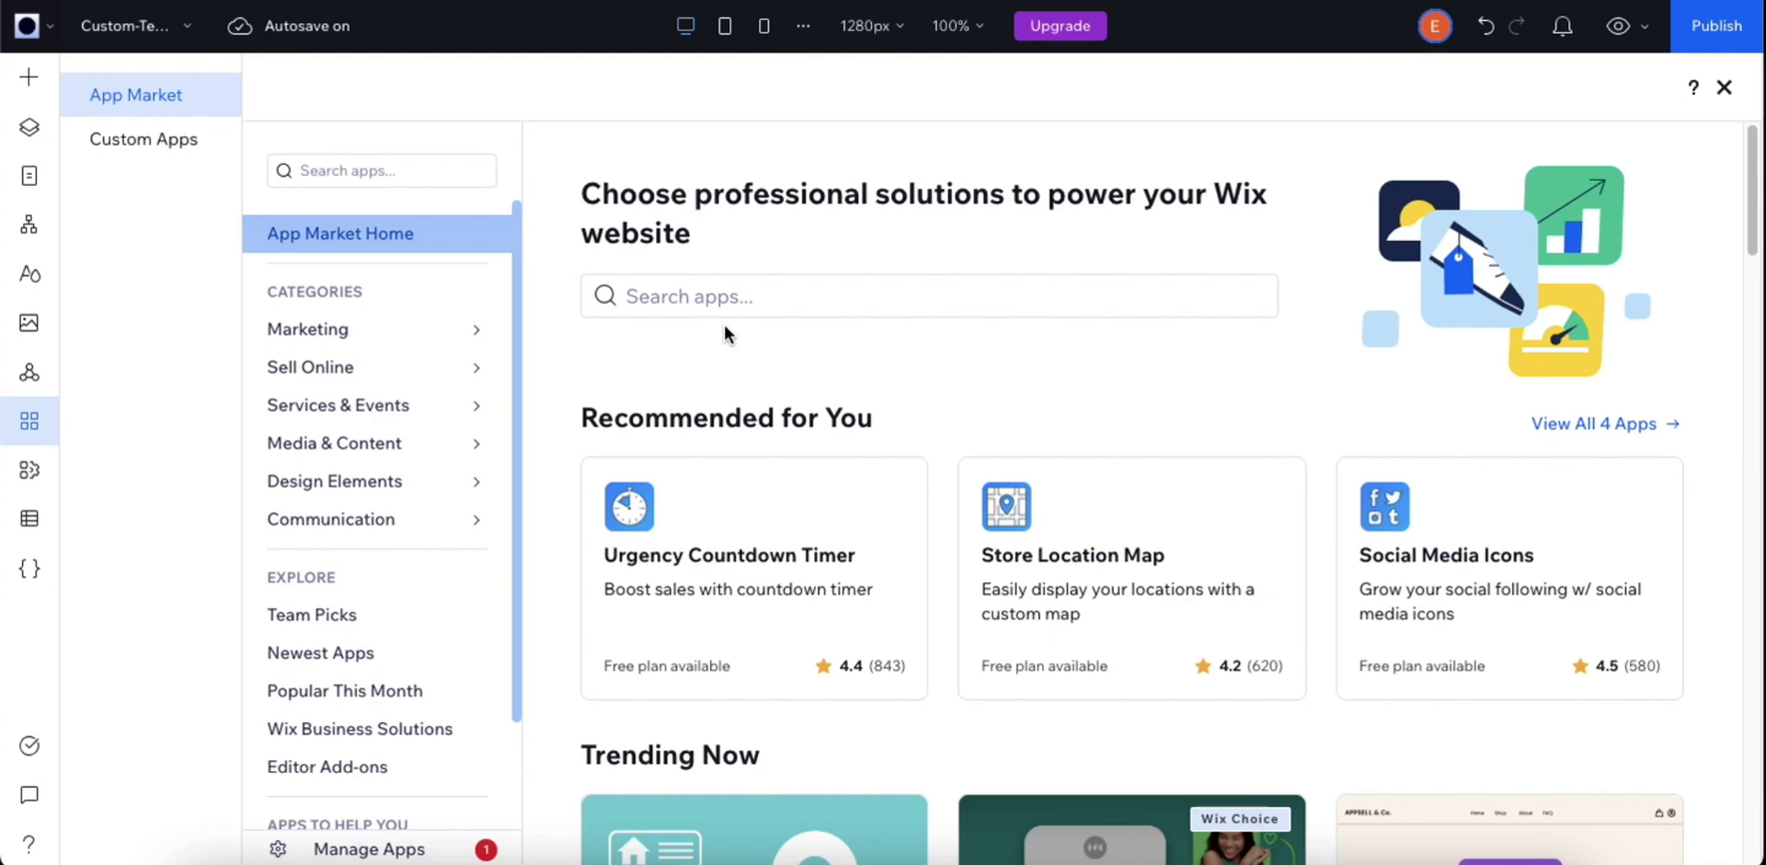
click(725, 303)
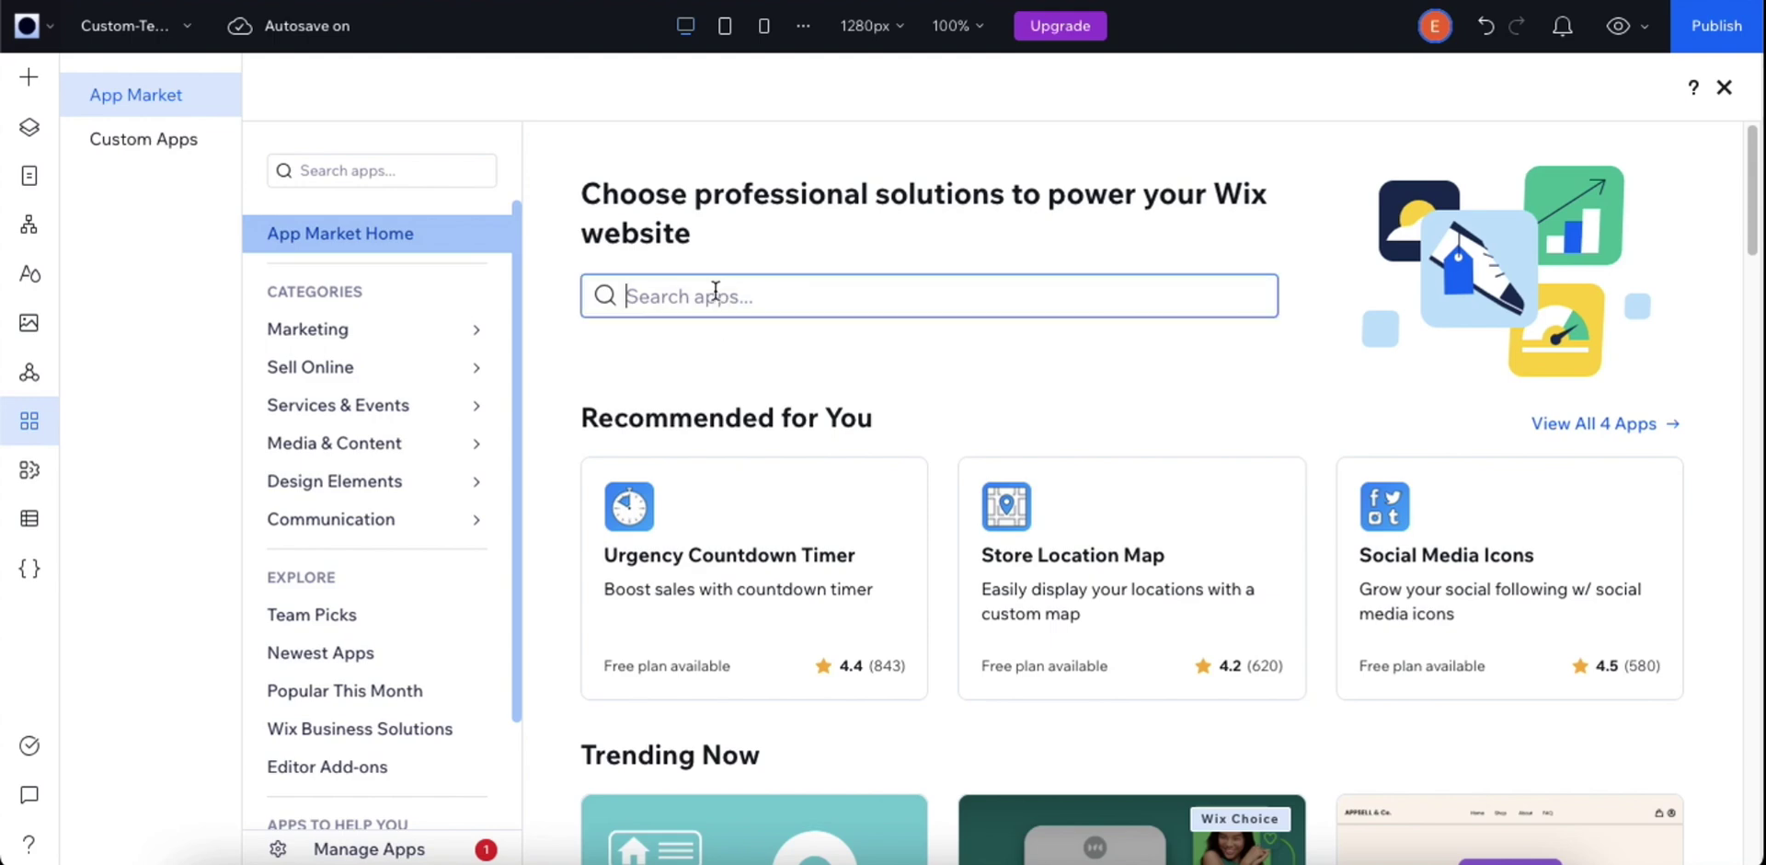
text(Typewriter)
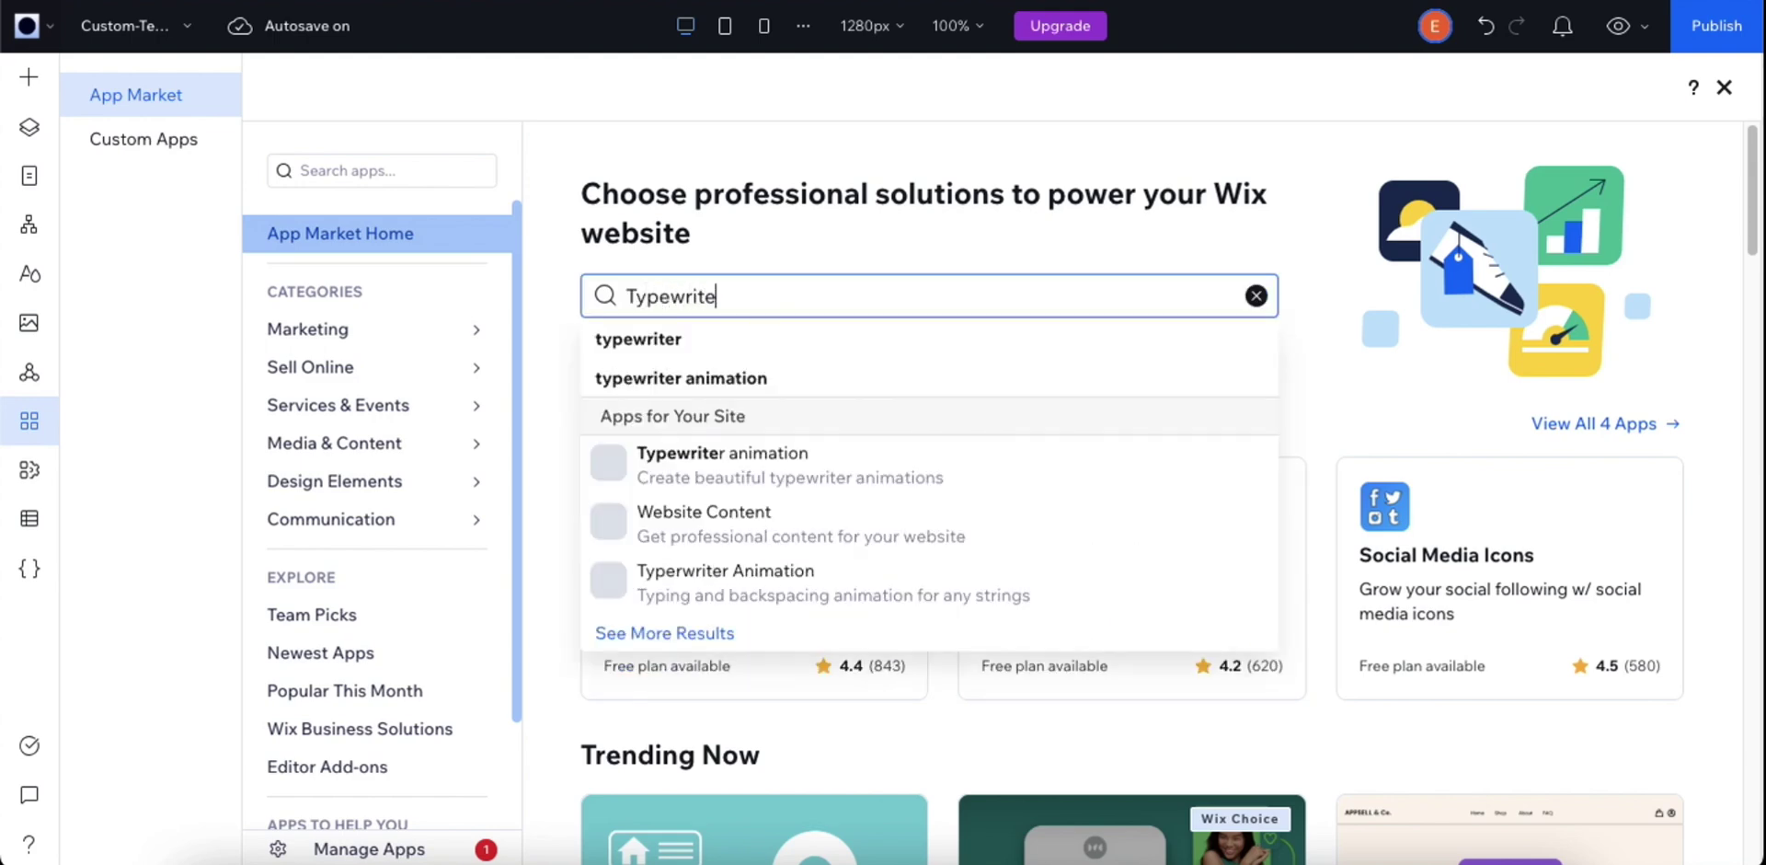
click(704, 343)
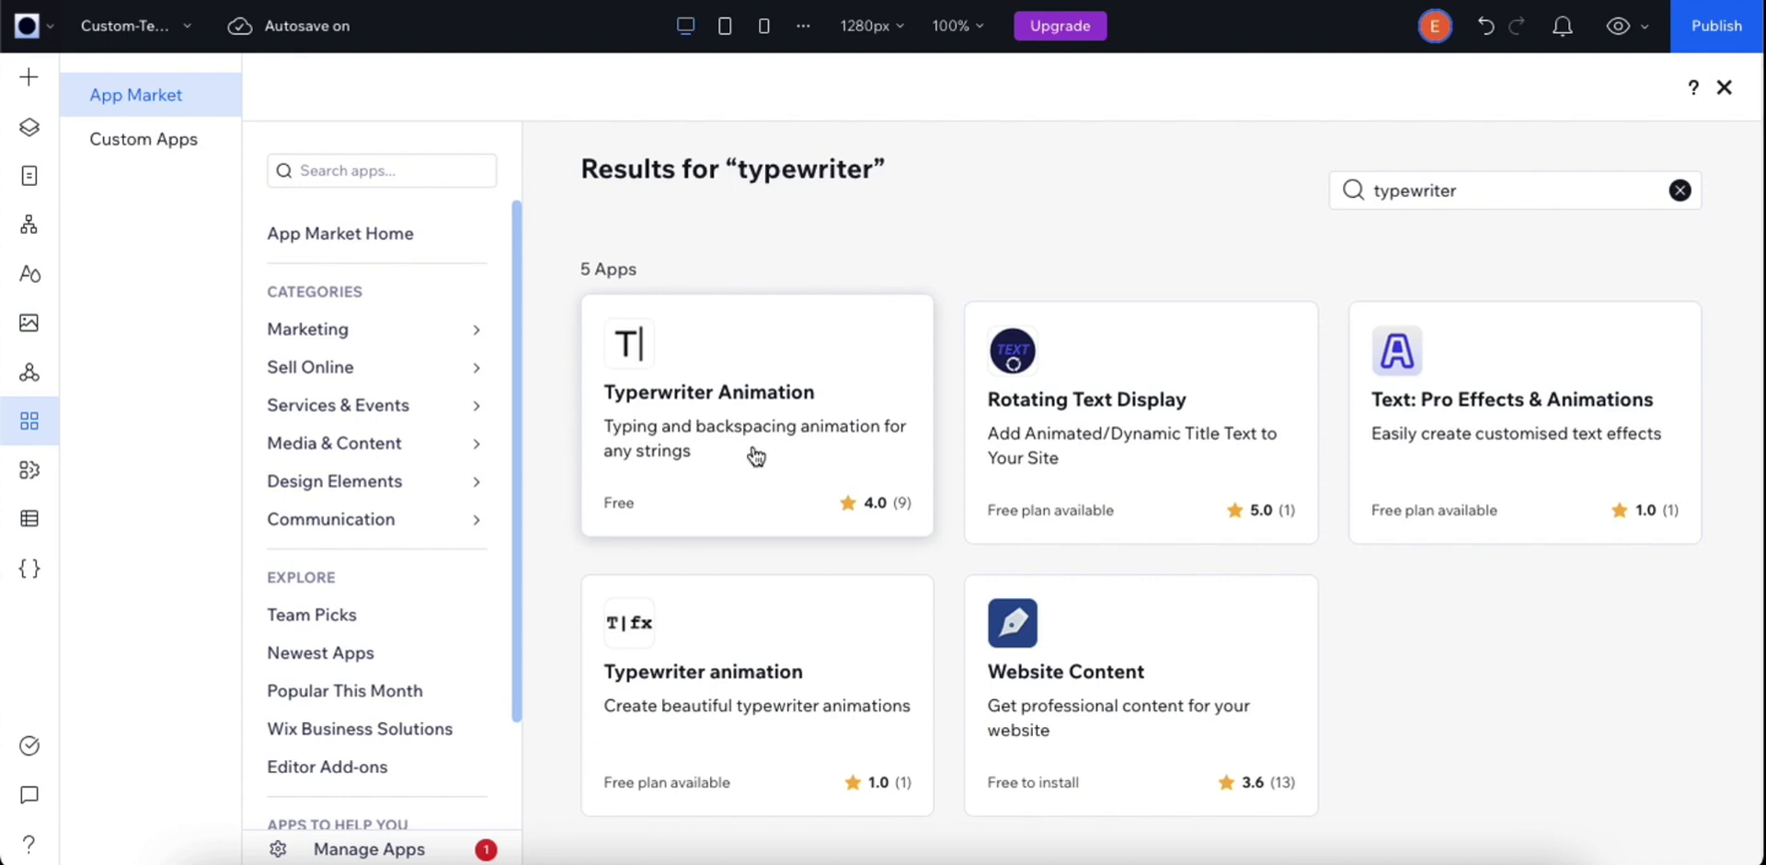
click(810, 364)
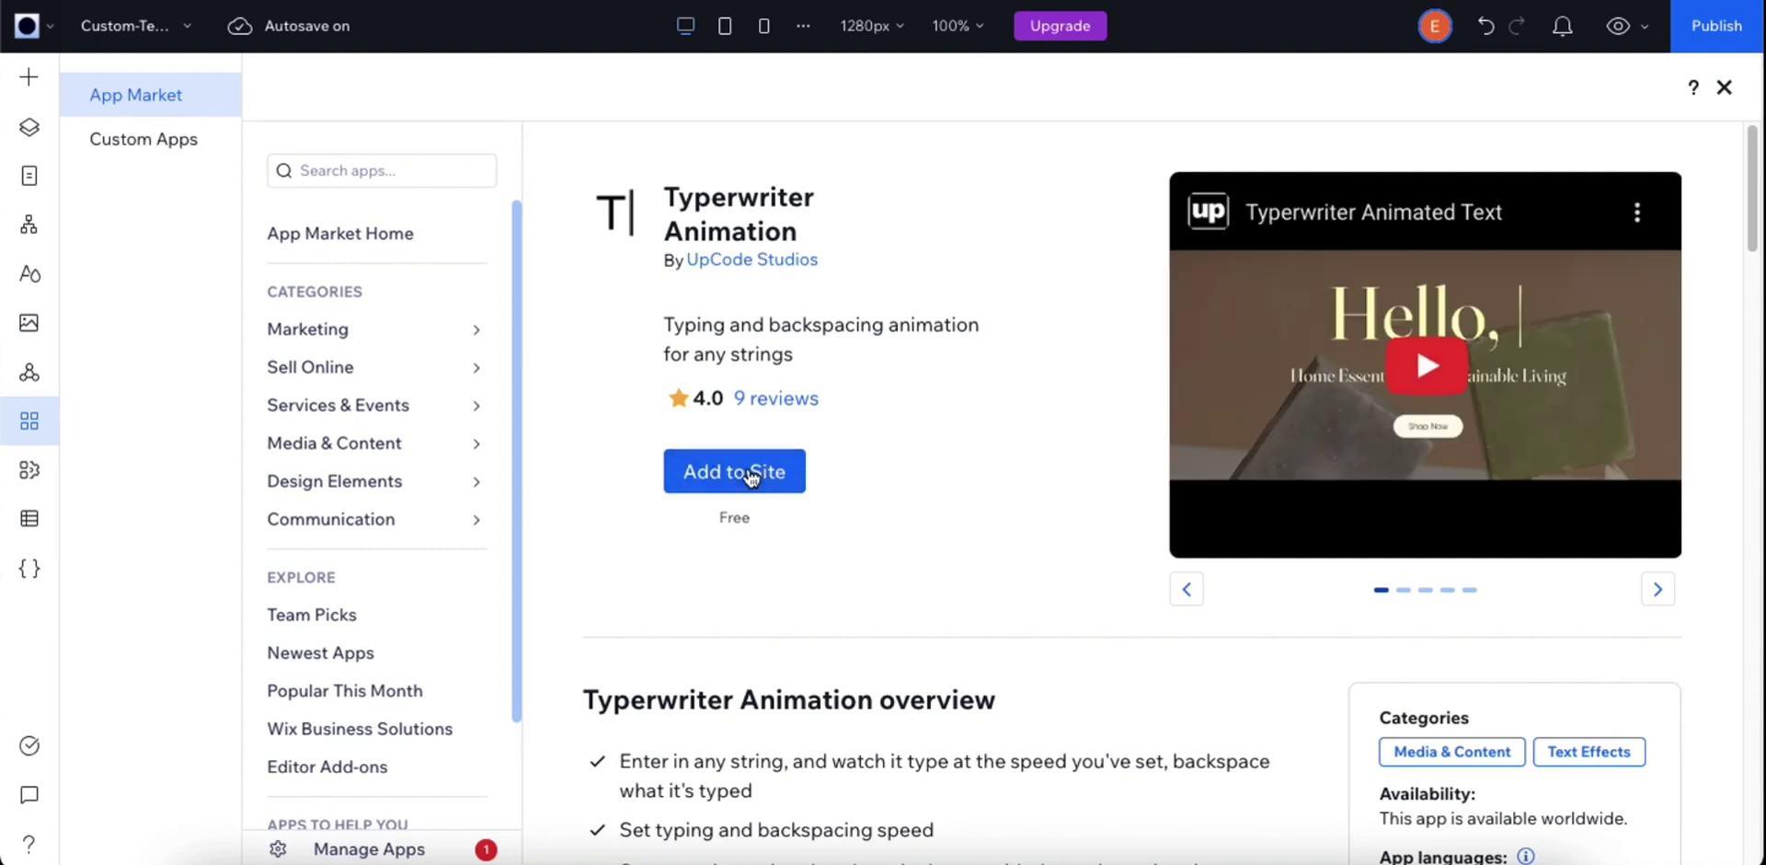
Step: Install the Typerwriter Animation app, agreeing to its terms, and place its Typewriter widget in the blank section
click(751, 474)
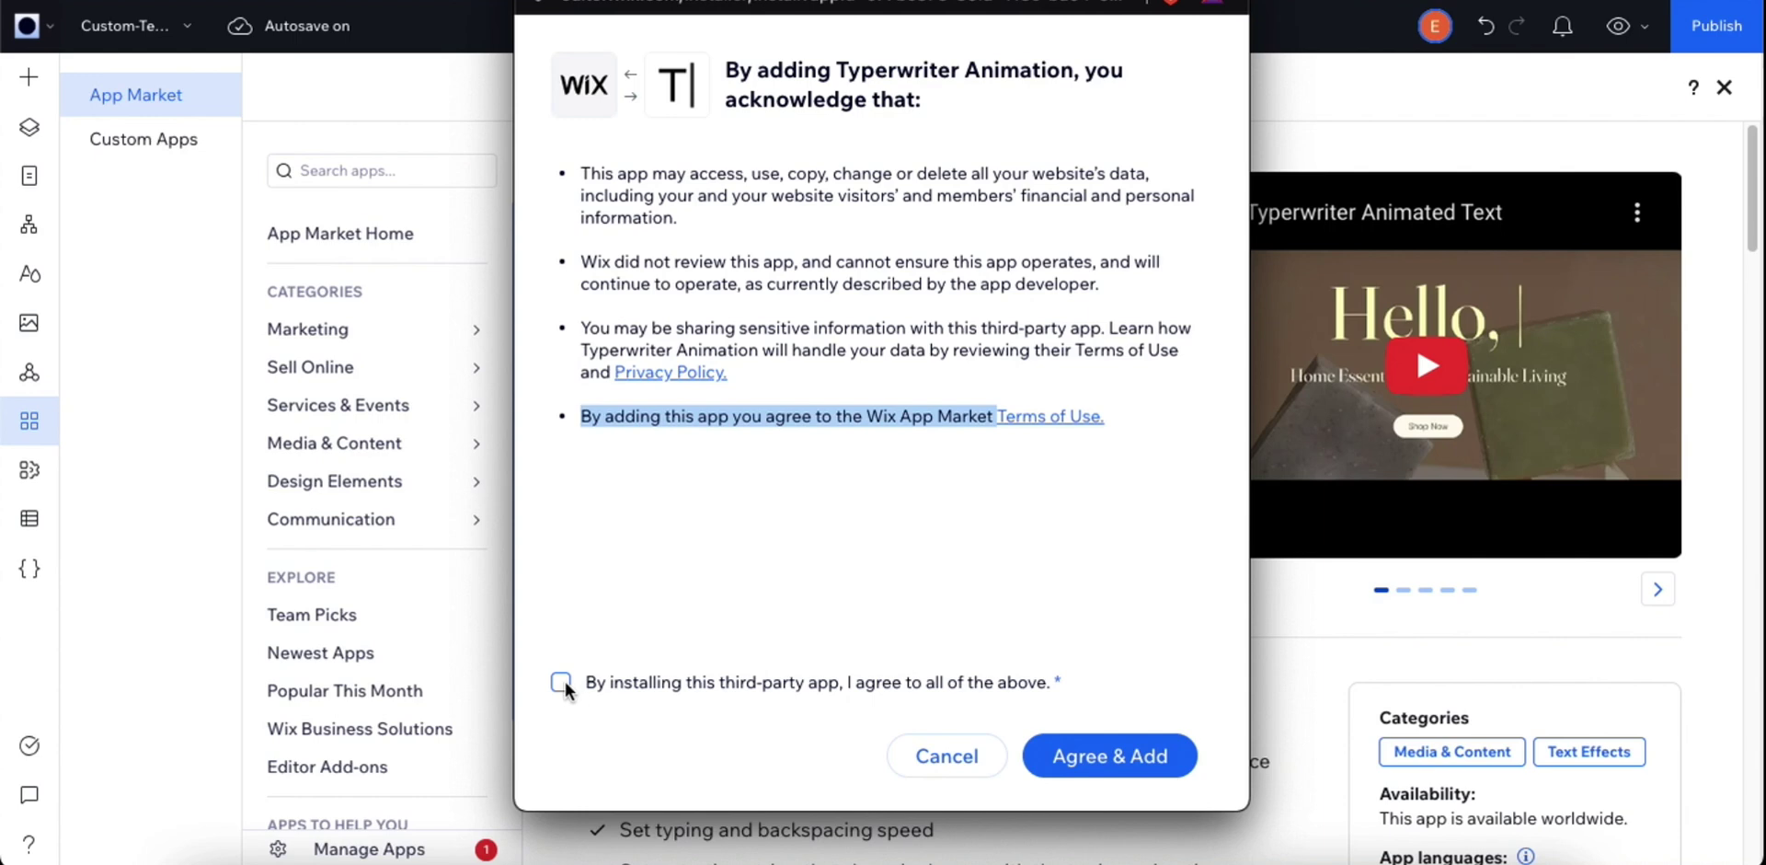
click(561, 681)
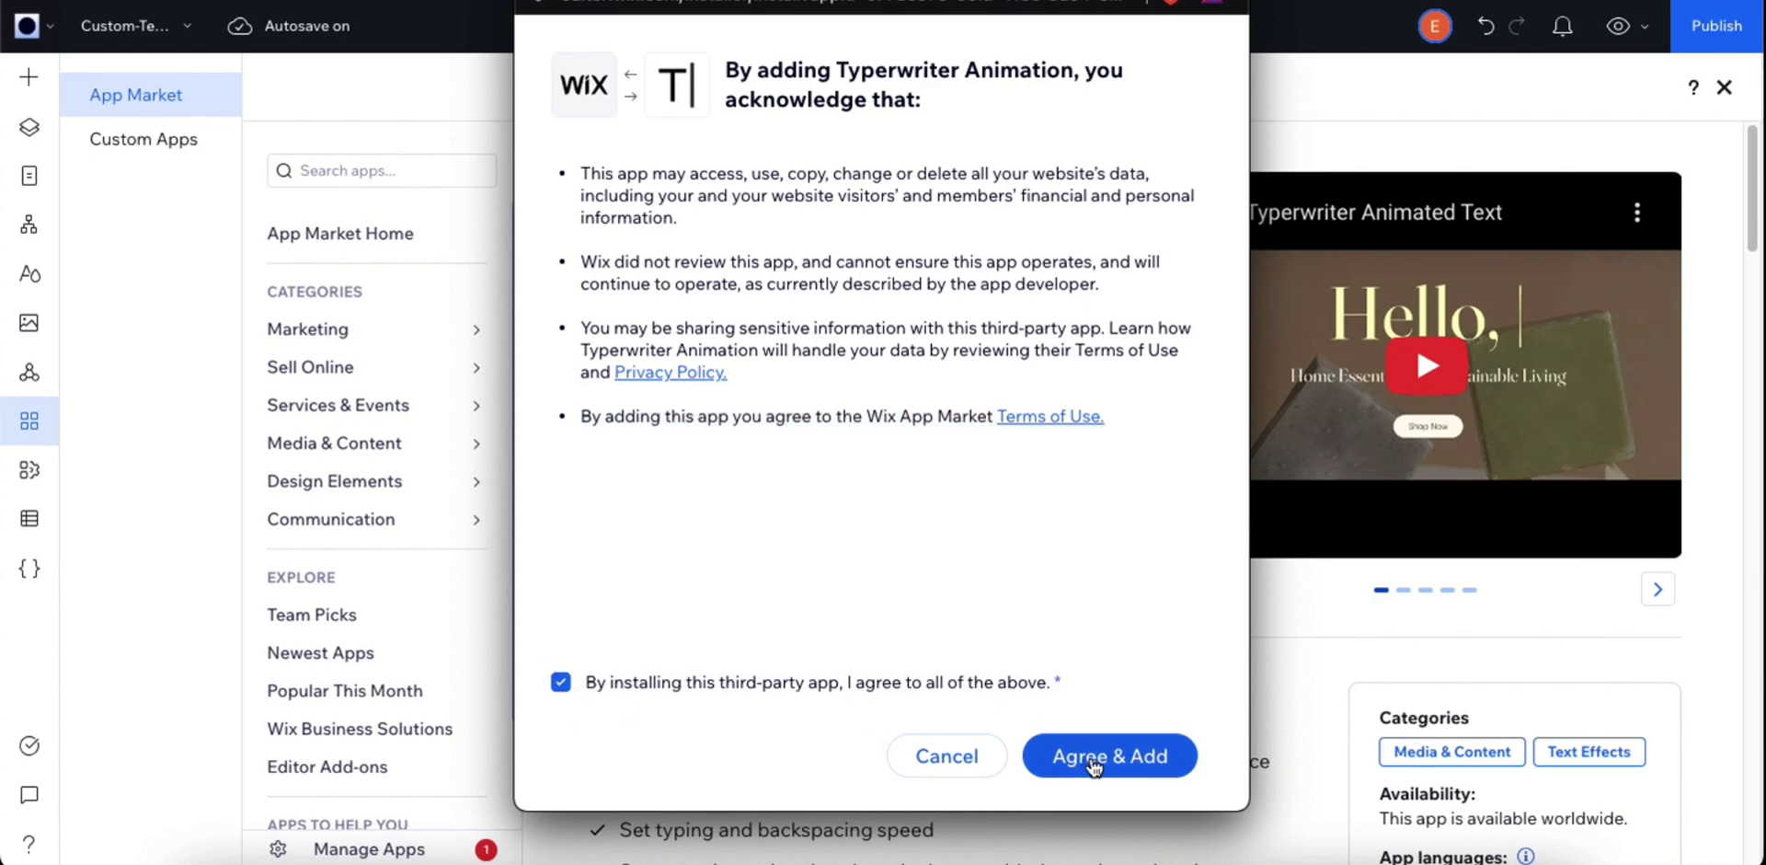
click(1143, 760)
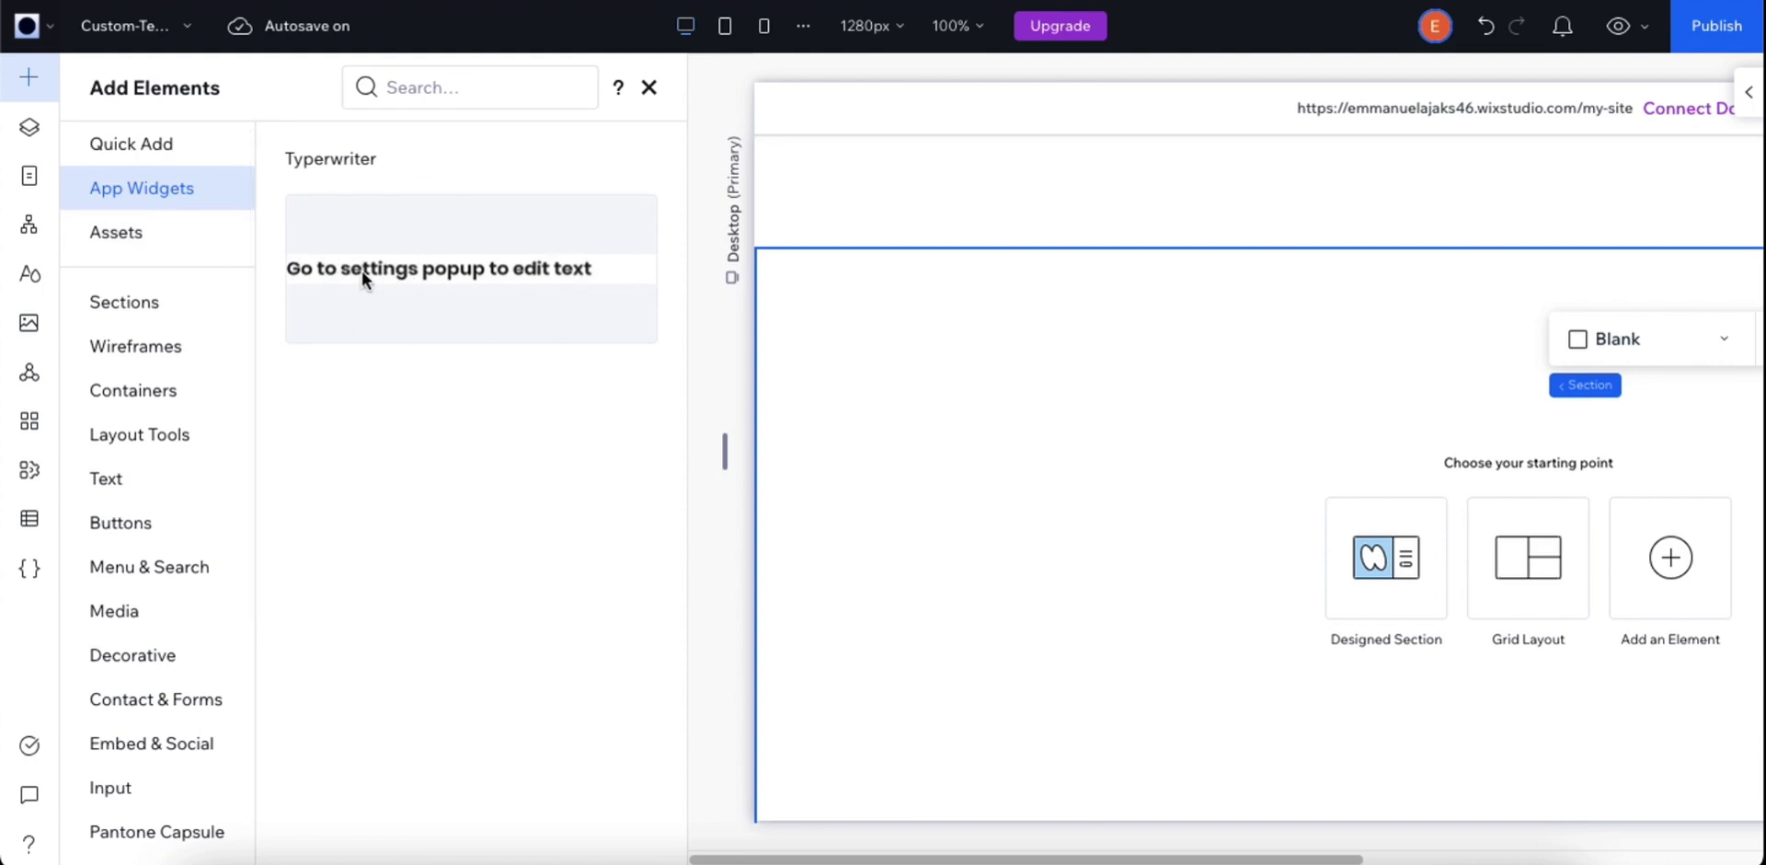
drag(494, 280, 1079, 451)
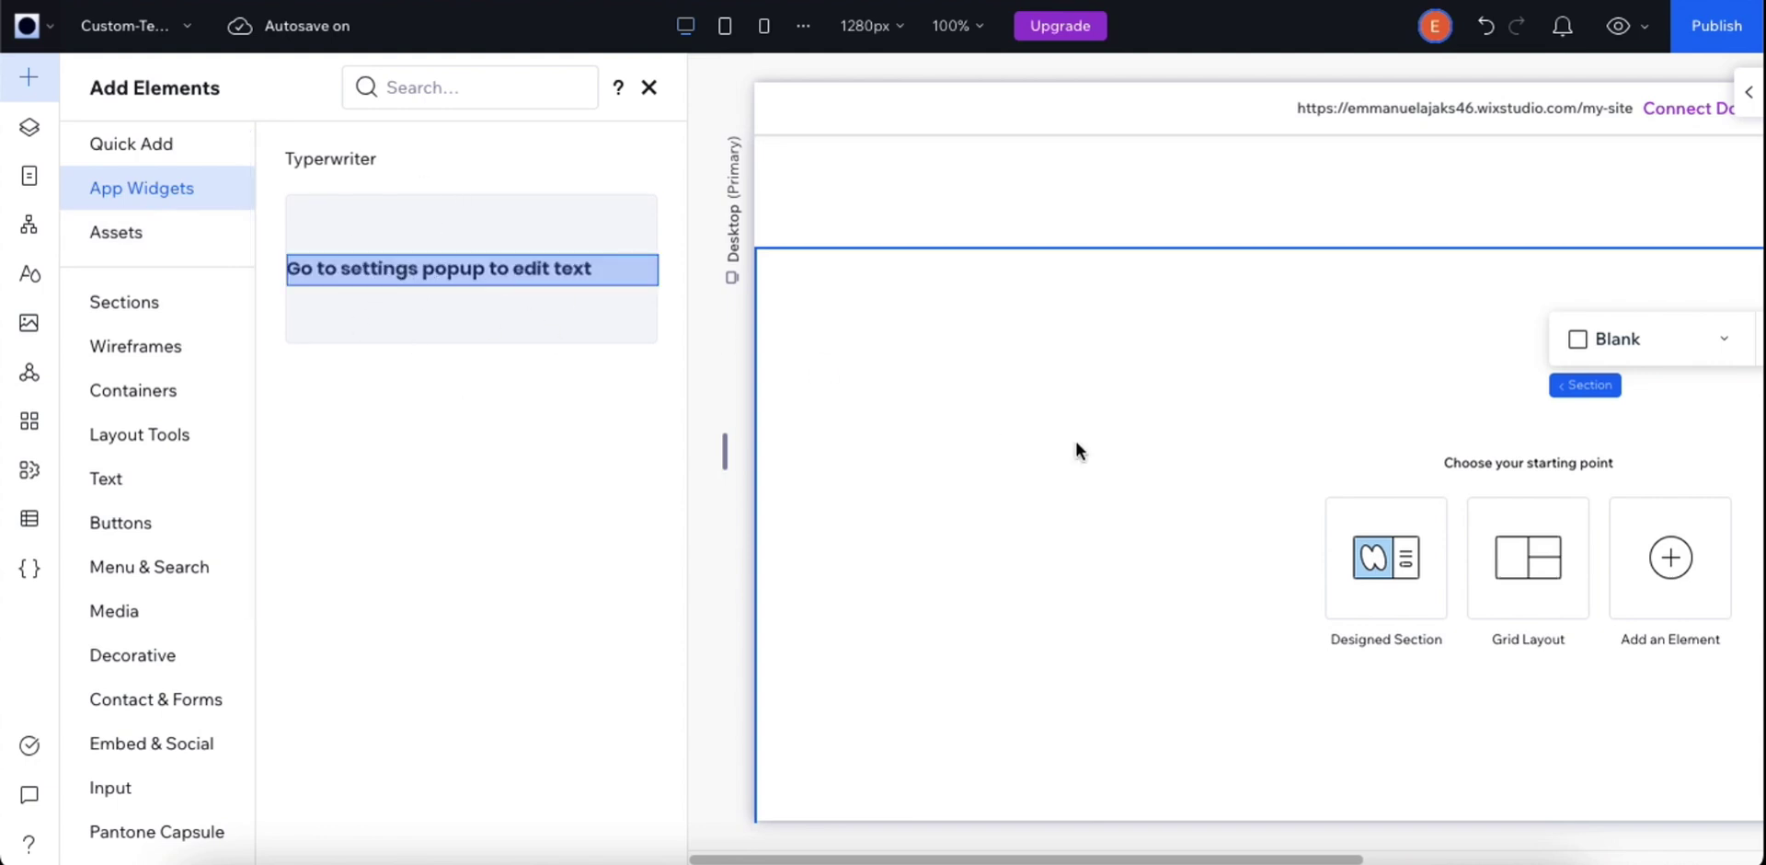
drag(1252, 471, 1260, 465)
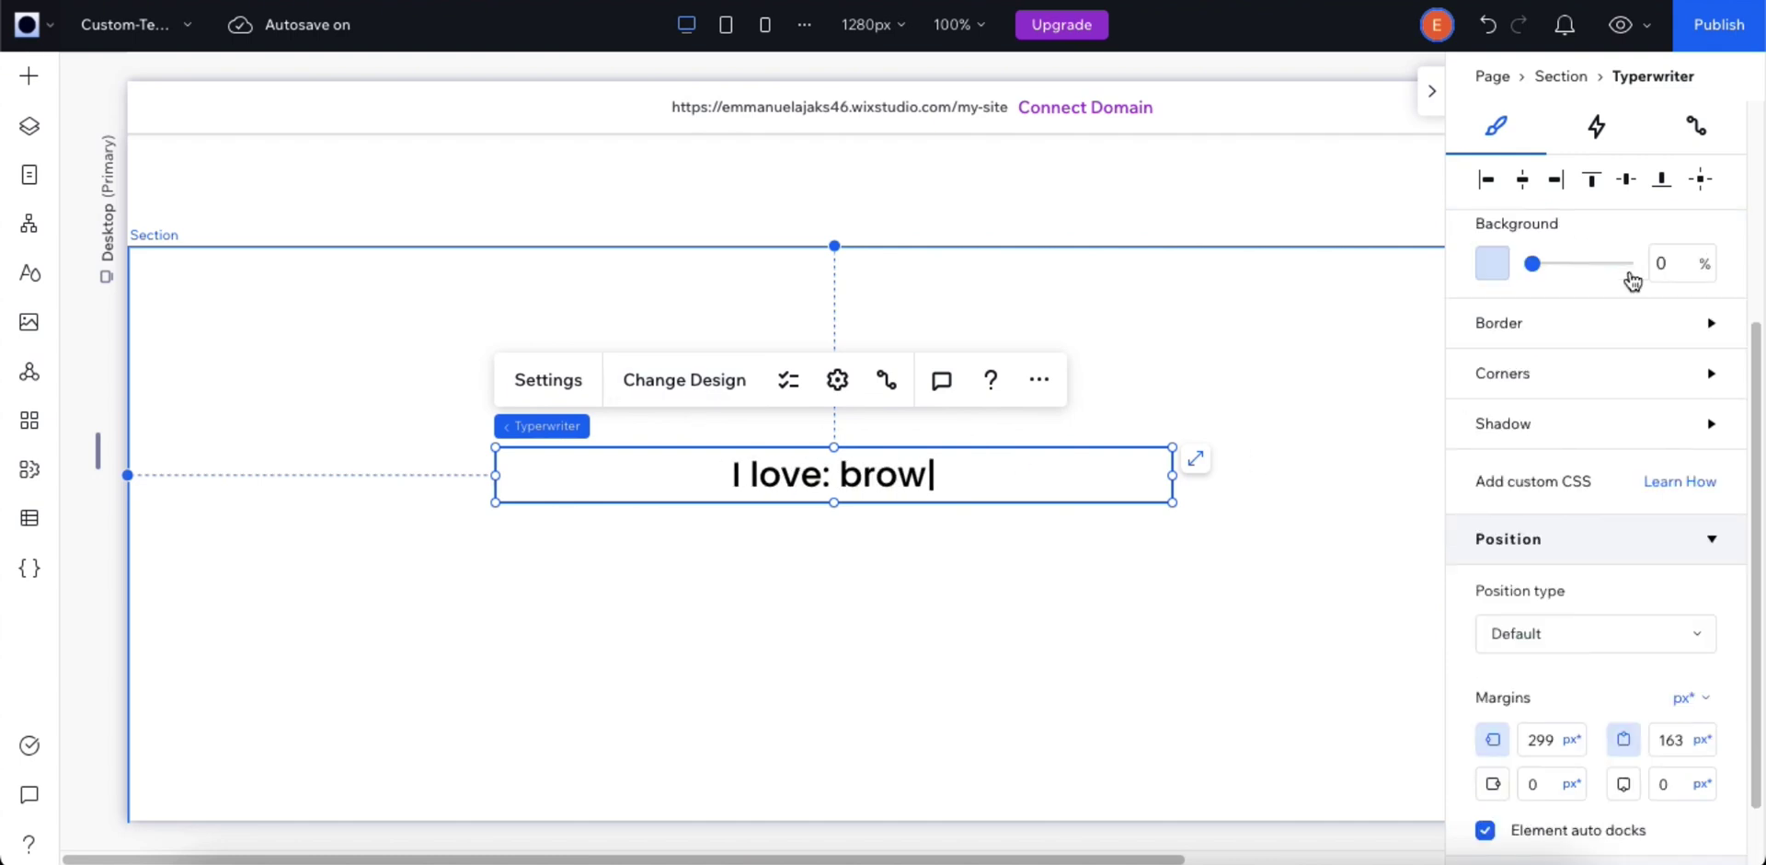
Step: Try the blue theme color as the Typewriter widget's background, settling on the grey Border-Color #D8DBDF
click(1494, 266)
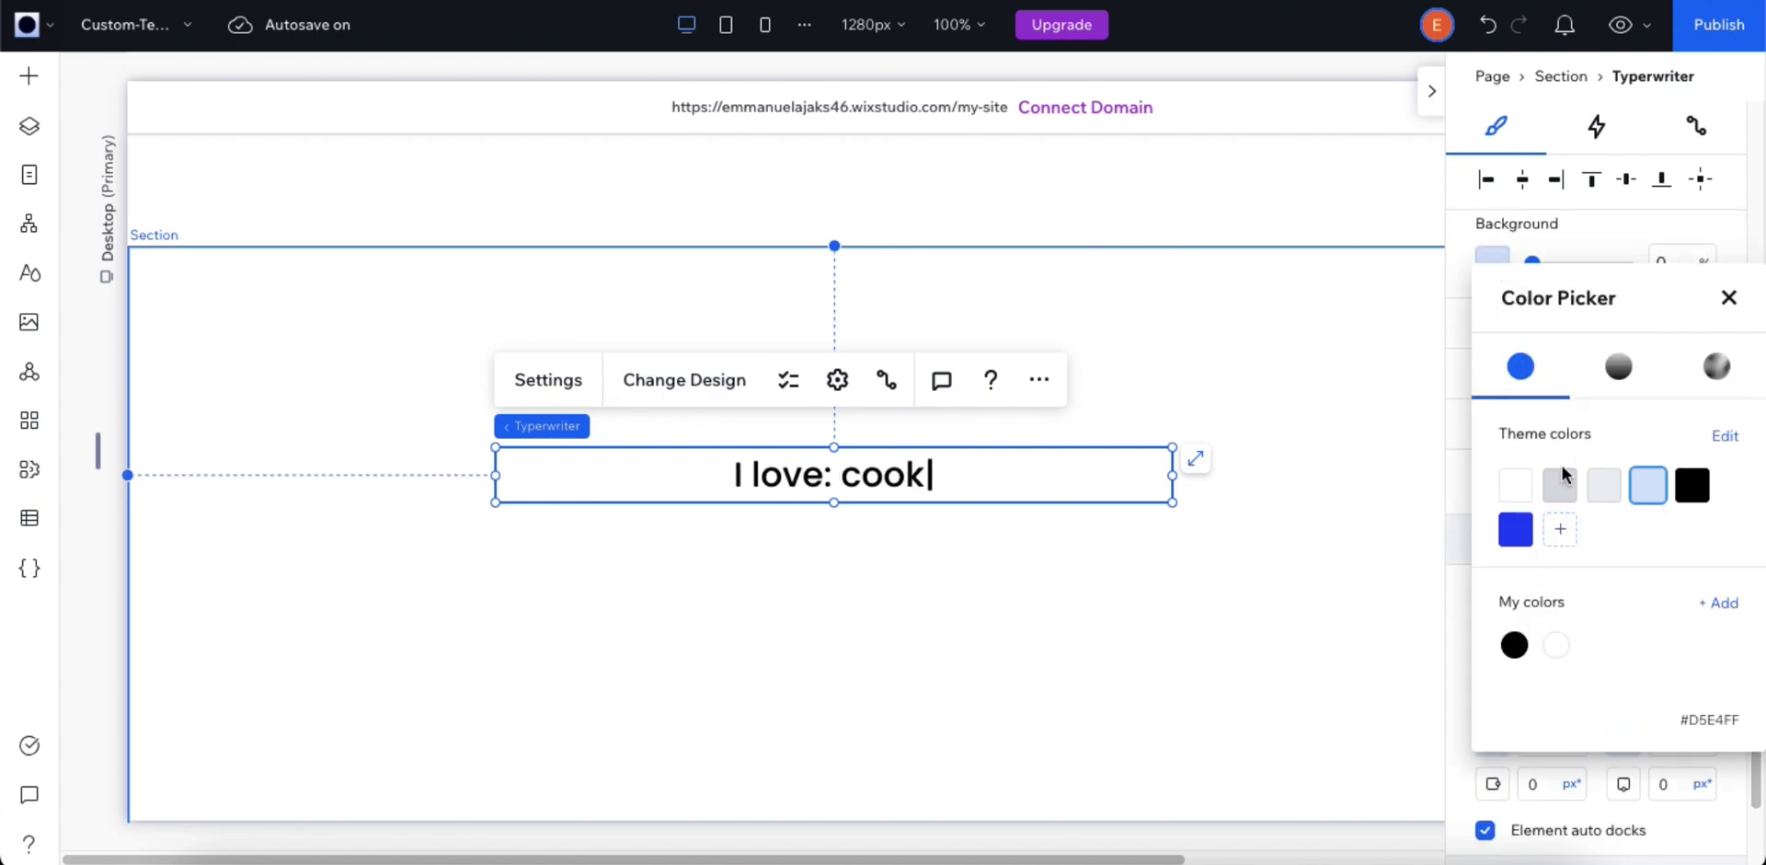
click(1515, 529)
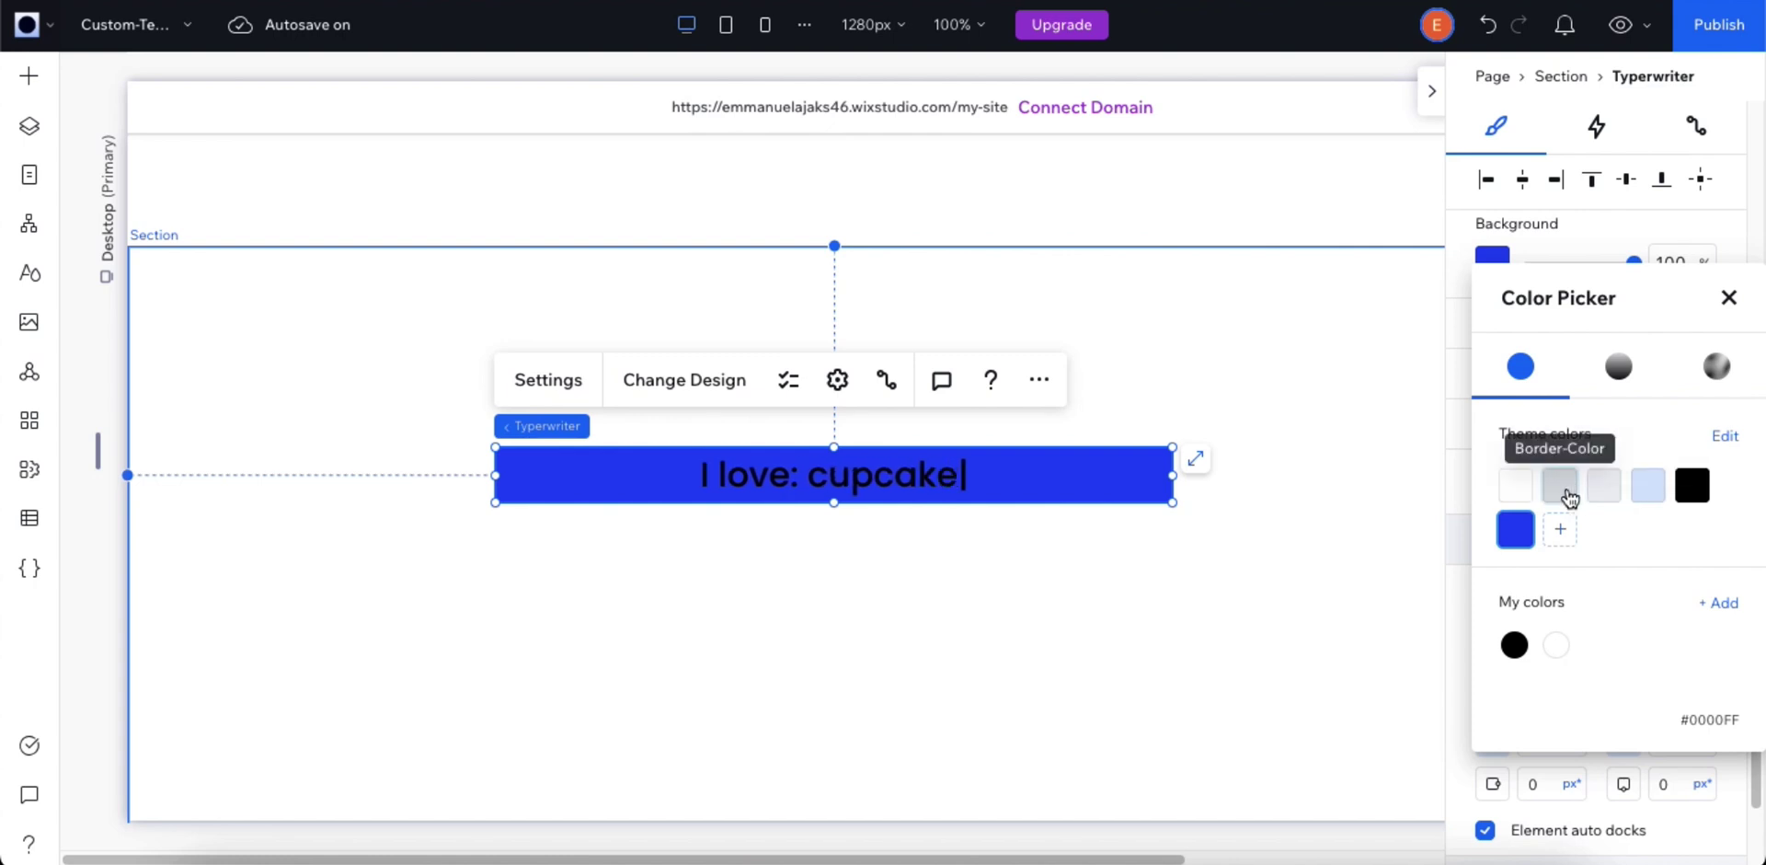
click(1564, 494)
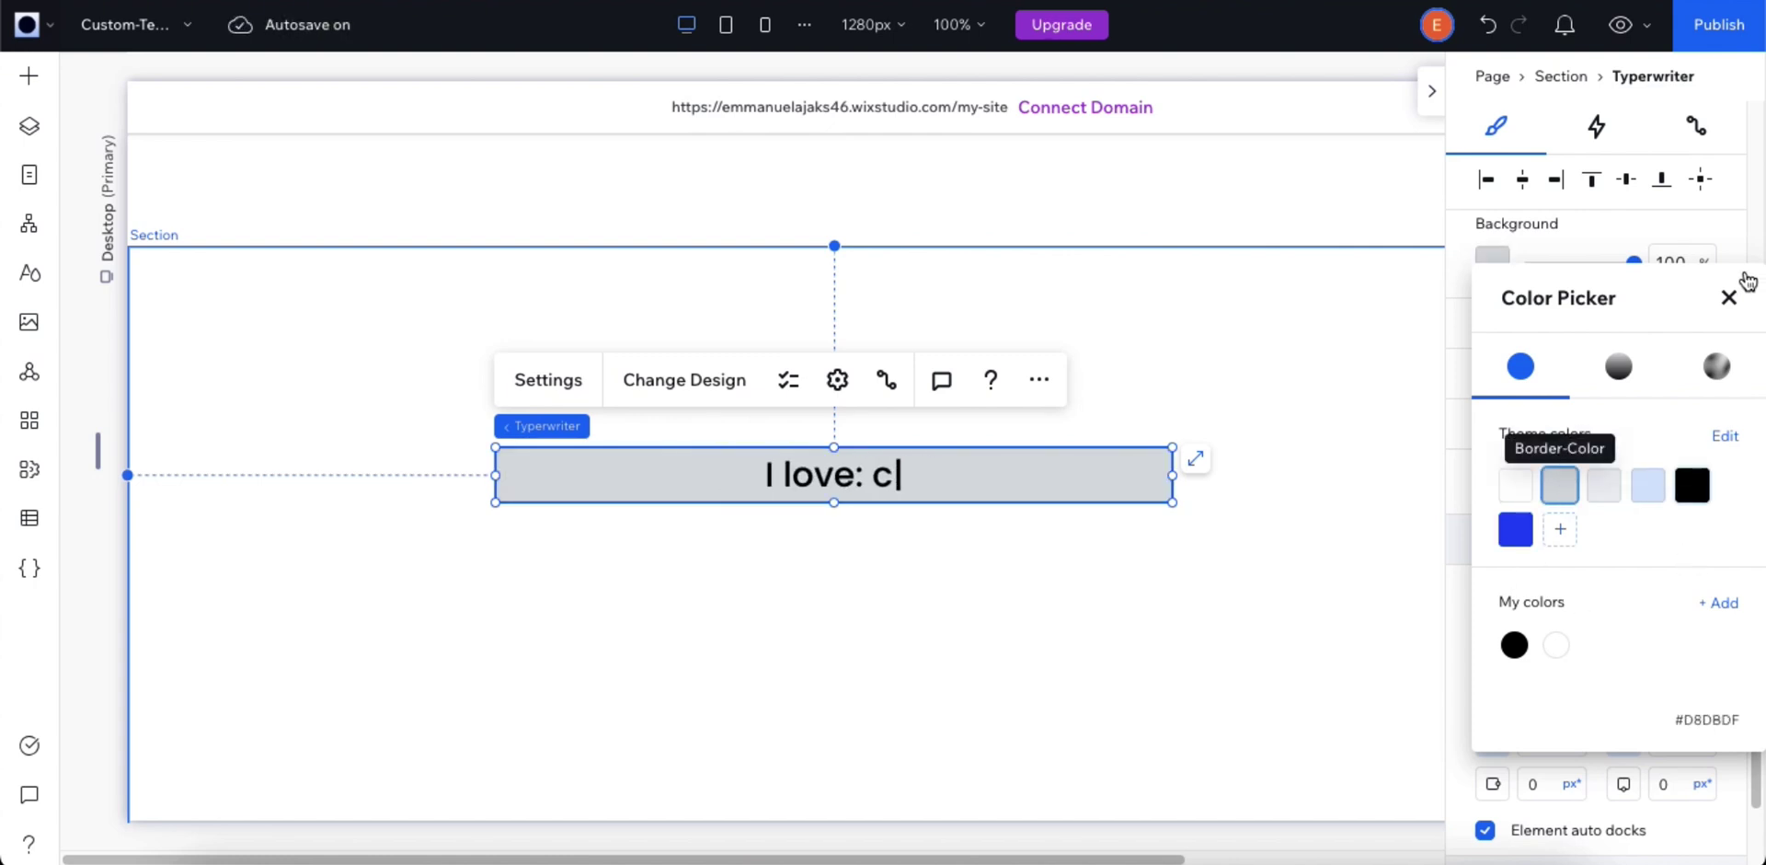
click(1728, 297)
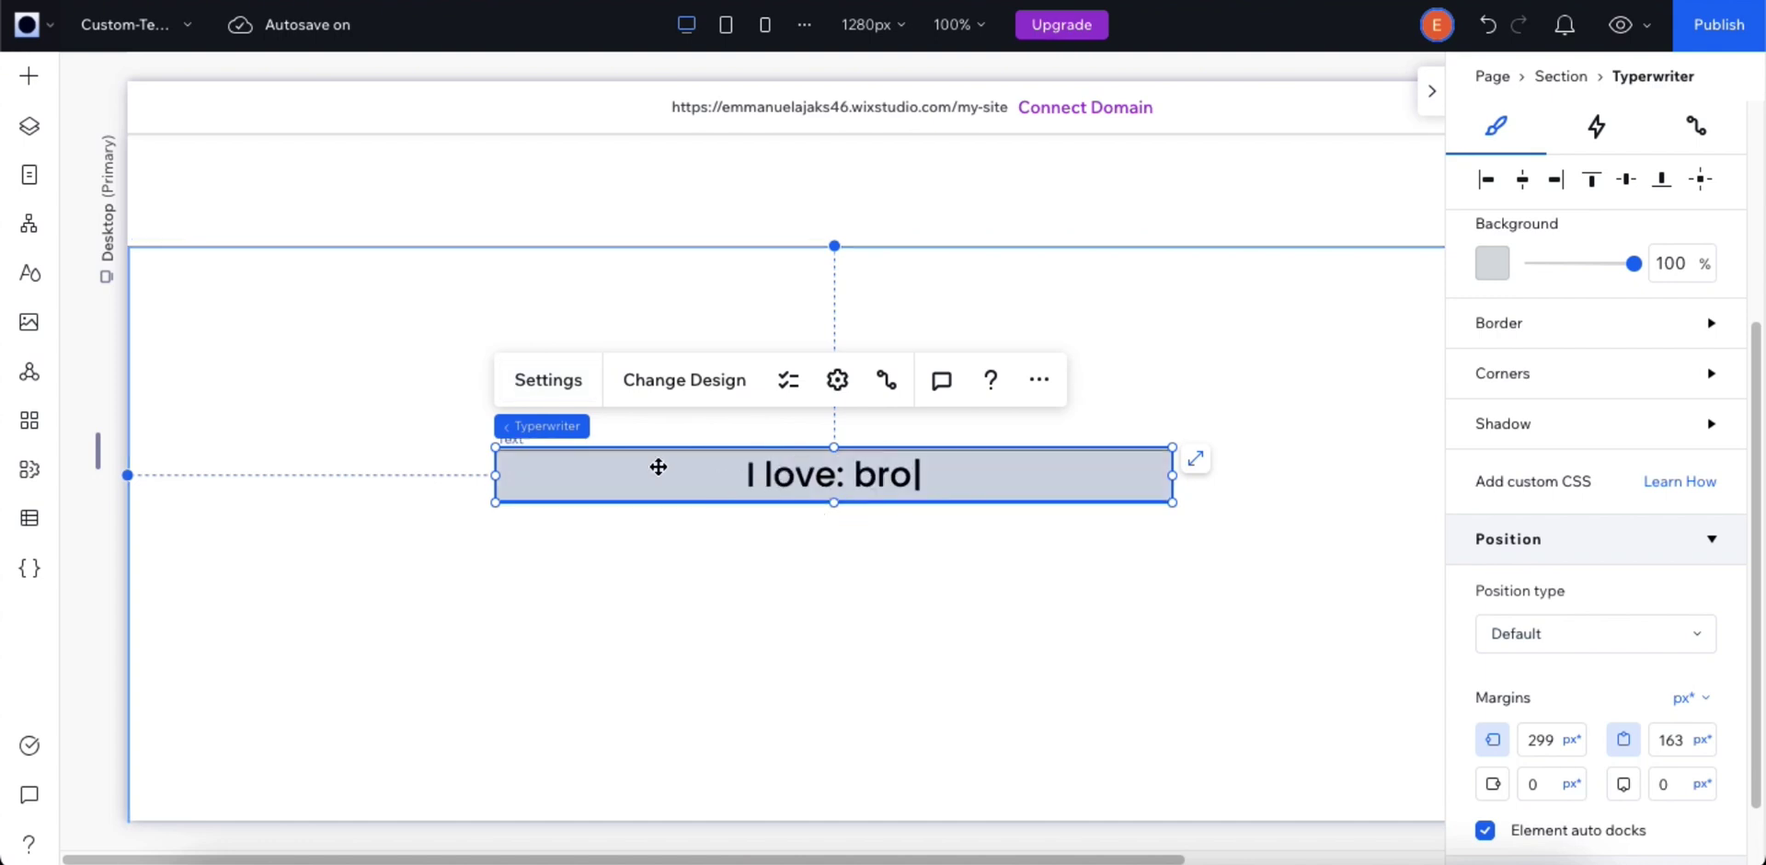
Step: Add "Typewriter Effect" as a fourth item to the Typewriter widget's strings to cycle through and apply the list
click(552, 382)
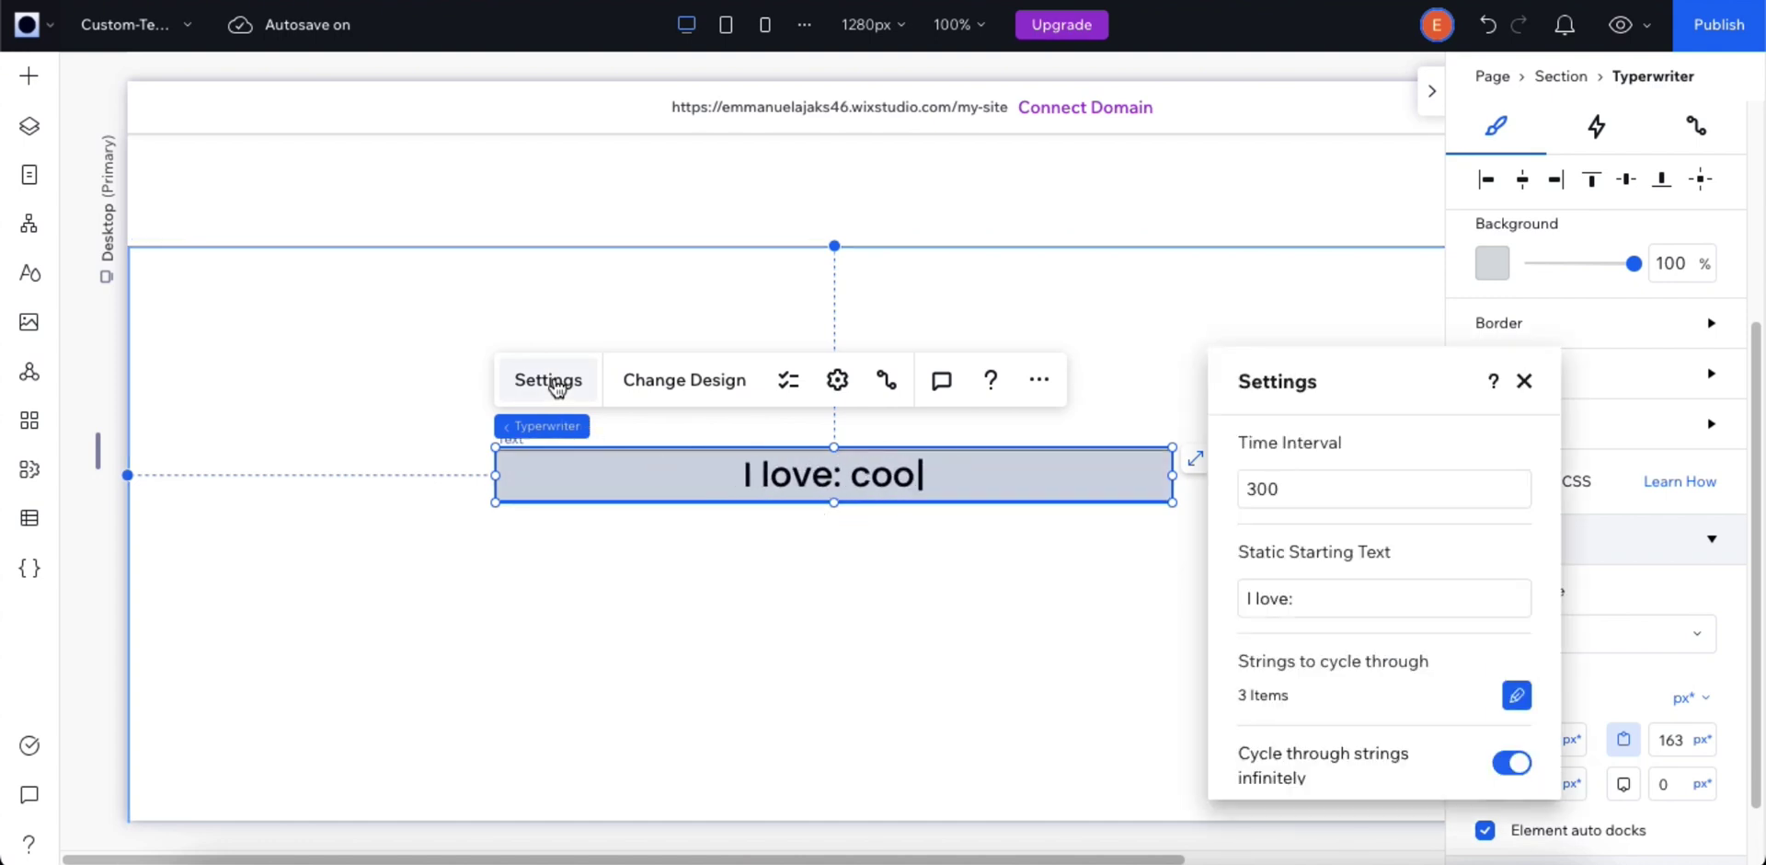
click(1517, 697)
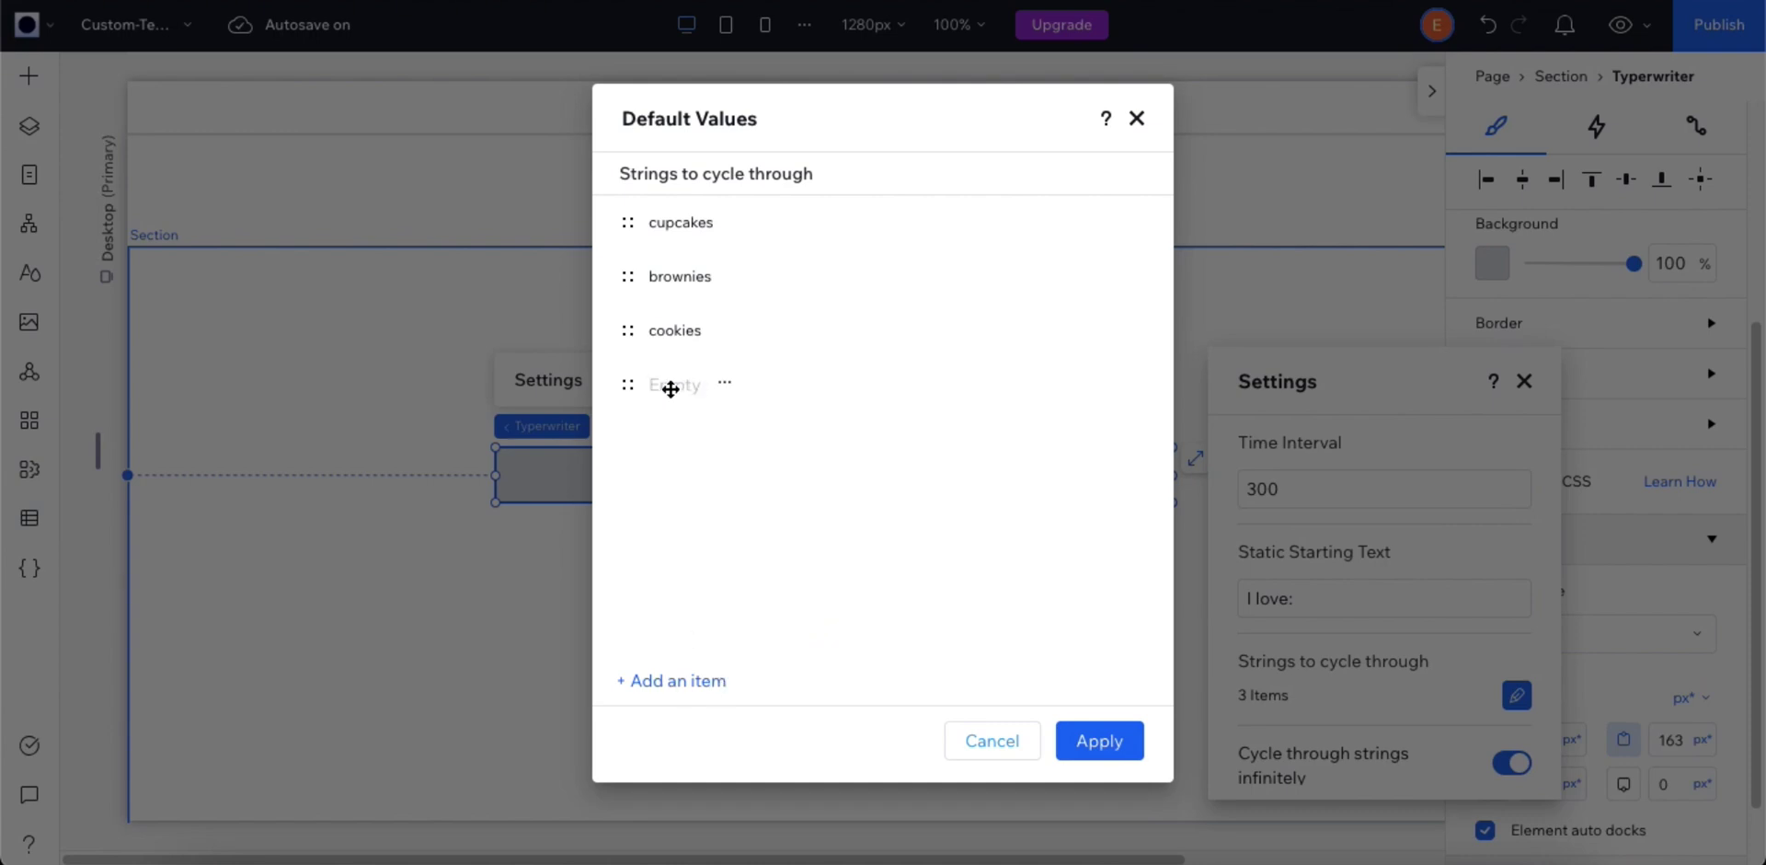
click(726, 385)
click(802, 429)
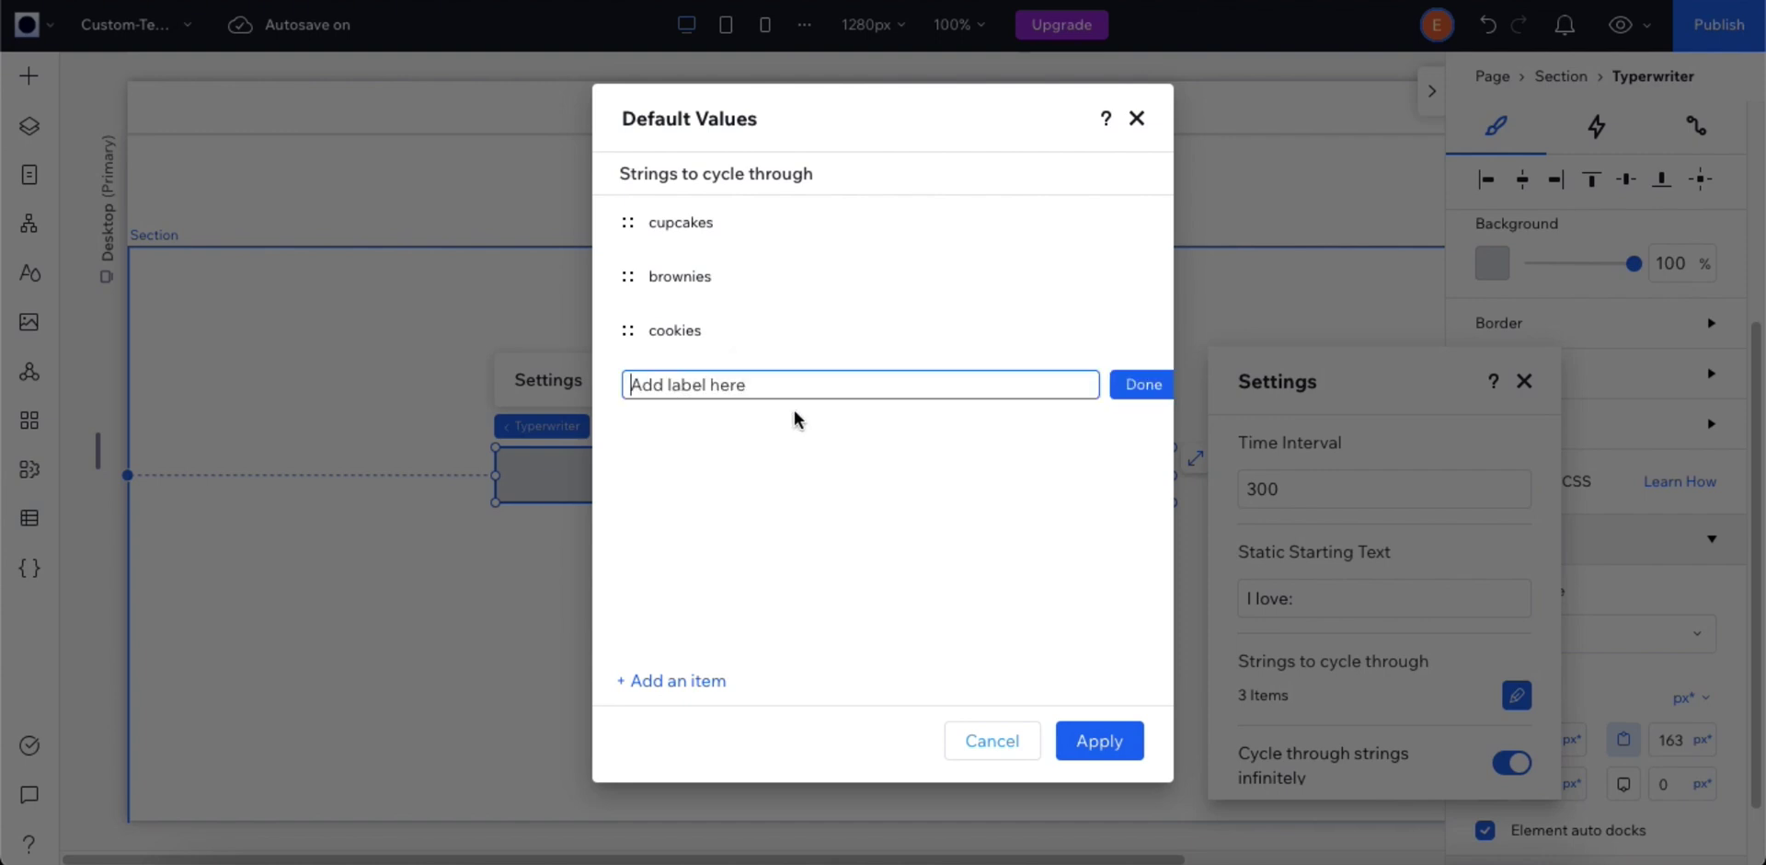
text(Typewriter Effect)
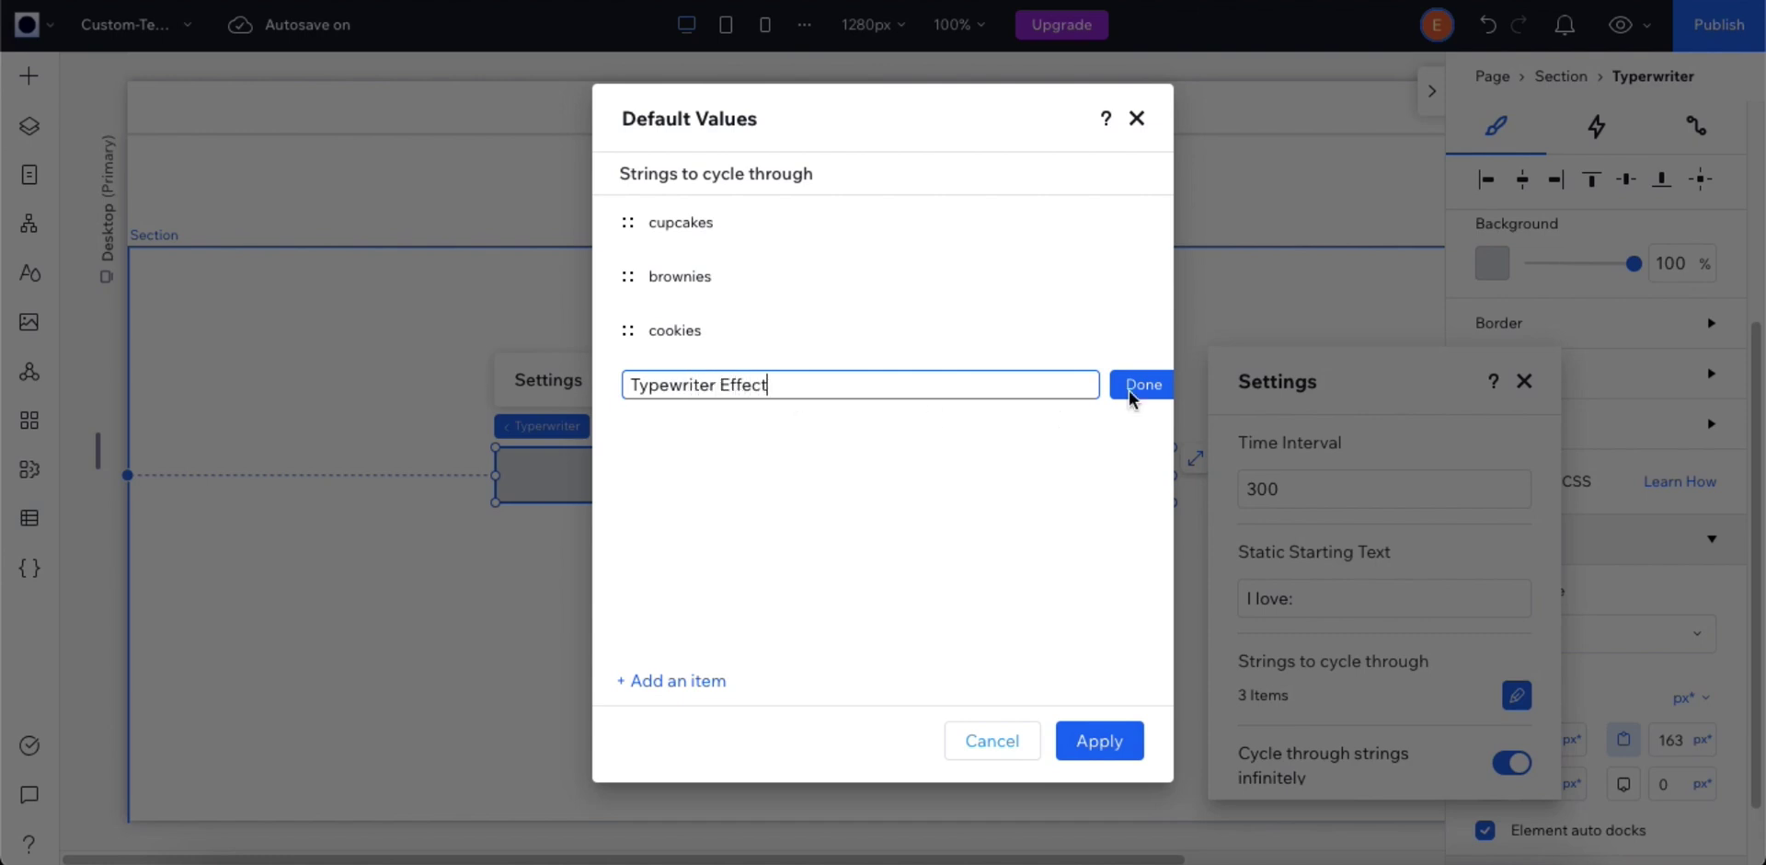
click(1130, 394)
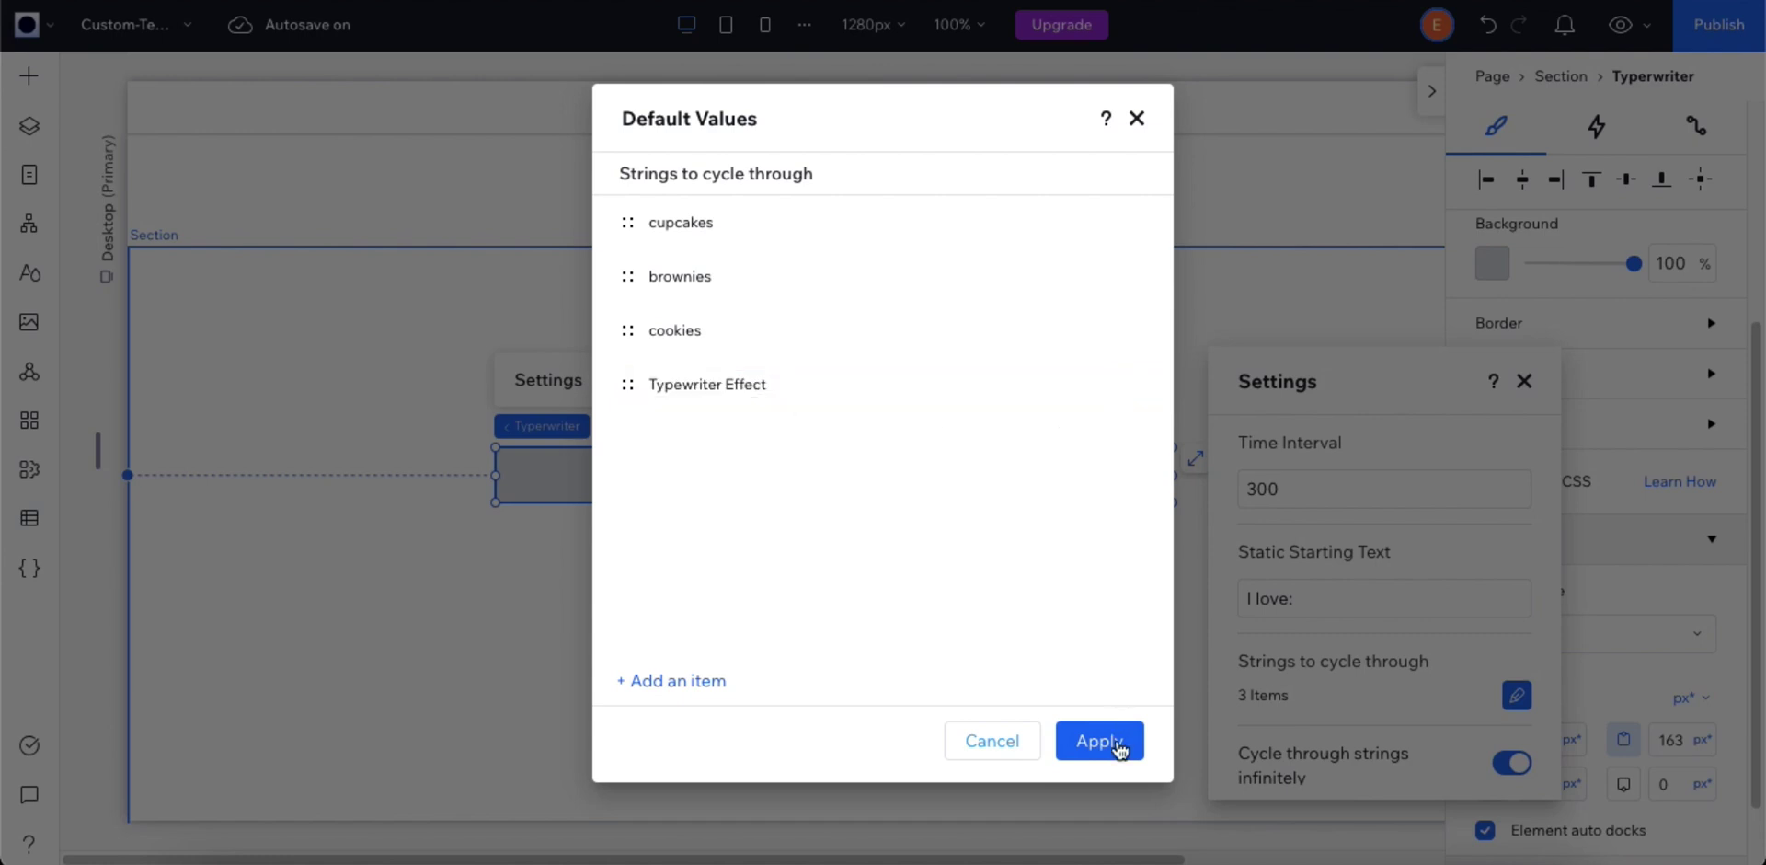
click(1099, 740)
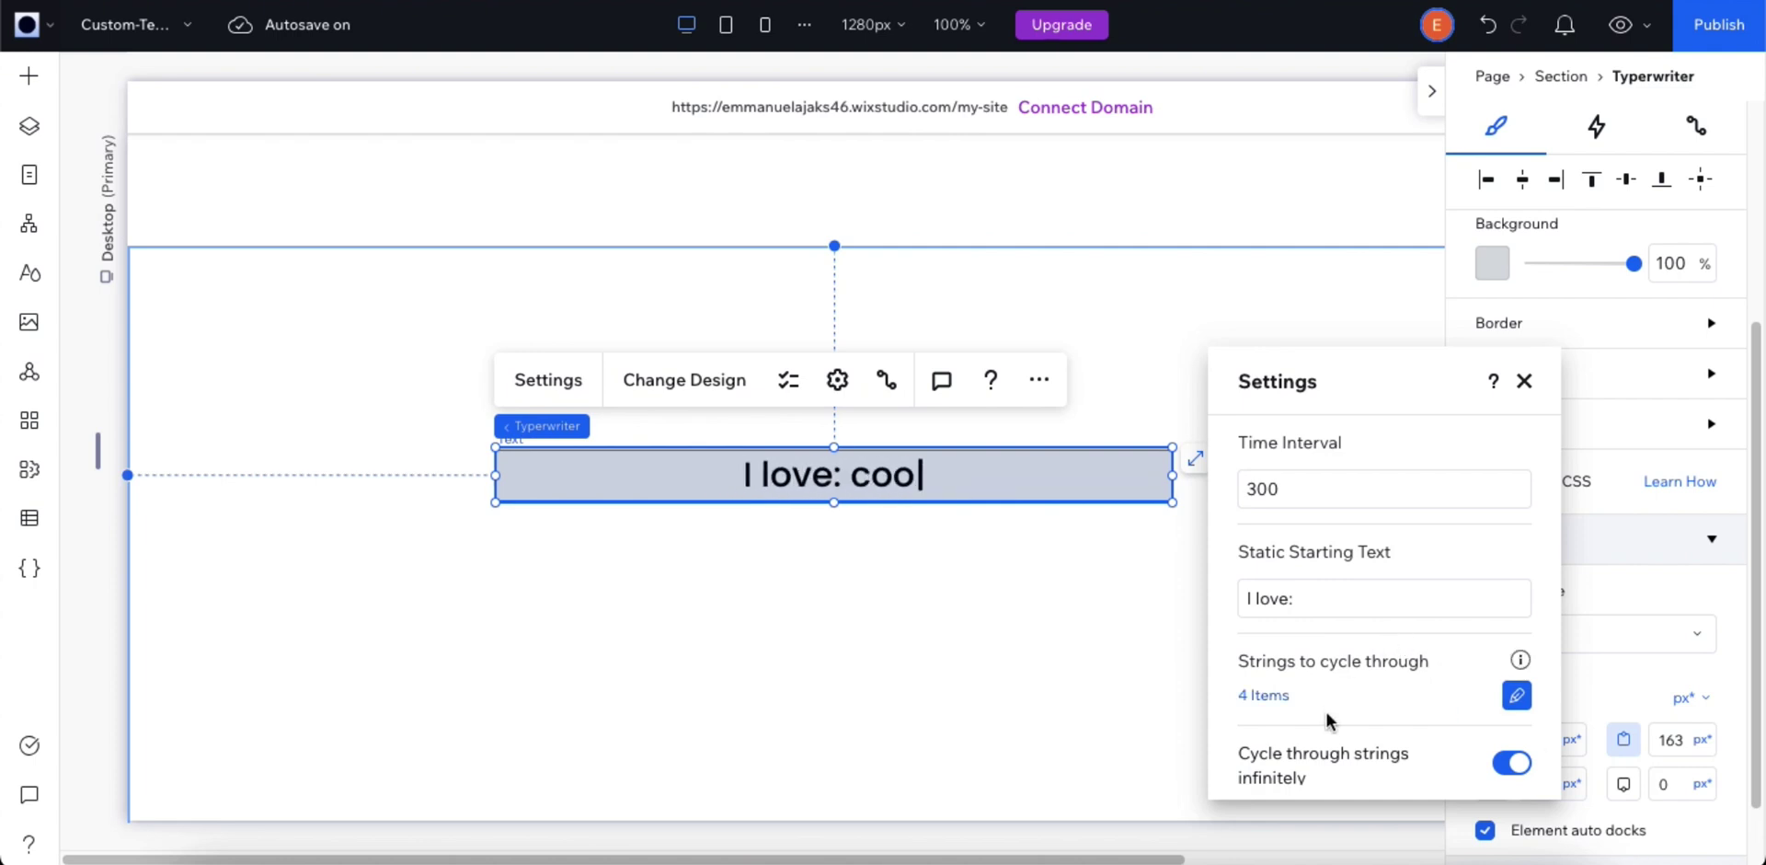
Step: Set the Typewriter widget's time interval to 500 and turn off cycling through strings infinitely
click(1336, 484)
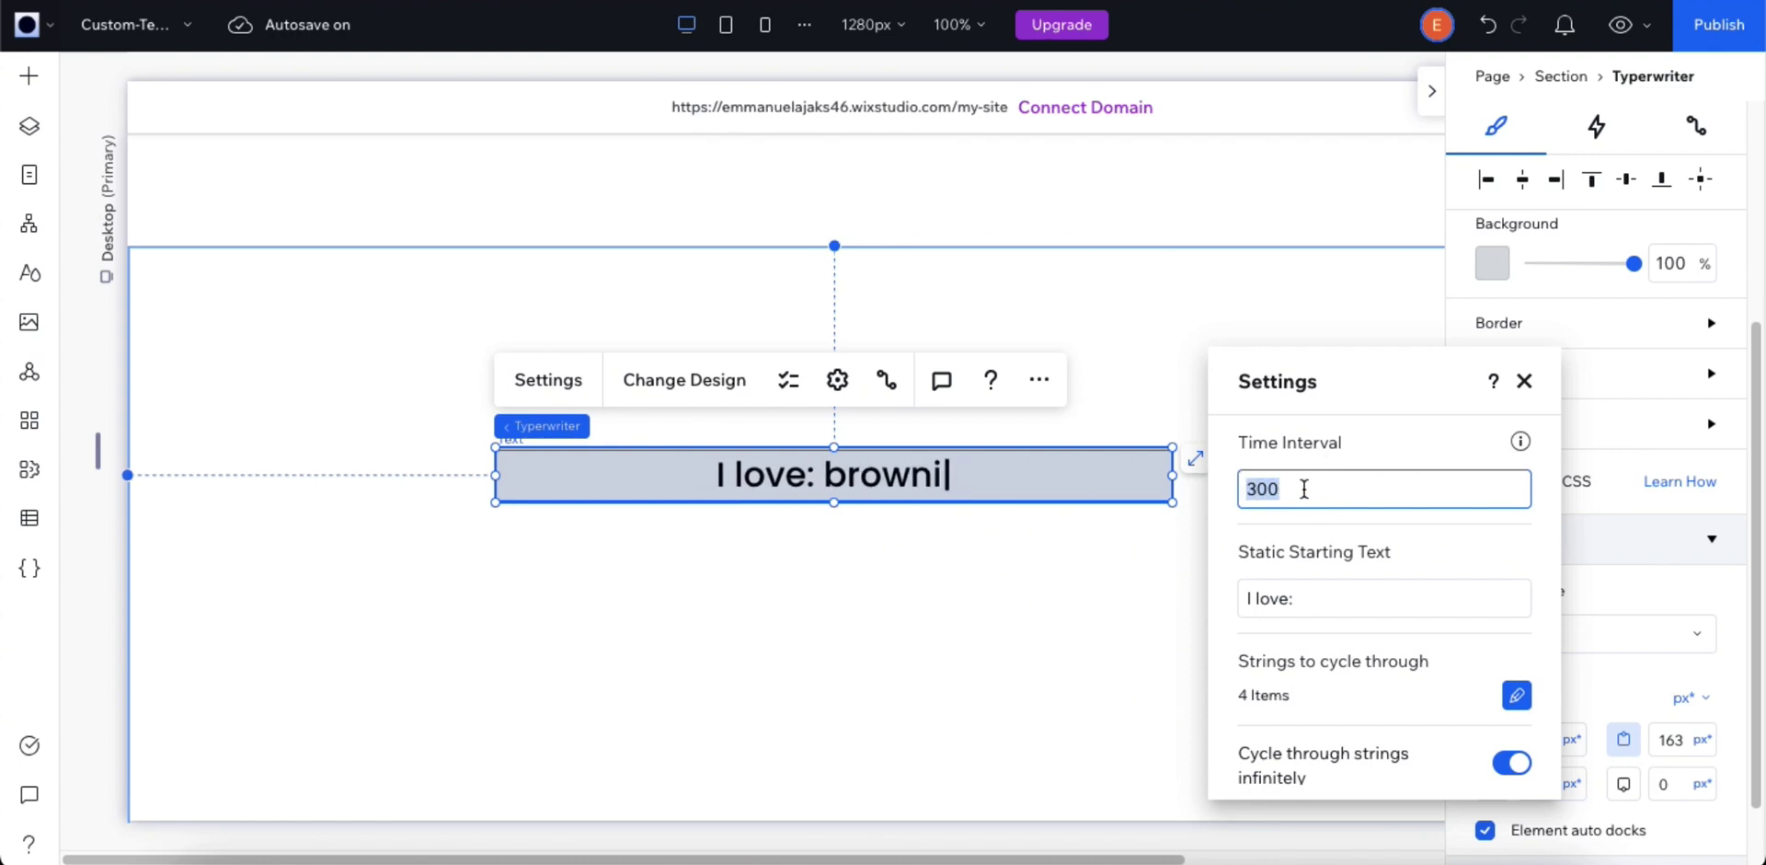
text(500)
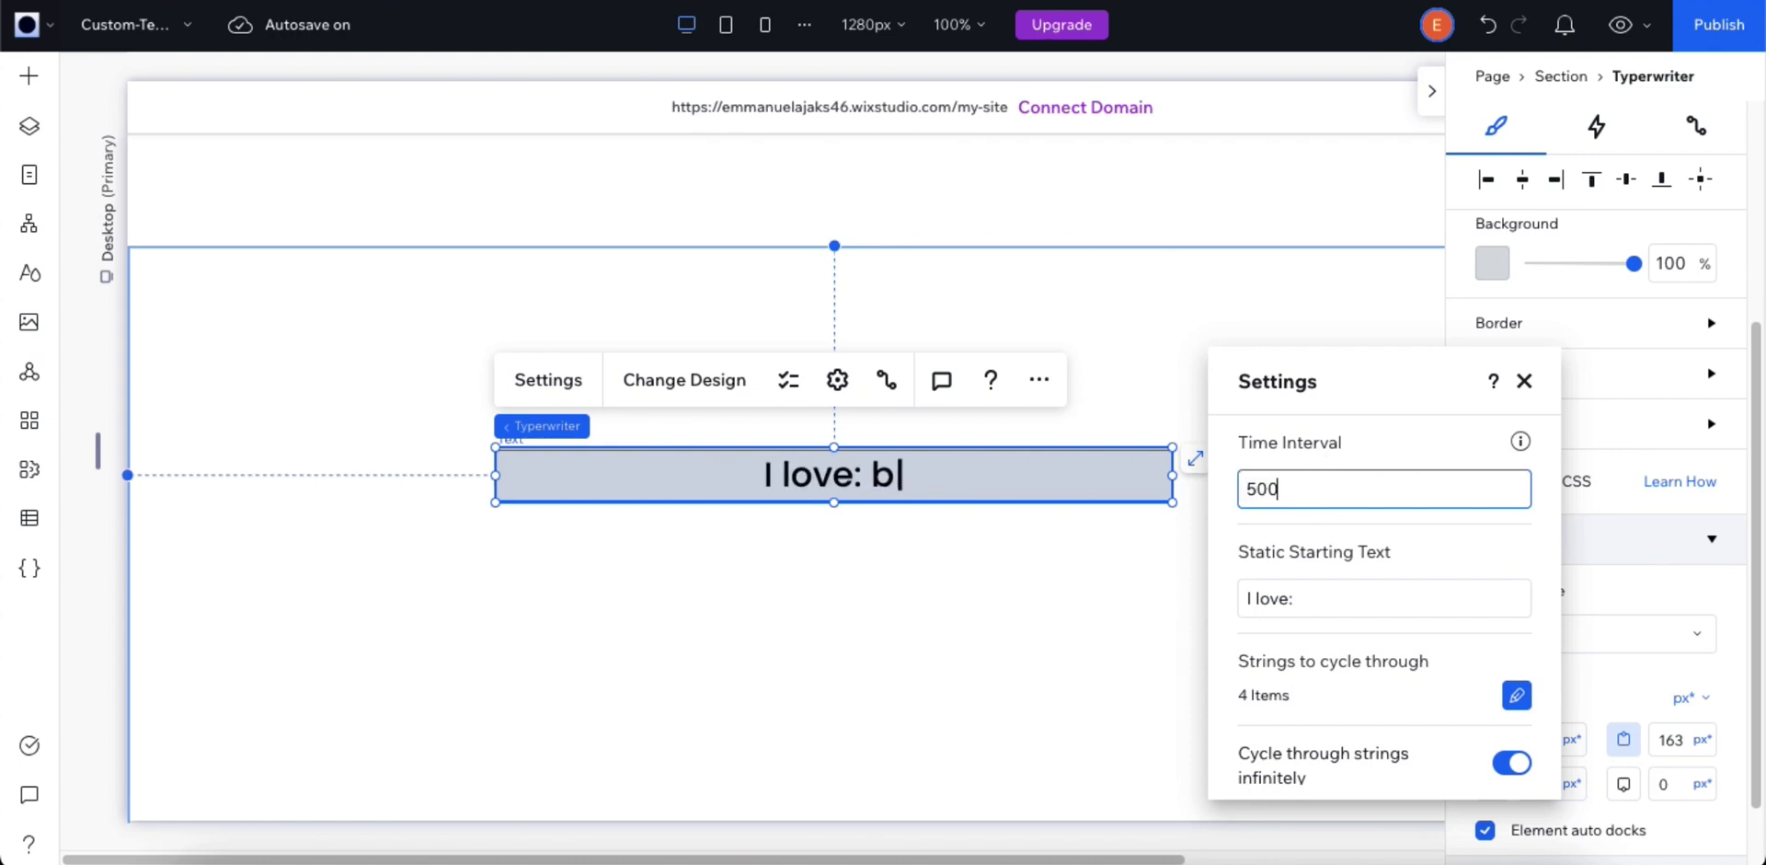
click(1400, 448)
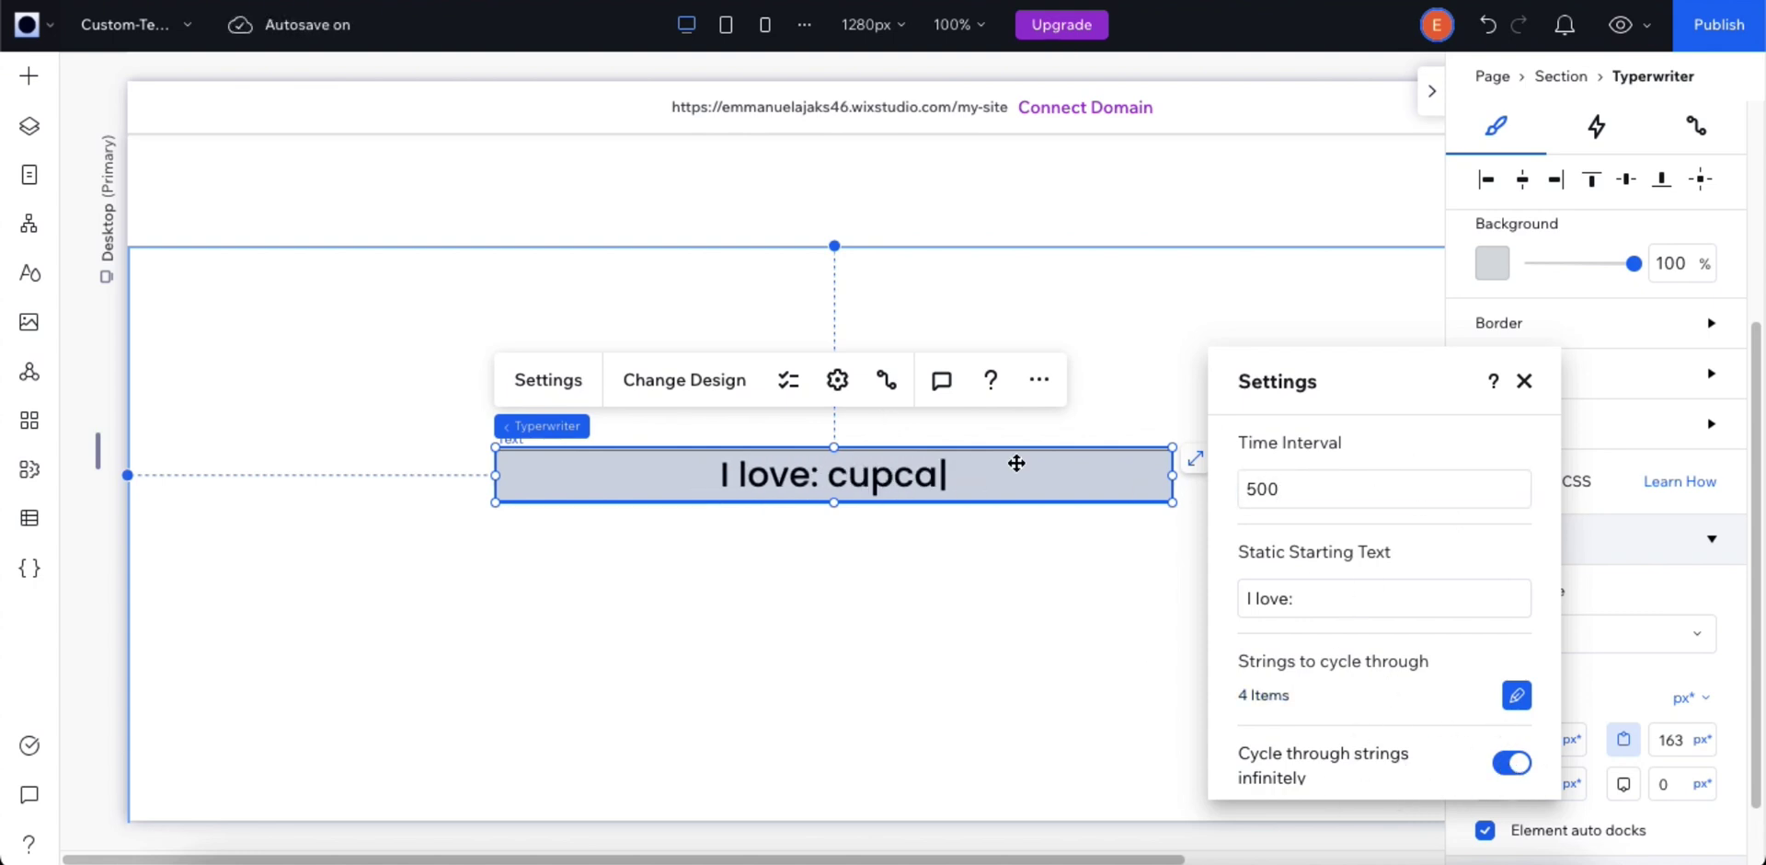
click(1511, 773)
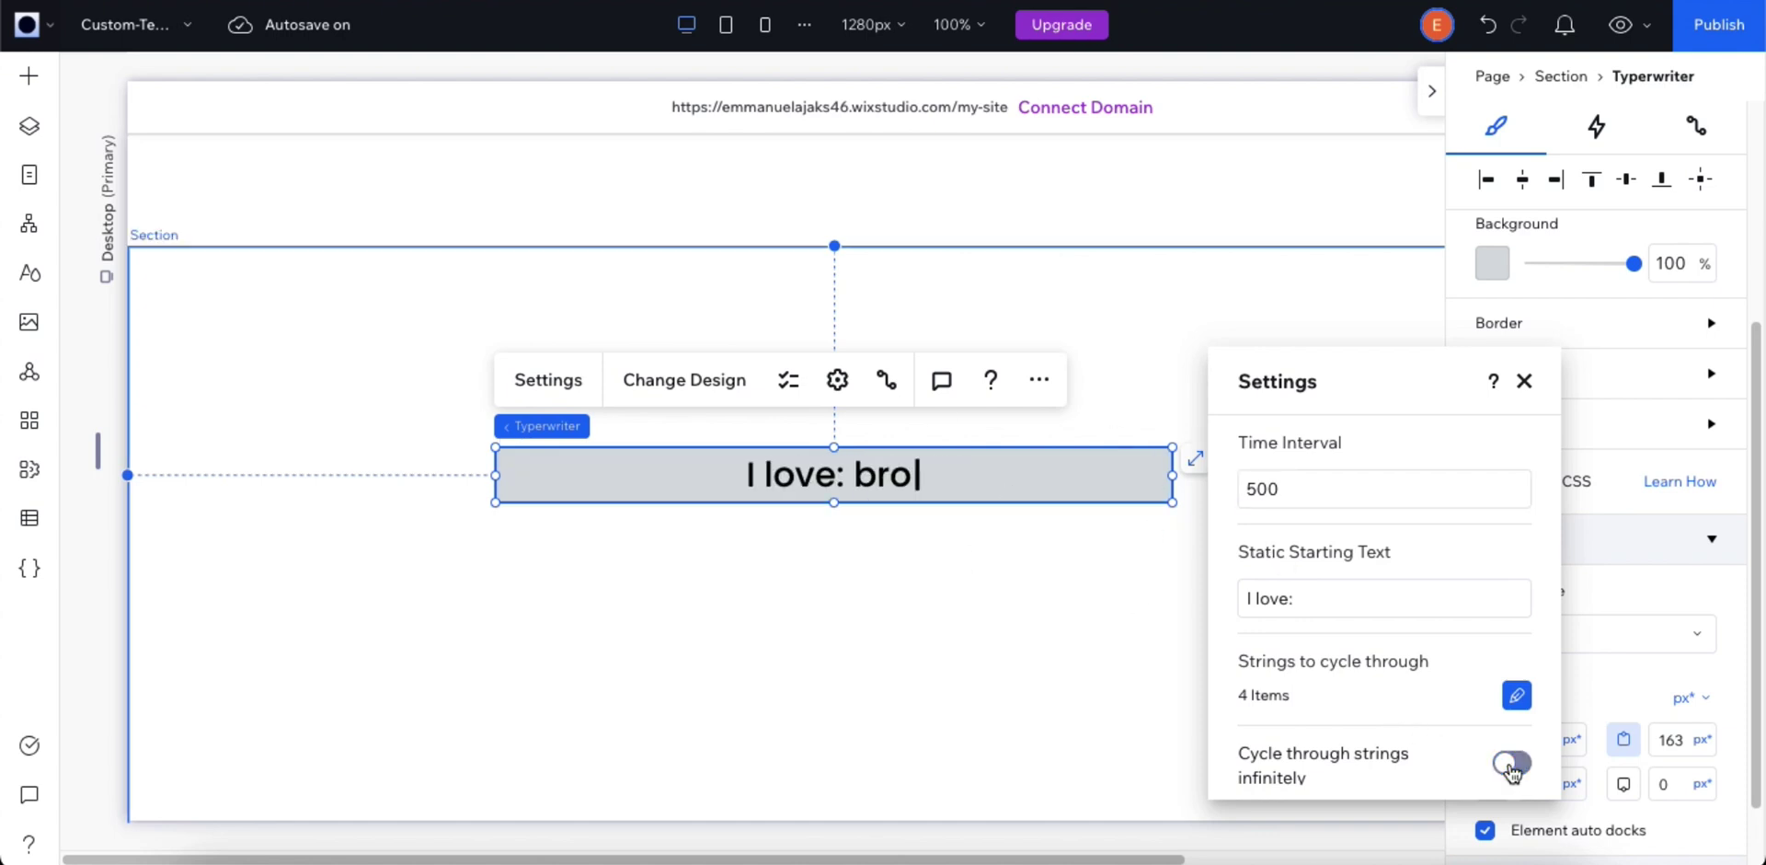
click(1524, 383)
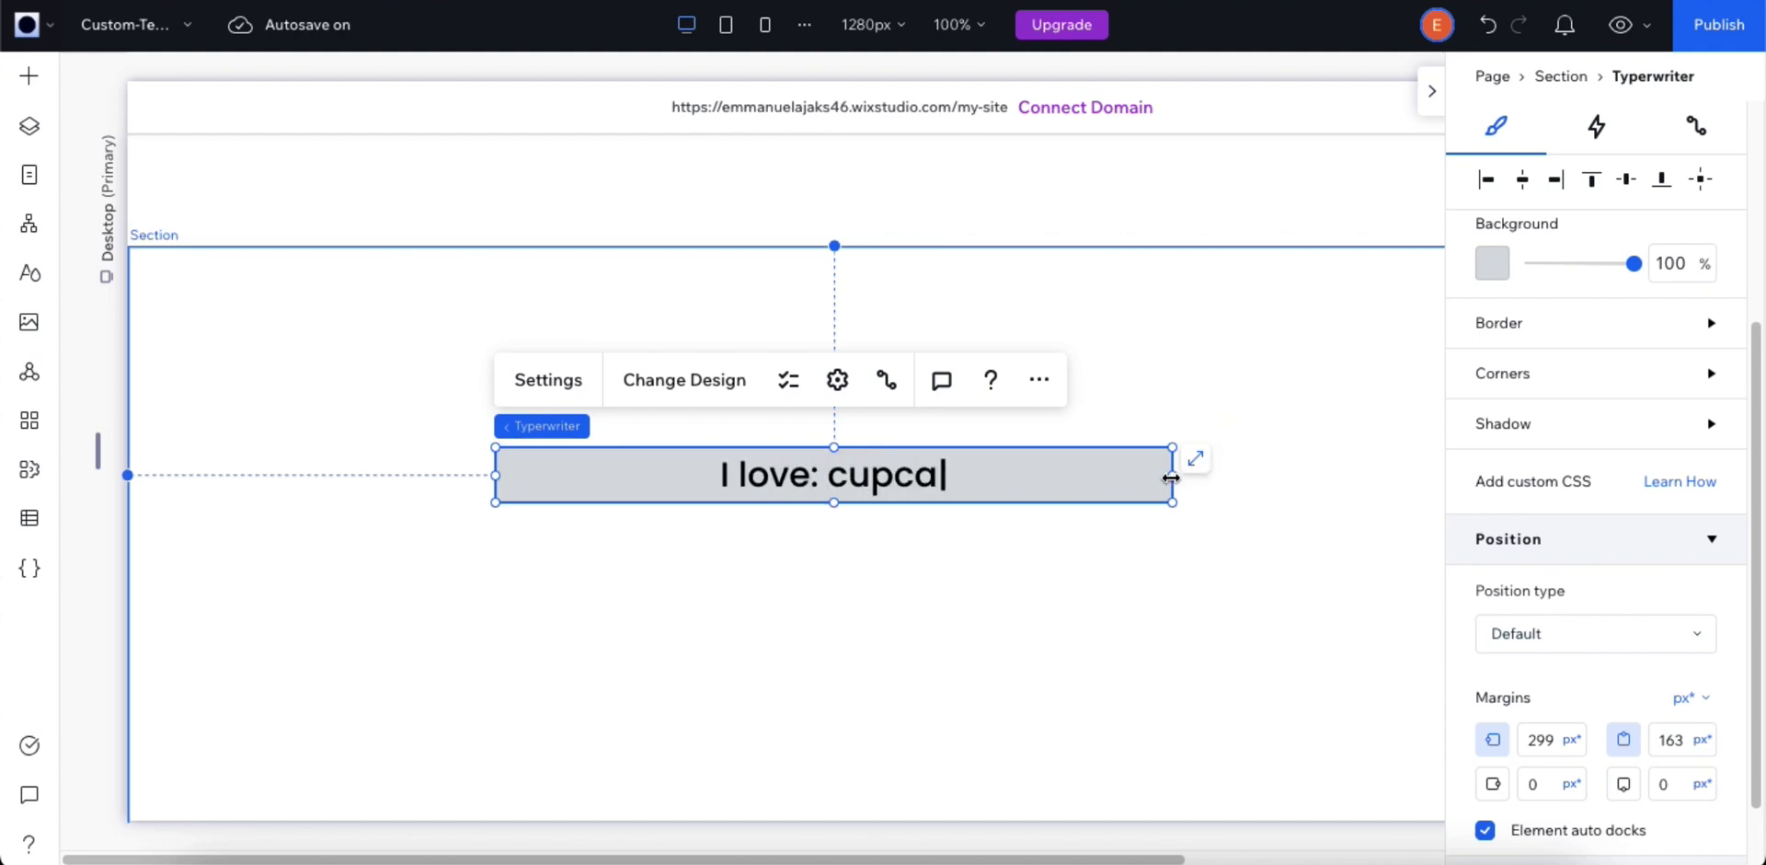
Step: Narrow the Typewriter widget from its right edge, and delete it from the section
drag(1170, 478, 867, 477)
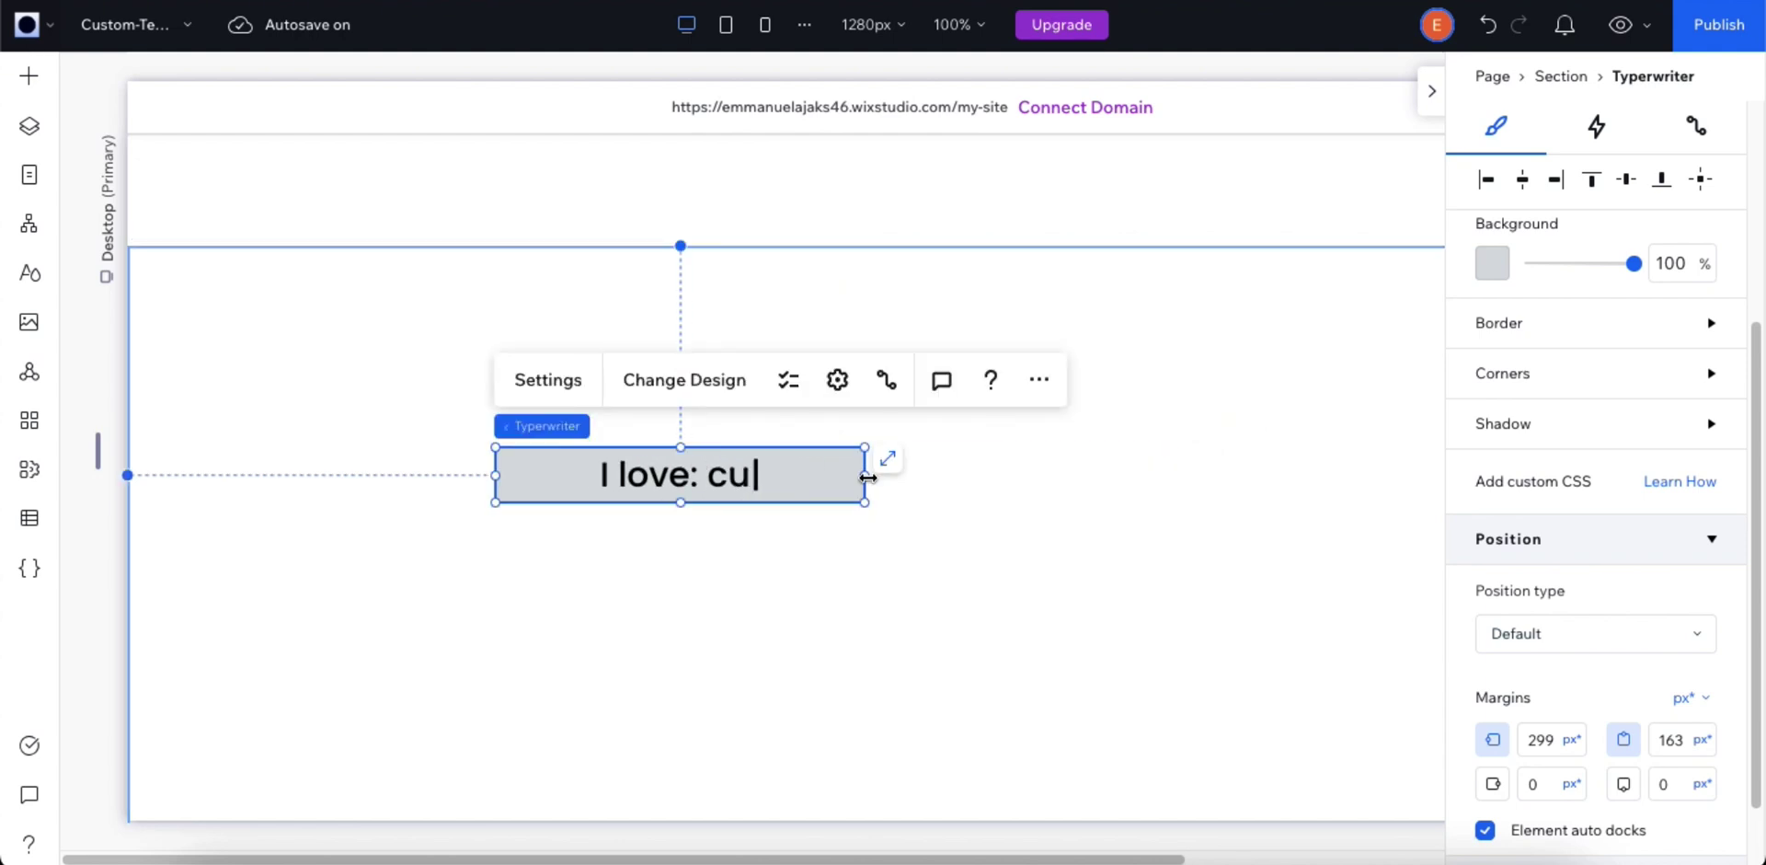
key(Delete)
click(865, 471)
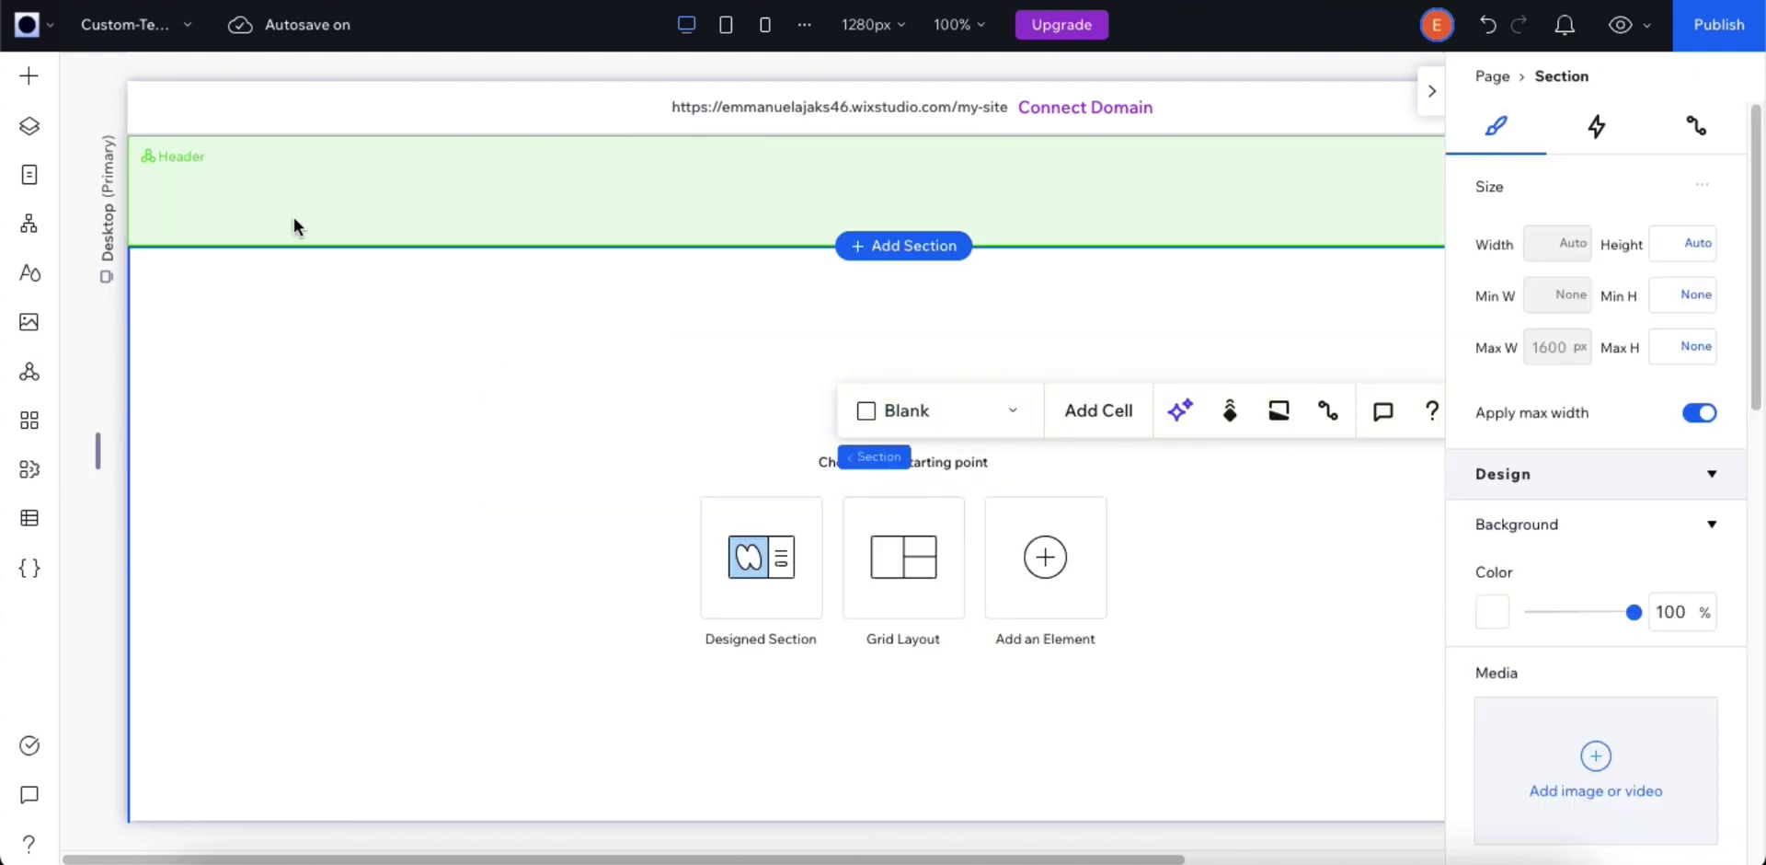
Step: Find the iFrame element by searching "ifra", add it to the blank section and open its code settings
click(30, 81)
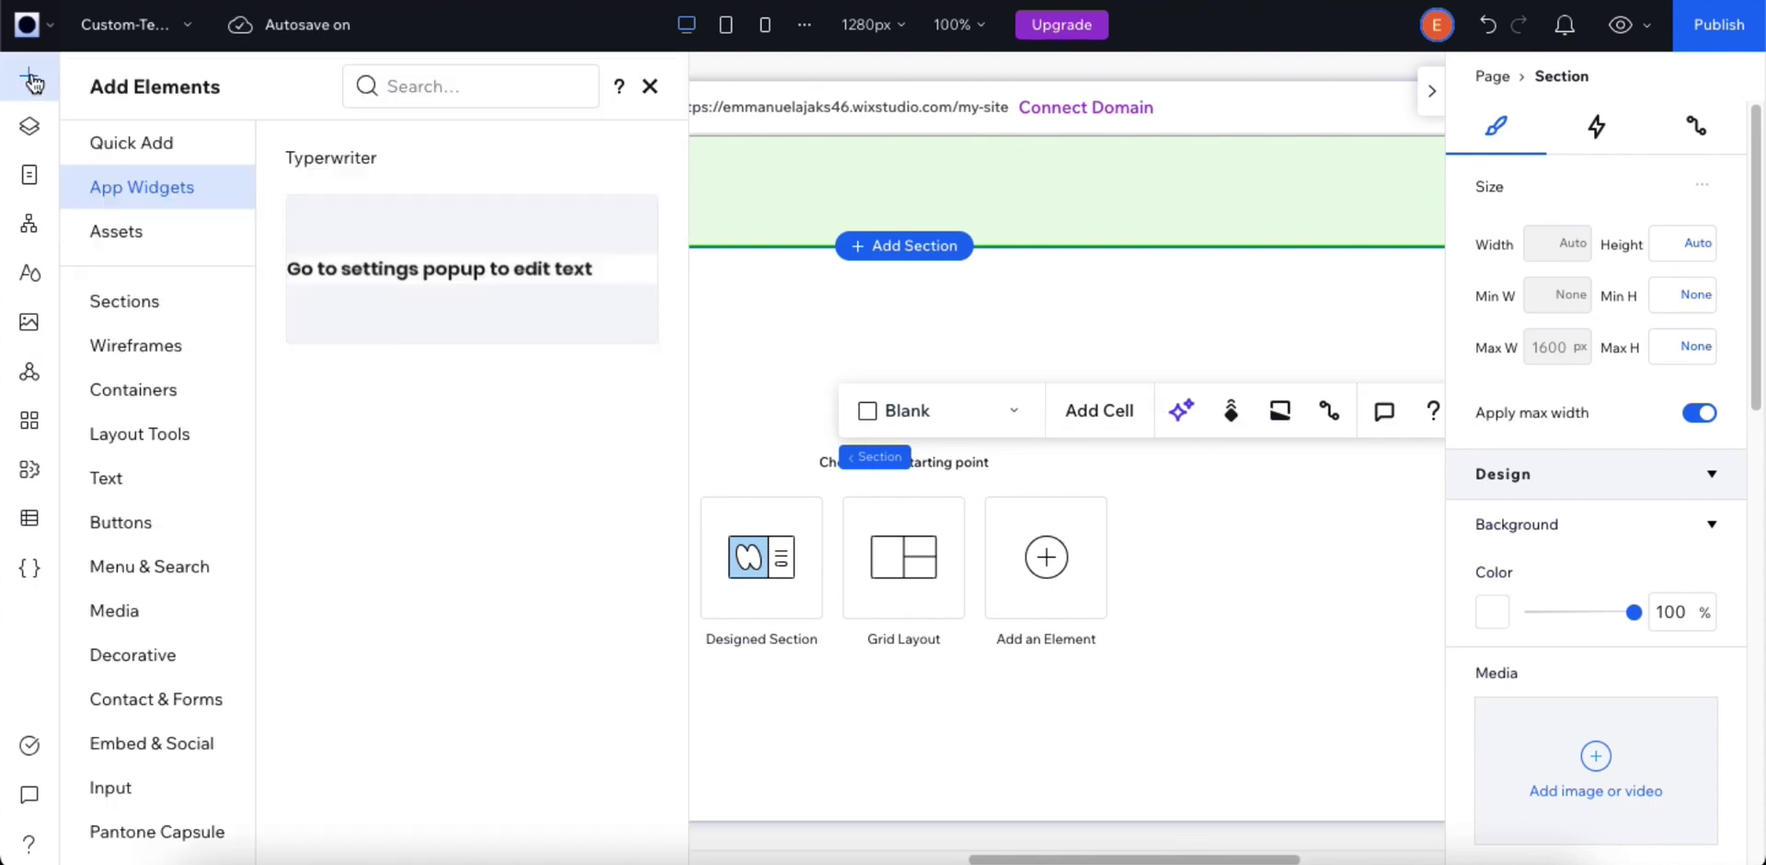
click(416, 92)
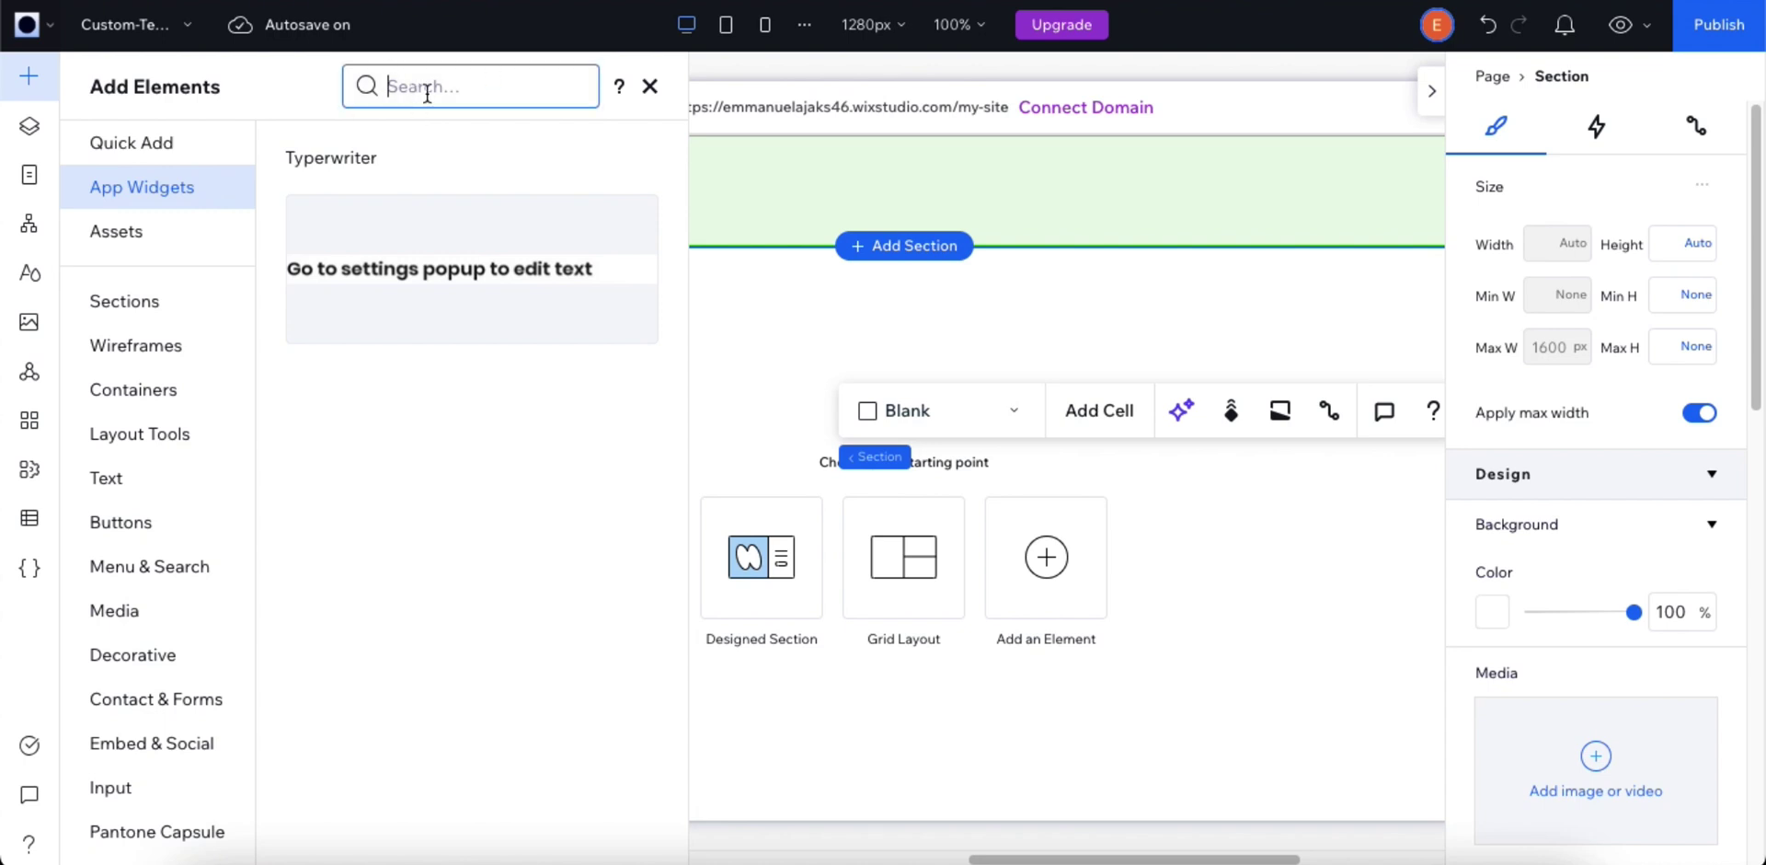
text(ifra)
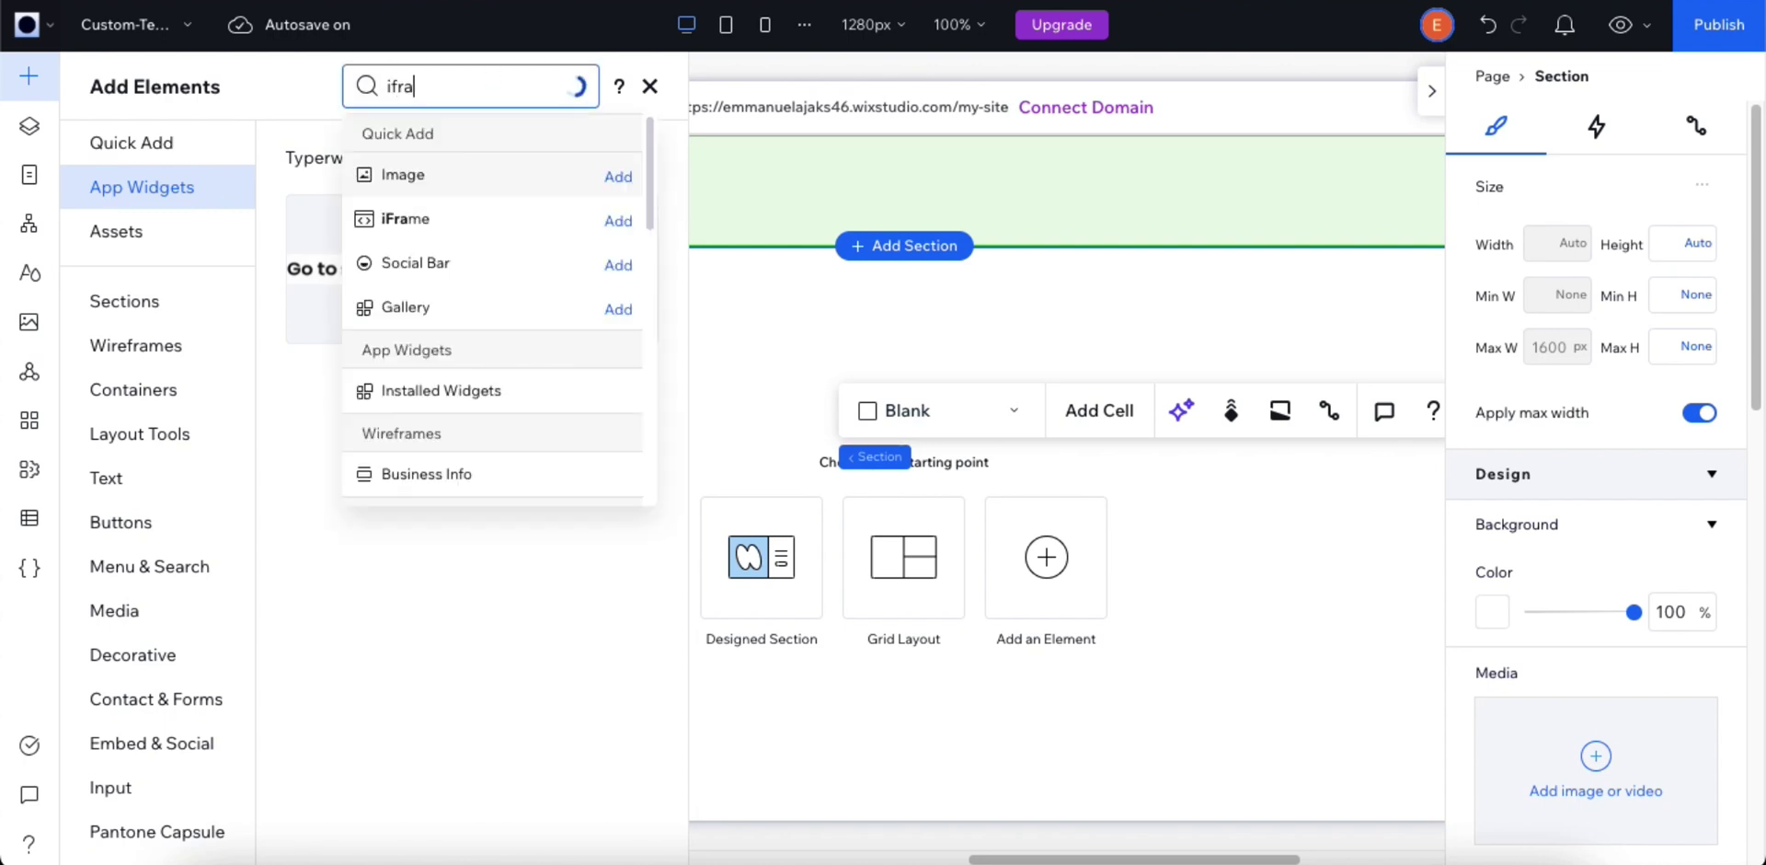
key(ctrl+a)
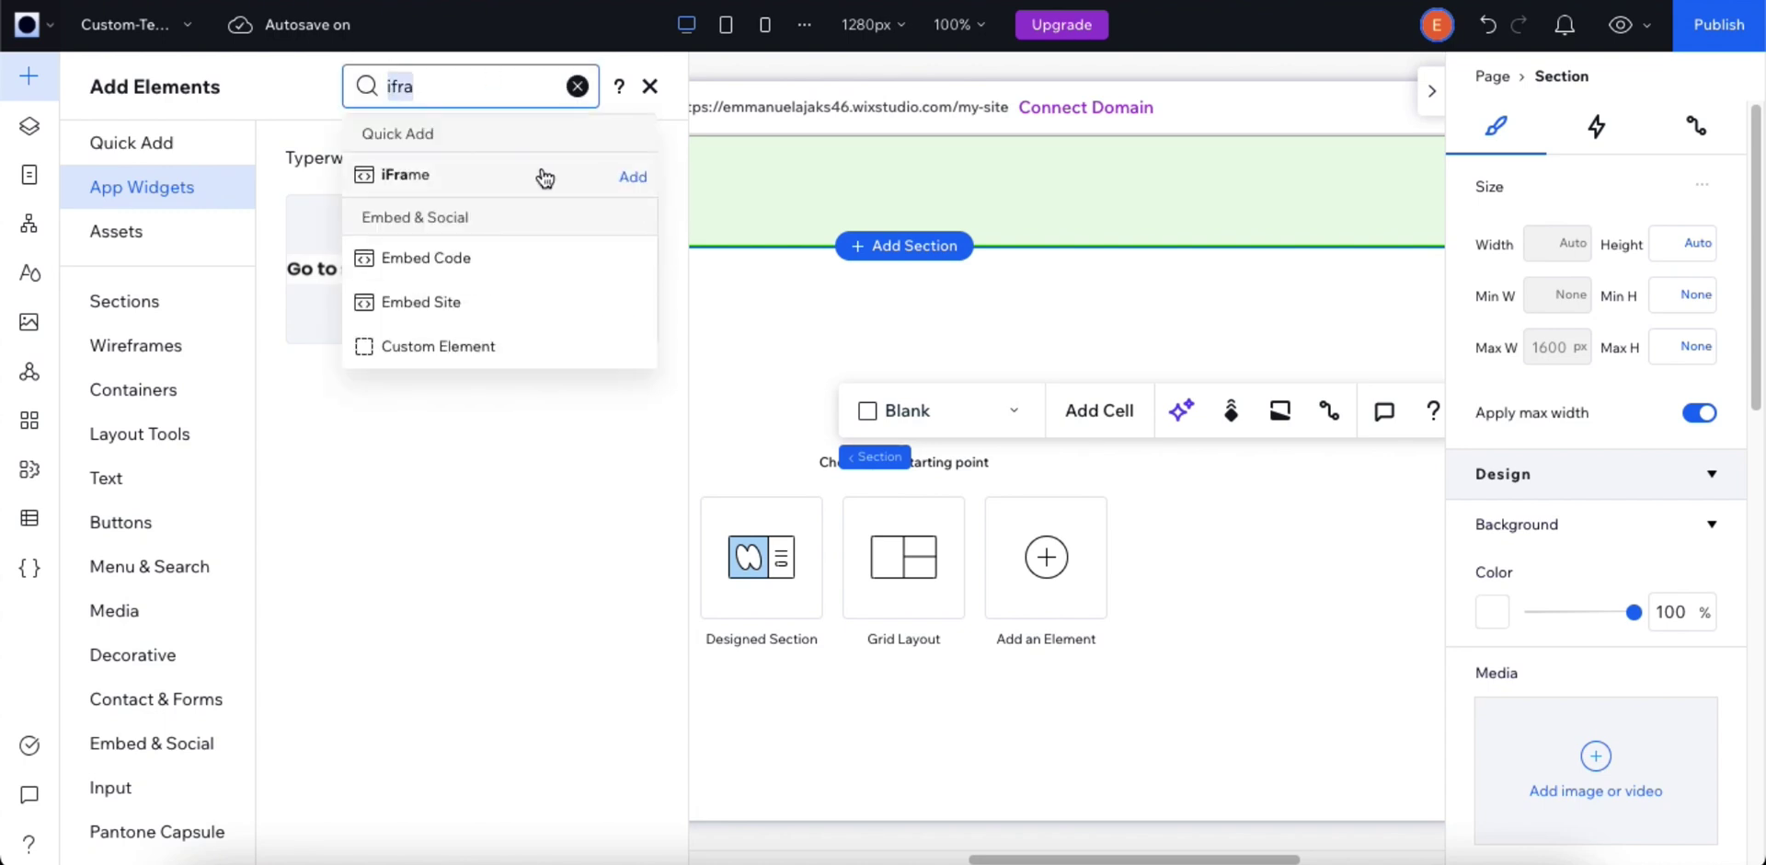
click(541, 173)
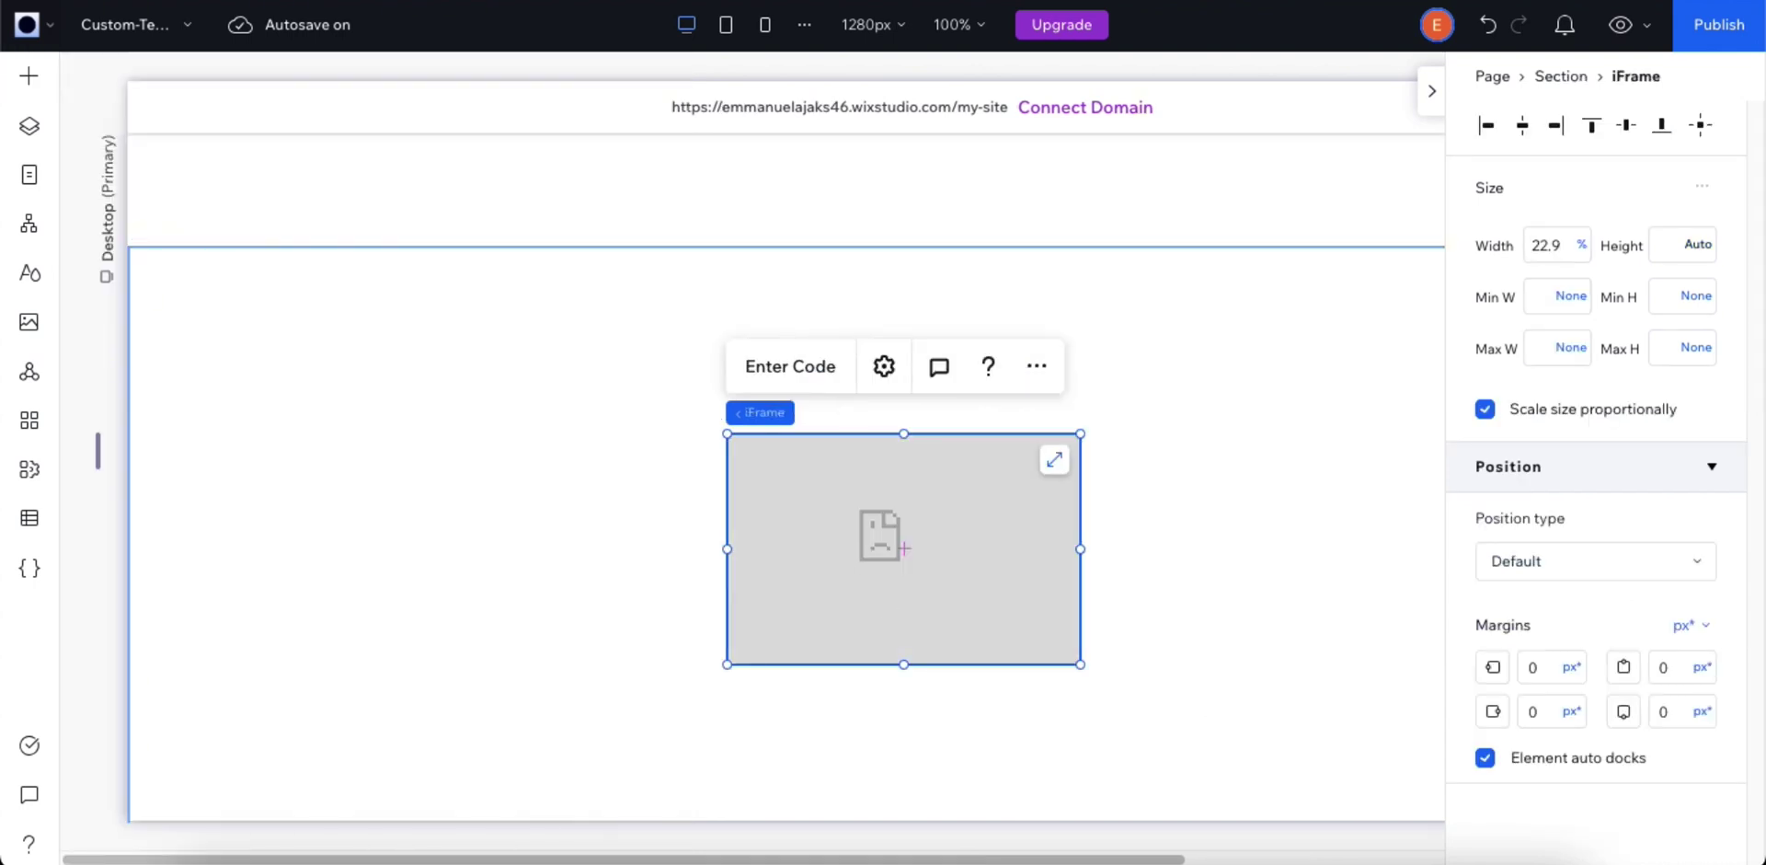
click(796, 366)
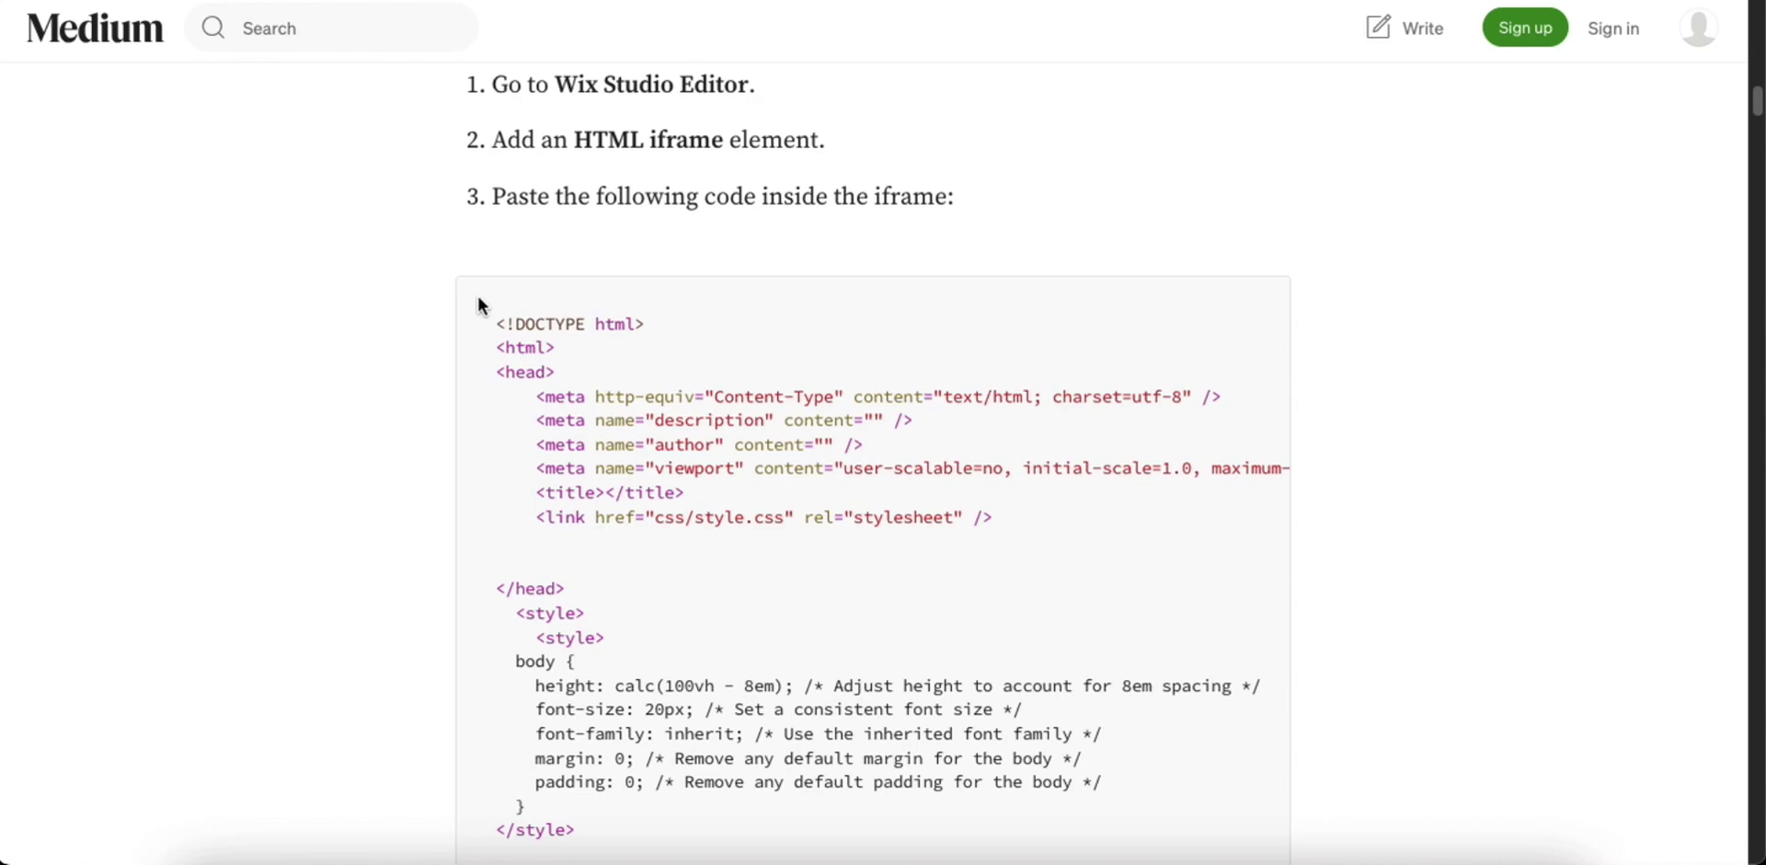
Step: Switch to the Medium article and copy the complete iframe HTML code, from <!DOCTYPE html> to </html>
drag(498, 320, 738, 642)
drag(777, 836, 714, 445)
right_click(648, 345)
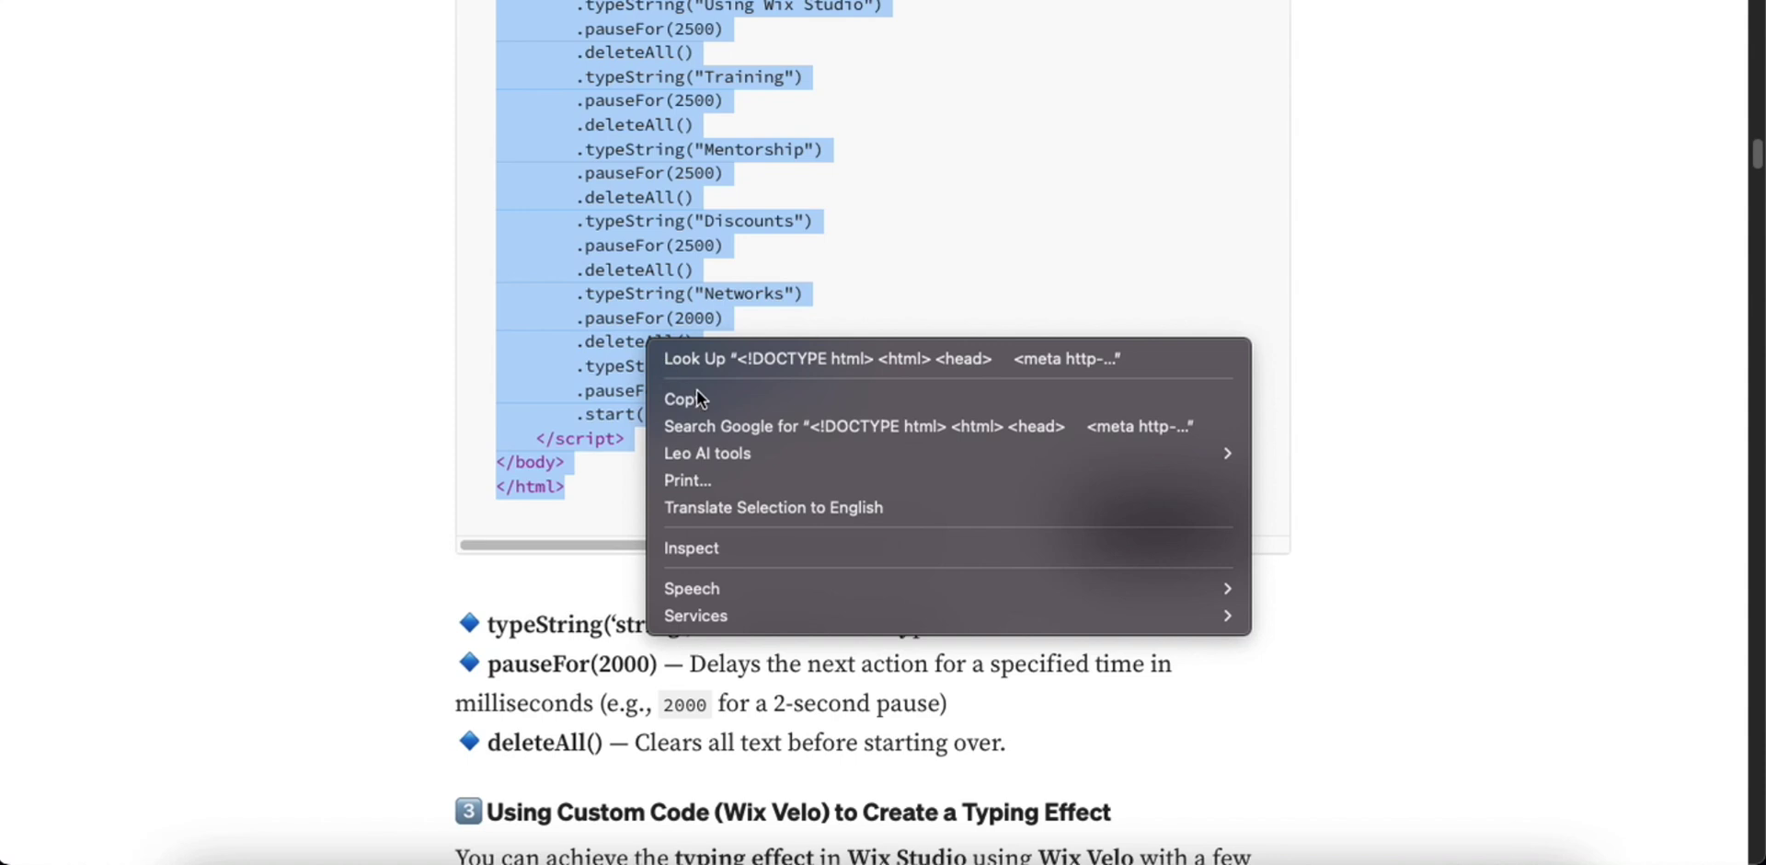
click(709, 408)
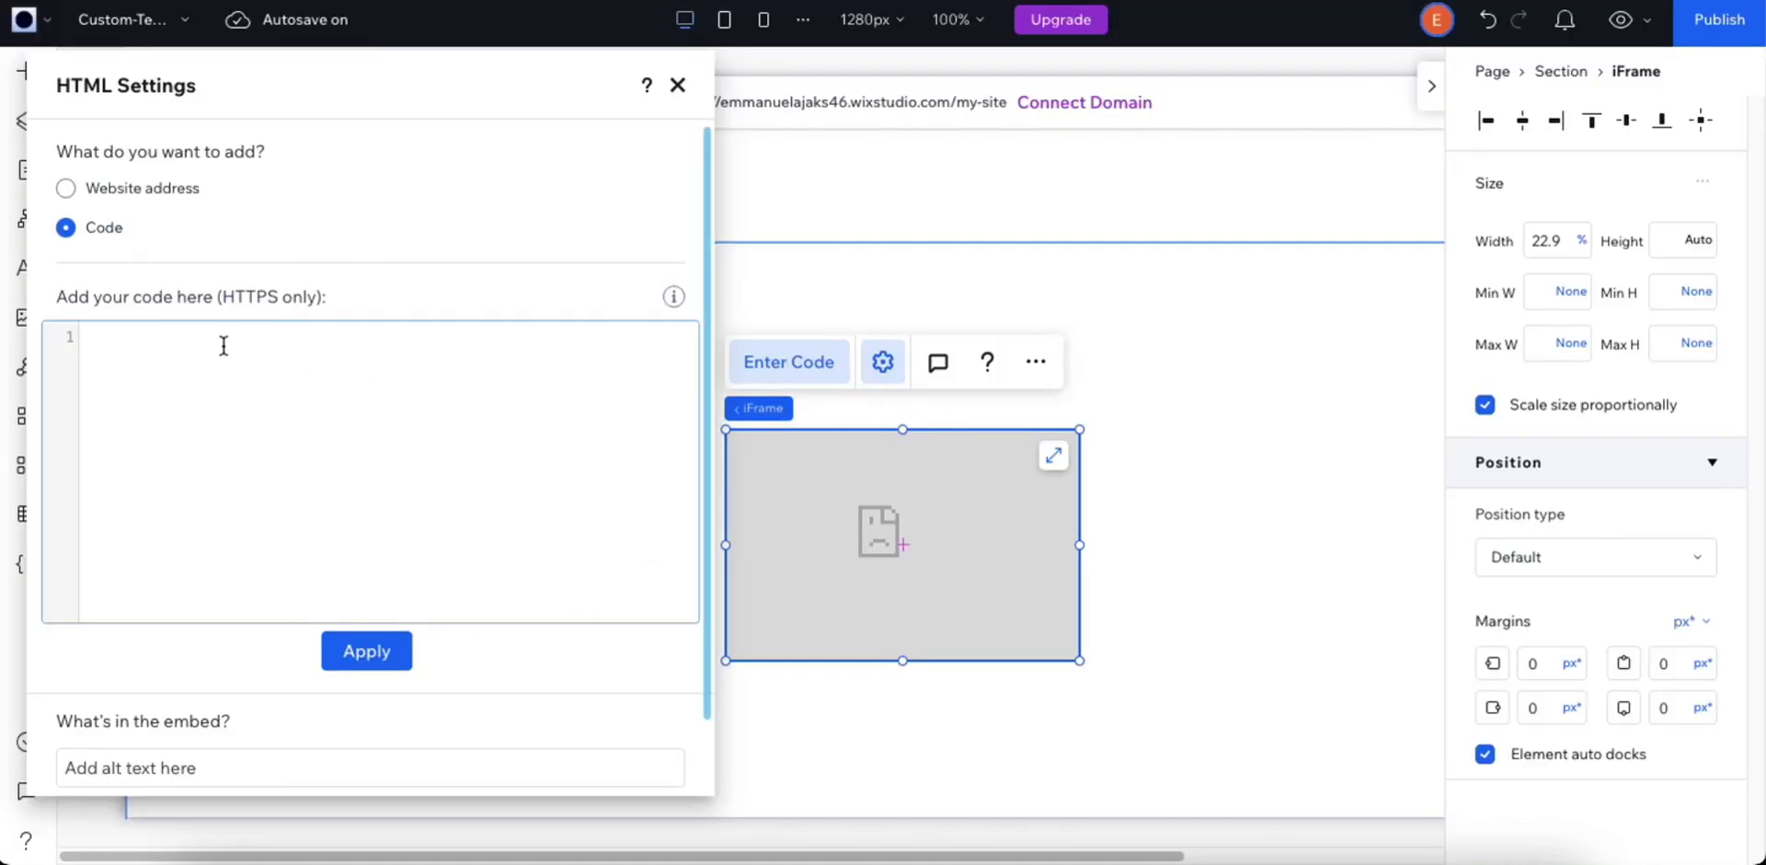
Step: Paste the copied HTML code into the iFrame's code field, apply it and close the HTML settings
click(191, 350)
key(ctrl+v)
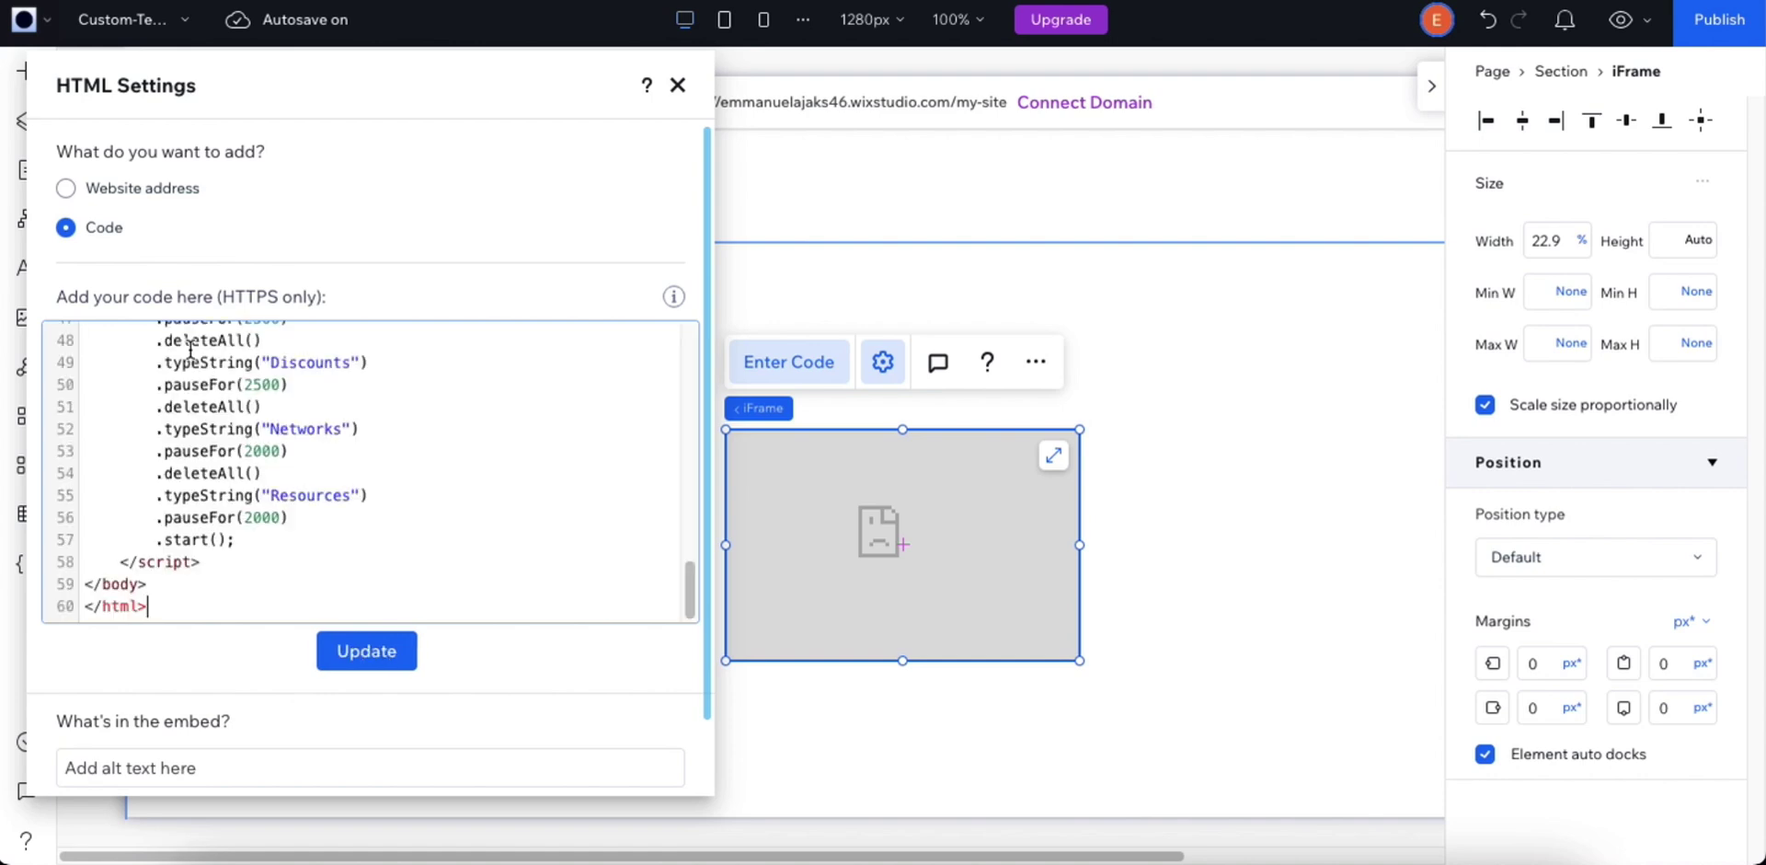
click(382, 651)
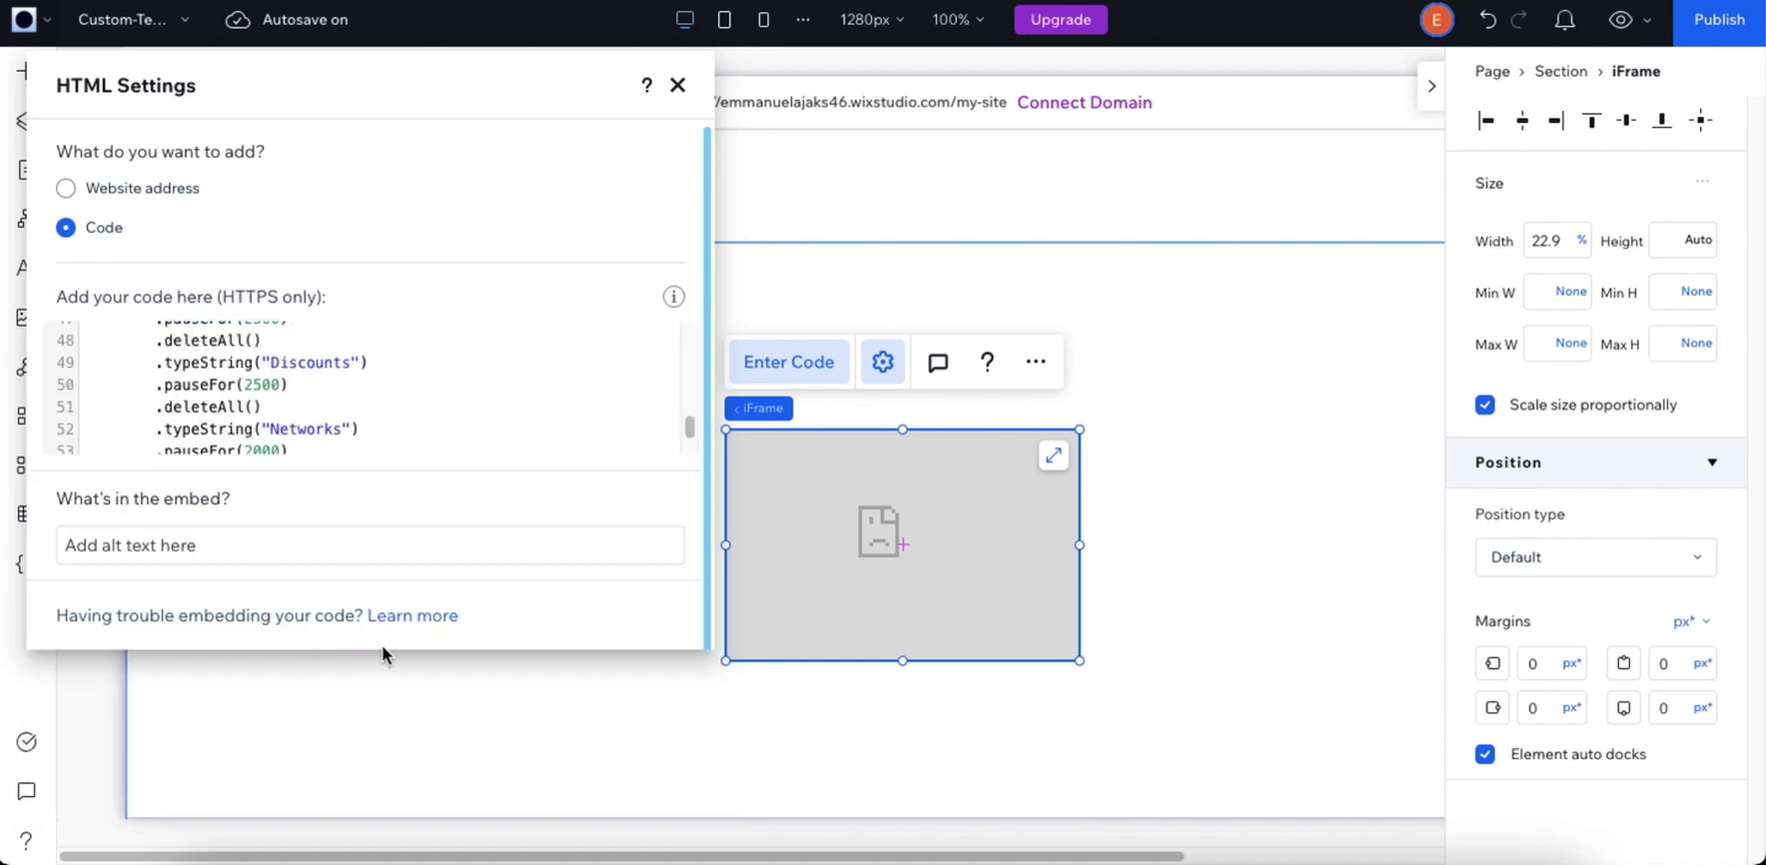
click(679, 83)
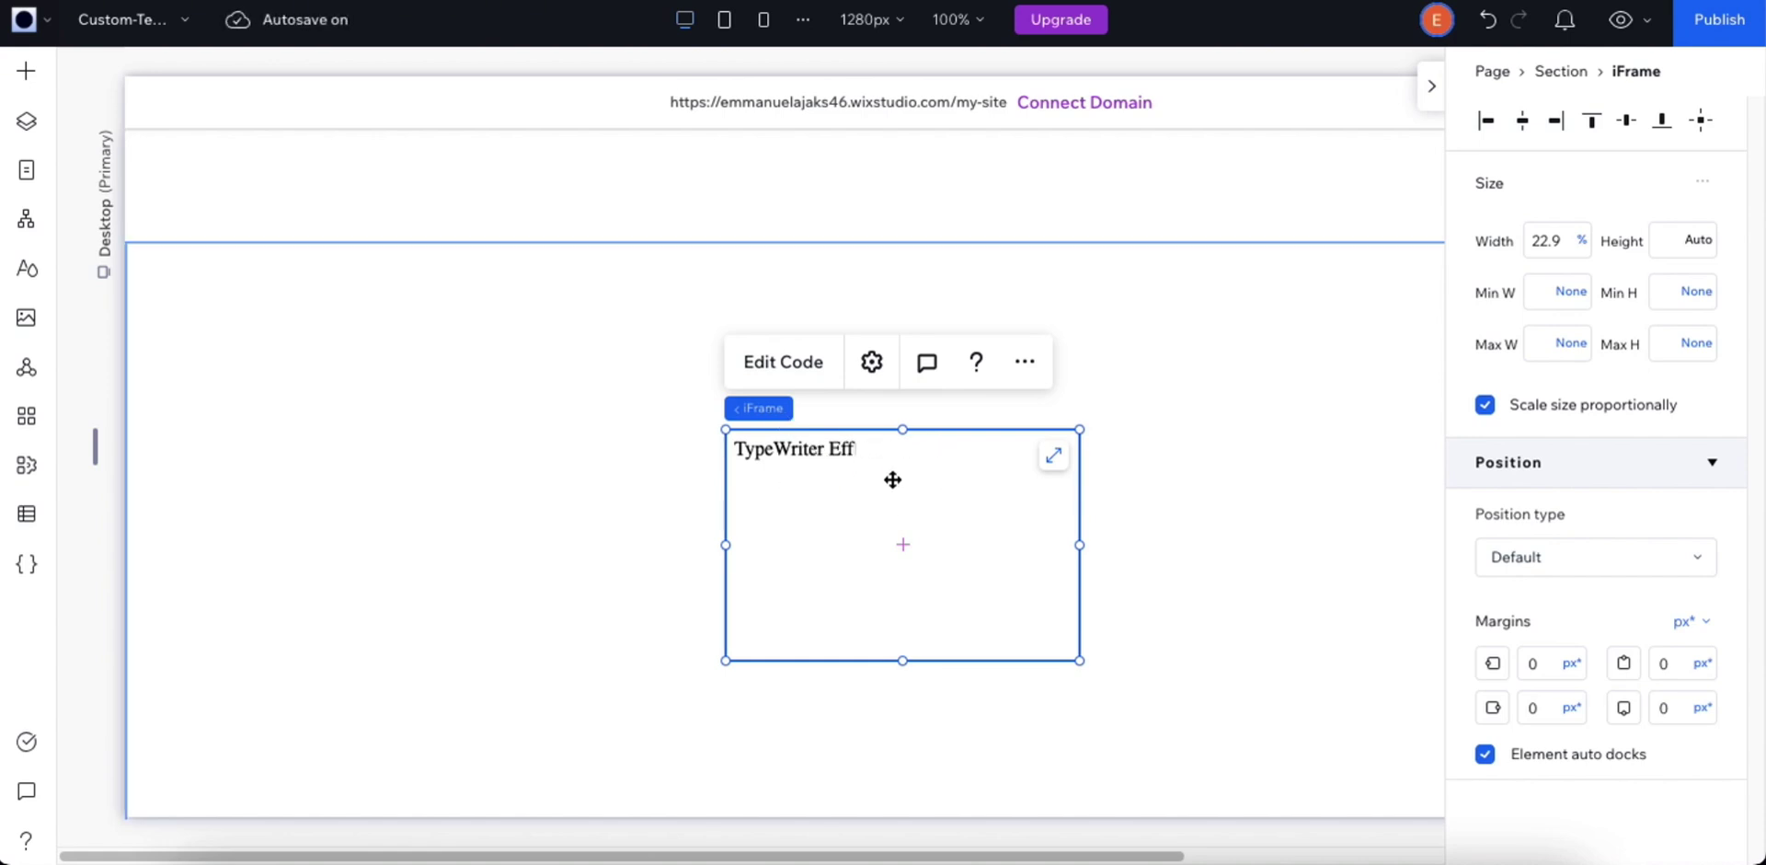
Step: Reopen the iFrame's code and examine the Typewriter loop option and the typeString, pauseFor and deleteAll lines
click(784, 366)
scroll(463, 436, down, 10)
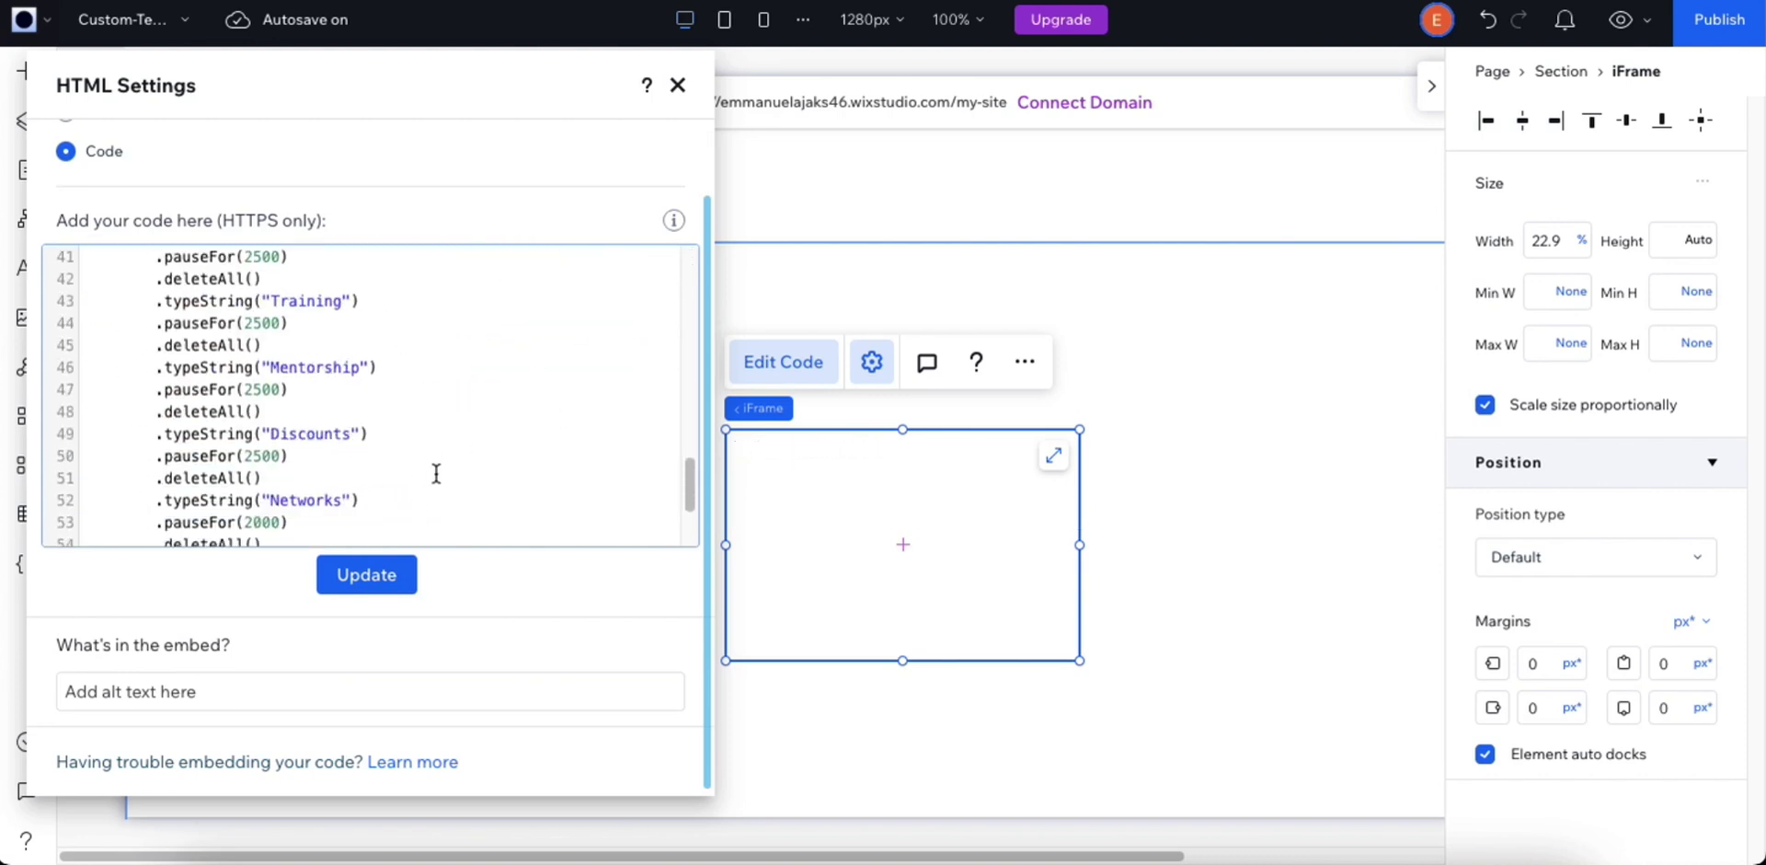
scroll(477, 352, up, 2)
scroll(381, 376, up, 3)
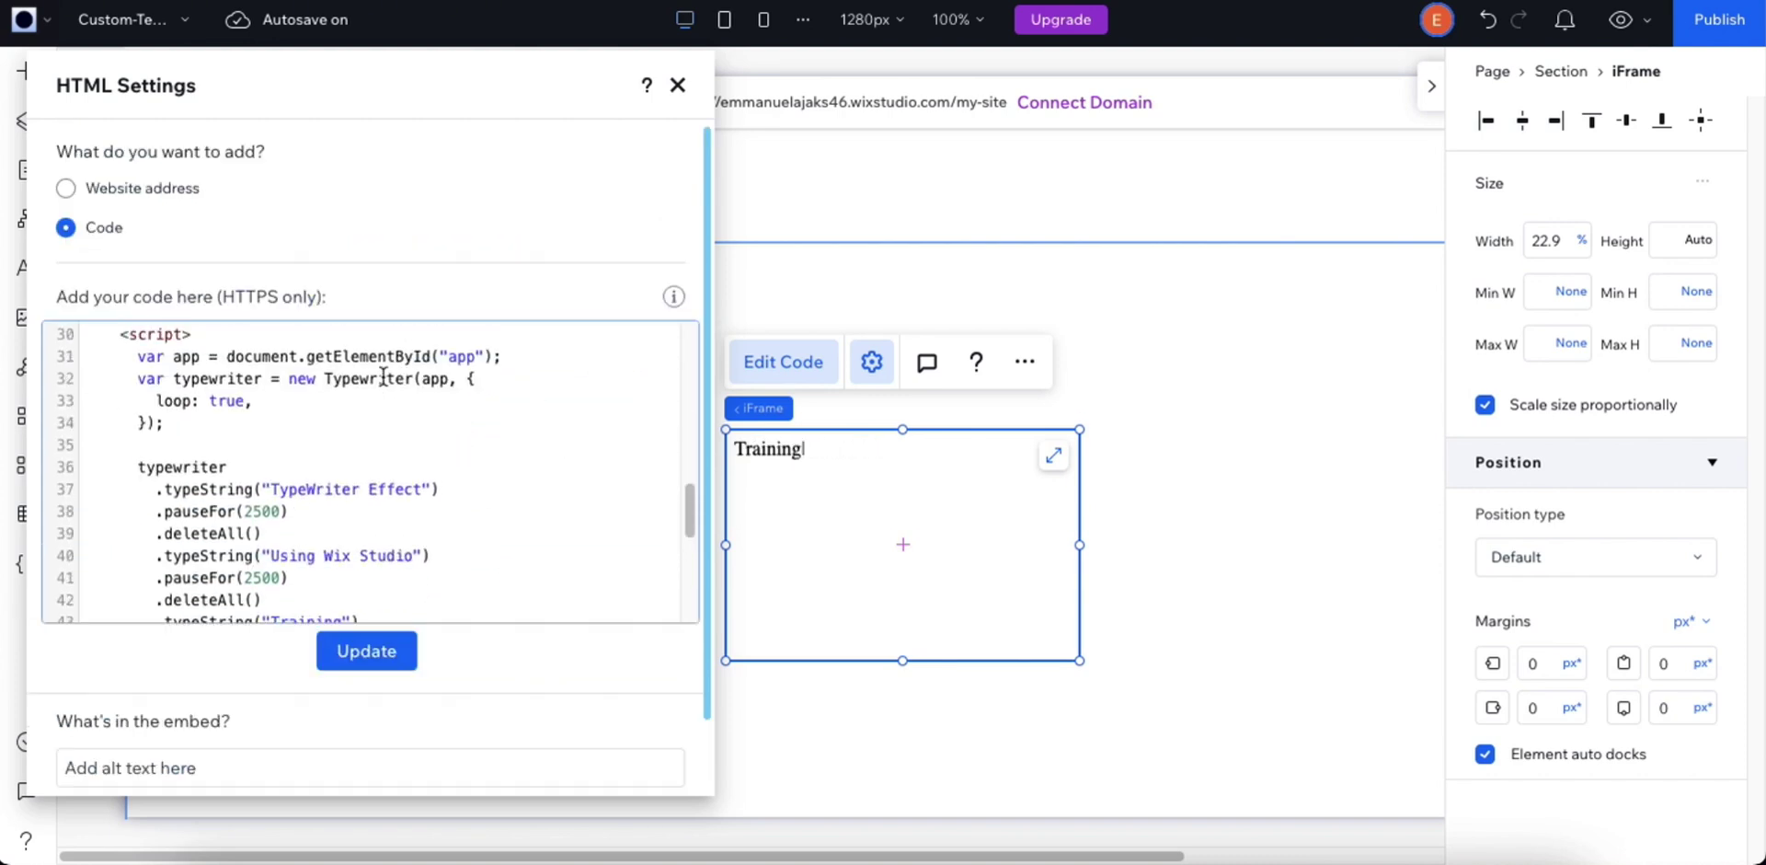
scroll(429, 470, down, 1)
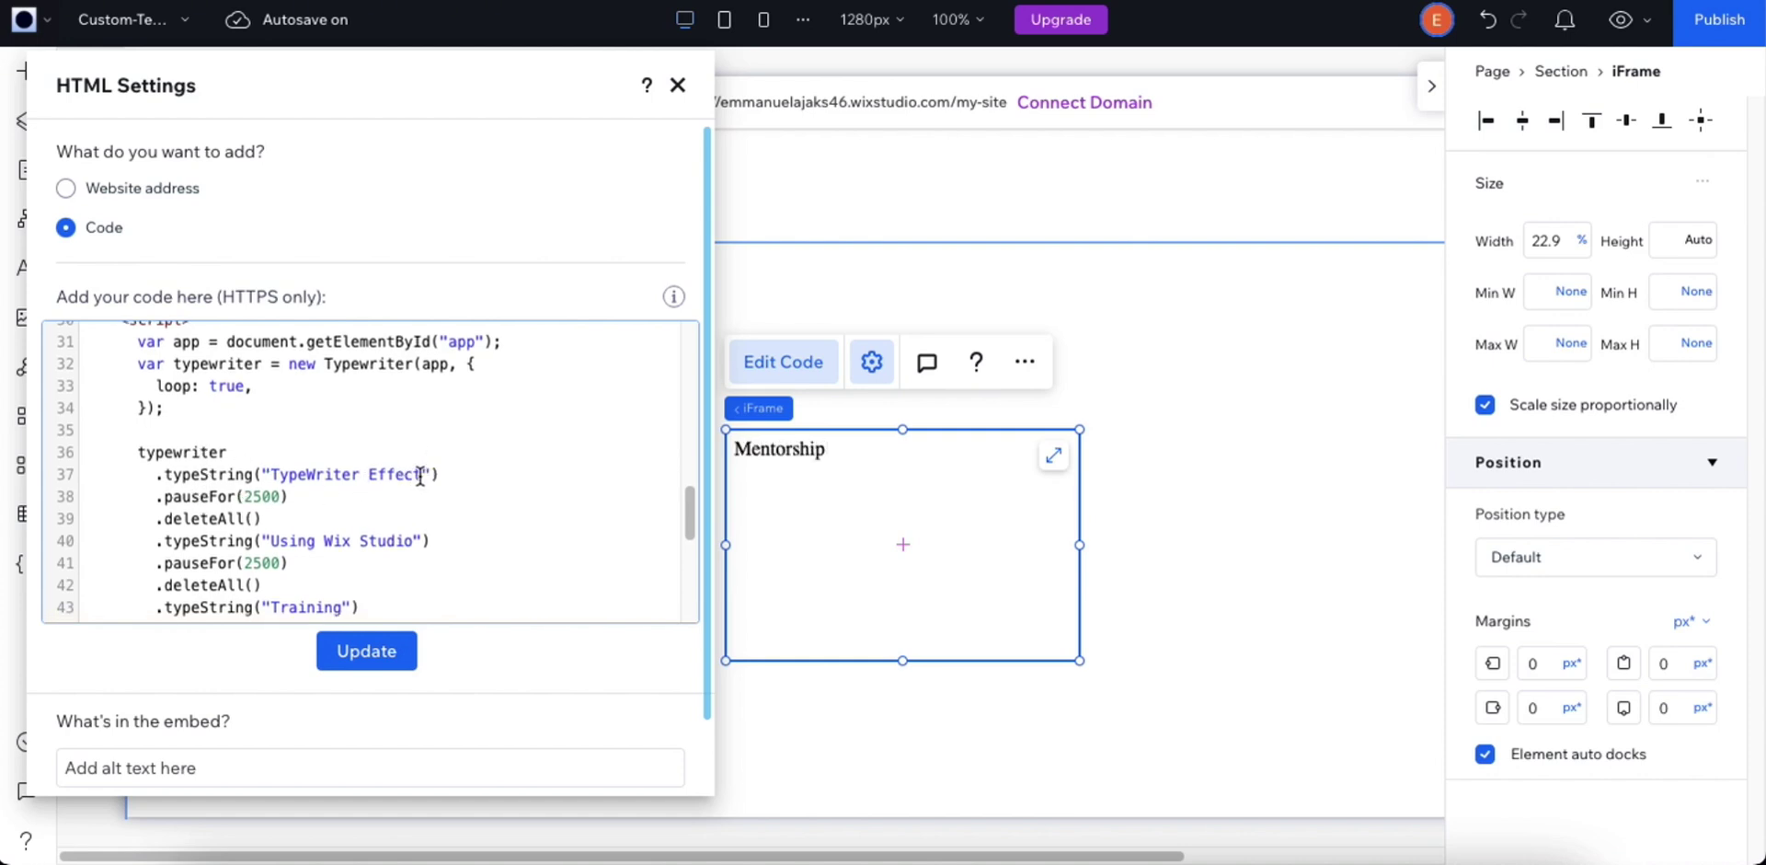
scroll(414, 540, down, 1)
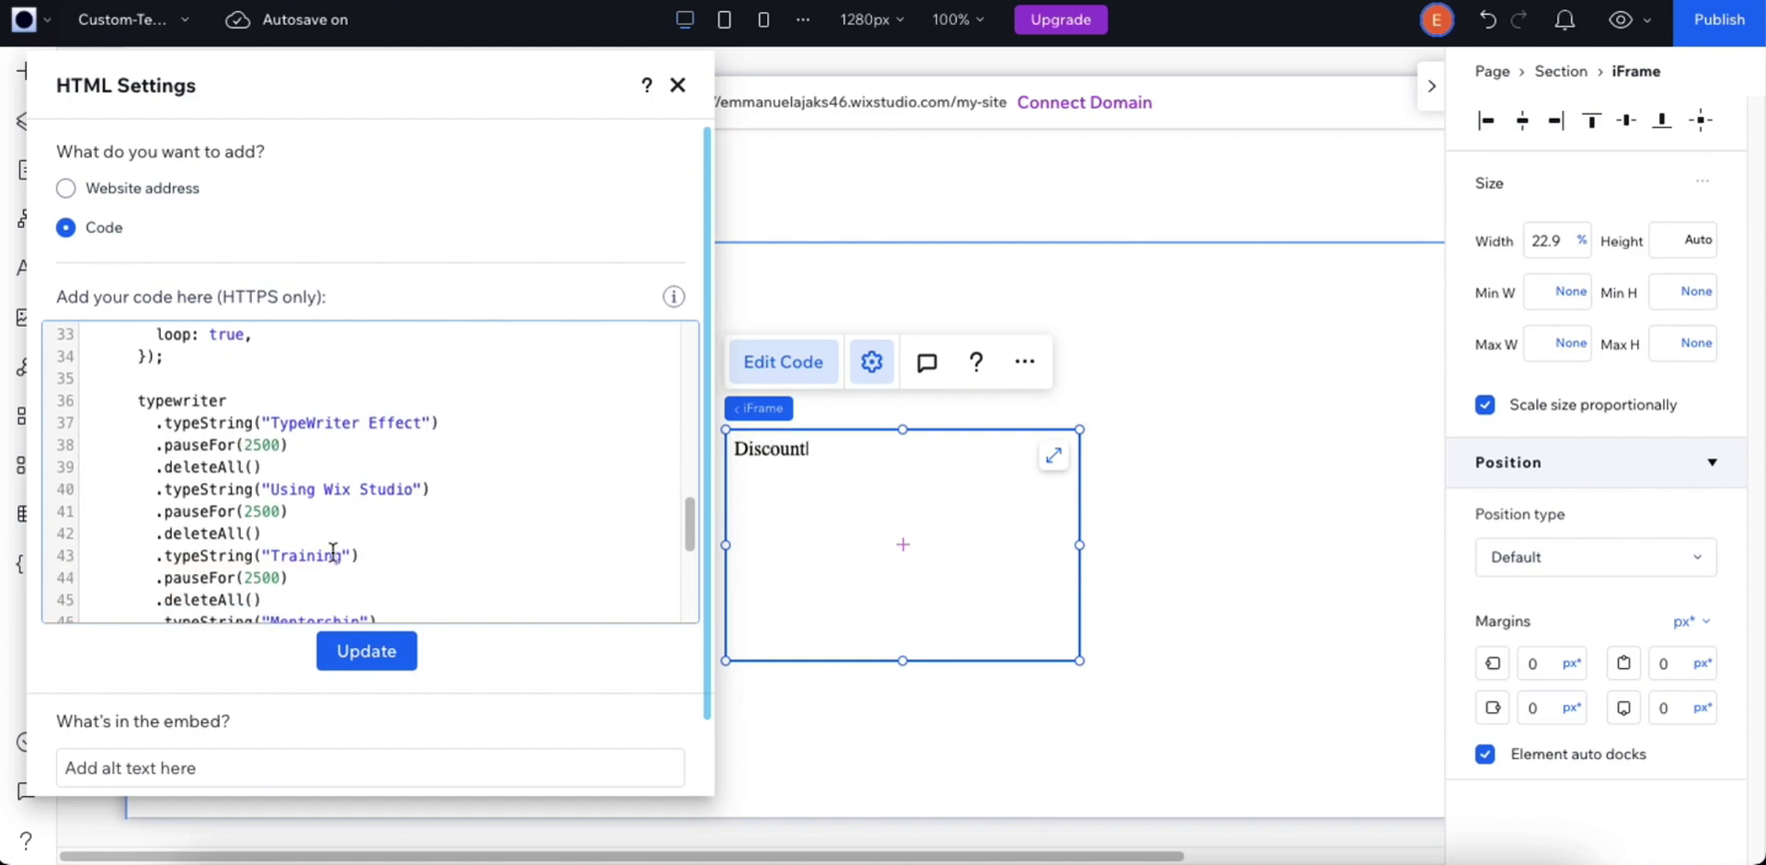
scroll(326, 453, down, 3)
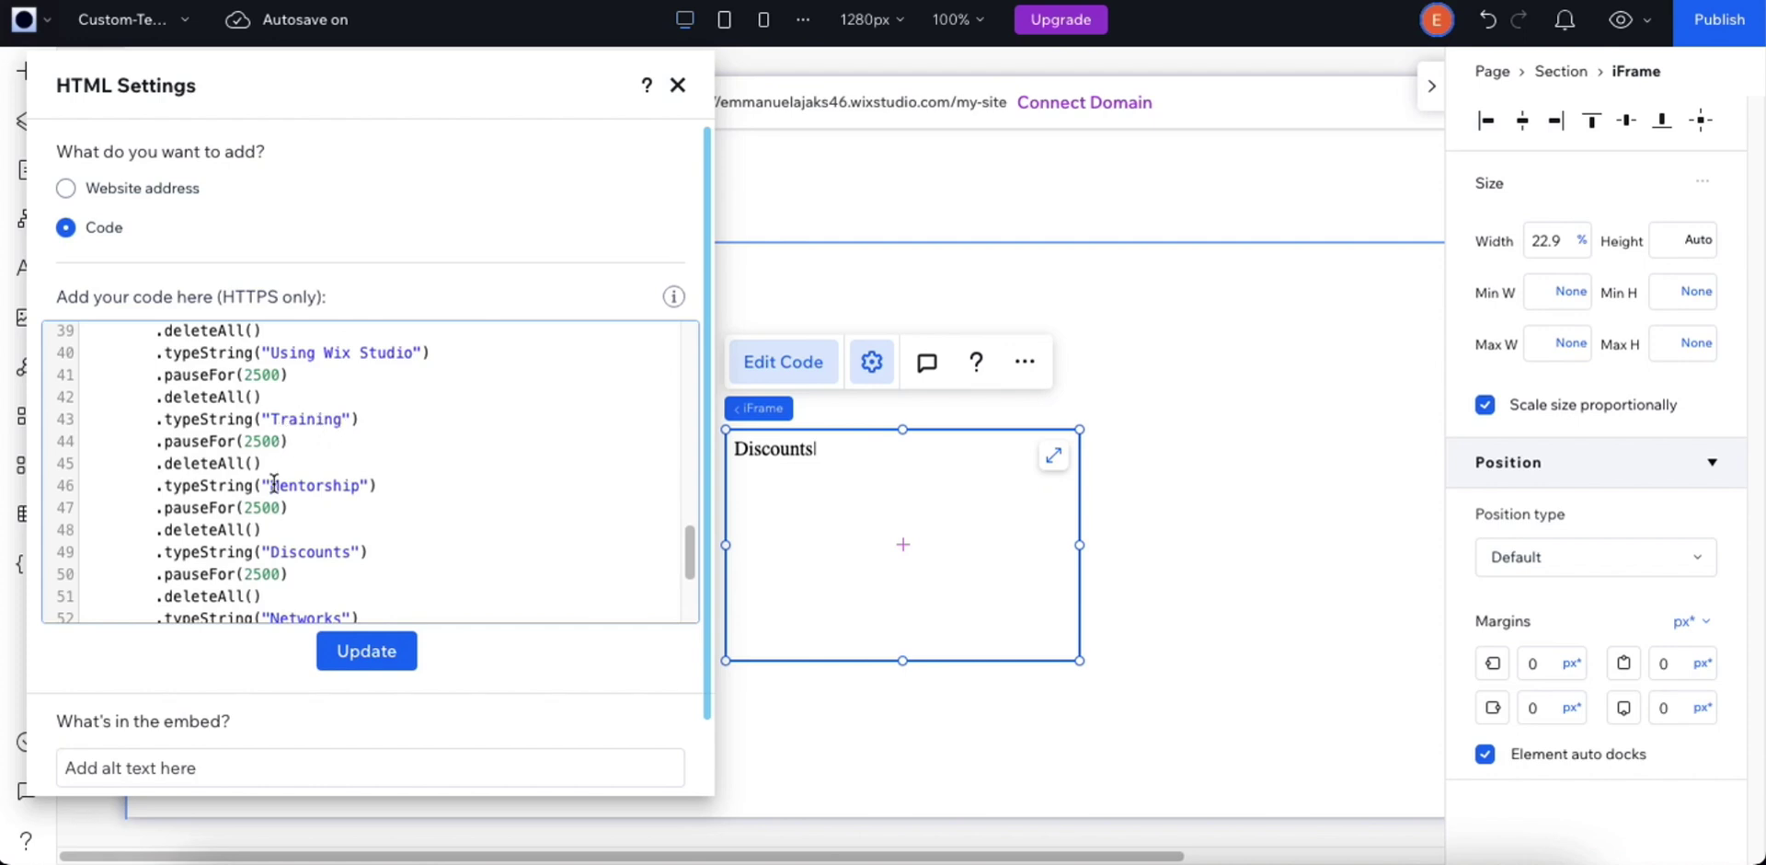
scroll(274, 484, down, 1)
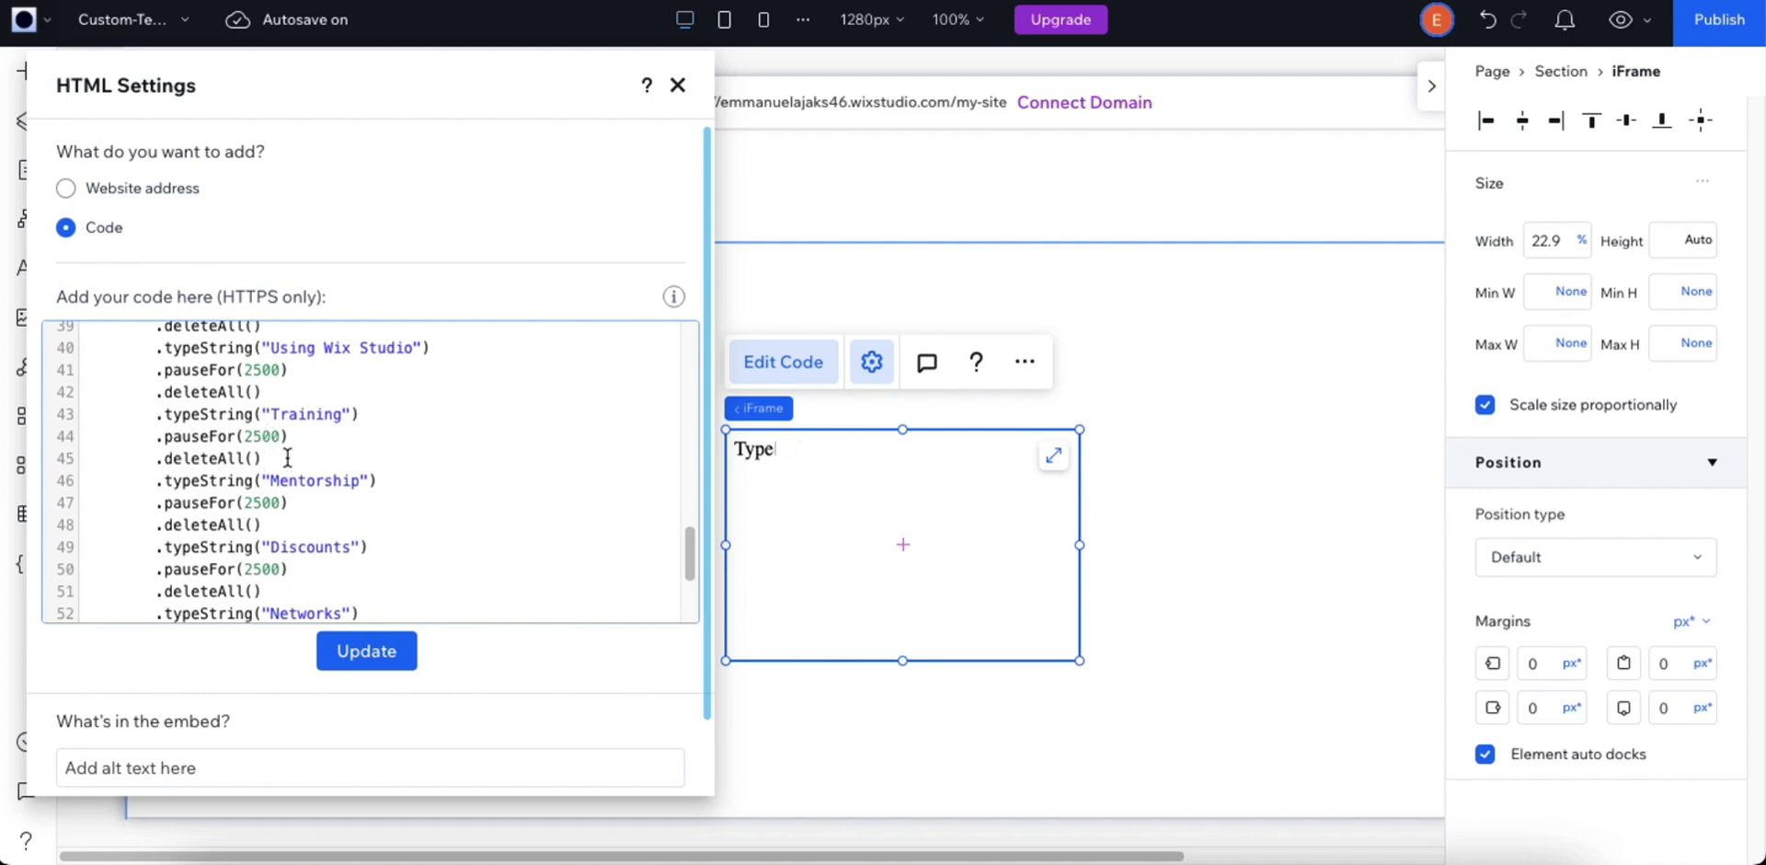
drag(266, 460, 159, 460)
scroll(280, 516, down, 2)
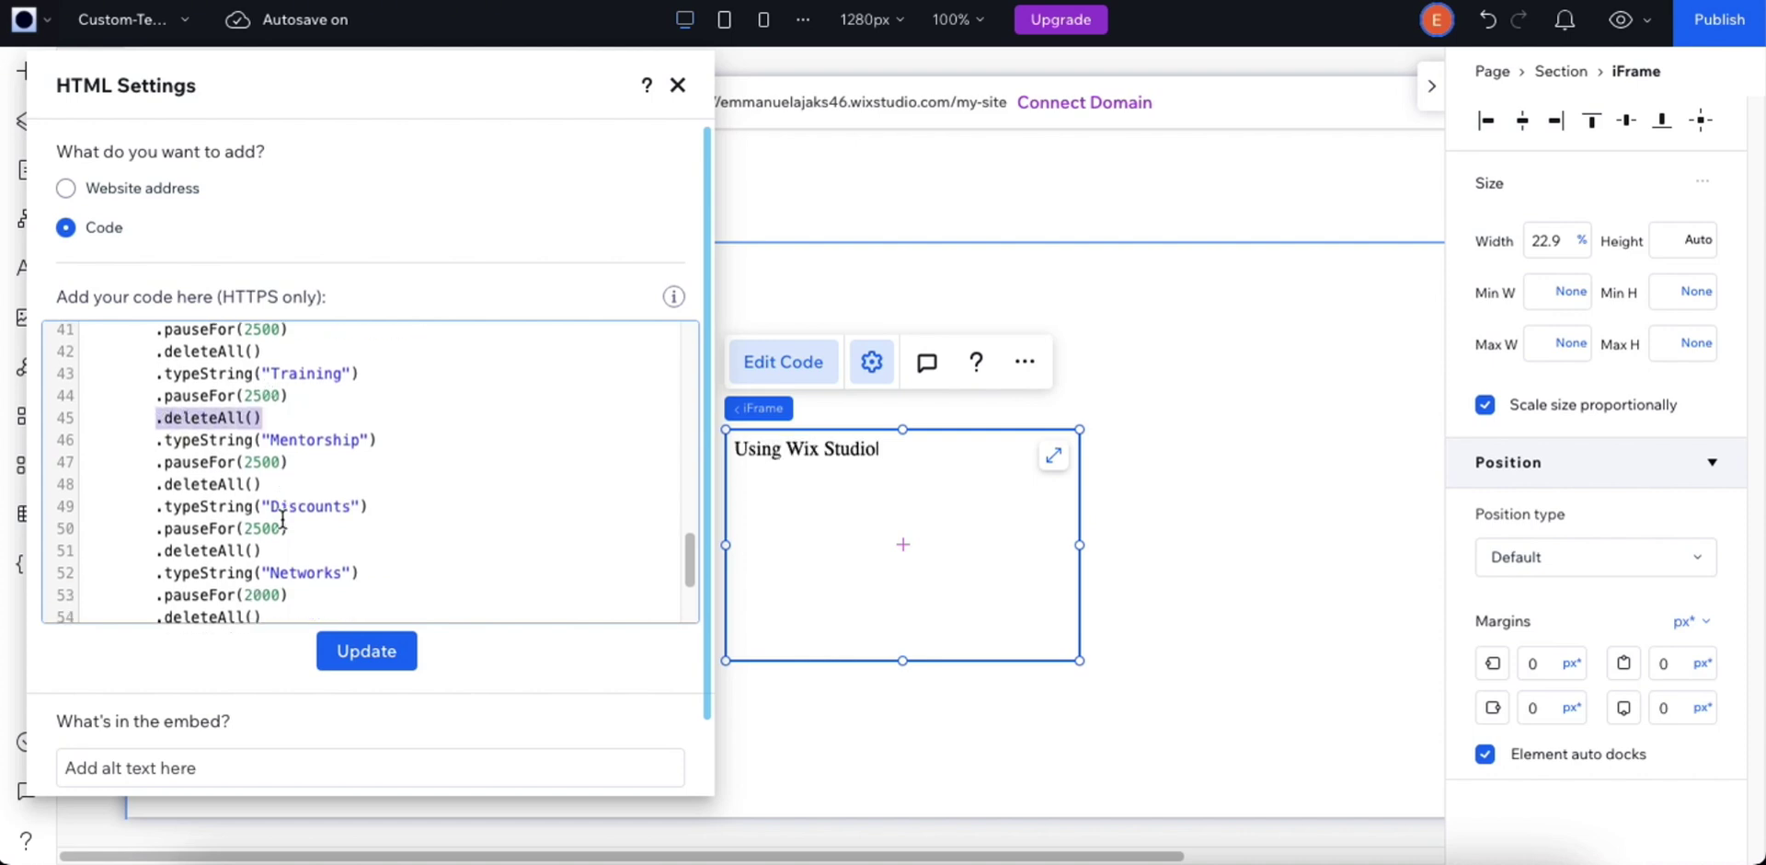
scroll(287, 522, up, 1)
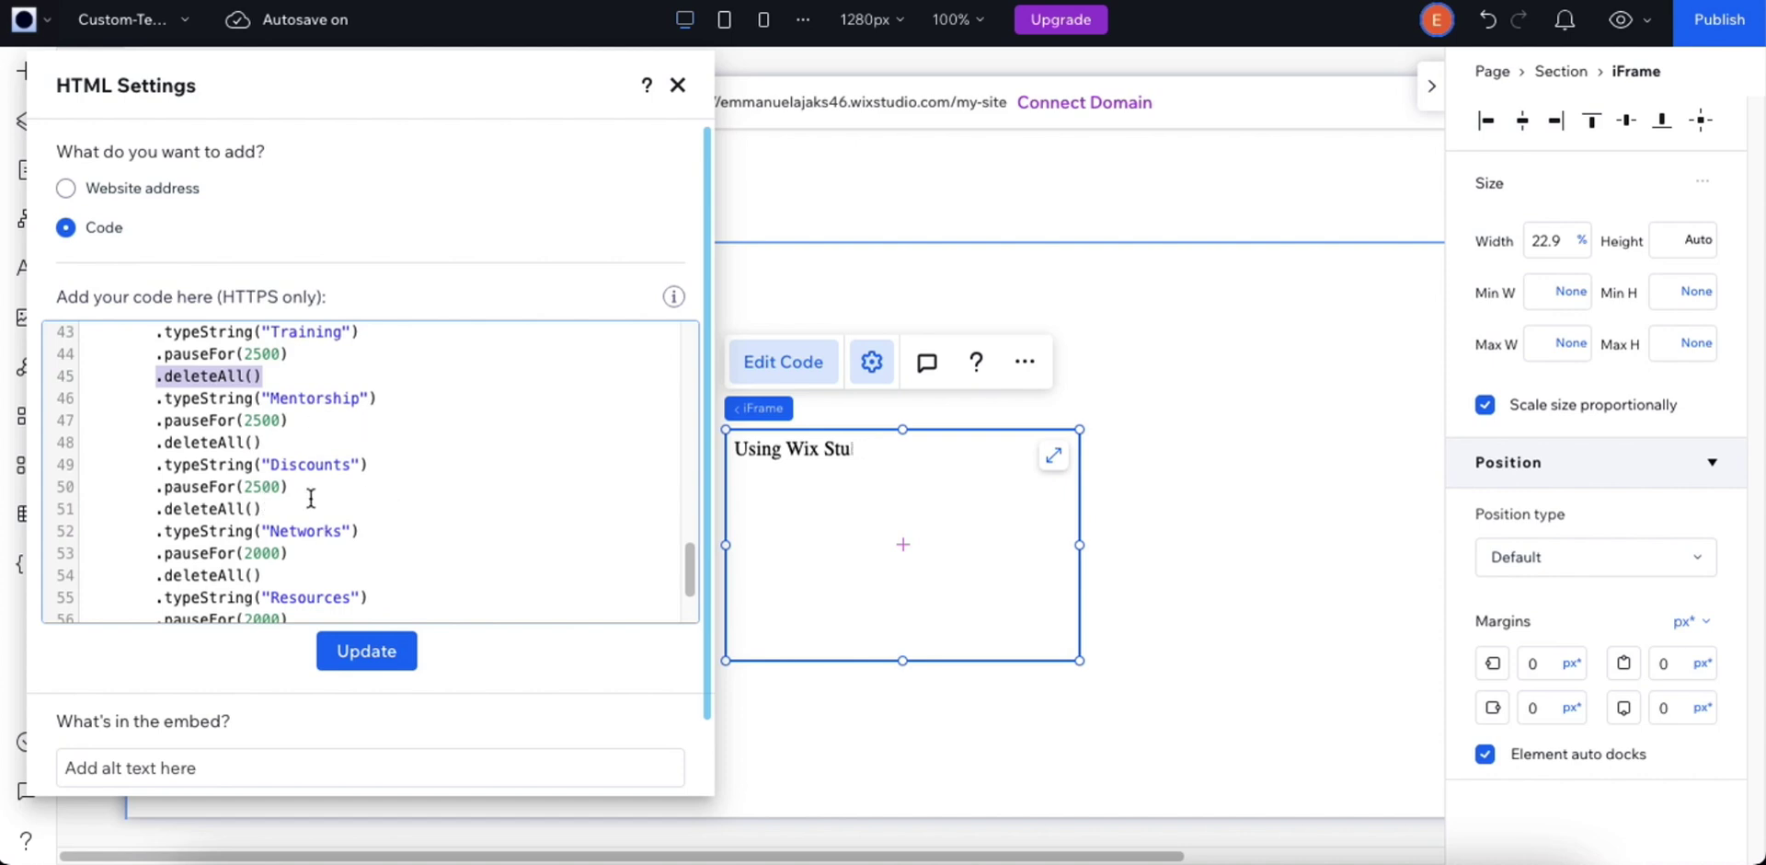
scroll(311, 497, down, 1)
drag(320, 562, 169, 543)
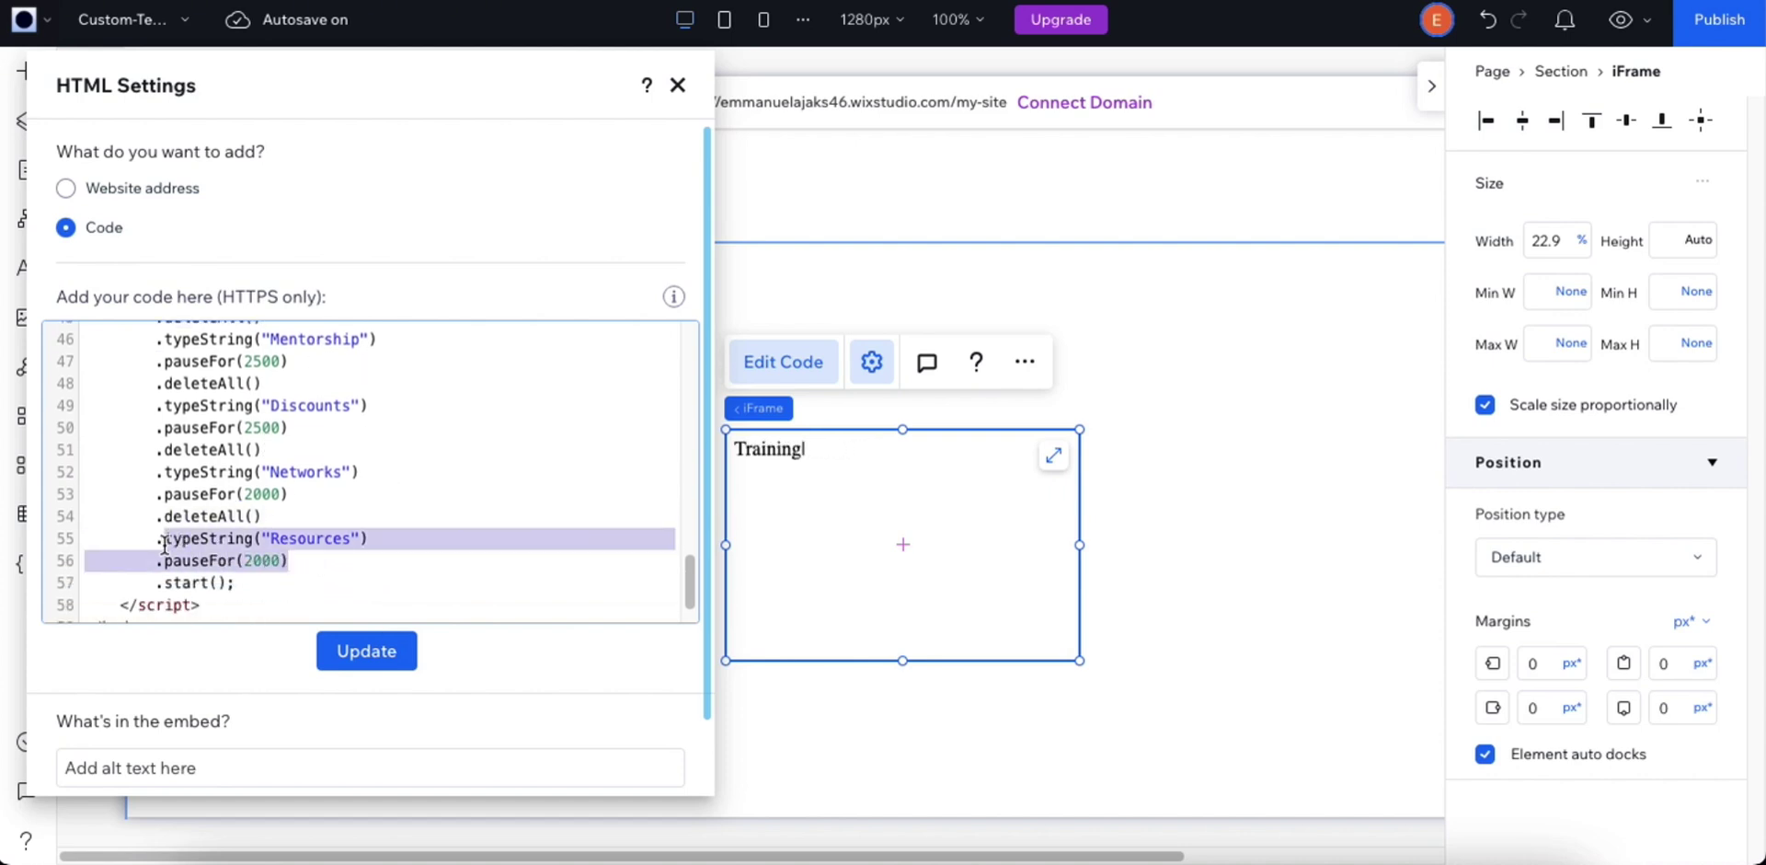
Step: Duplicate the "Networks" typeString, pauseFor and deleteAll lines directly below the original, and change the copy's string to "Test Effect"
drag(275, 513, 170, 475)
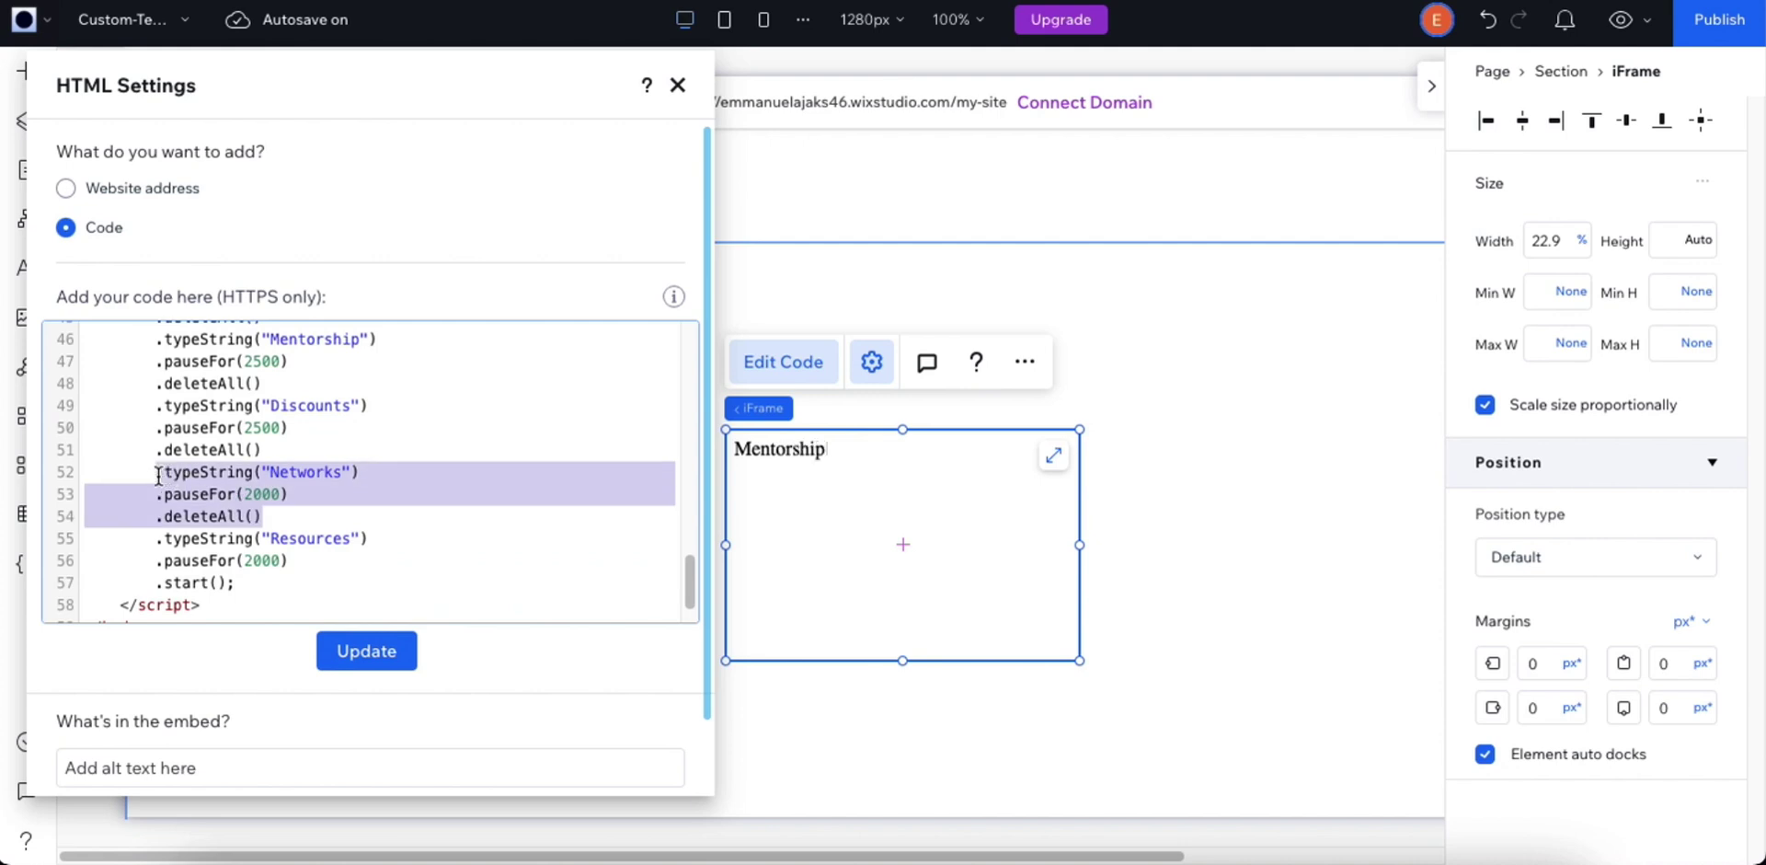
click(281, 513)
key(Return)
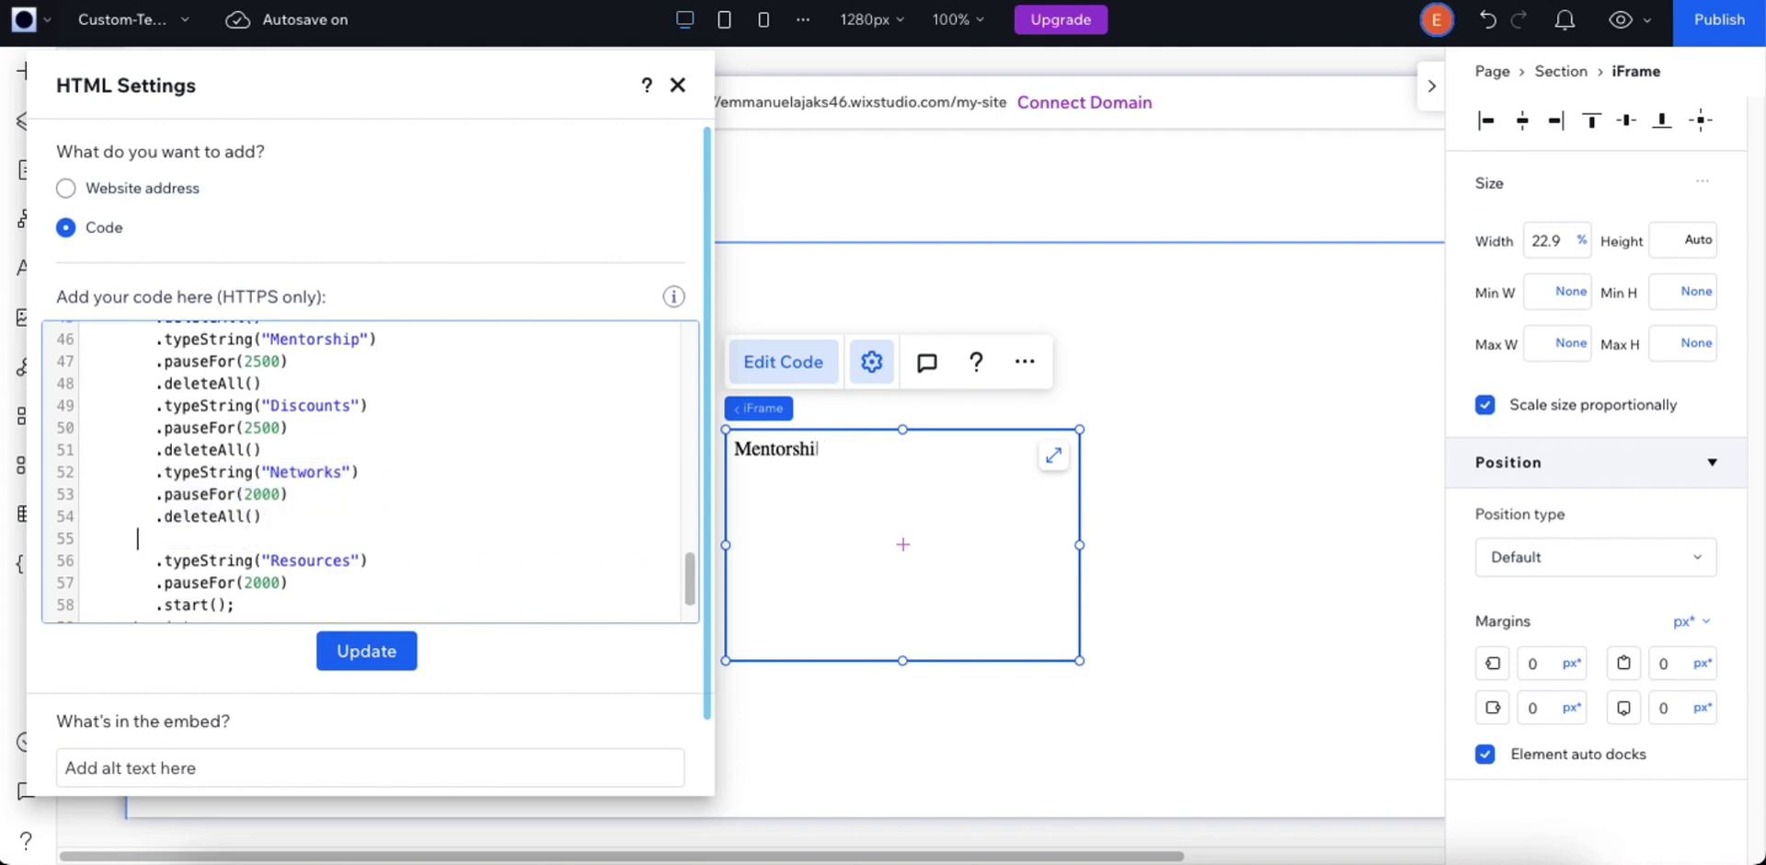
key(ctrl+v)
drag(324, 538, 260, 542)
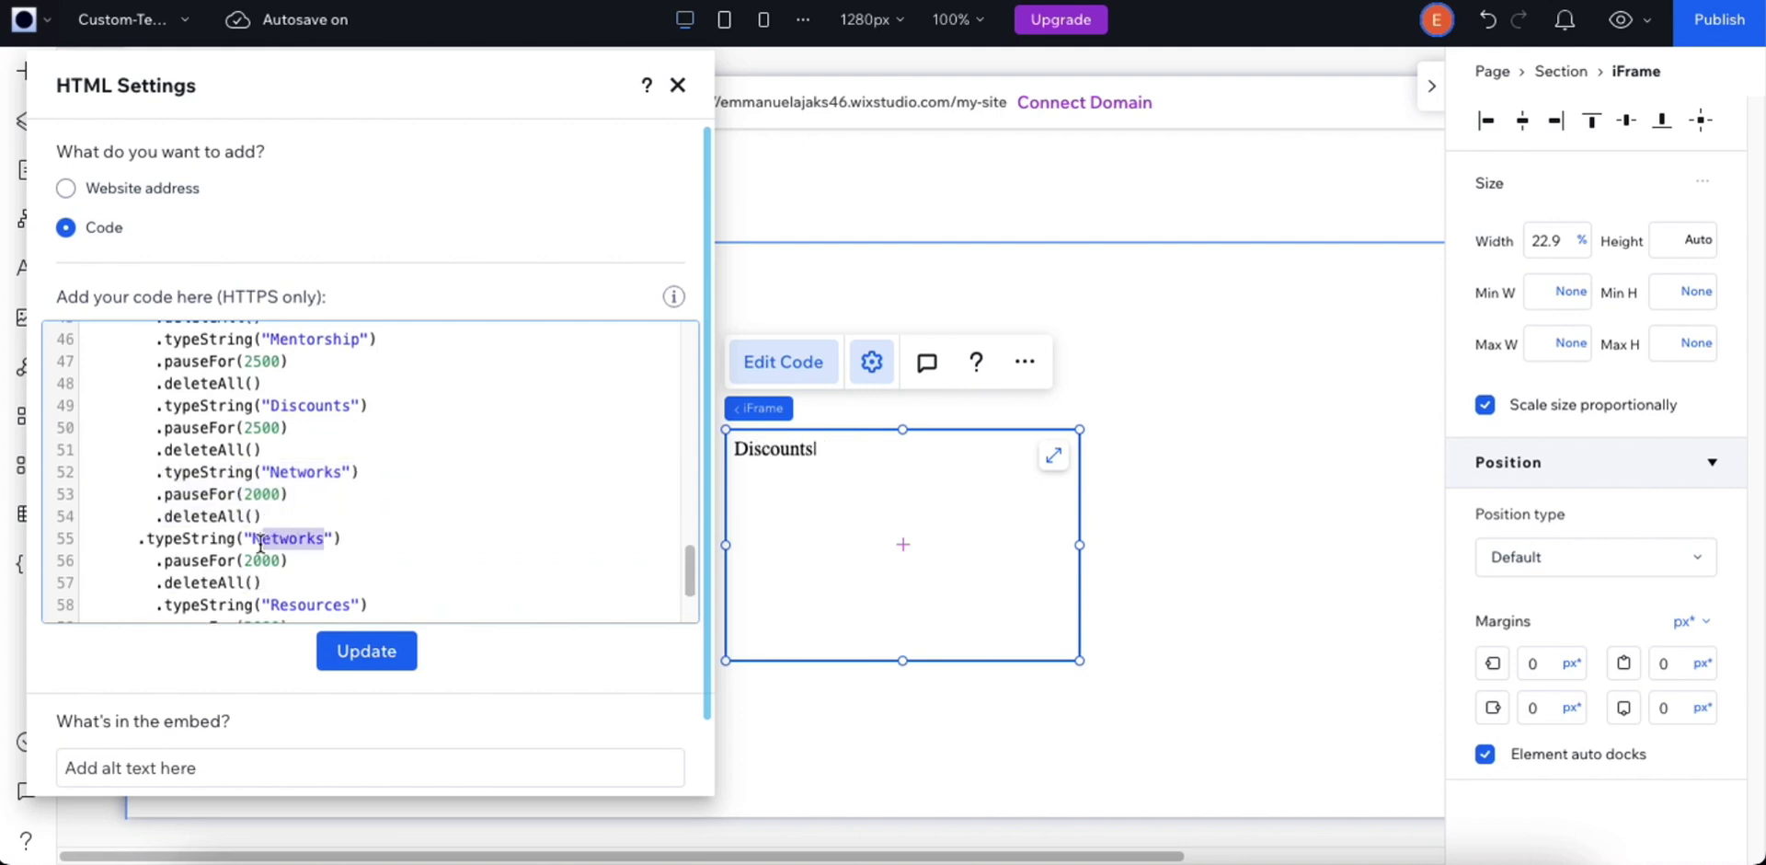
key(BackSpace)
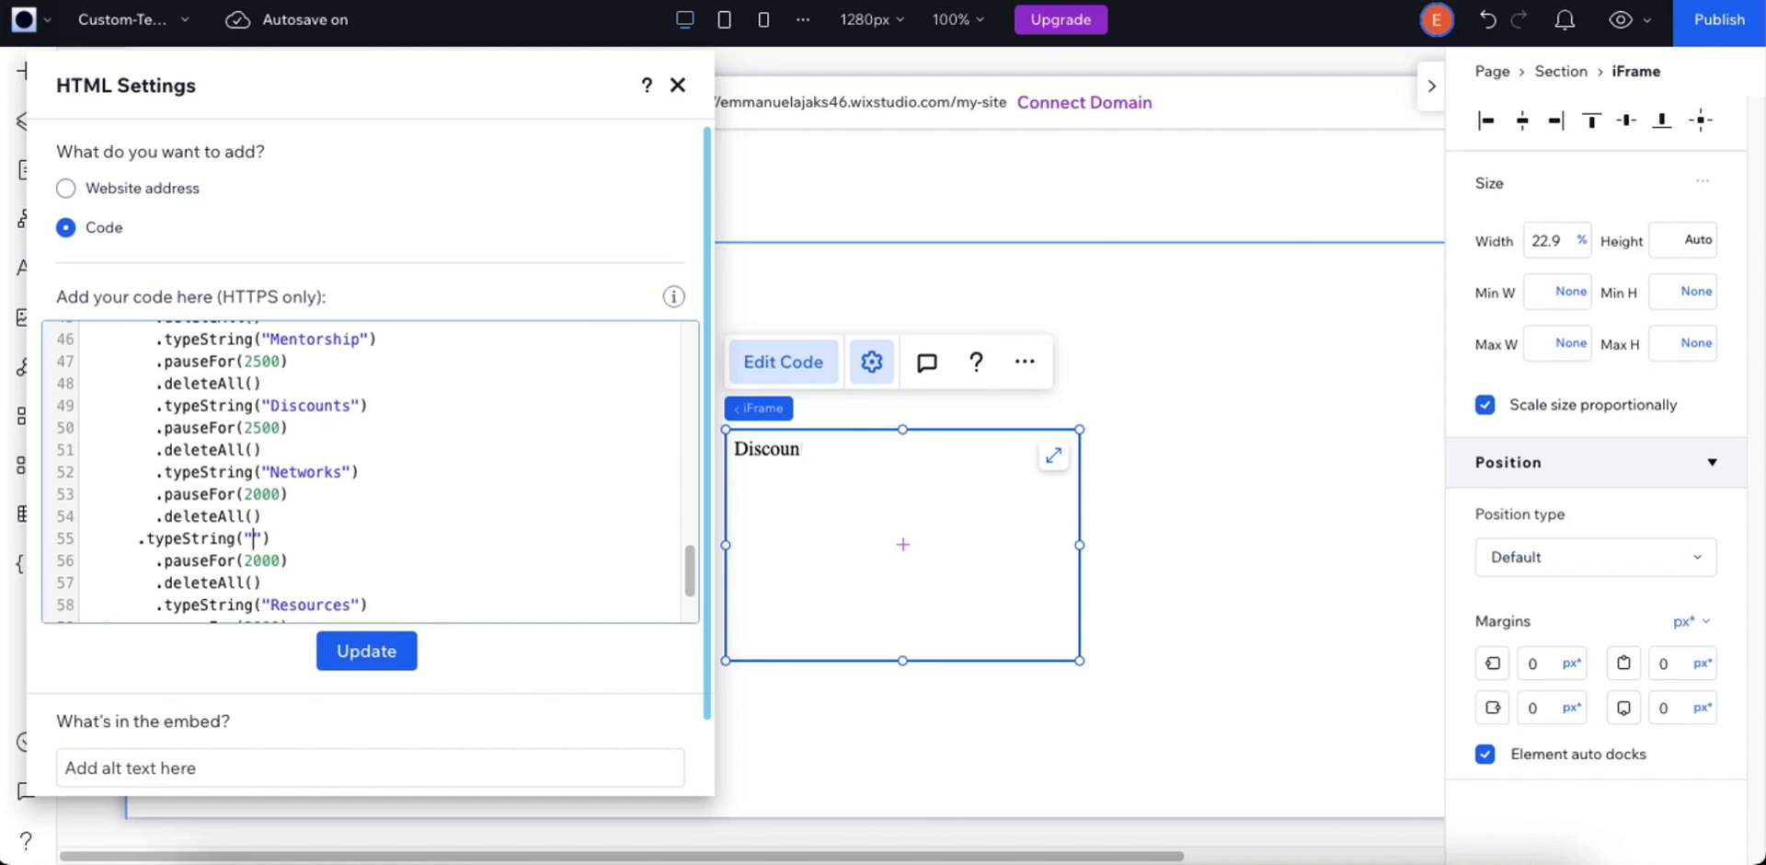
text(Test E)
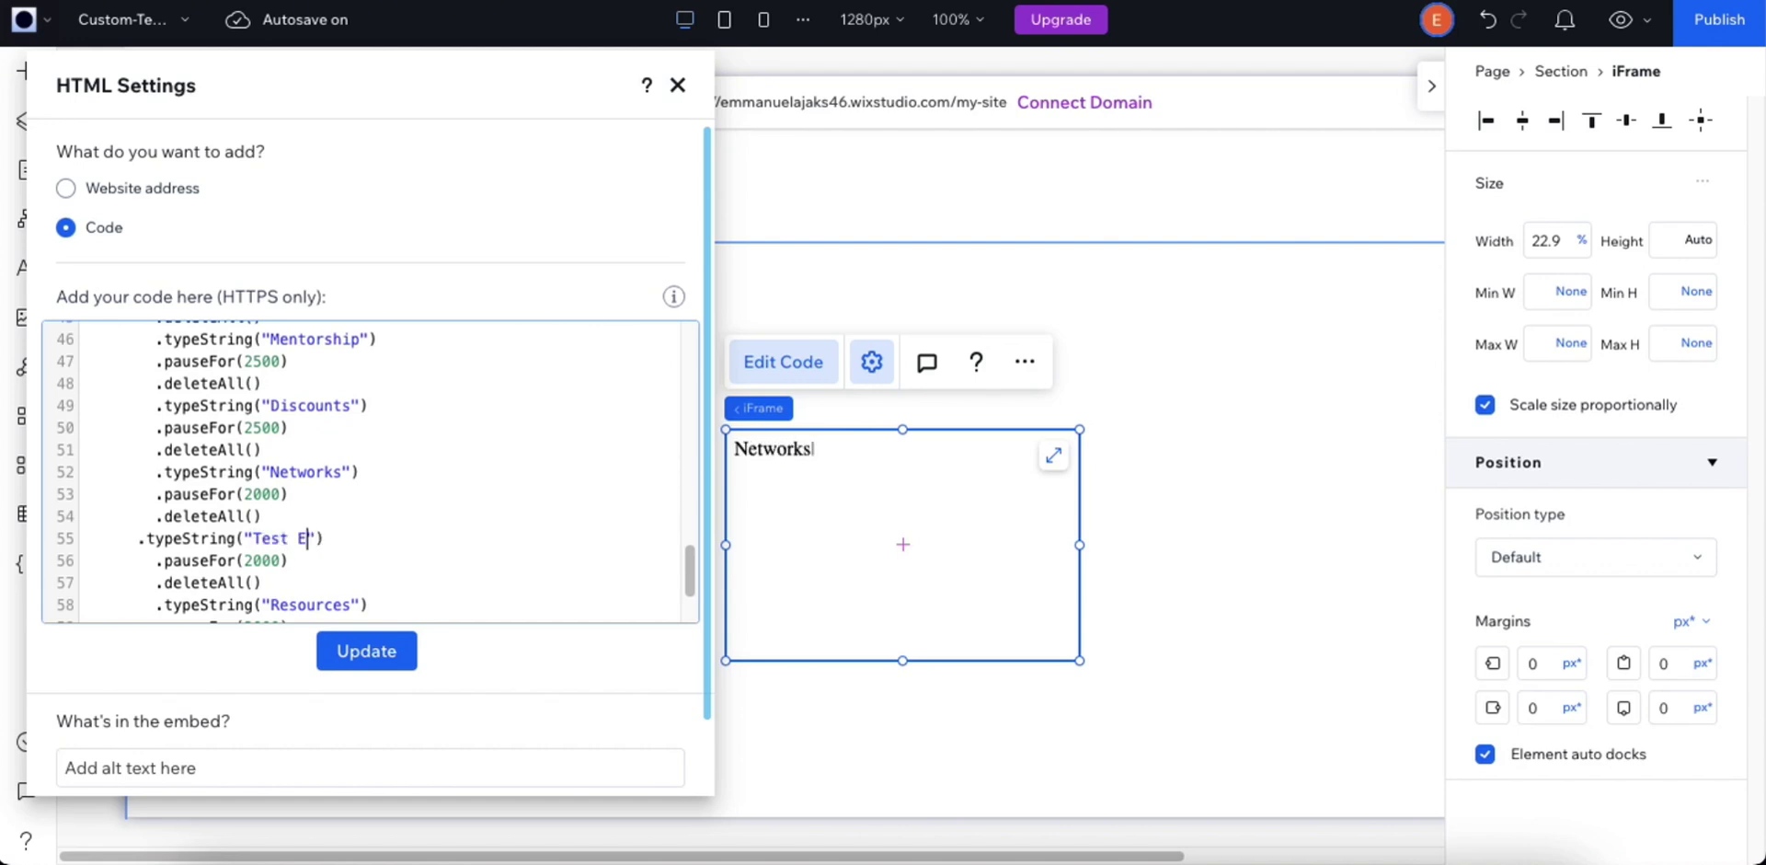
text(ffect)
Step: Update the iFrame with the edited code and shorten the iFrame from its lower edge
click(366, 650)
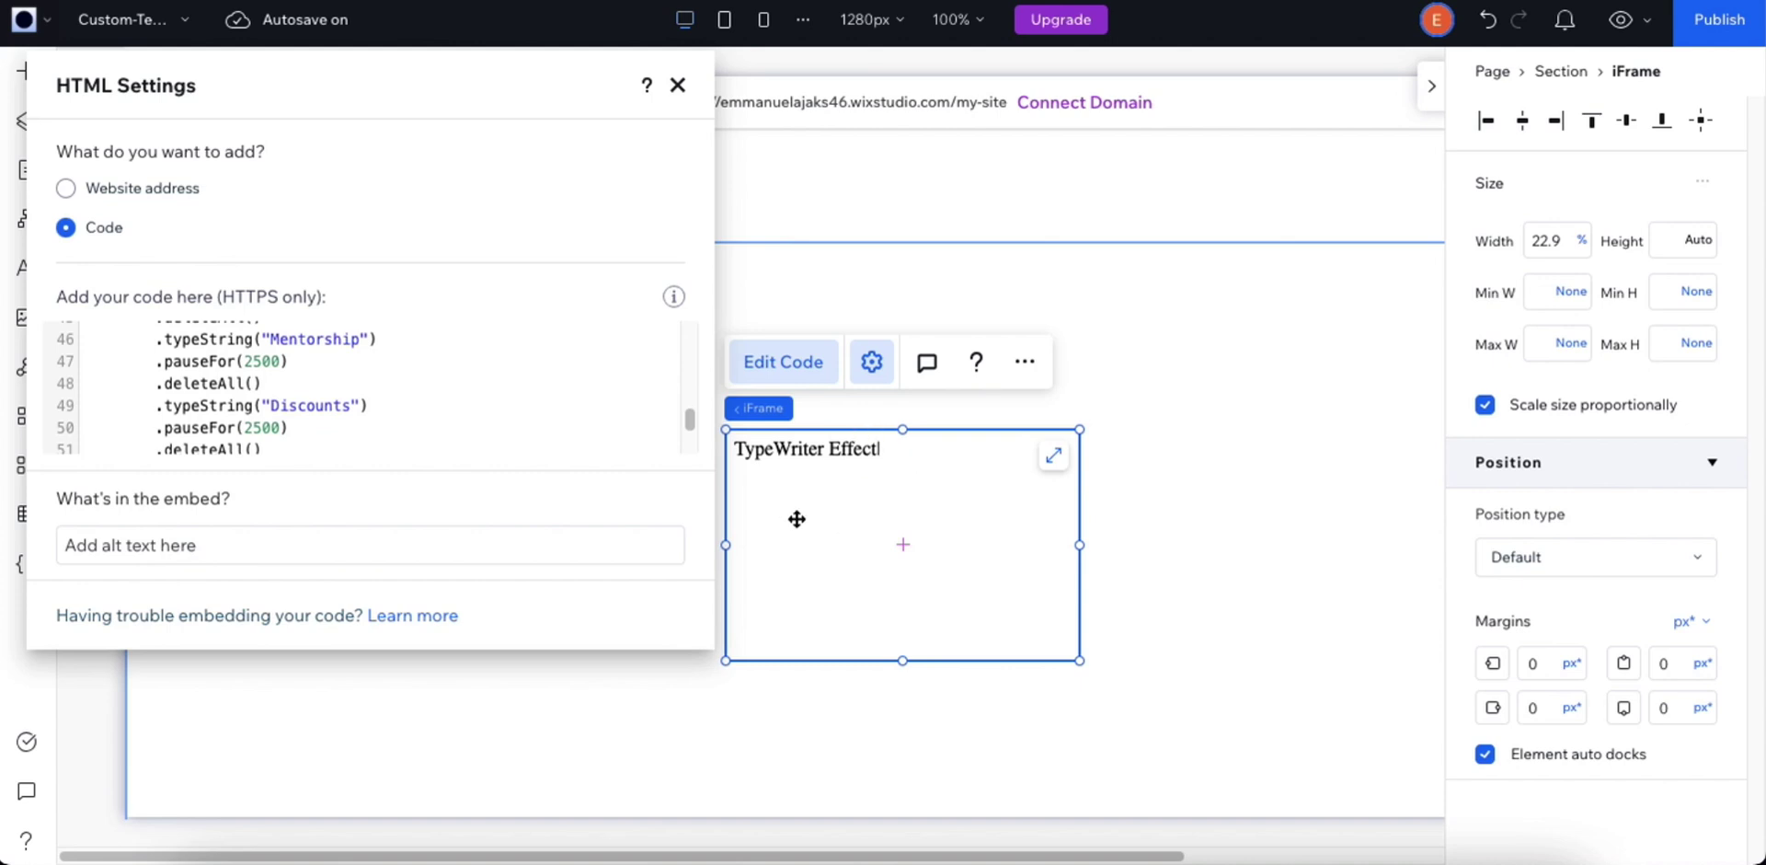
click(679, 85)
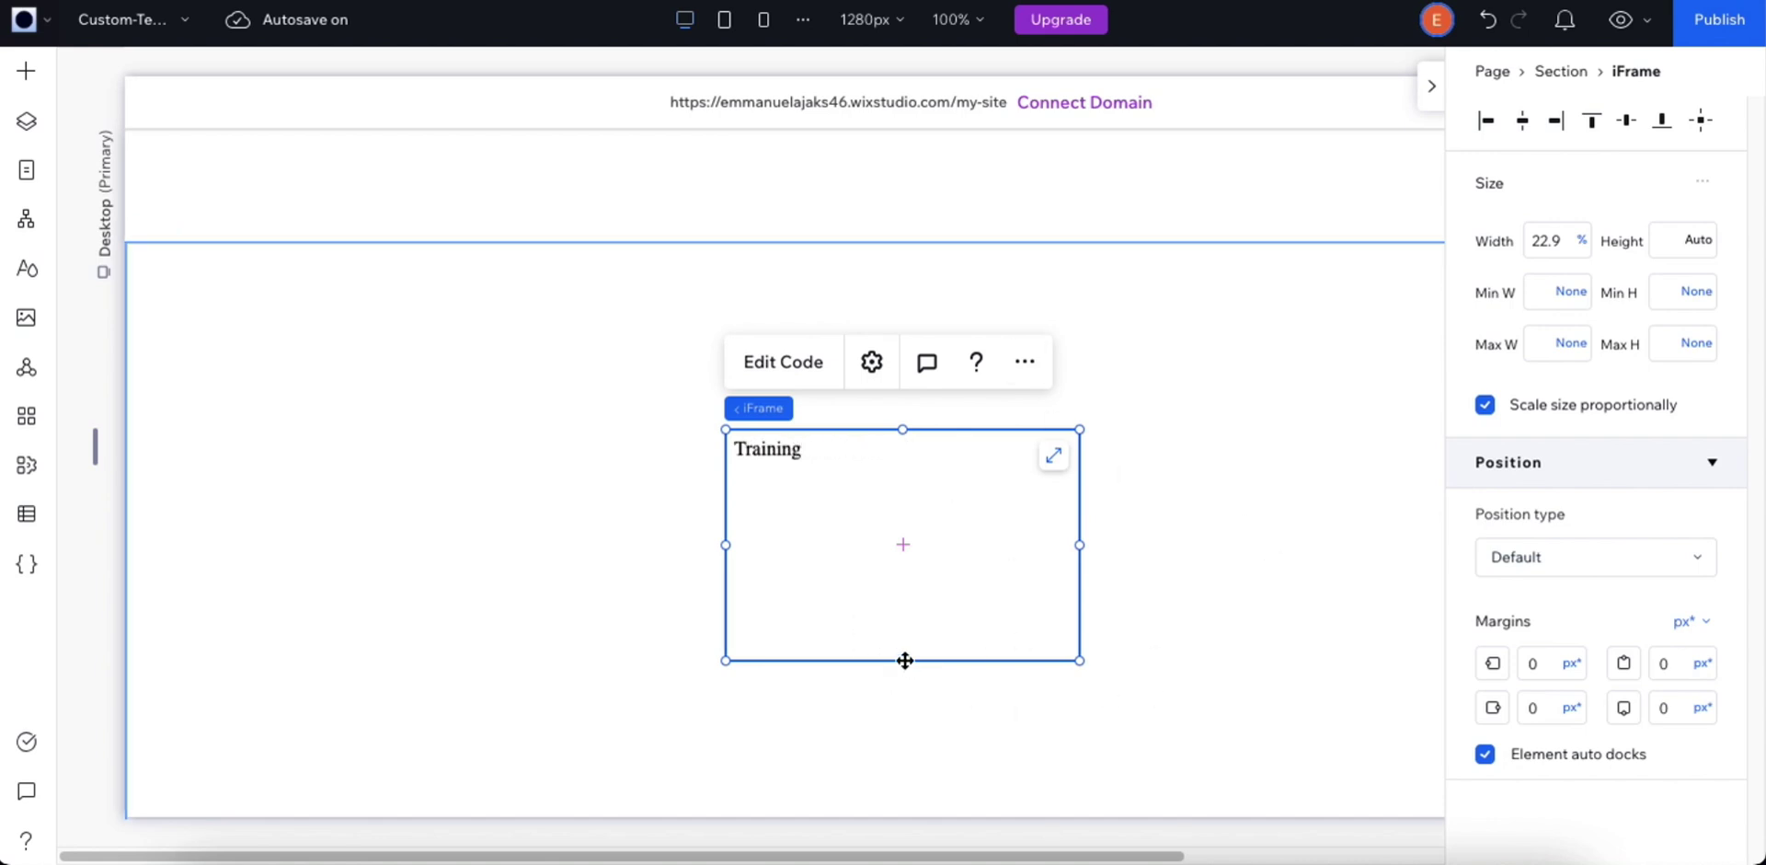
drag(904, 660, 903, 543)
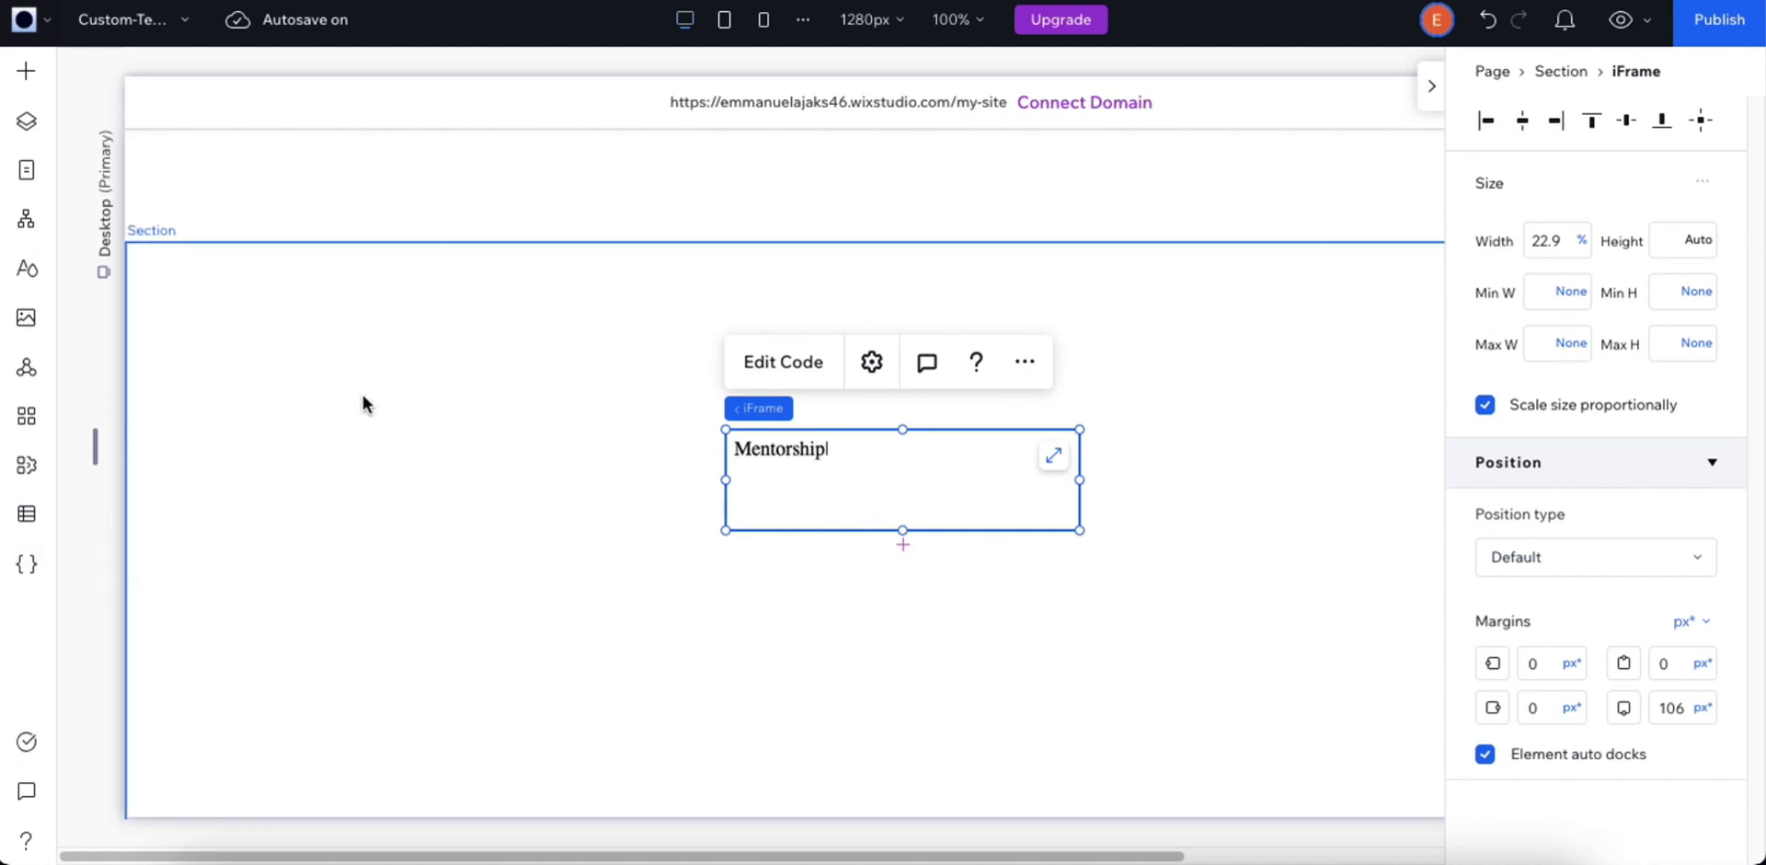
Step: Start coding on the site so that the Custom-Text-Animations page code is open, and dismiss the page code file list
click(18, 579)
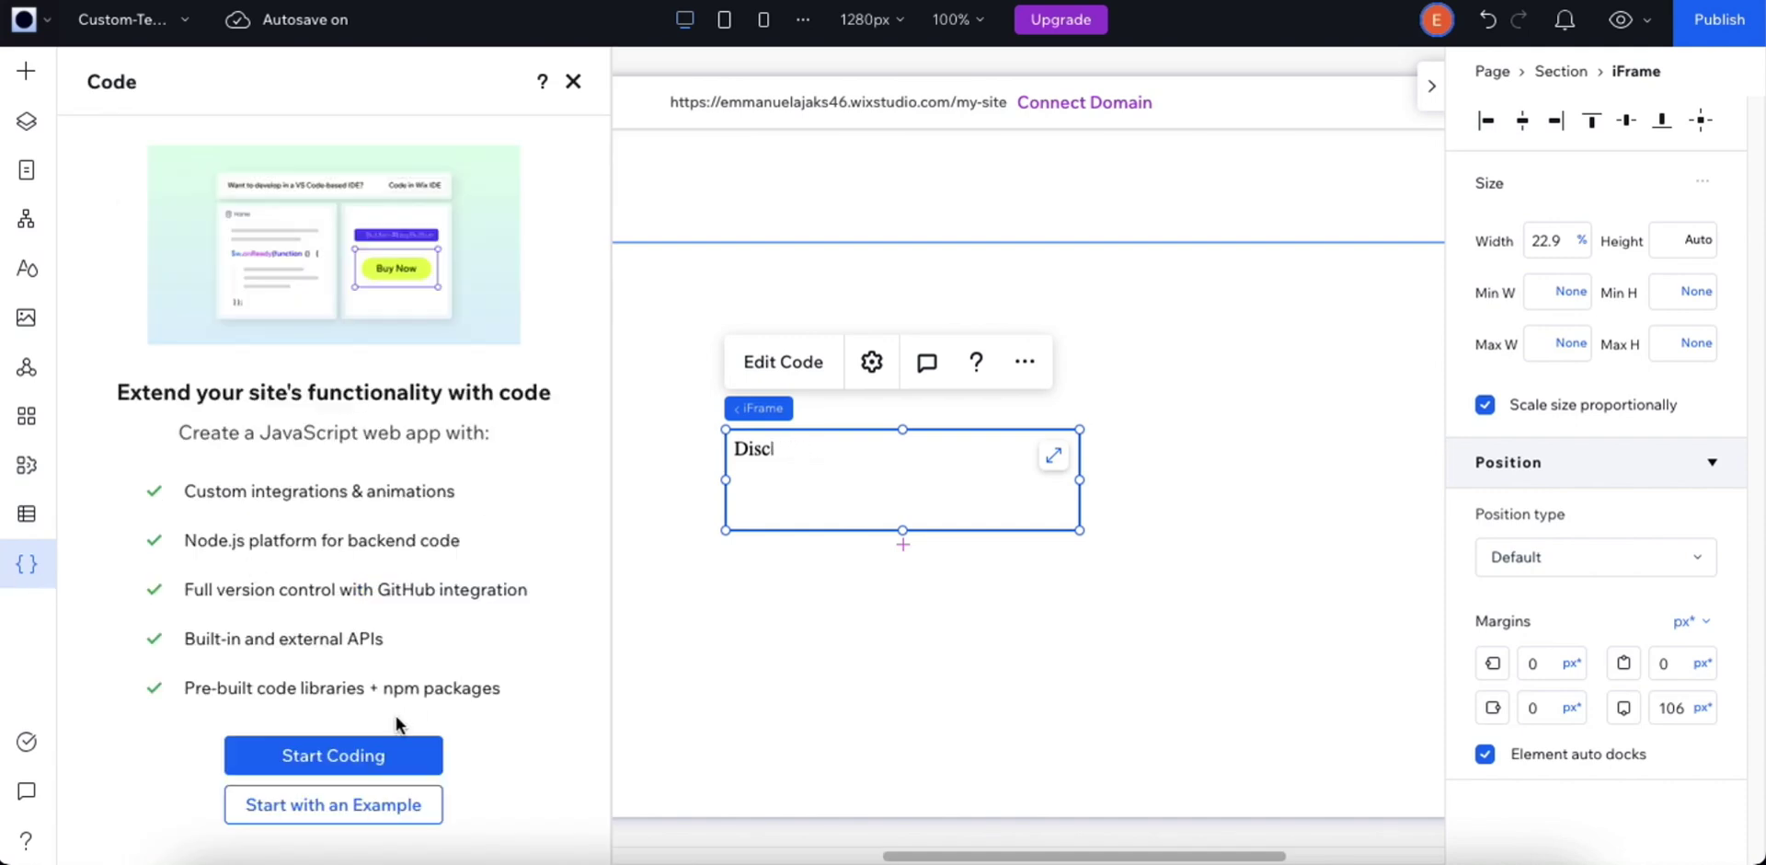
click(337, 747)
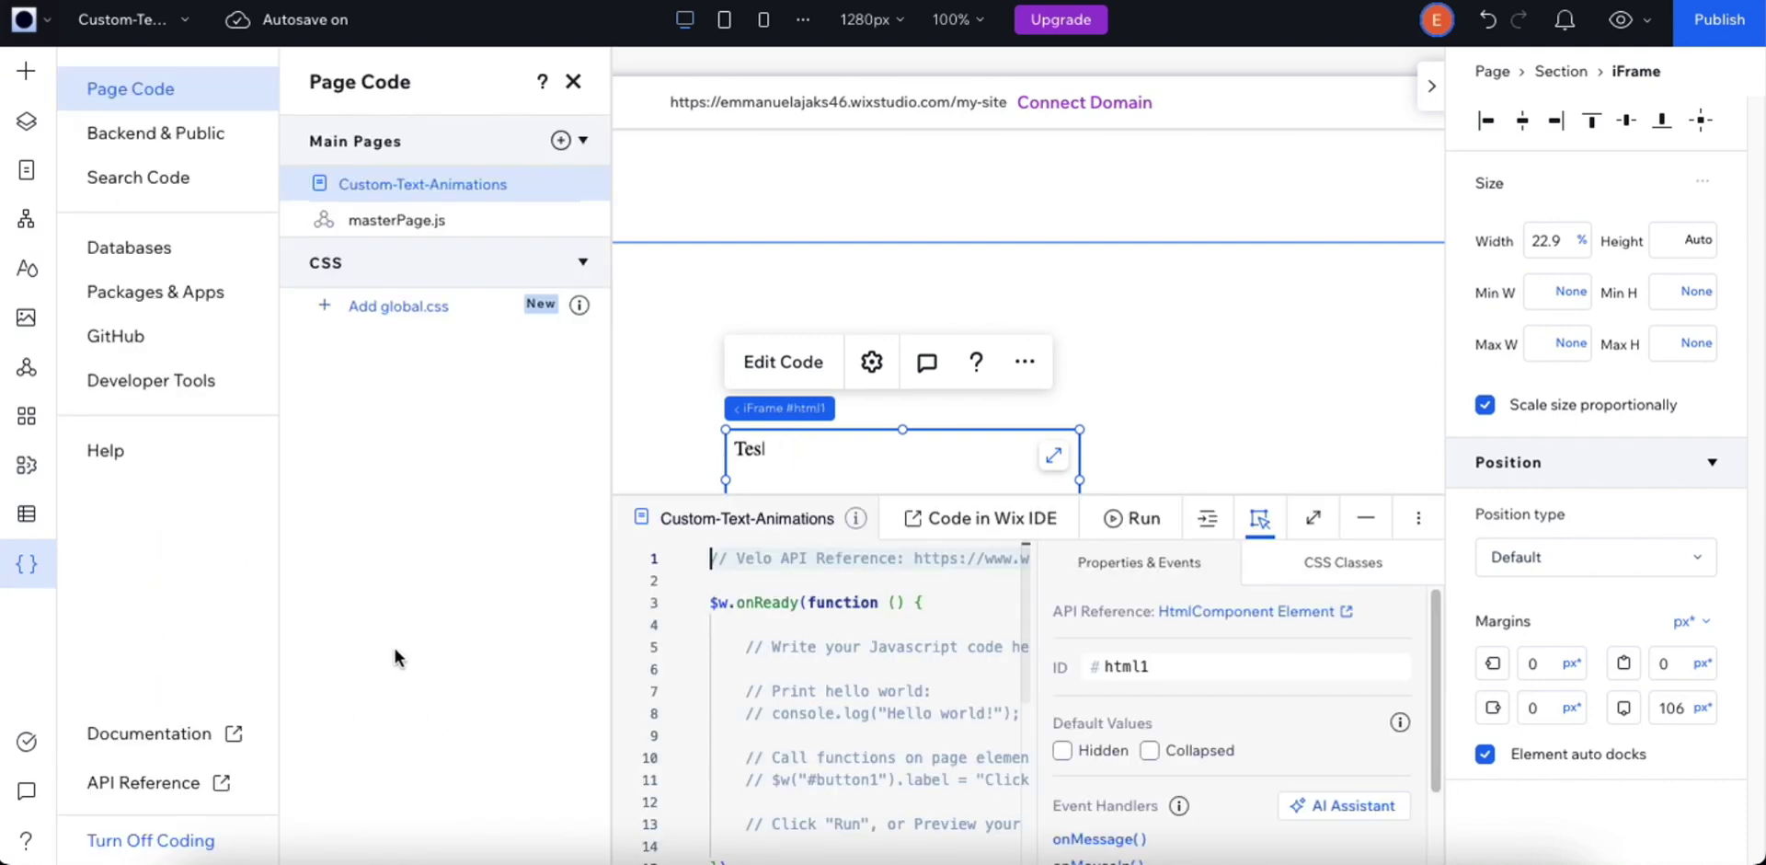
click(574, 83)
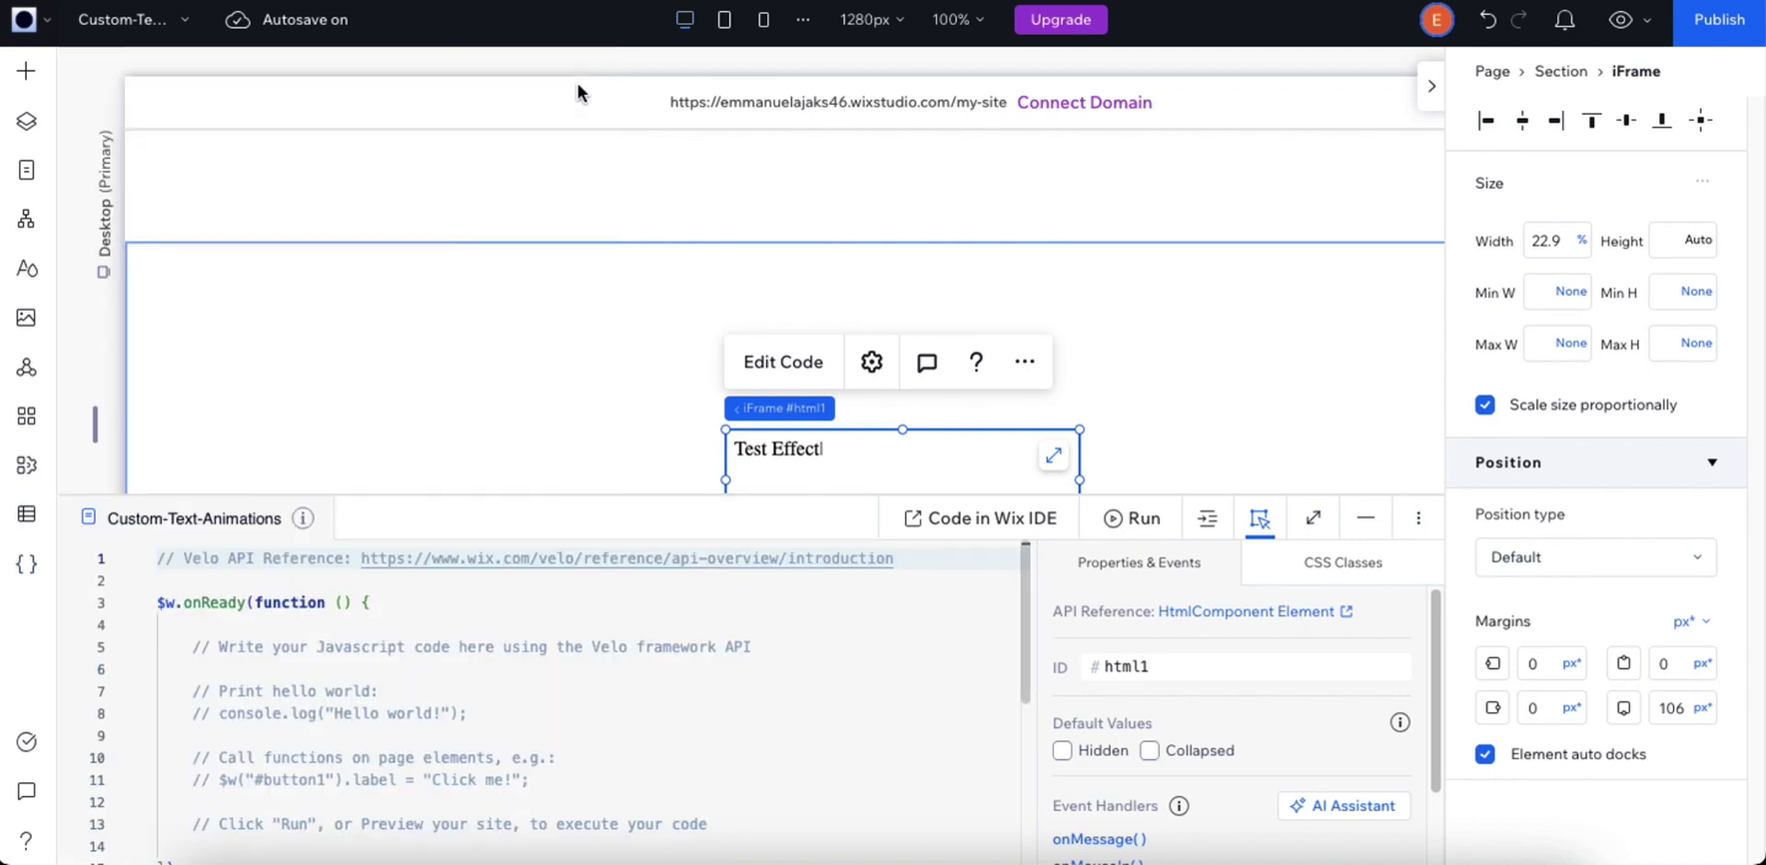
Step: Delete the placeholder comments and the Velo API Reference line from the page code, and minimize the code editor
drag(728, 829, 165, 642)
key(BackSpace)
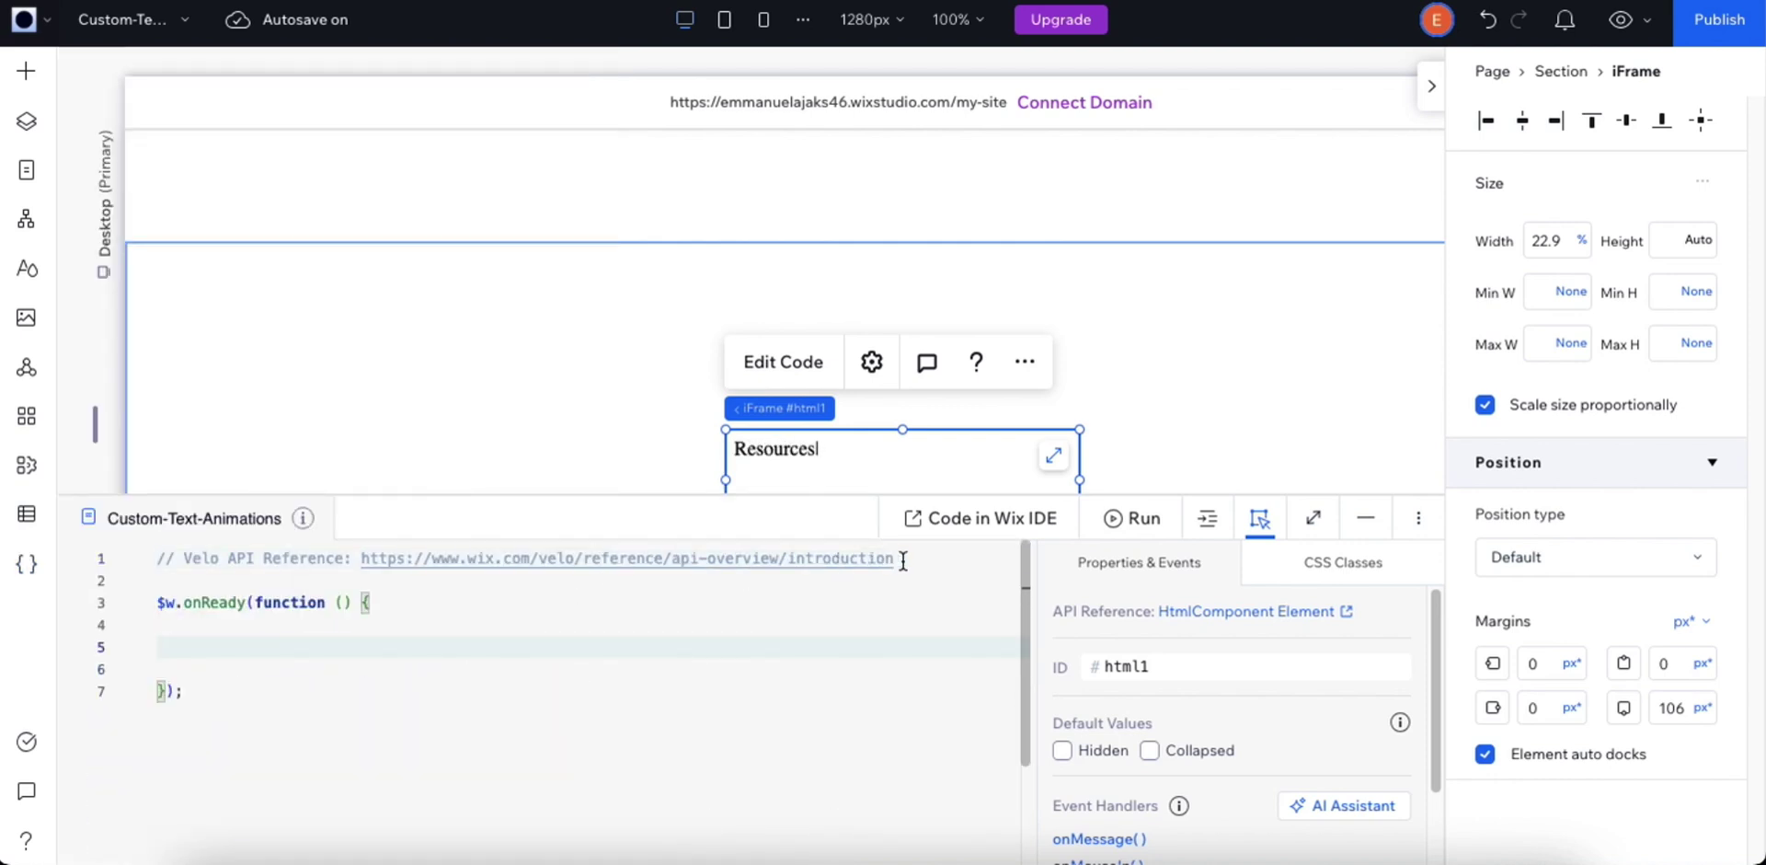
drag(903, 560, 156, 558)
key(BackSpace)
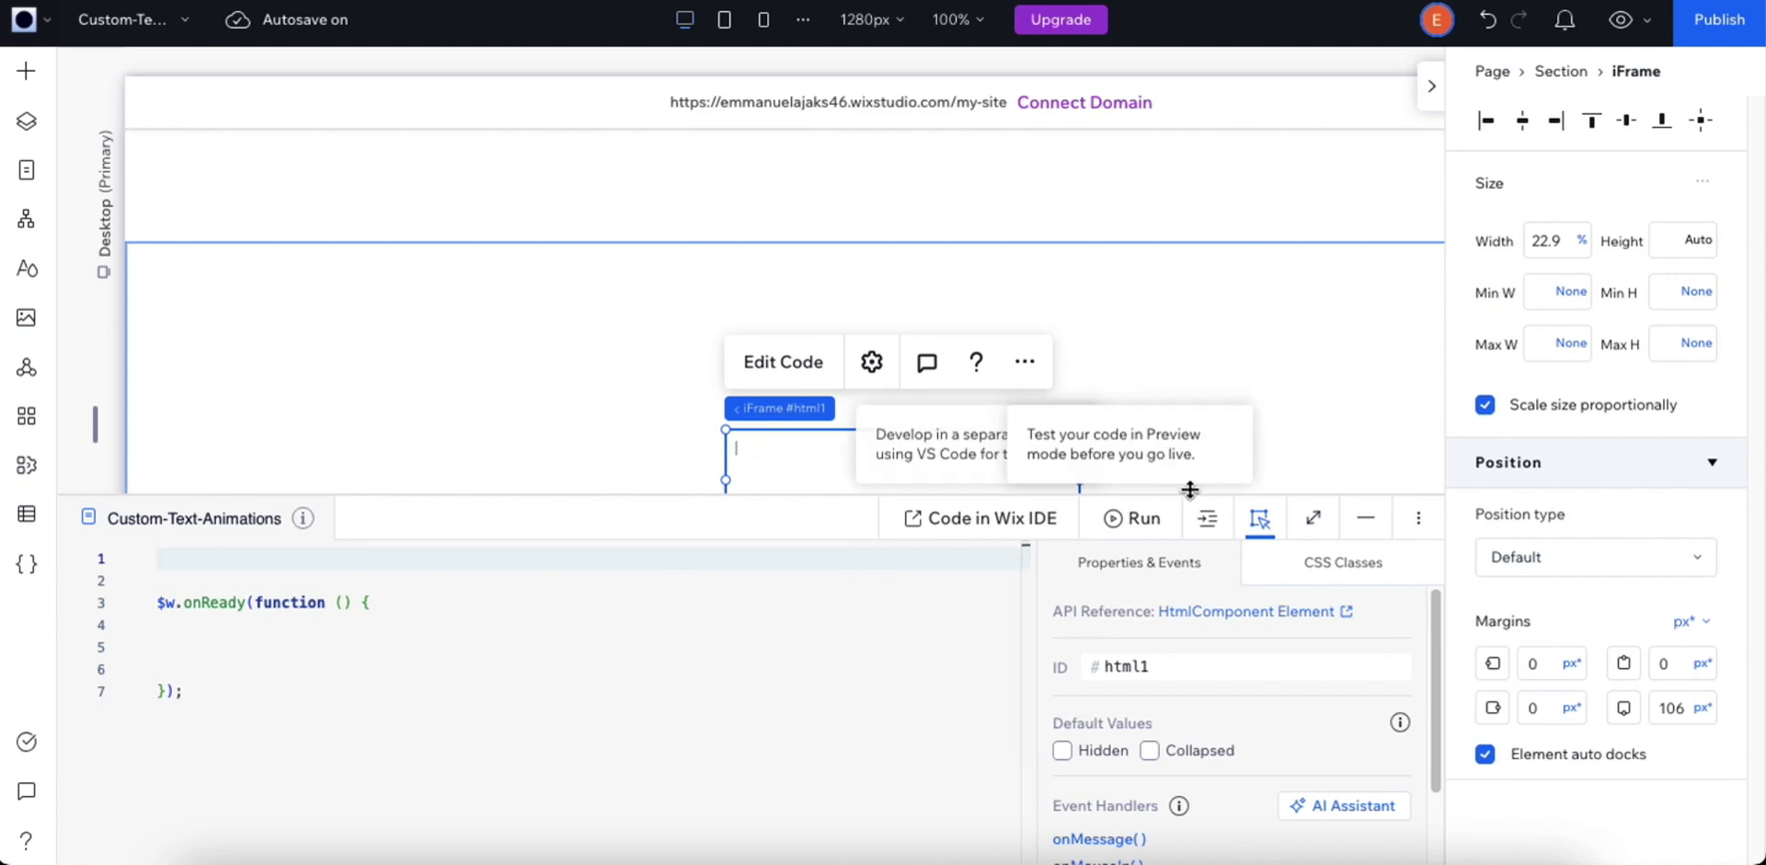
click(1366, 518)
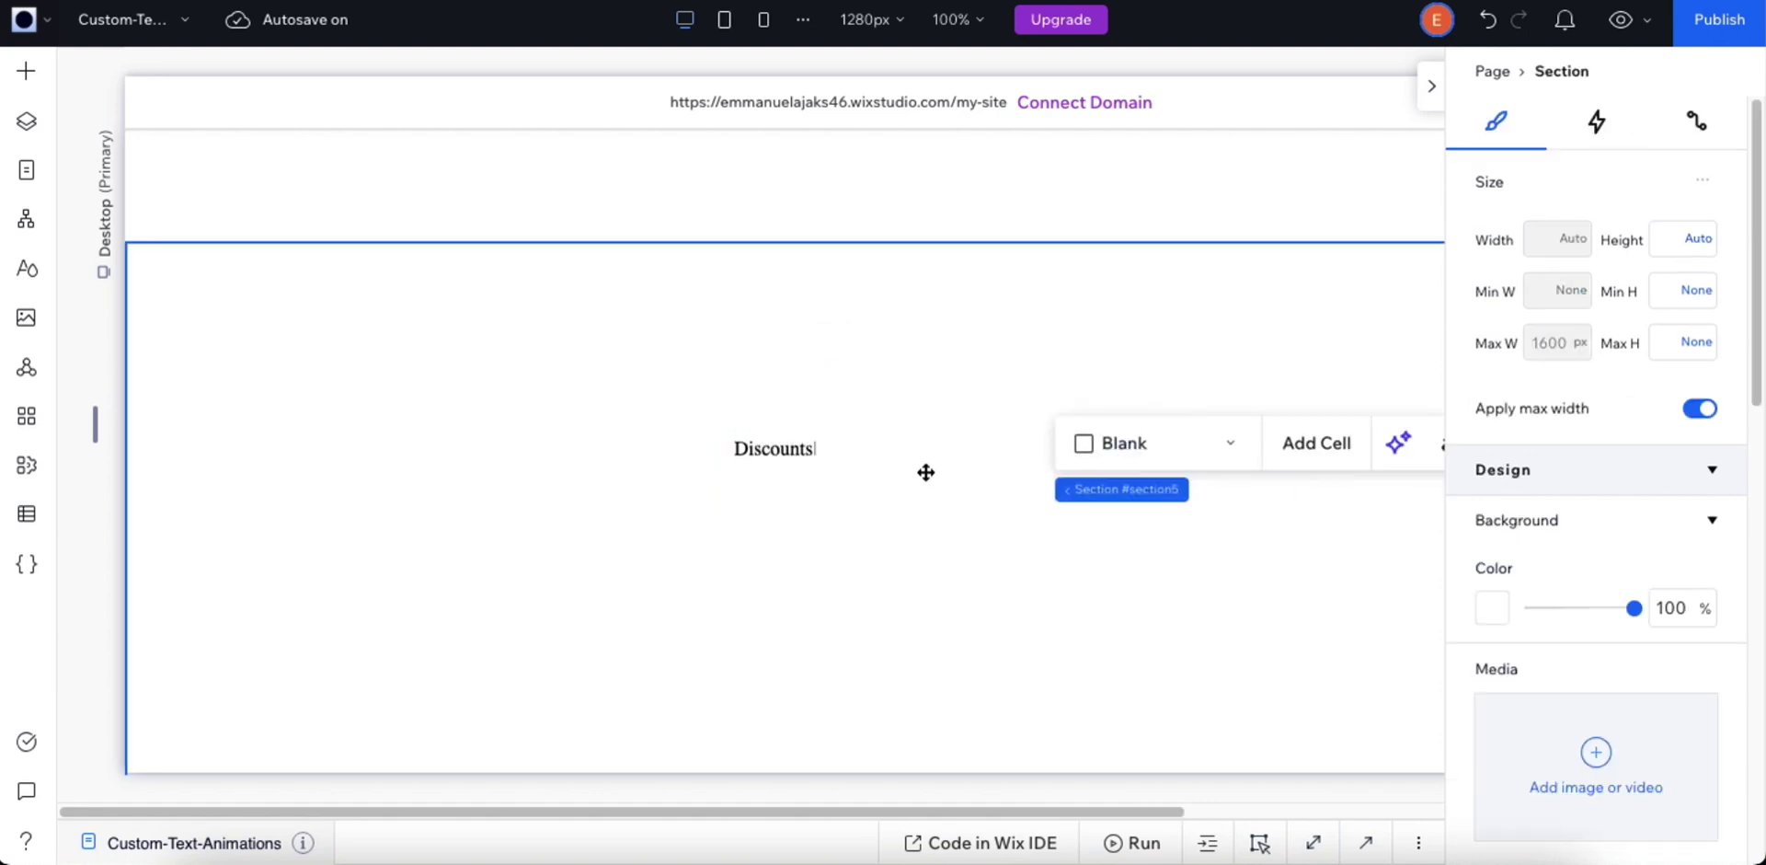
Step: Delete the iFrame from the section and set the section's background color to black (Color 5)
click(819, 450)
key(Delete)
click(898, 426)
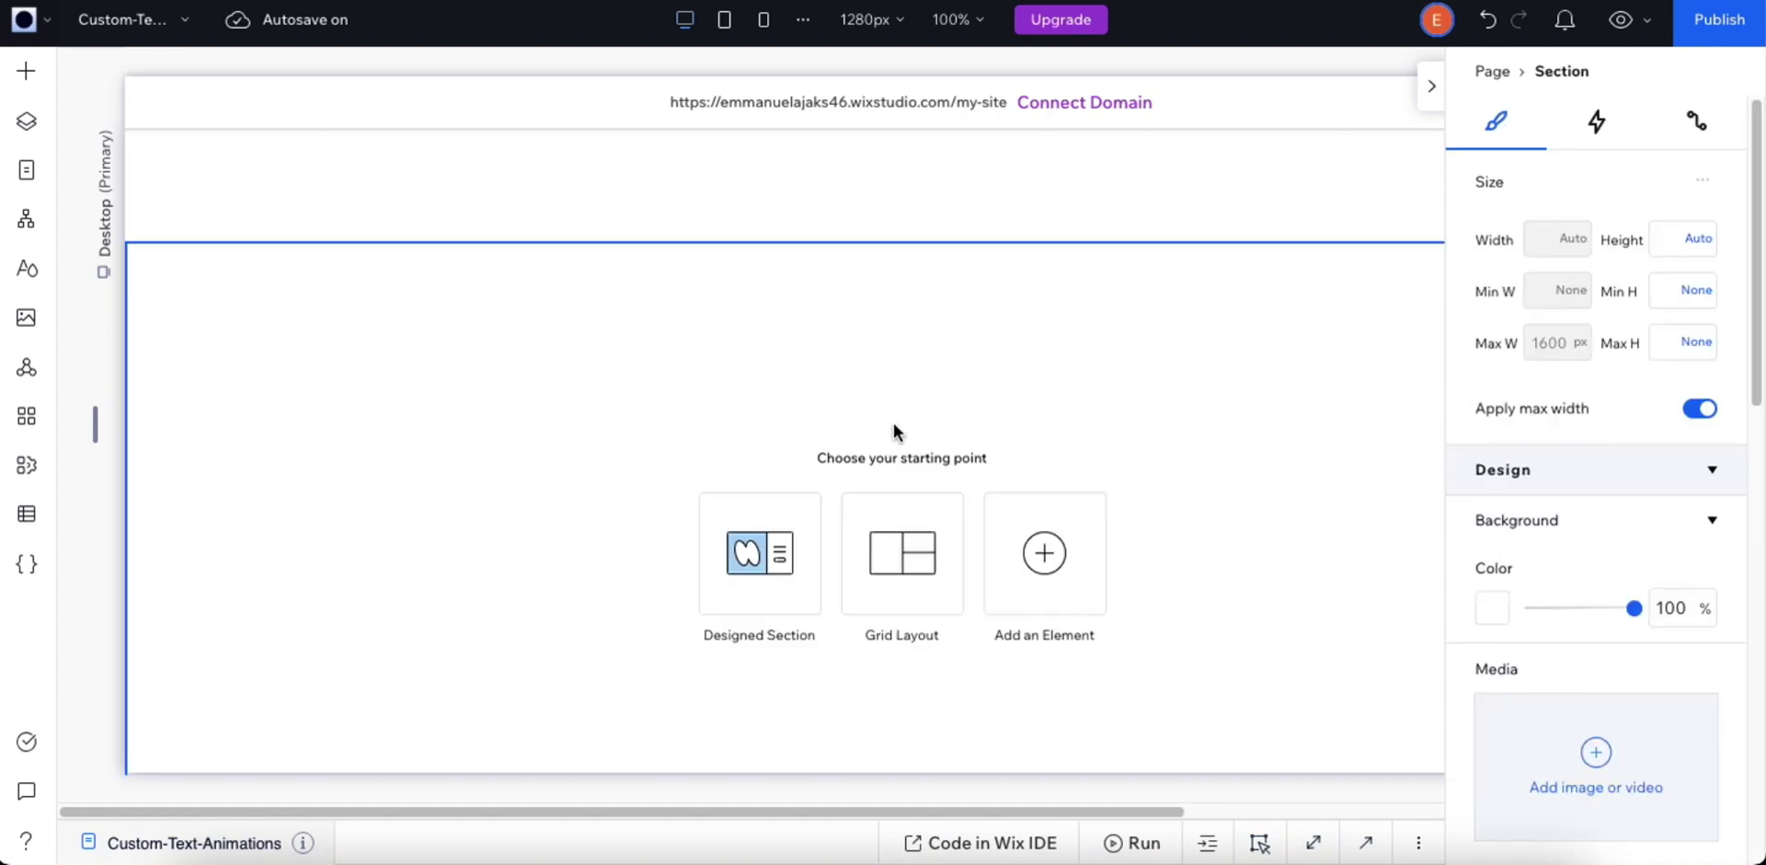
click(1489, 612)
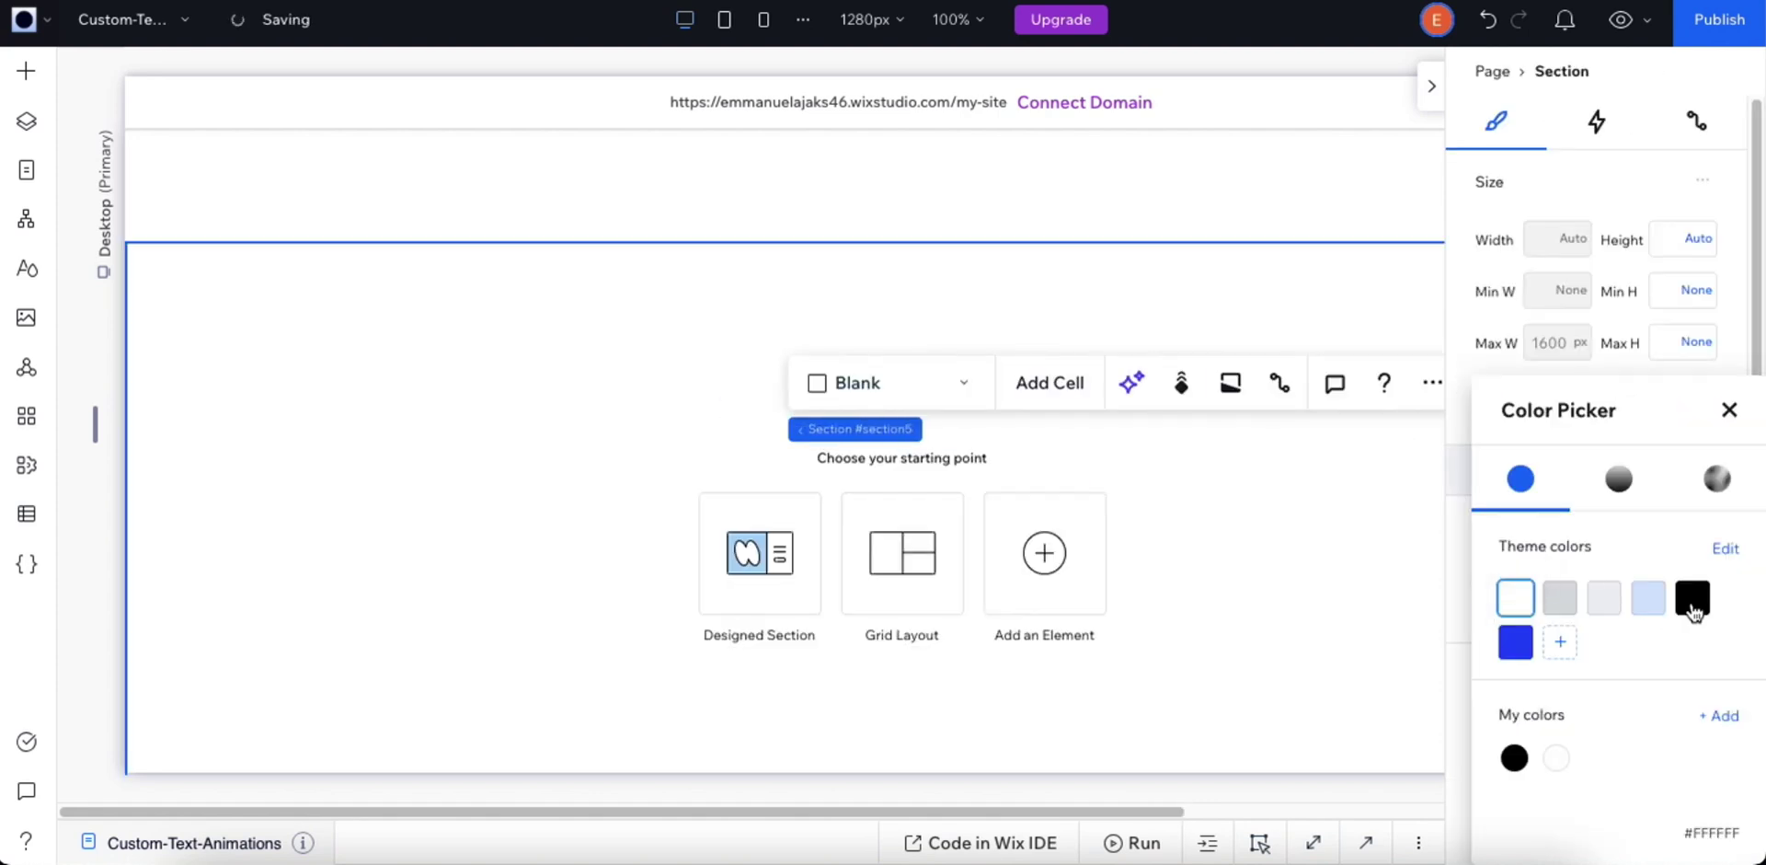
click(1691, 598)
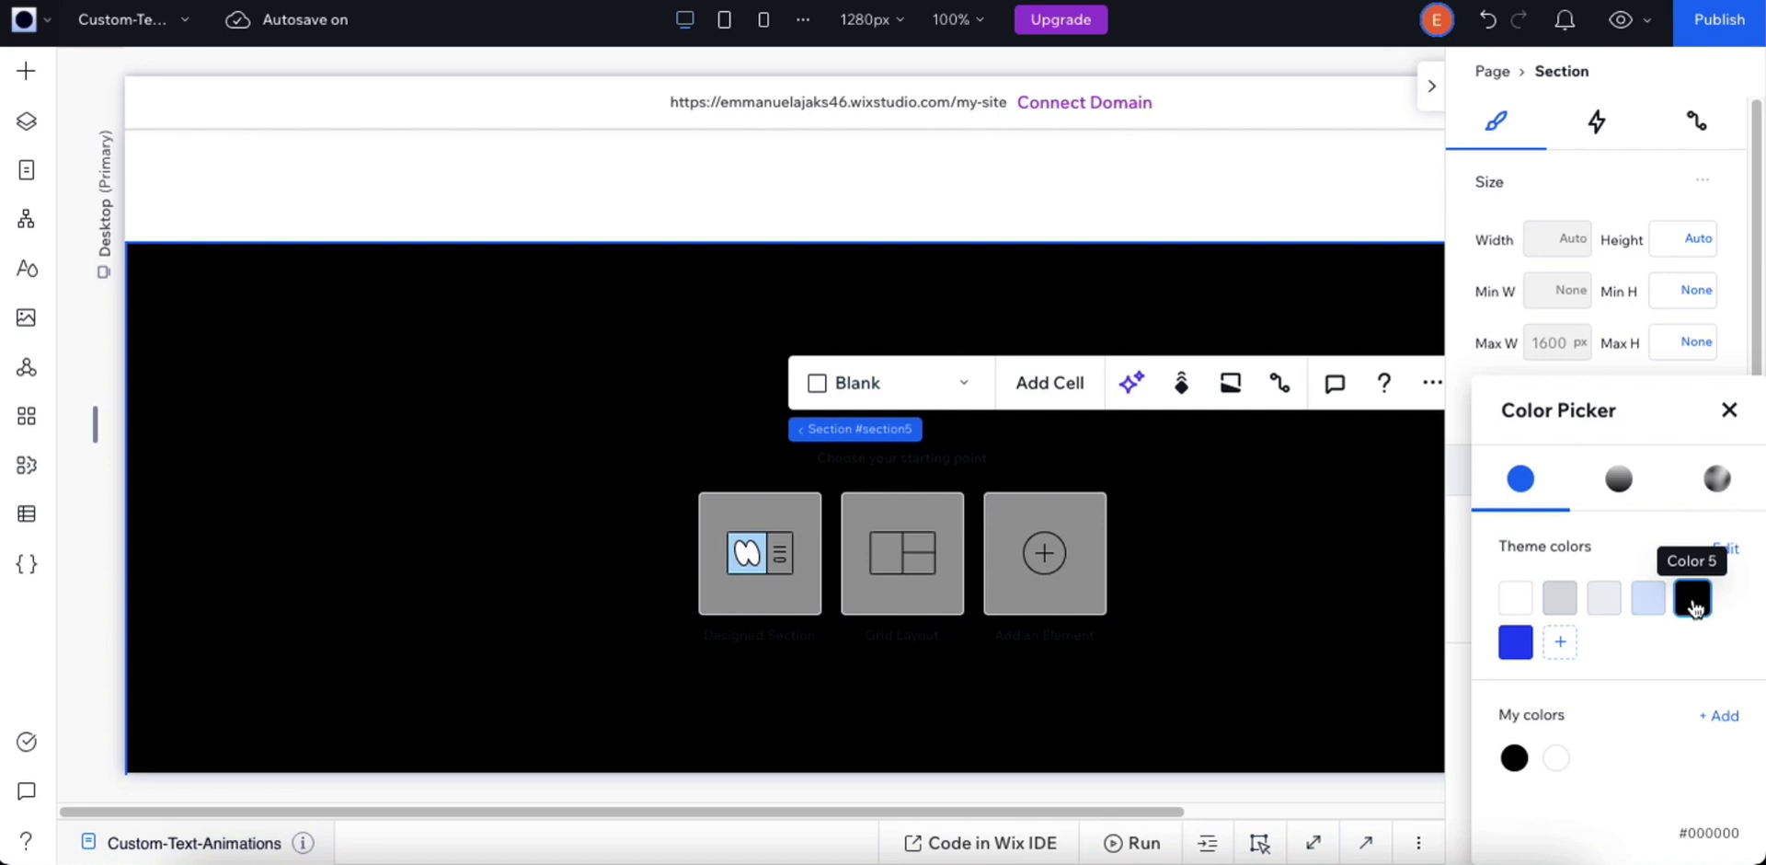
Step: Add a Heading 2 text element from the quick-add elements to the middle of the black section
click(31, 76)
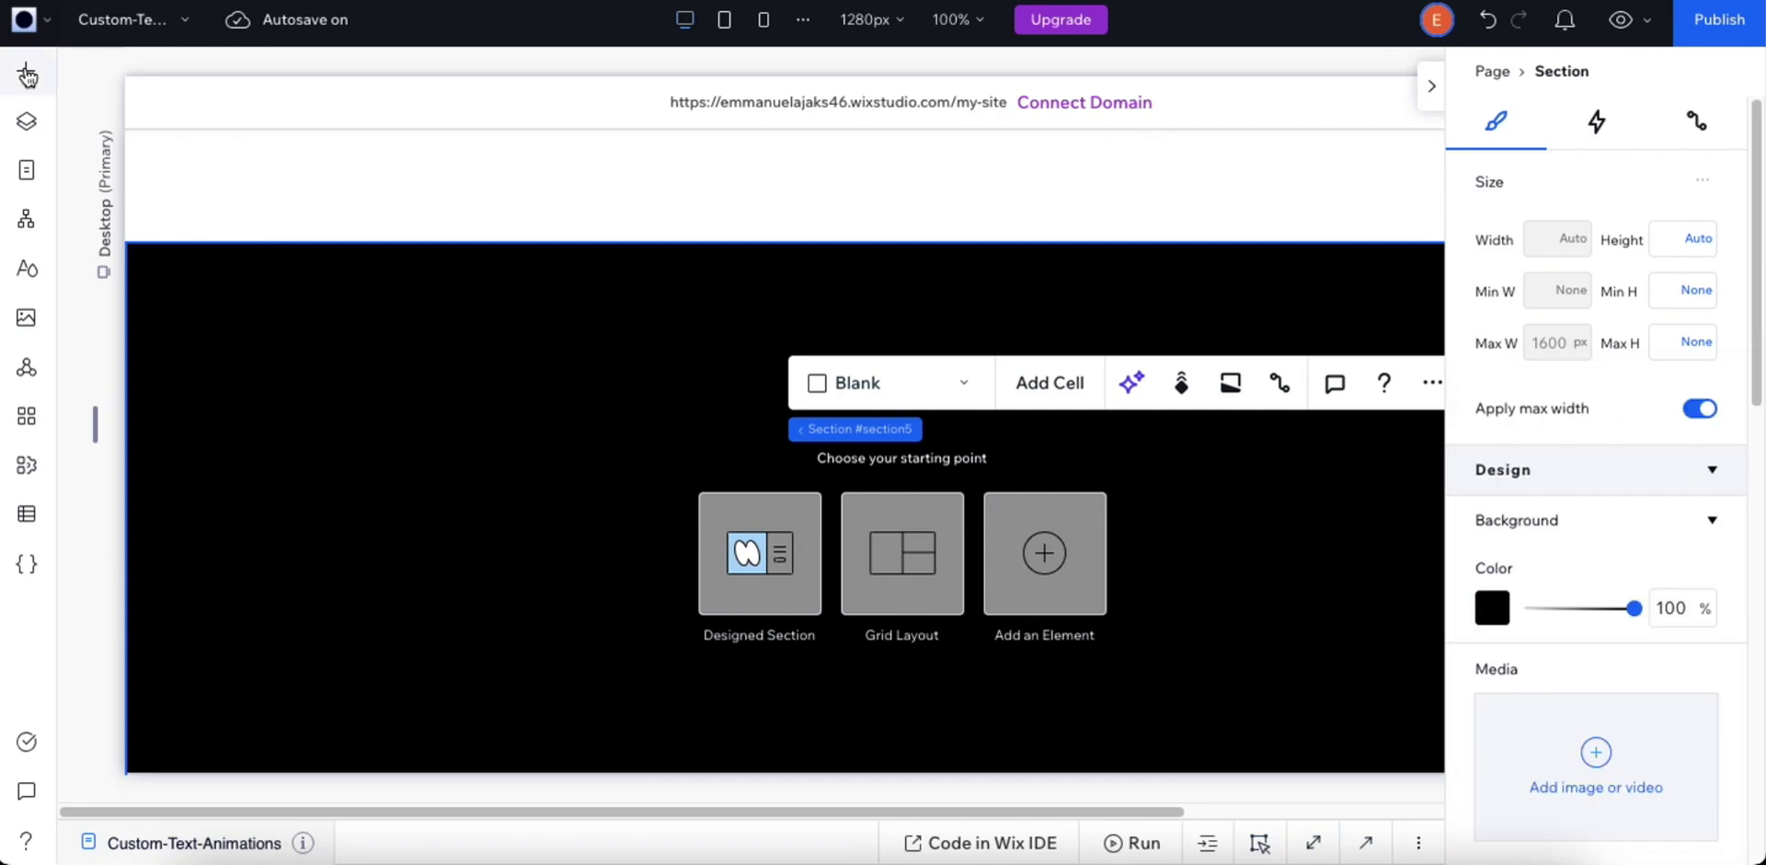
click(27, 74)
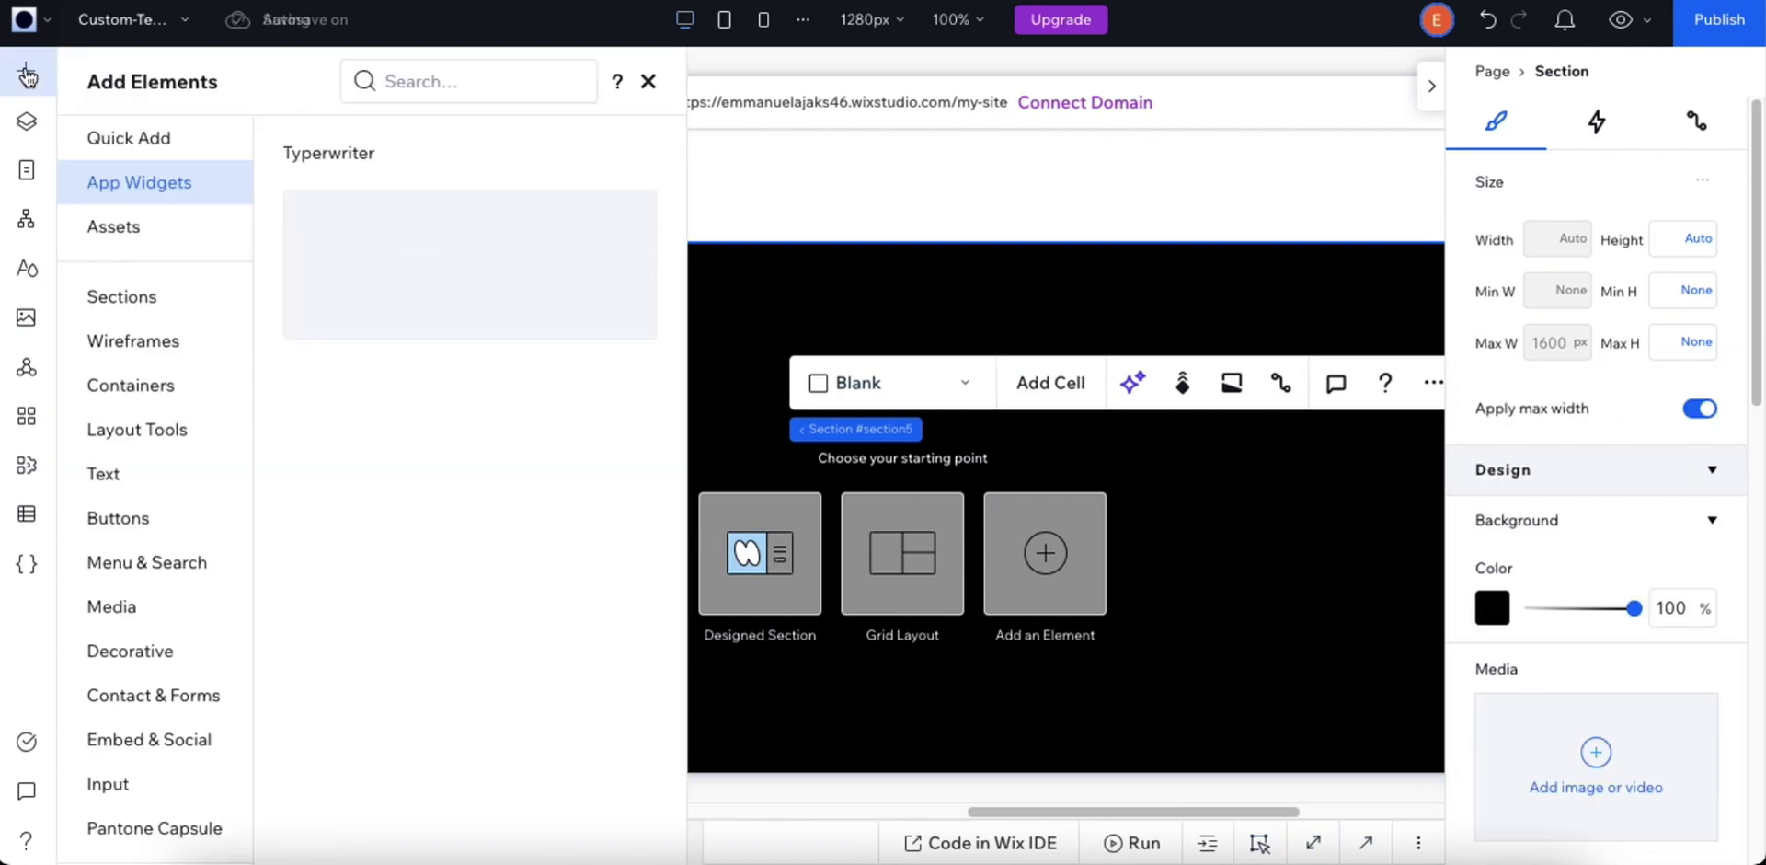
click(138, 139)
drag(438, 199, 907, 573)
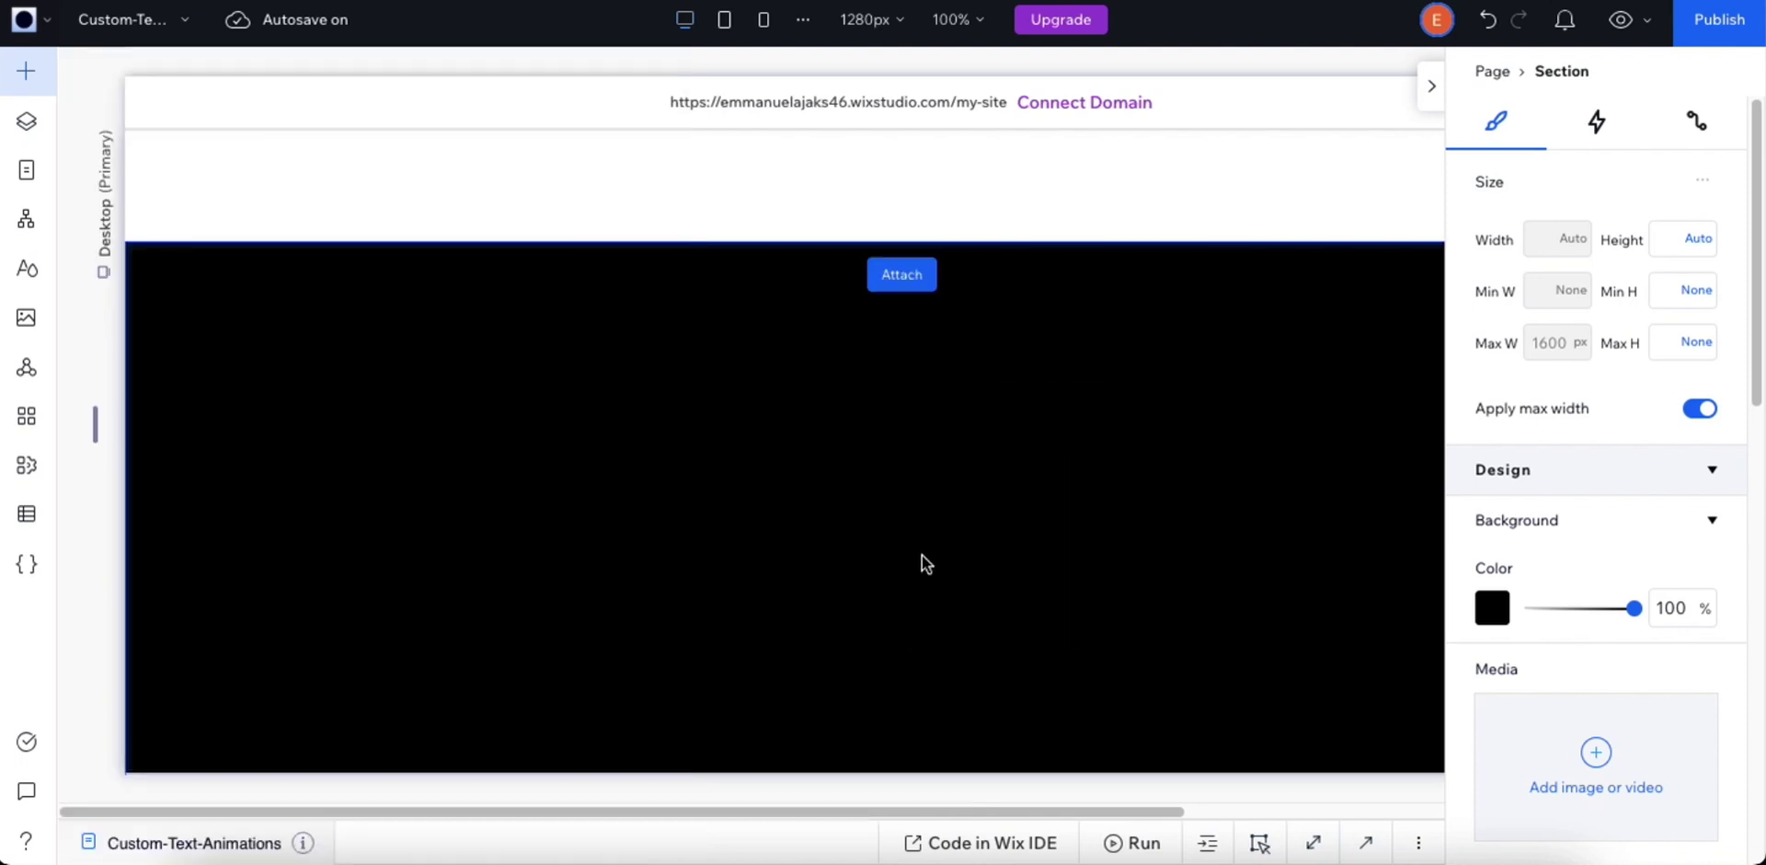
Step: Set the new heading's font size to 80 px
scroll(1600, 653, down, 4)
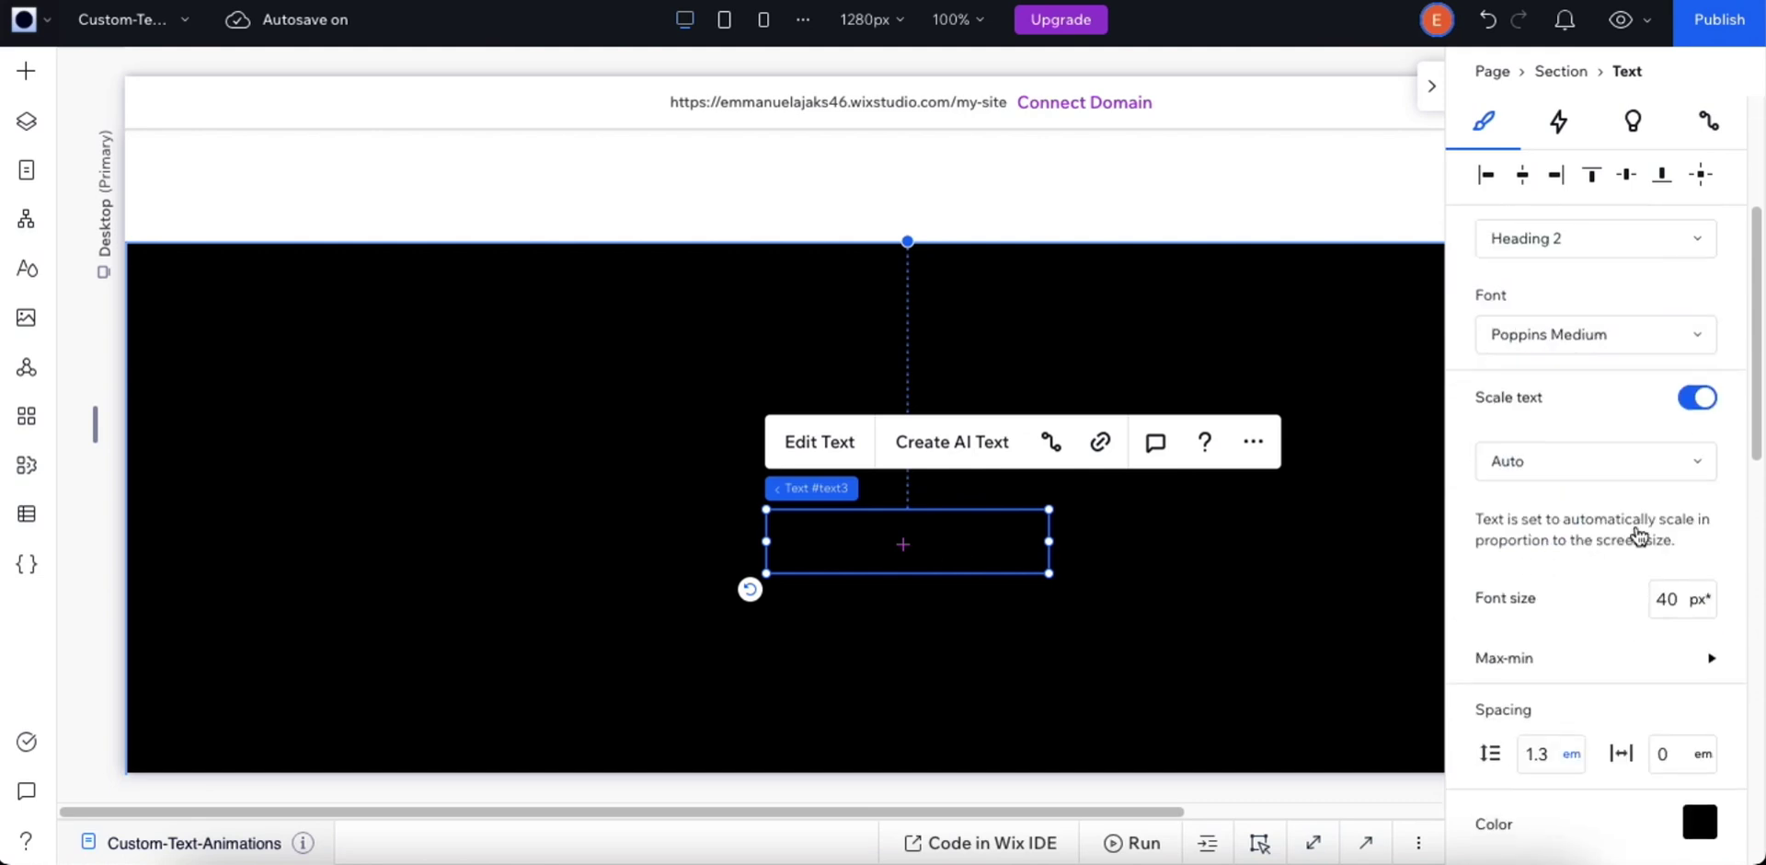
click(1671, 601)
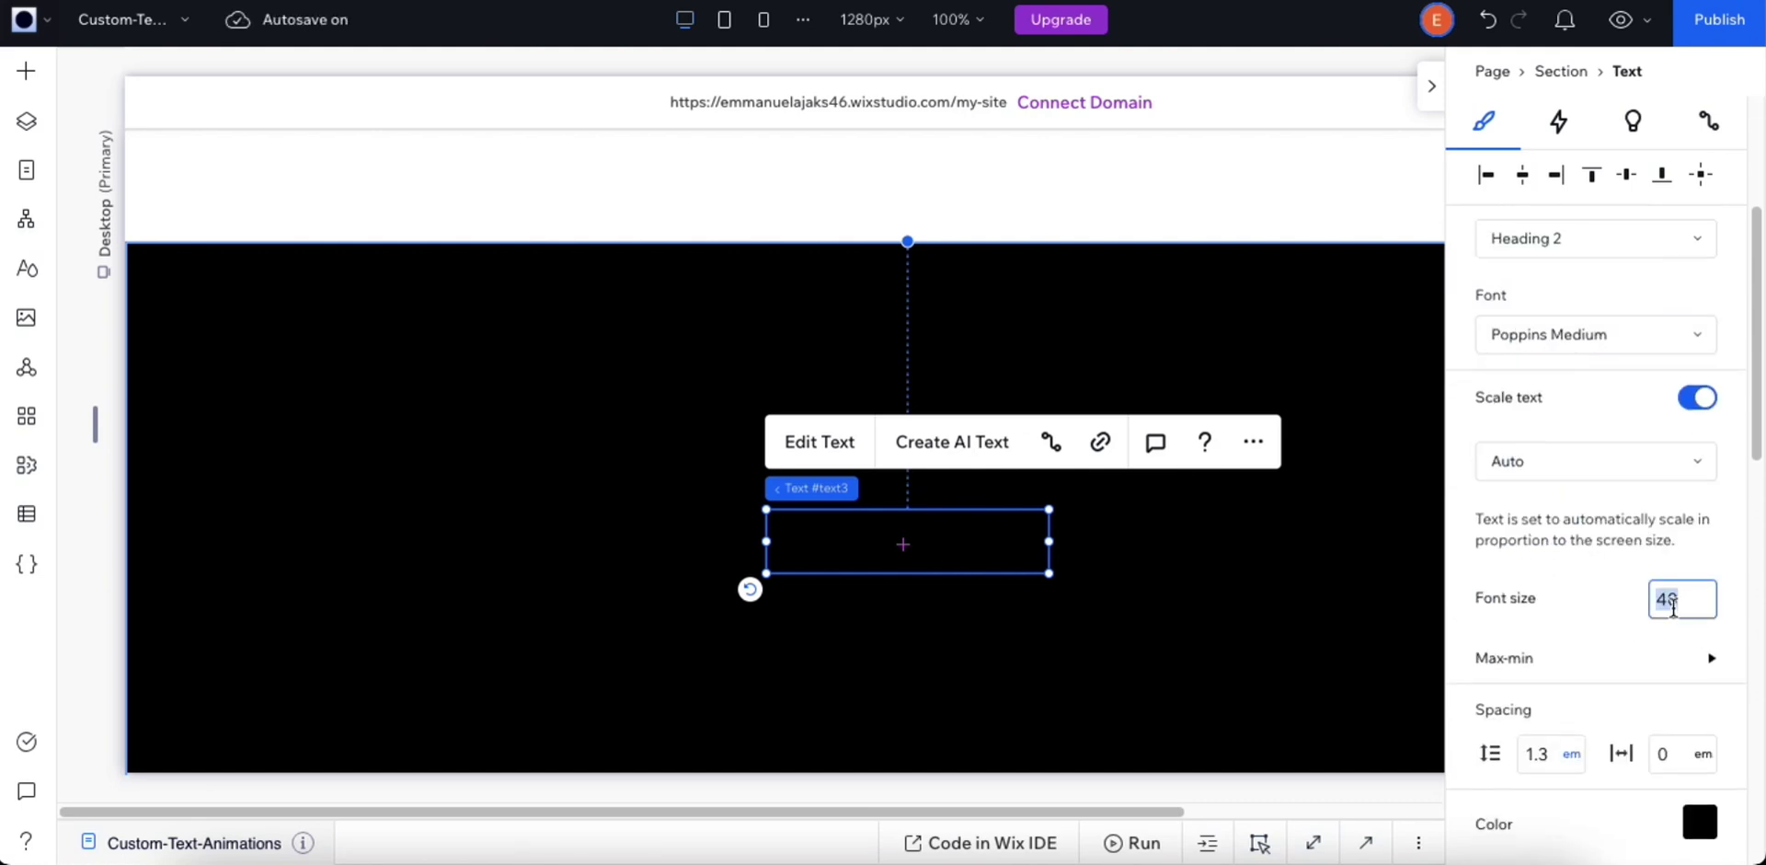
key(Return)
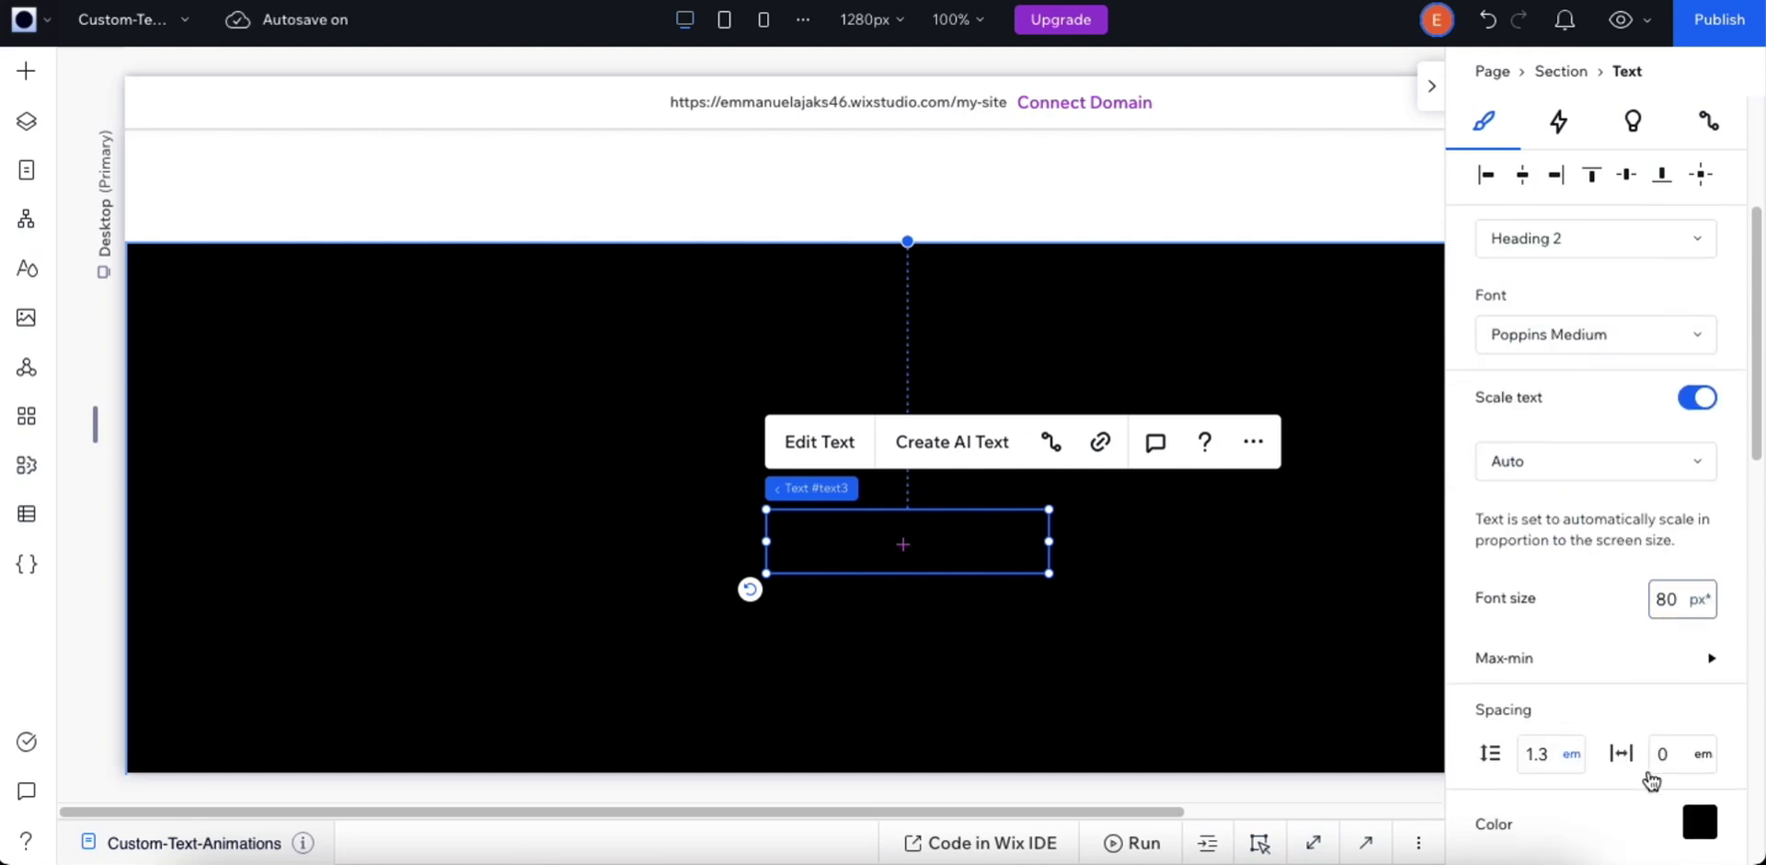
Step: Set the heading's text color to white (#FFFFFF) and widen its box to about 616 px
scroll(1656, 736, down, 1)
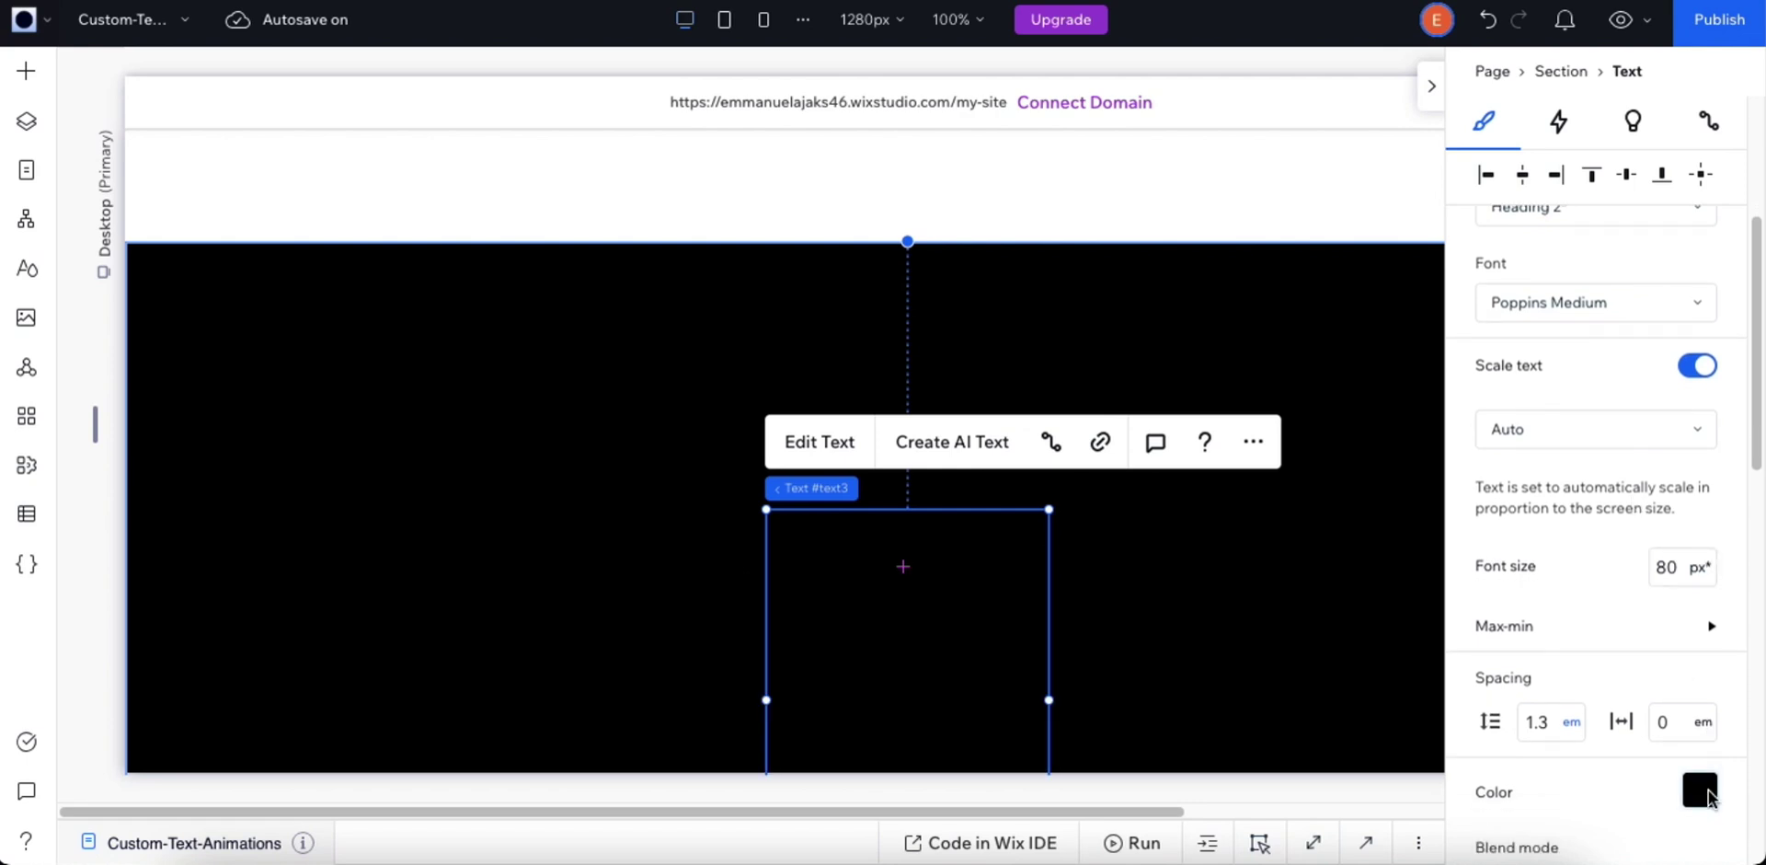
click(1708, 789)
click(1515, 598)
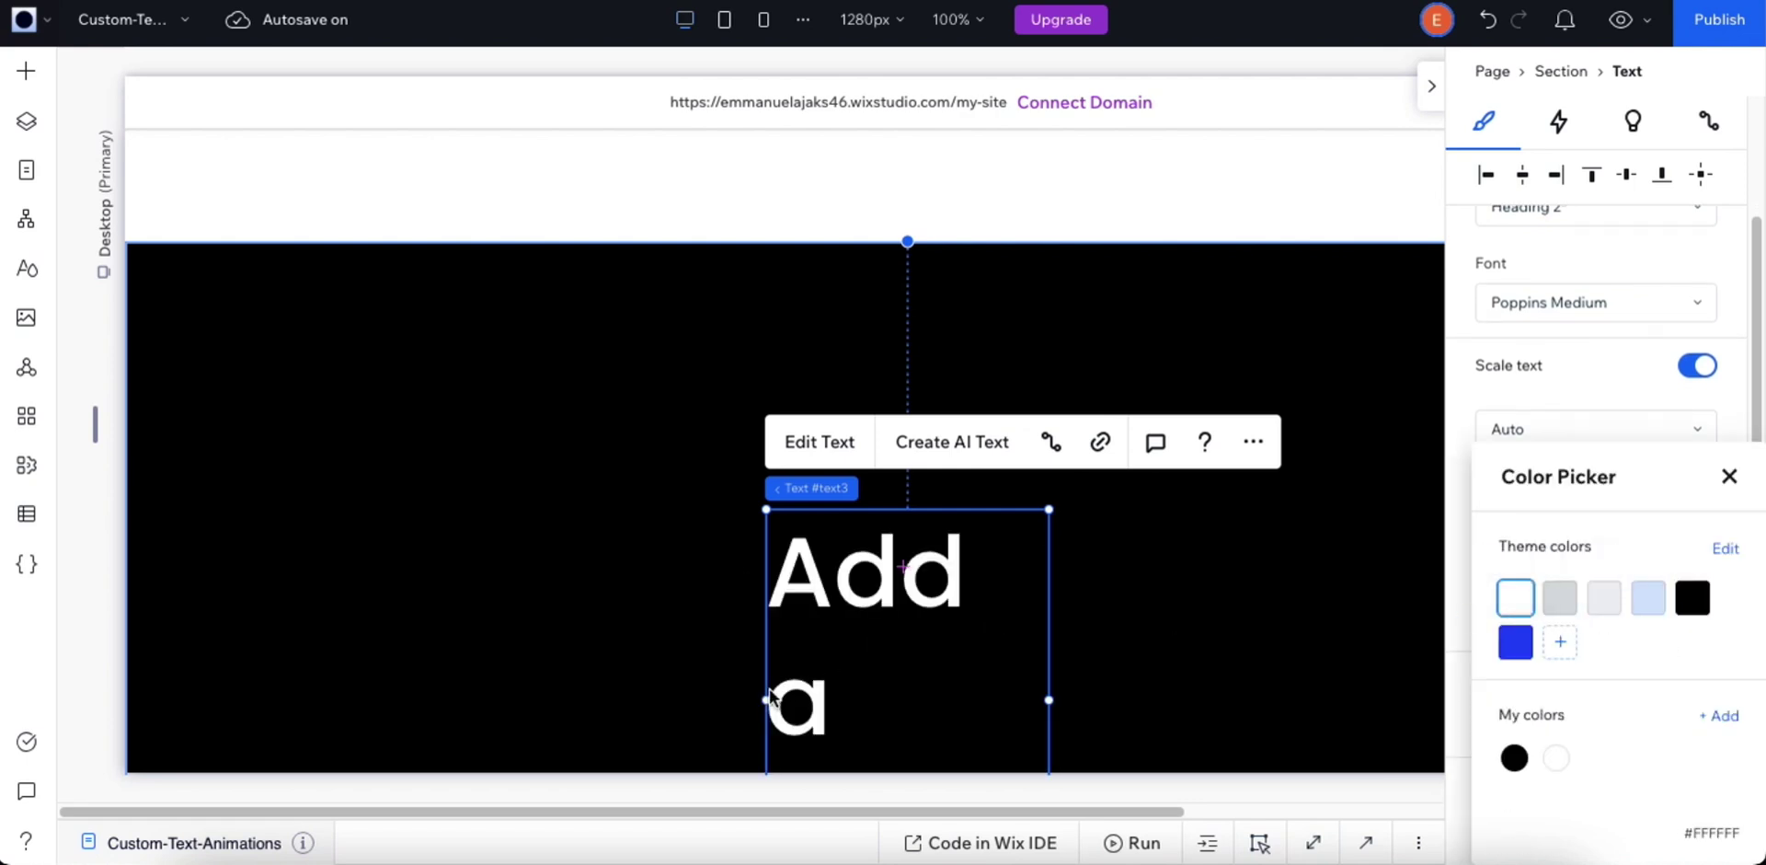
drag(761, 702, 291, 589)
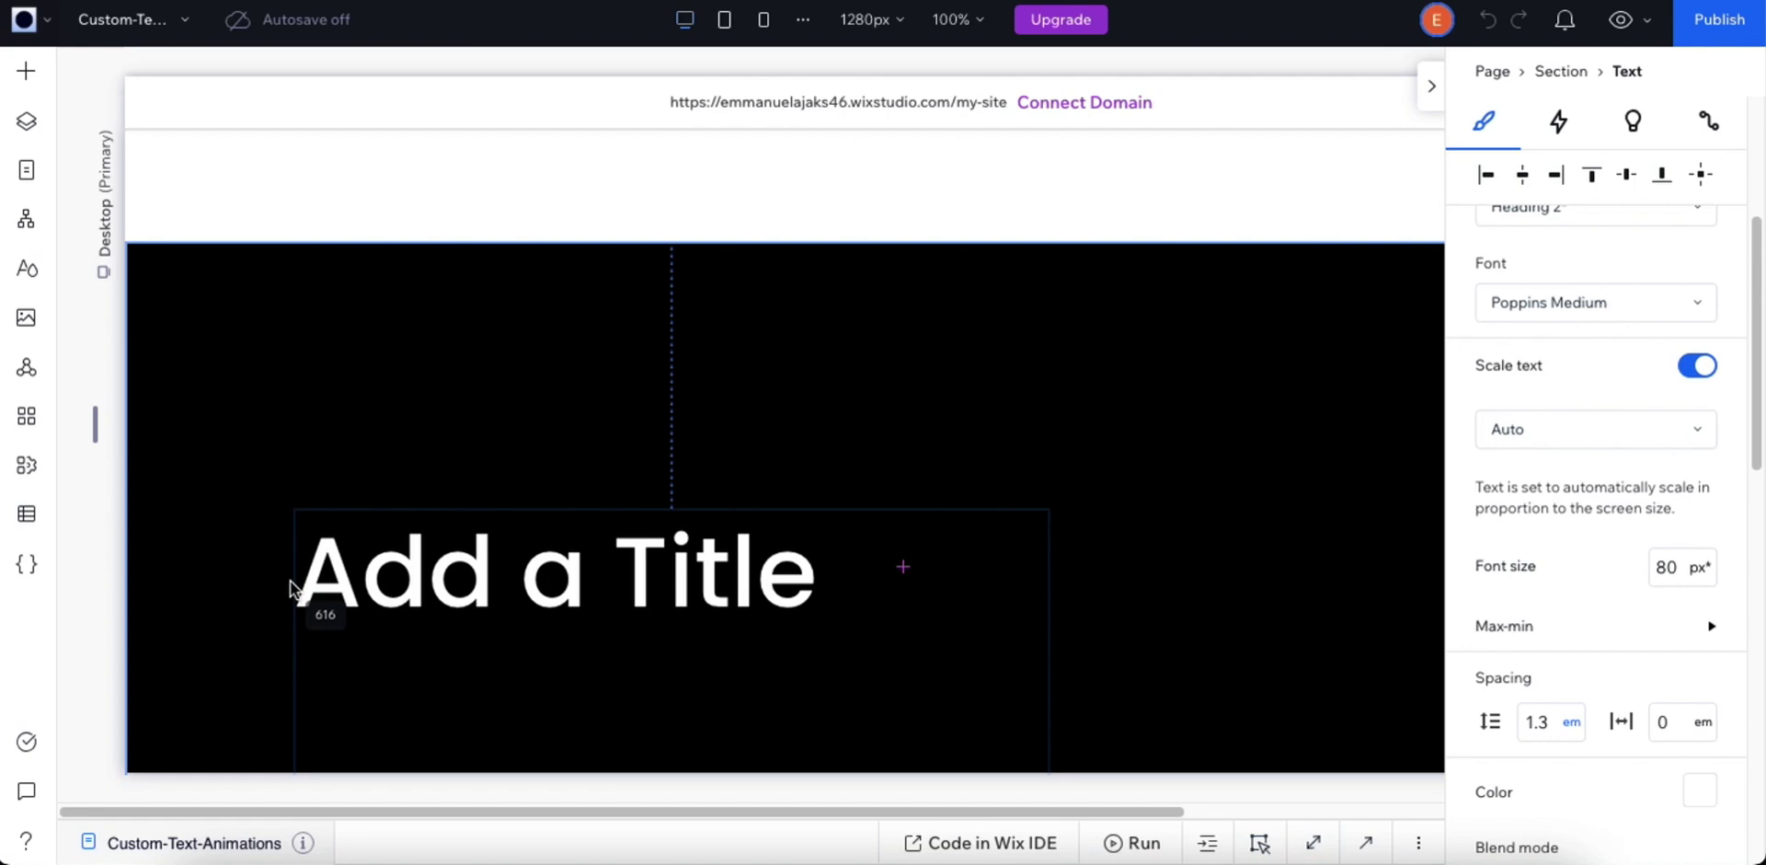
Step: Center the heading within the black section and center-align its text
click(1702, 176)
scroll(1648, 638, down, 5)
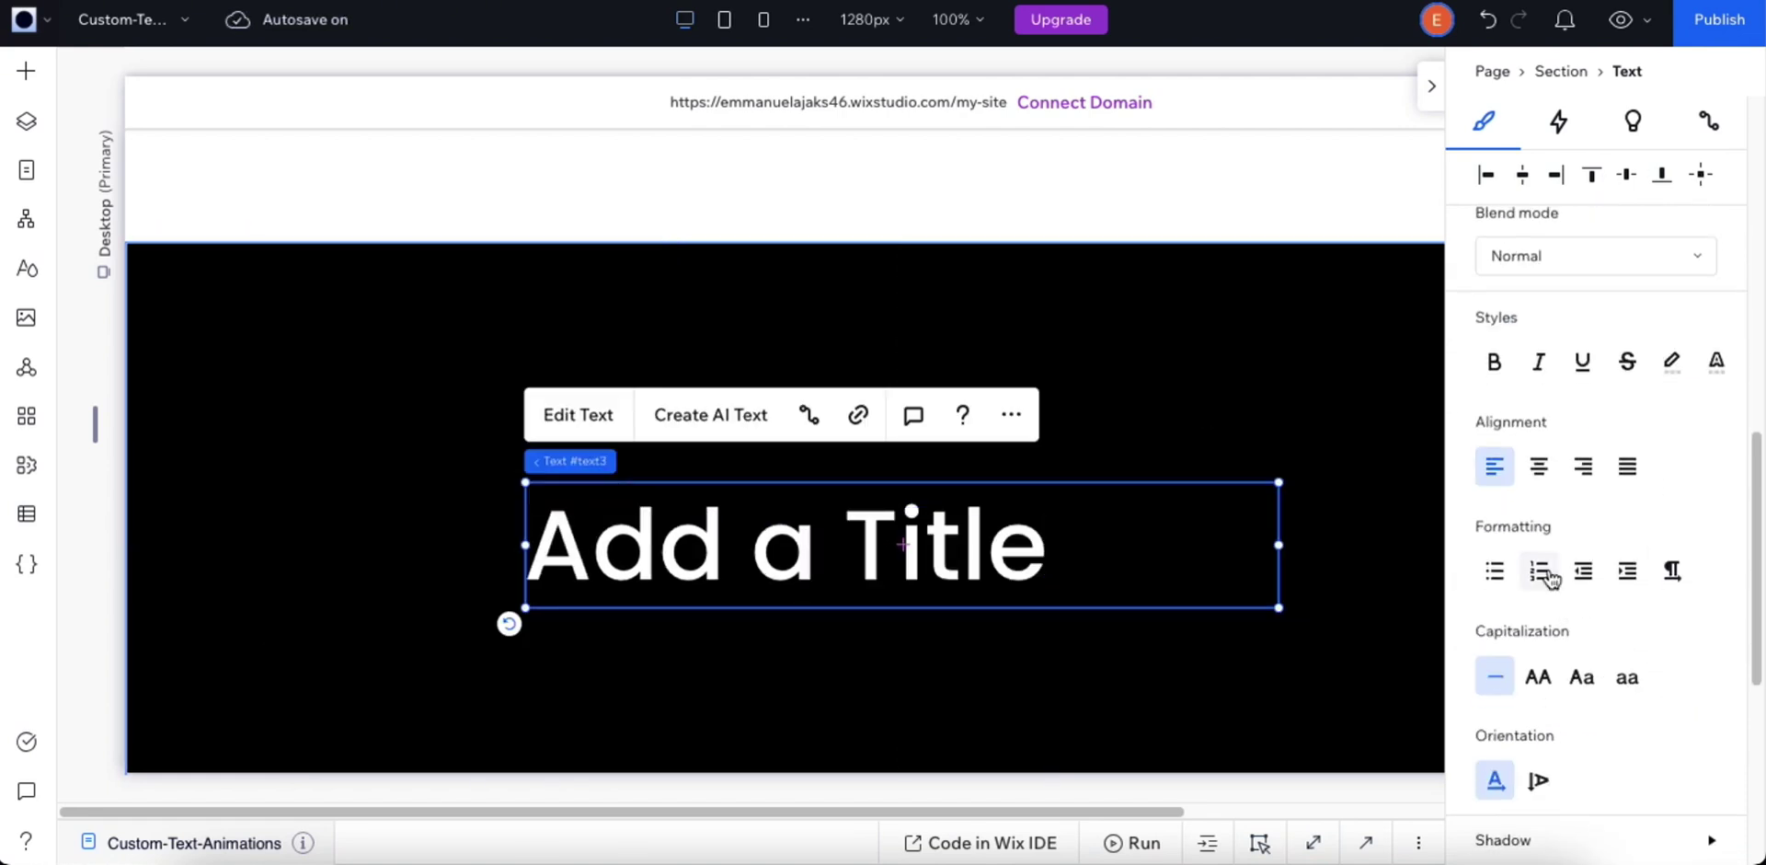
click(1538, 467)
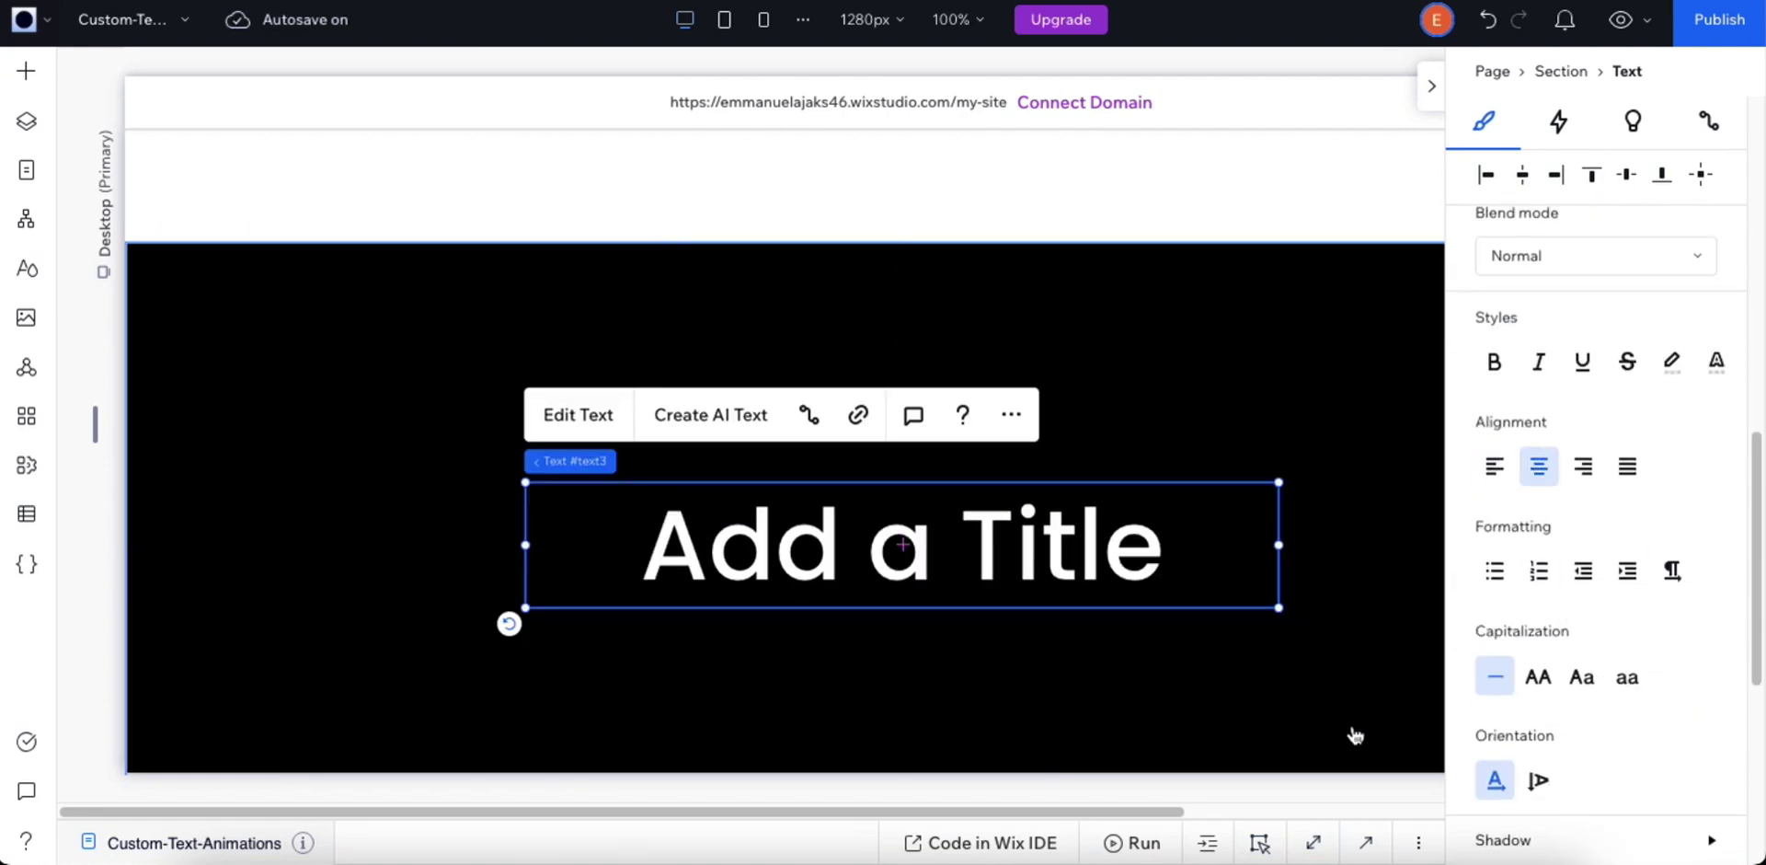
Step: Expand the page code editor, and copy the complete first typewriter code block from the Medium article
click(1370, 844)
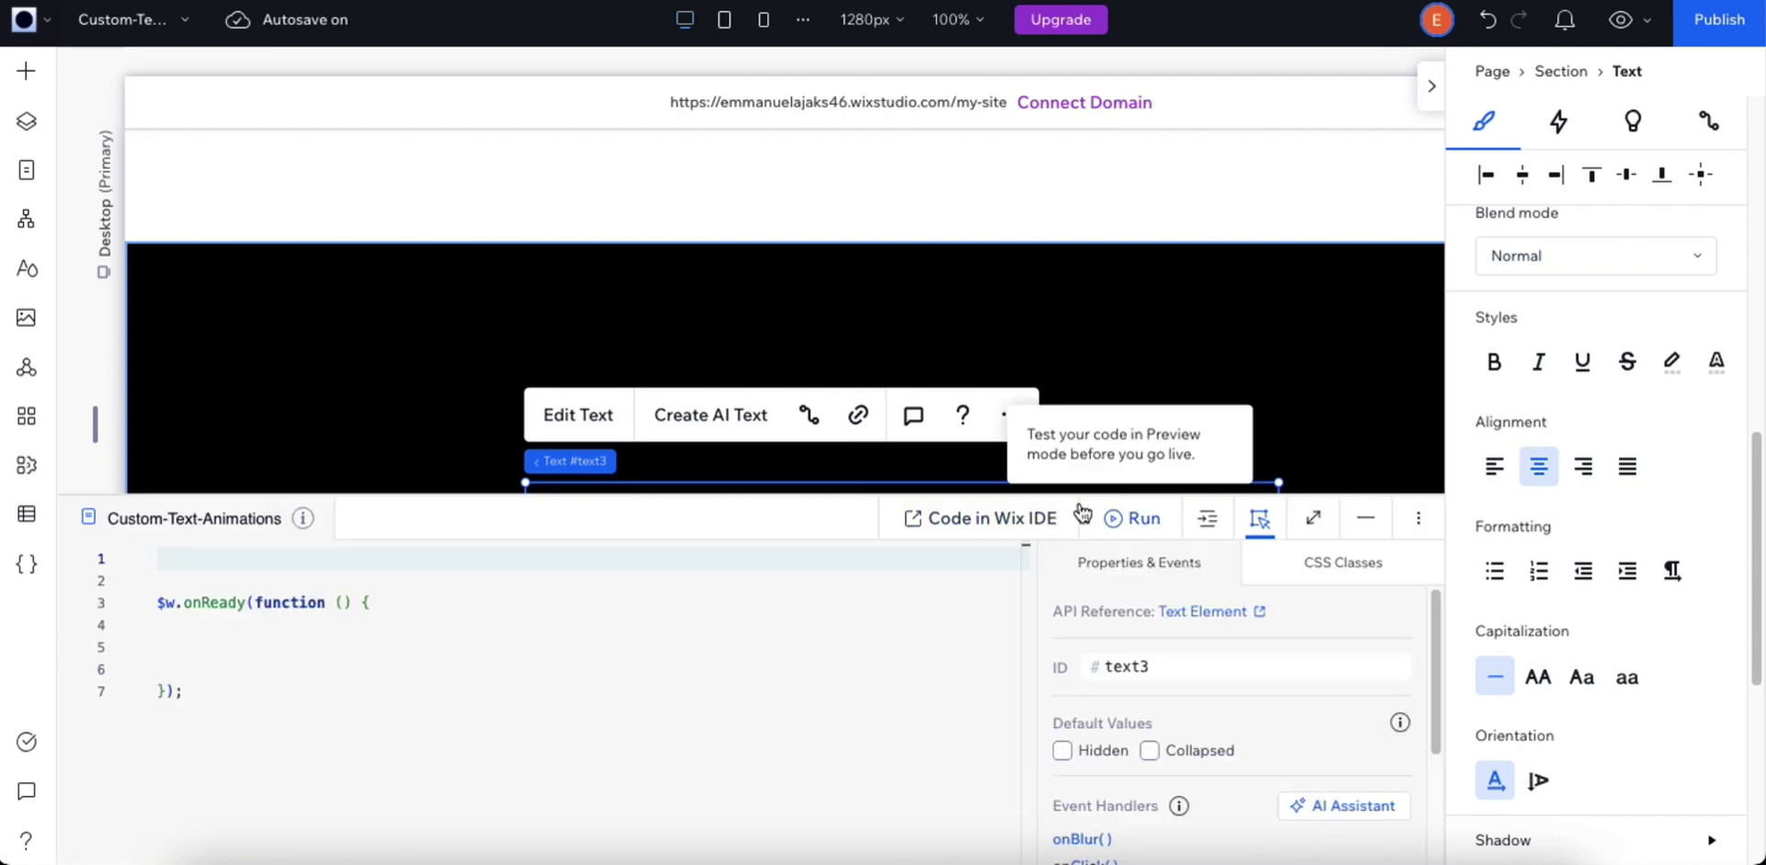
scroll(1154, 405, down, 2)
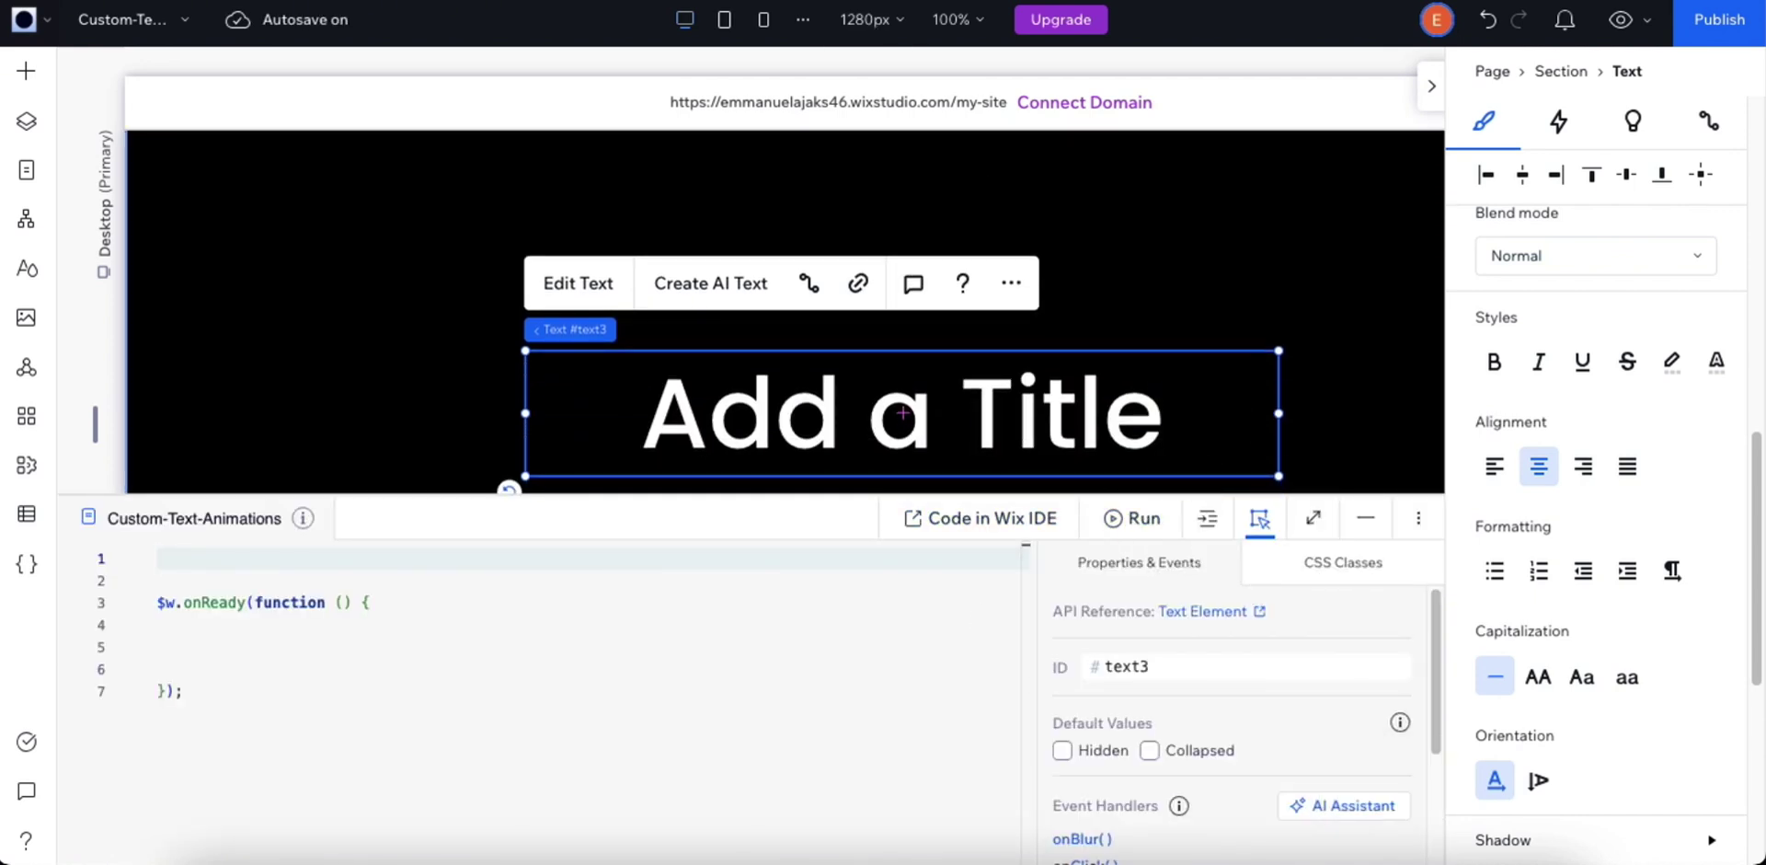
click(768, 1)
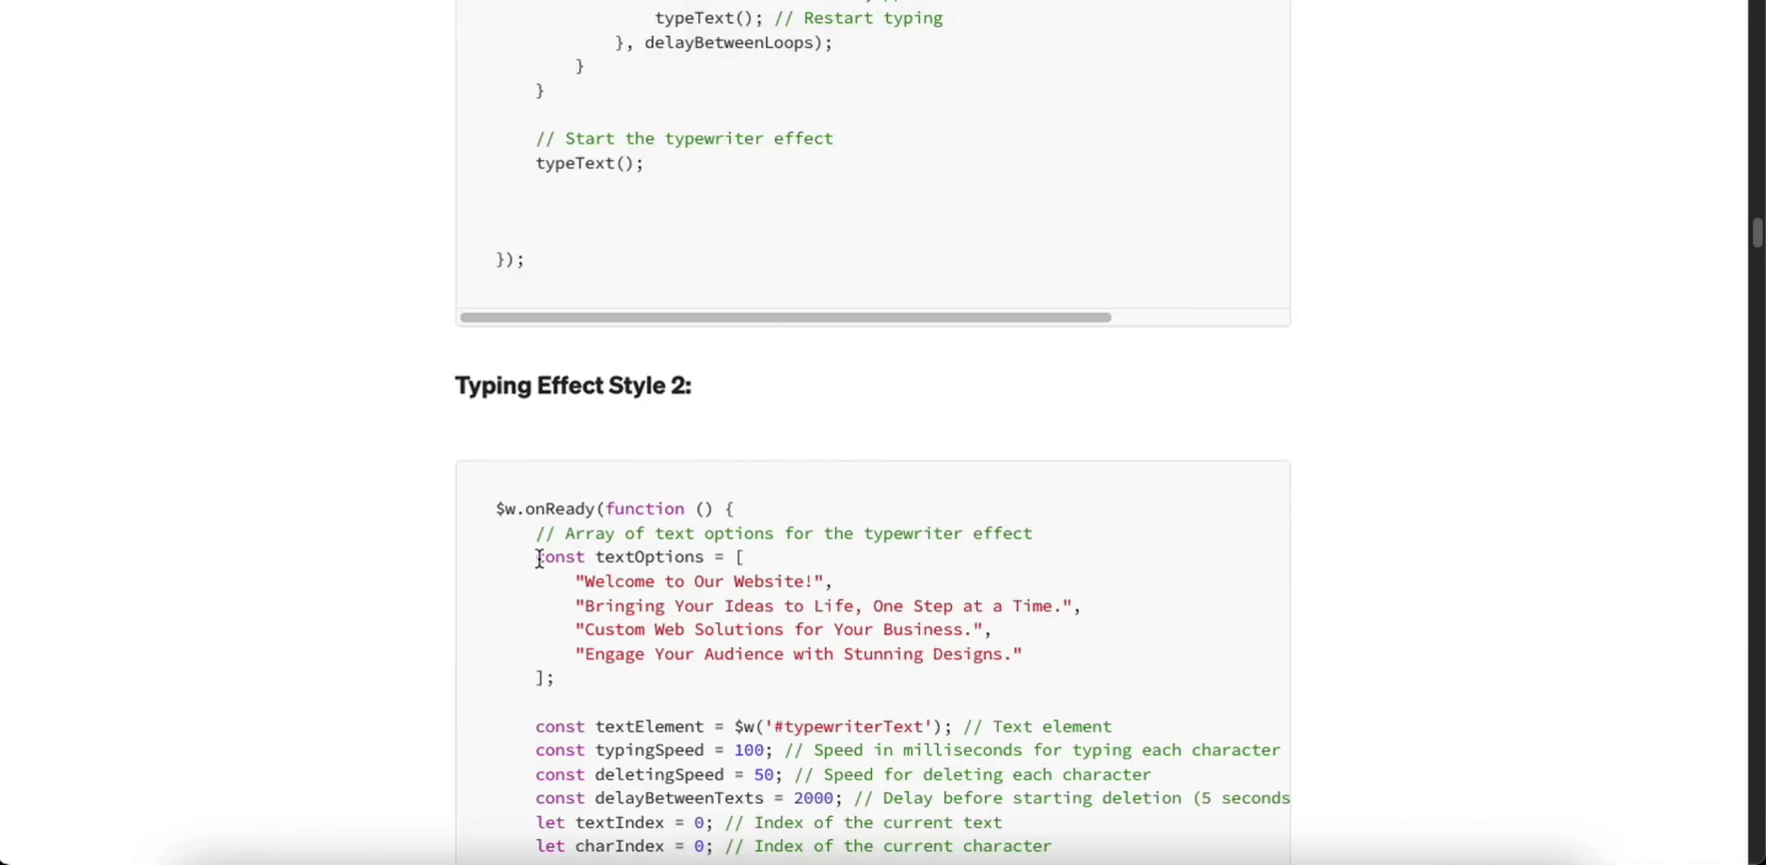
scroll(710, 446, down, 2)
scroll(710, 445, up, 10)
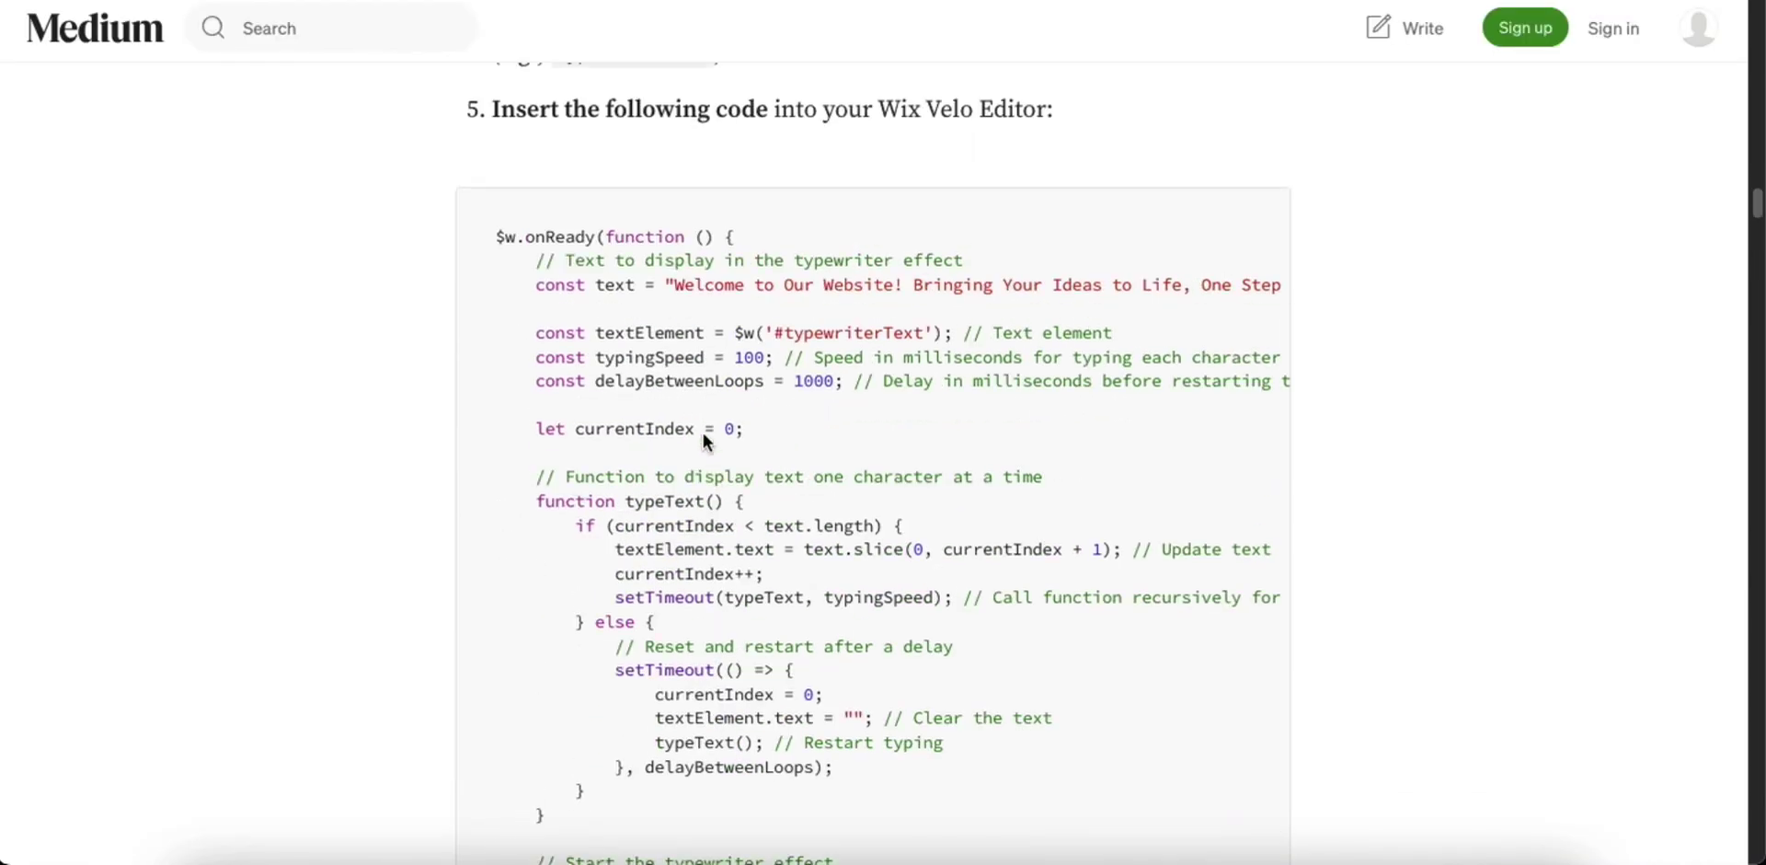
drag(498, 272, 663, 822)
scroll(668, 653, down, 2)
shift+click(650, 721)
right_click(563, 362)
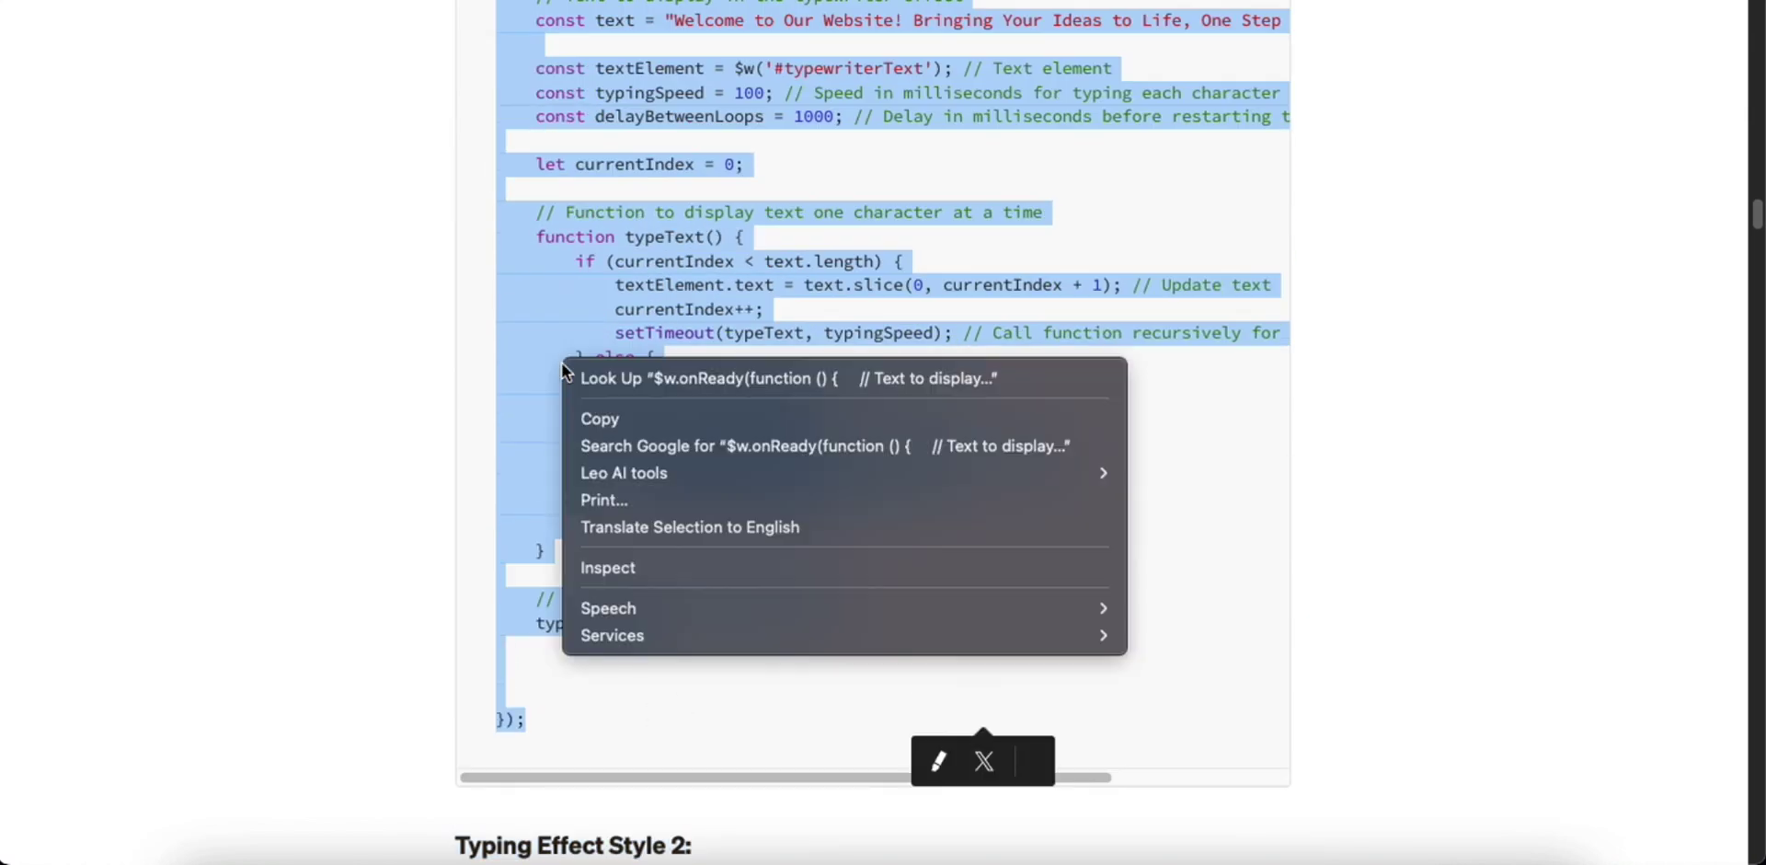
click(625, 418)
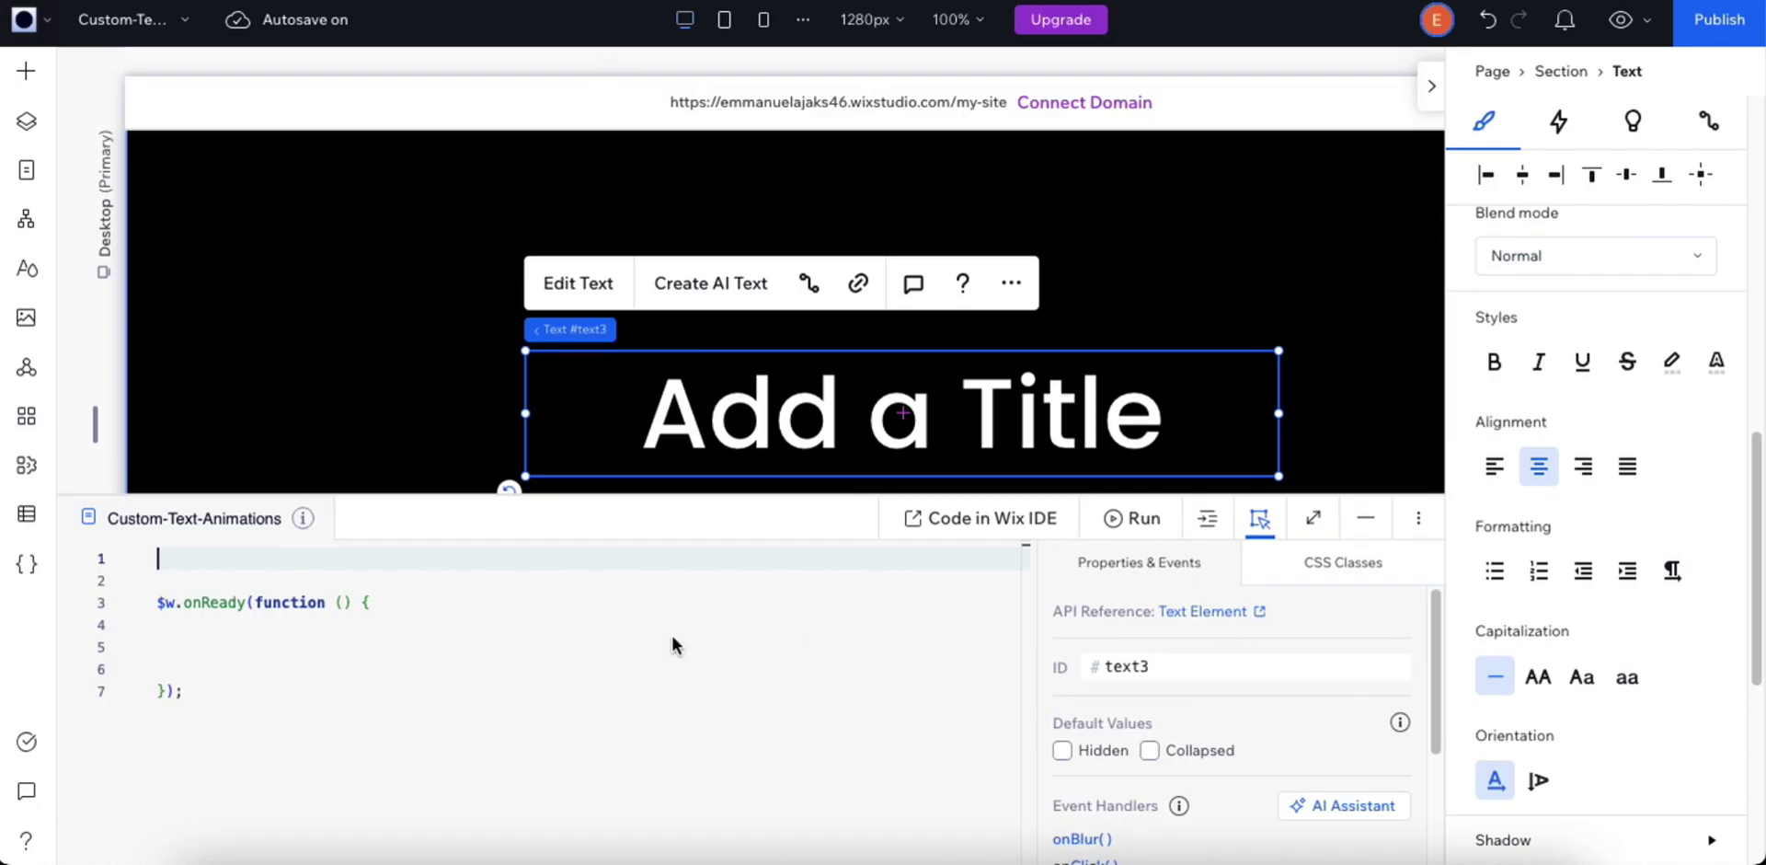
Step: Replace the empty $w.onReady function in the page code with the copied typewriter code
drag(187, 691, 154, 614)
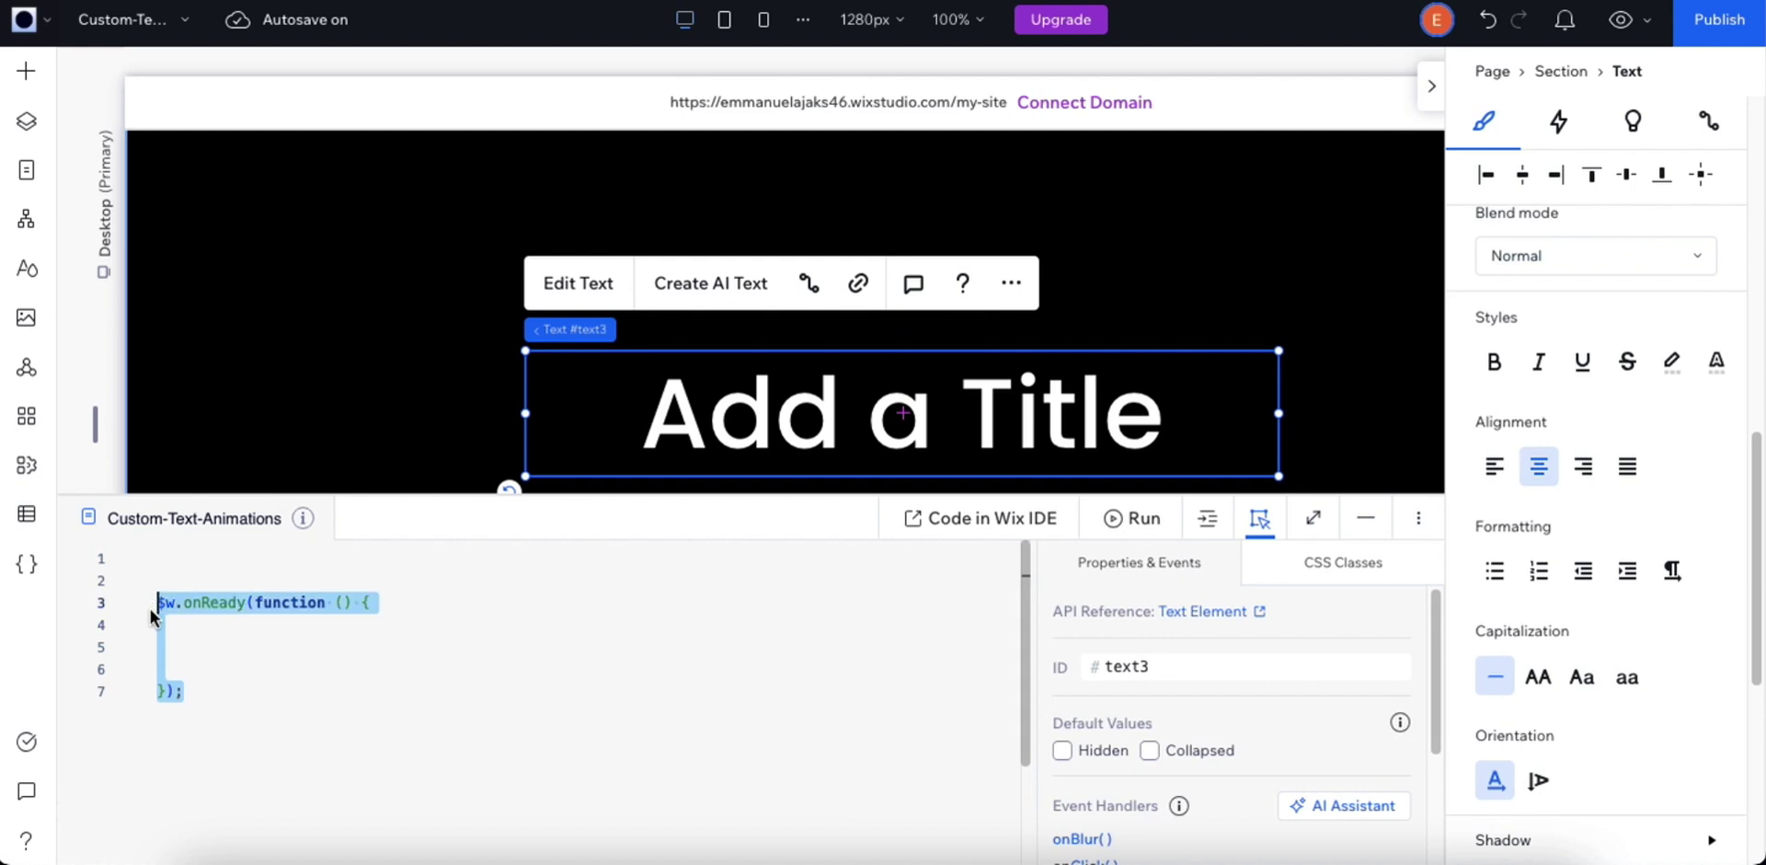
key(ctrl+v)
scroll(492, 672, up, 10)
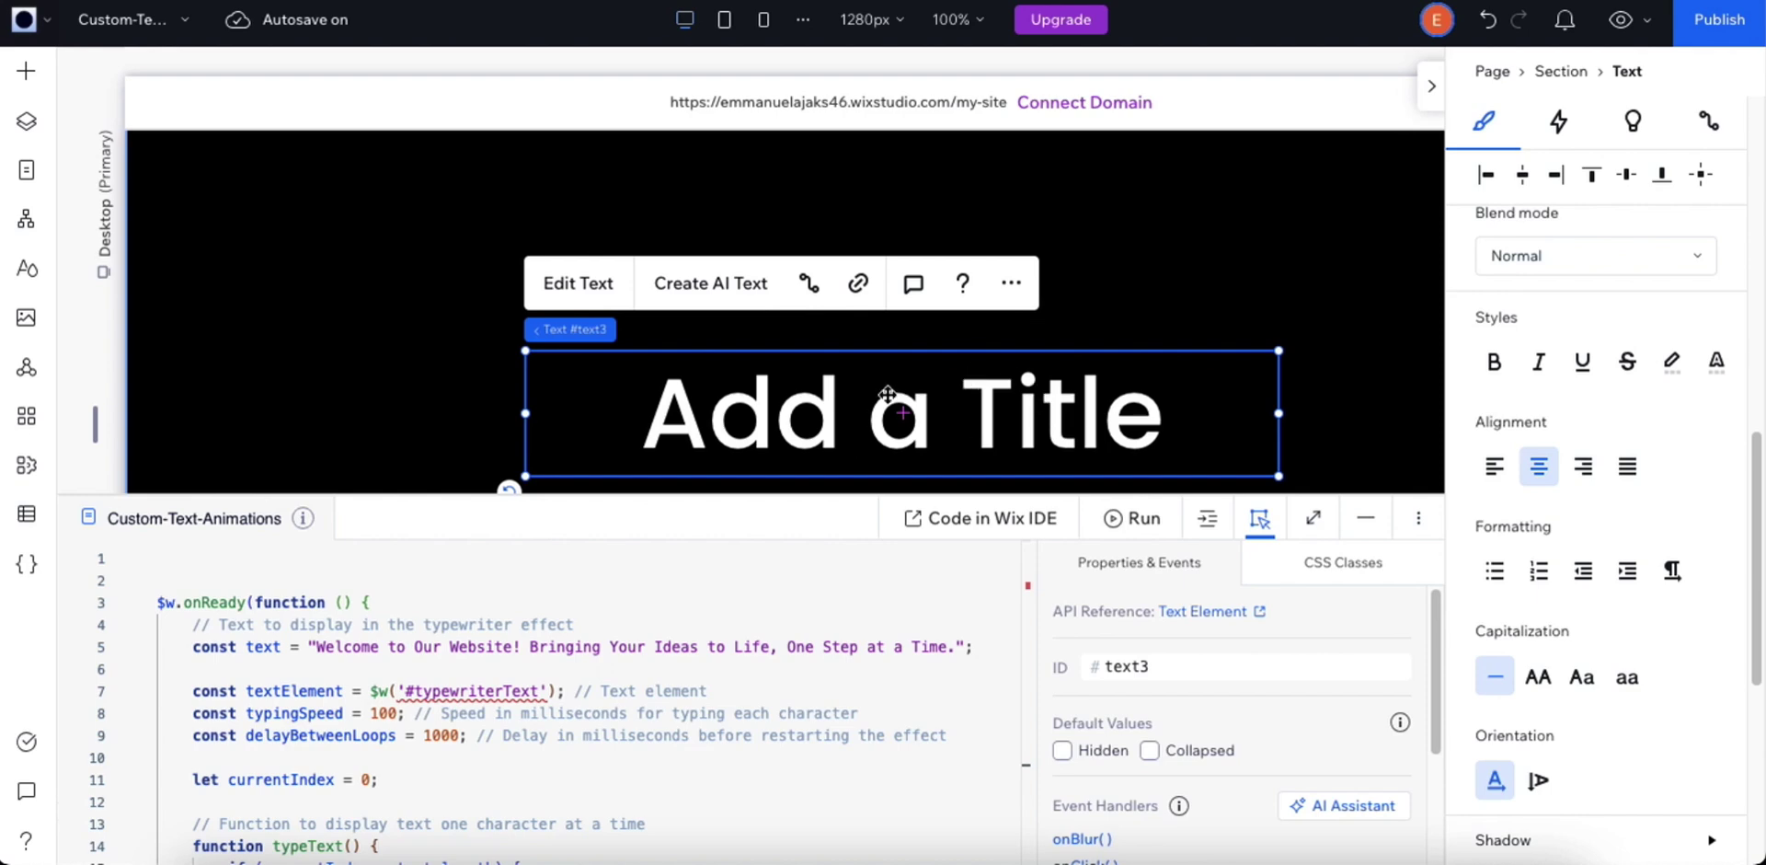
Step: Set the heading's element ID to typewriterText, matching the ID referenced in the page code
drag(541, 690, 405, 691)
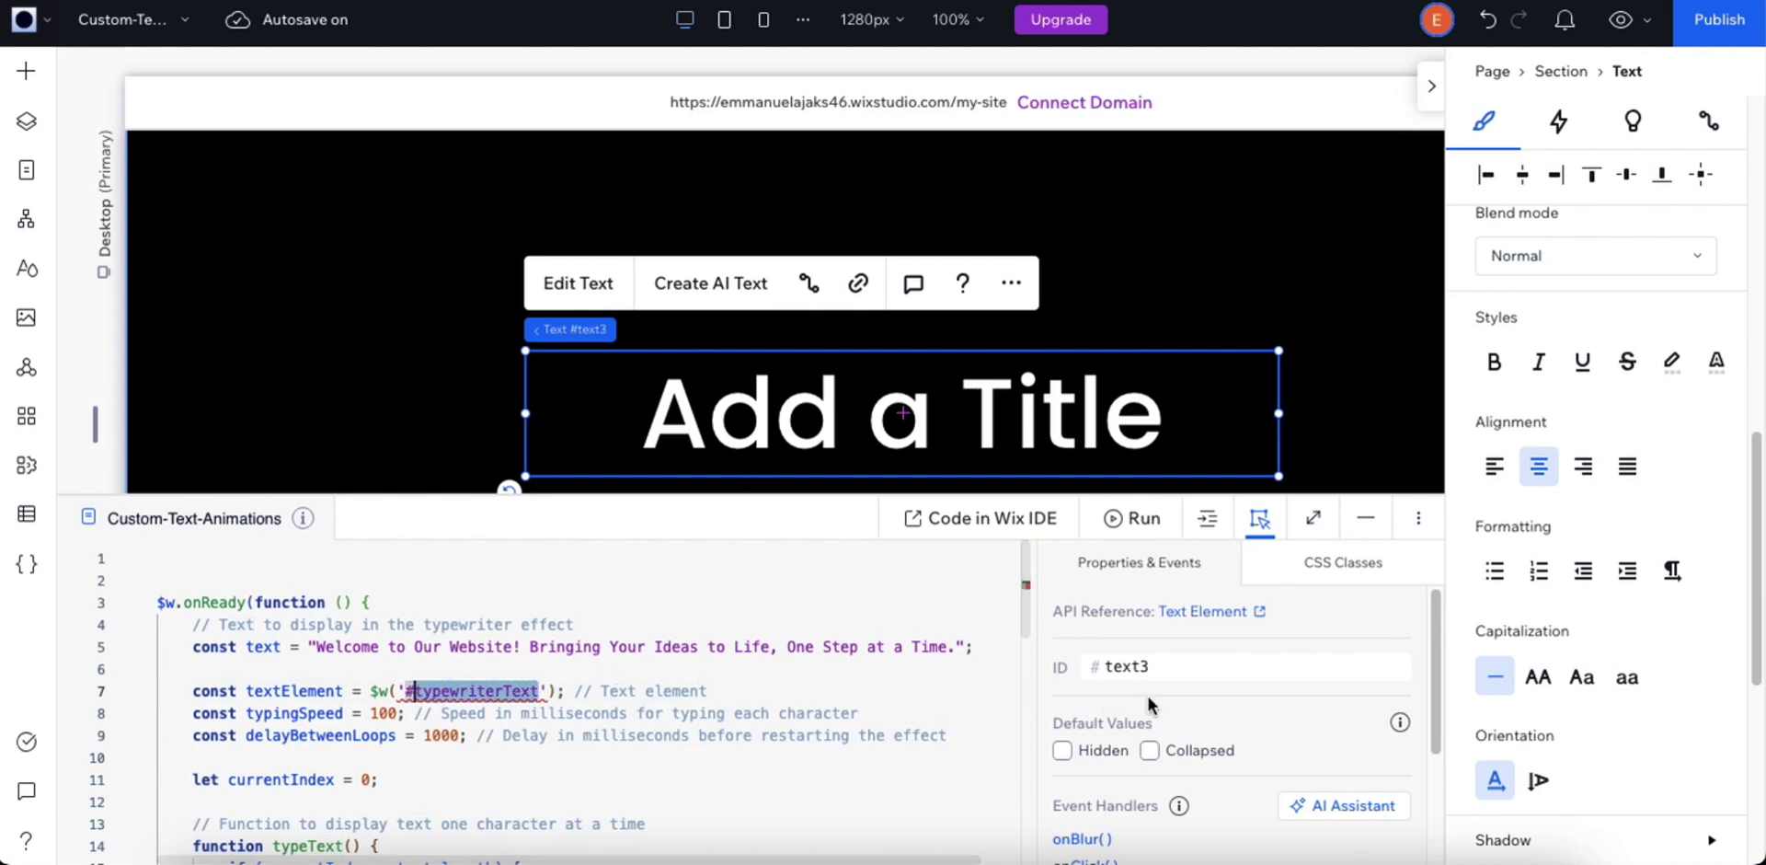
double_click(1163, 671)
key(ctrl+v)
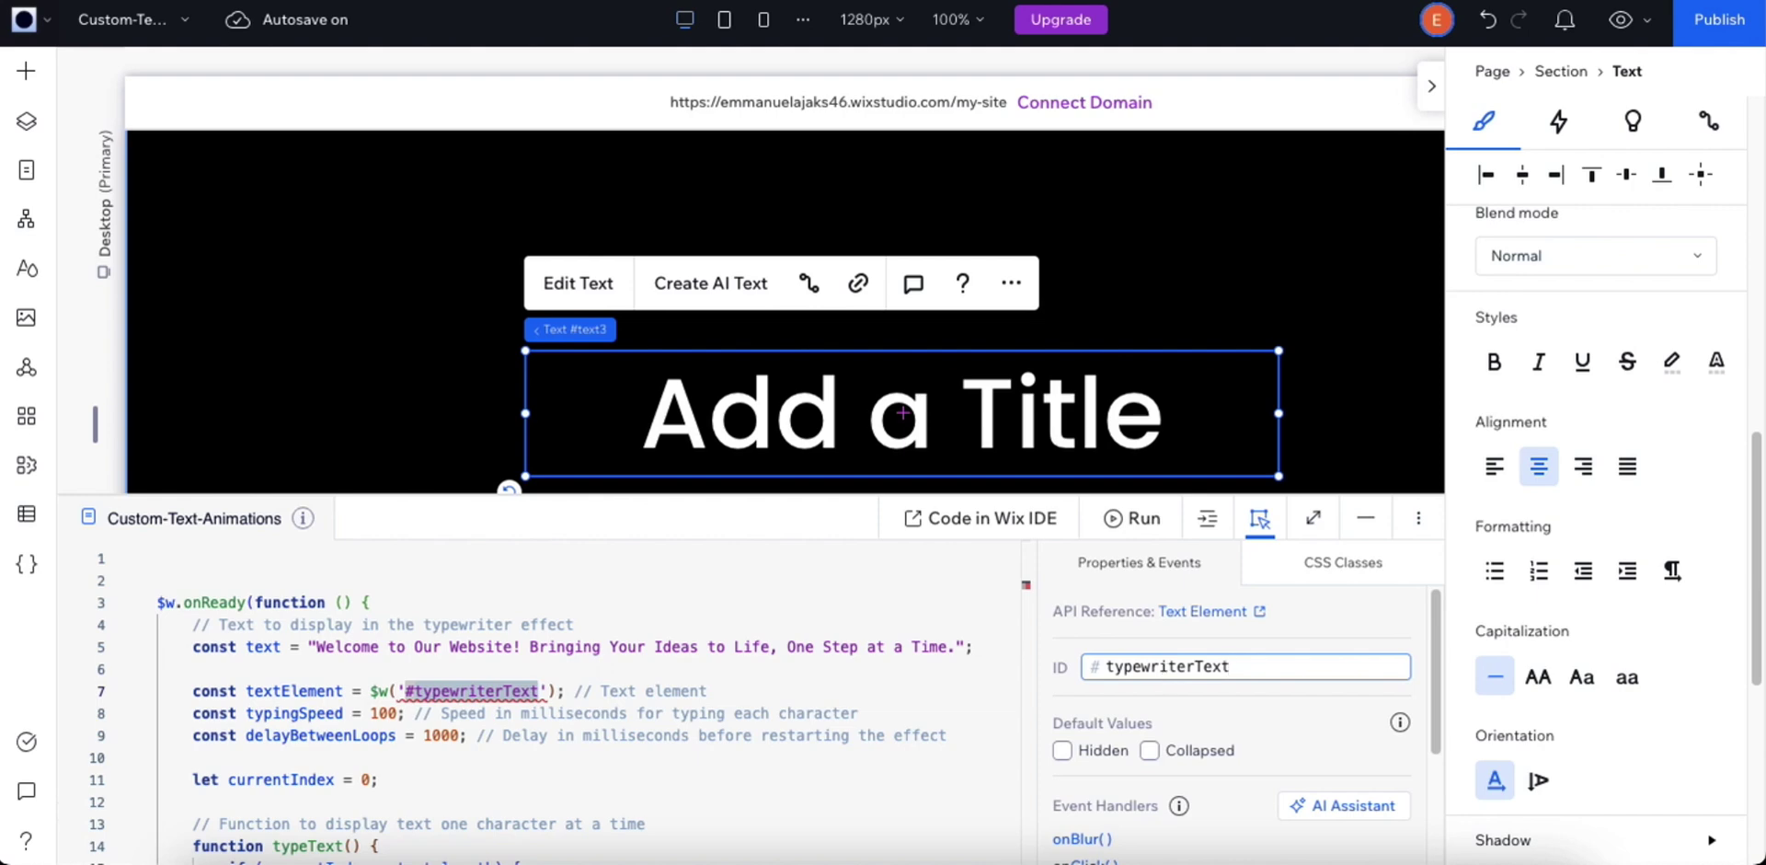
key(Return)
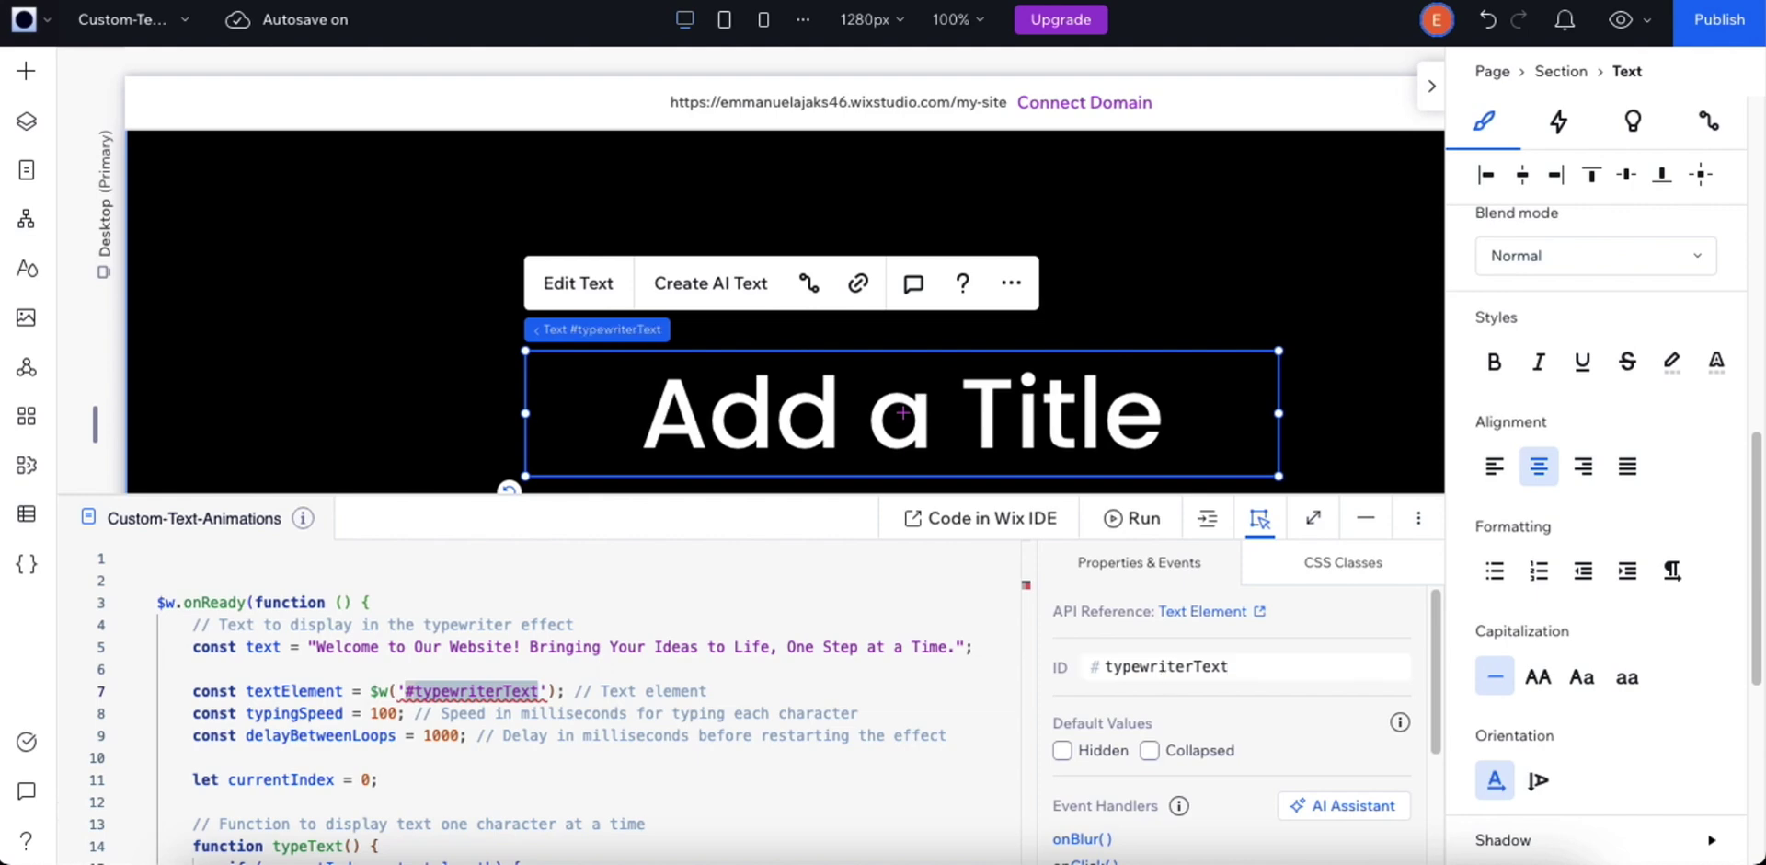
Step: Minimize the code editor and preview the site to check the typewriter effect on the heading
click(1365, 518)
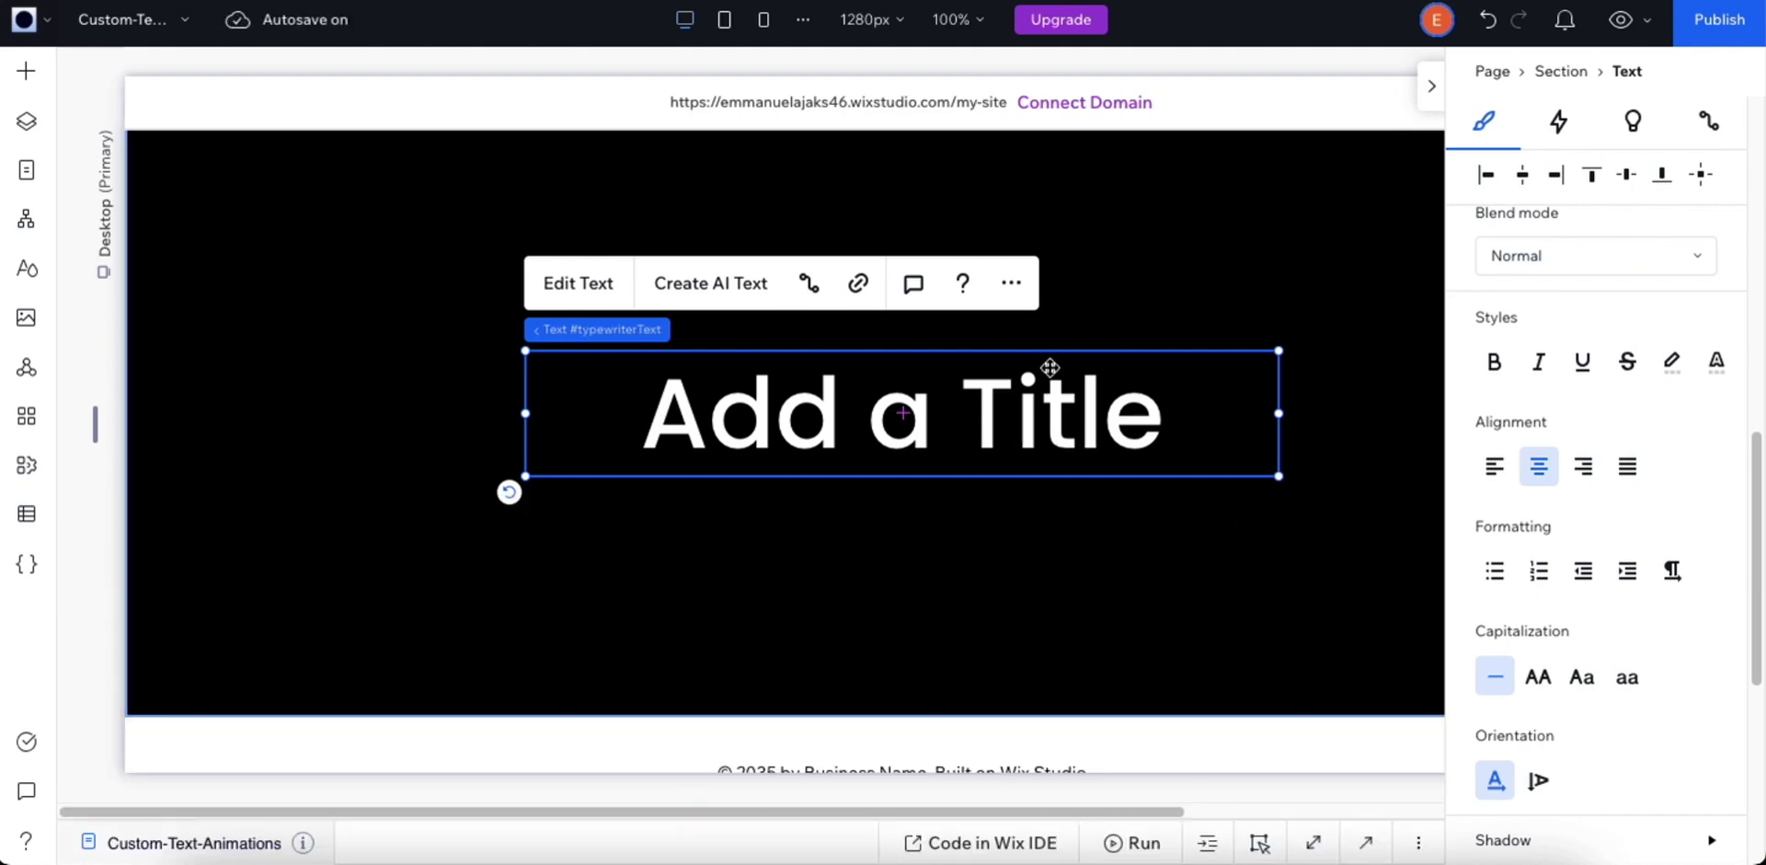
click(1618, 21)
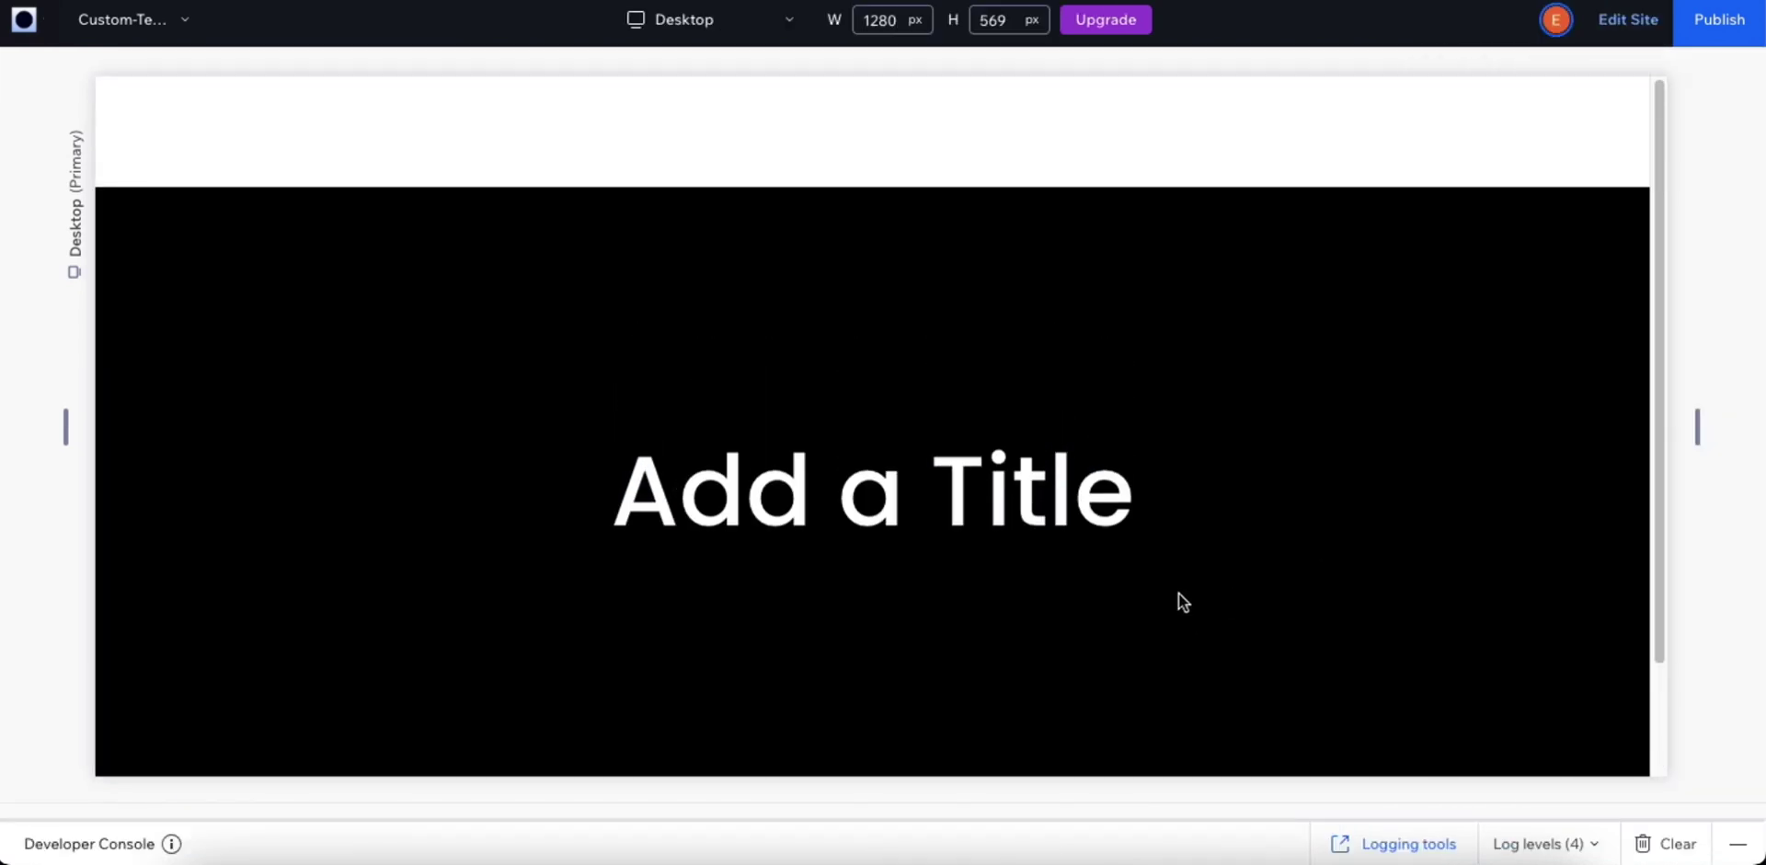
scroll(1179, 592, down, 2)
scroll(1155, 478, up, 2)
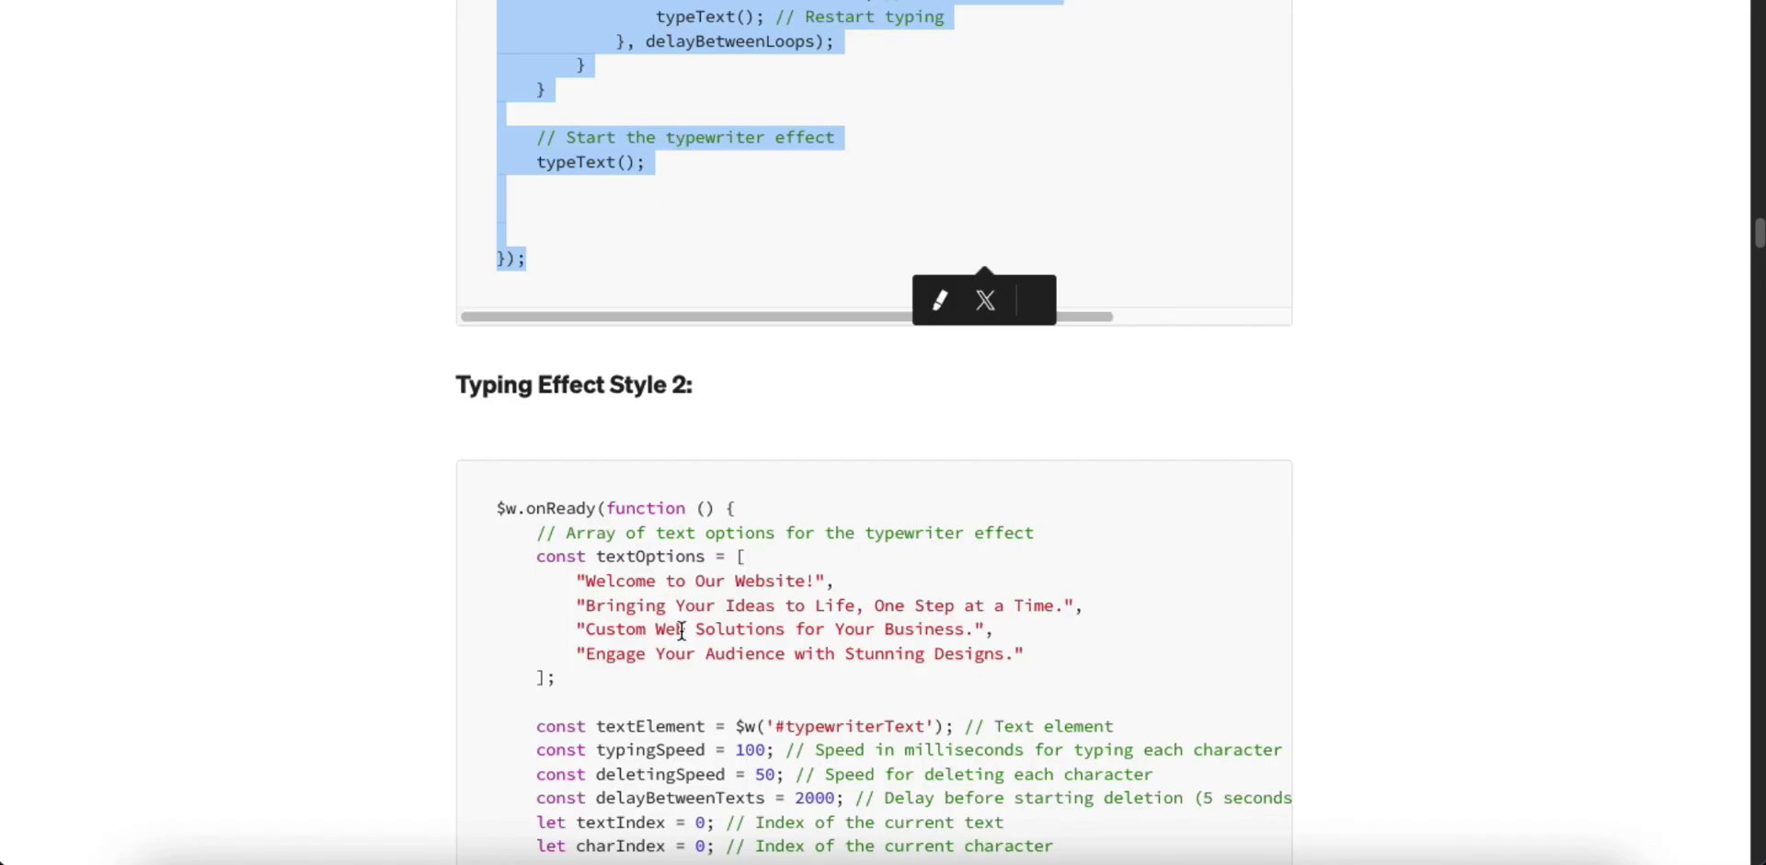
Step: Copy the complete code block under "Typing Effect Style 2" from the Medium article
scroll(631, 434, down, 2)
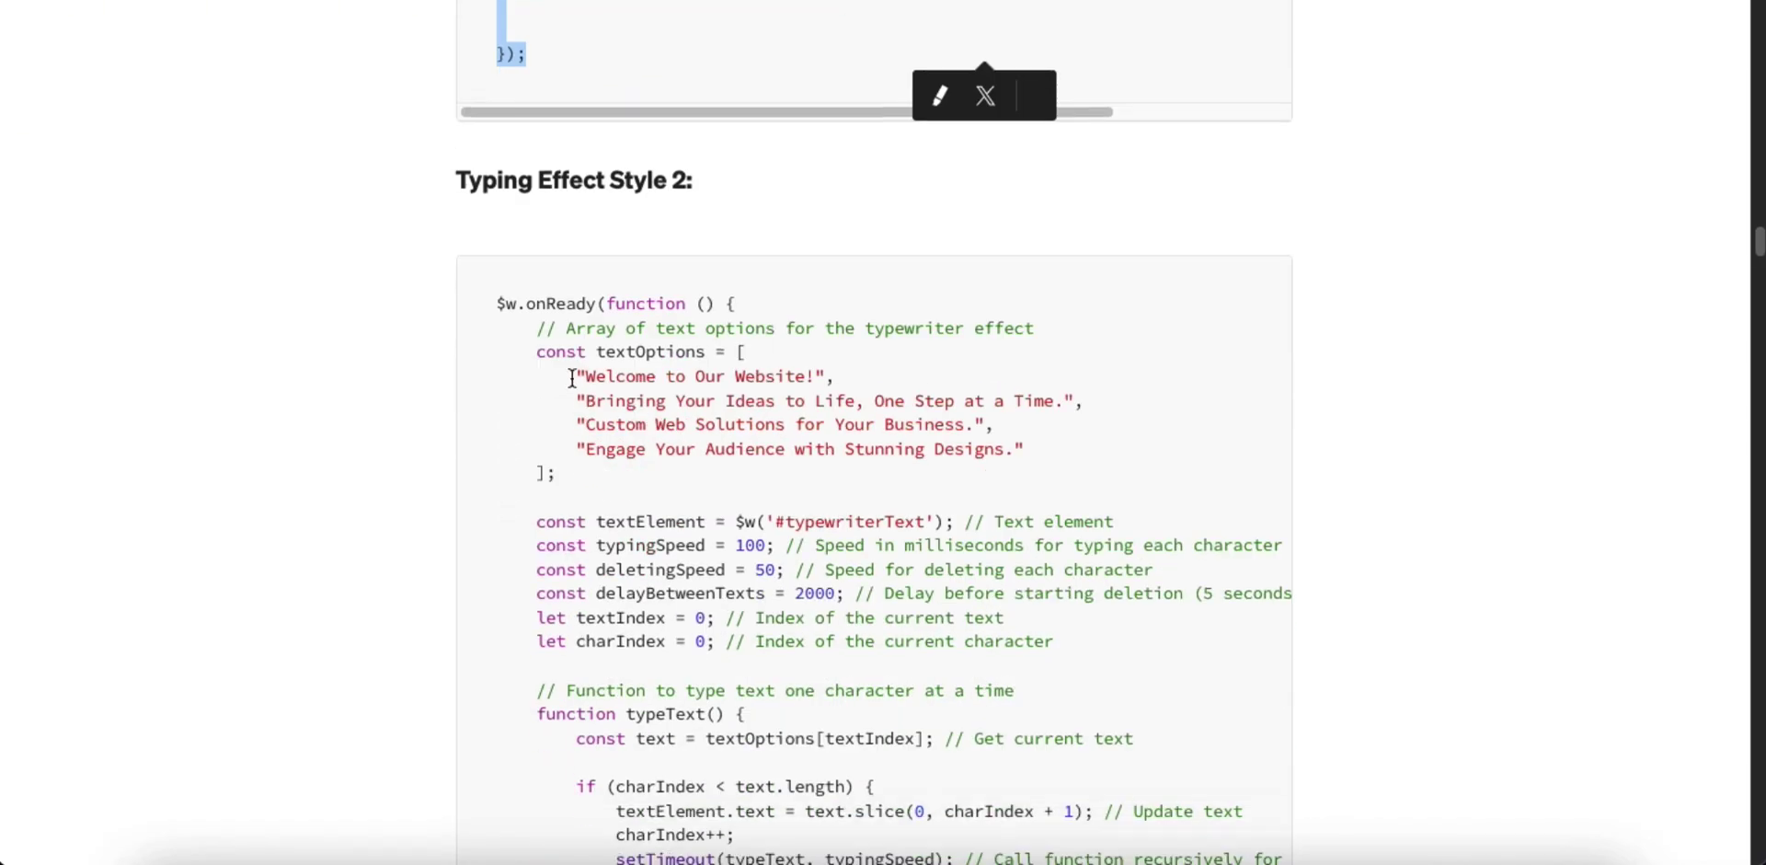
click(632, 367)
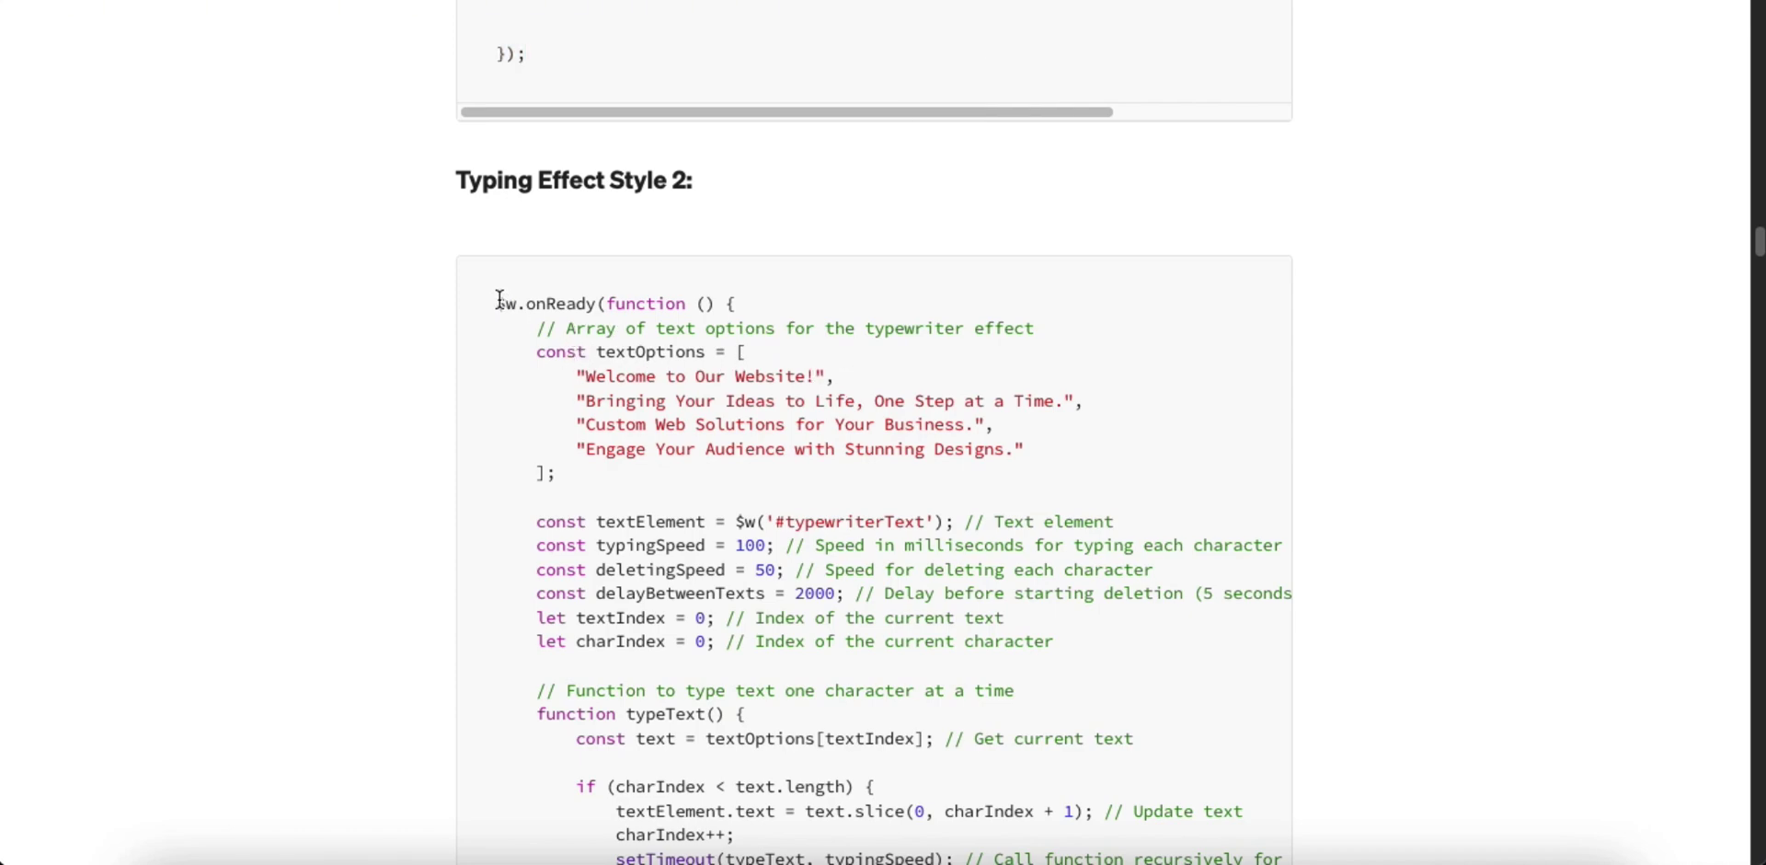
drag(499, 300, 727, 777)
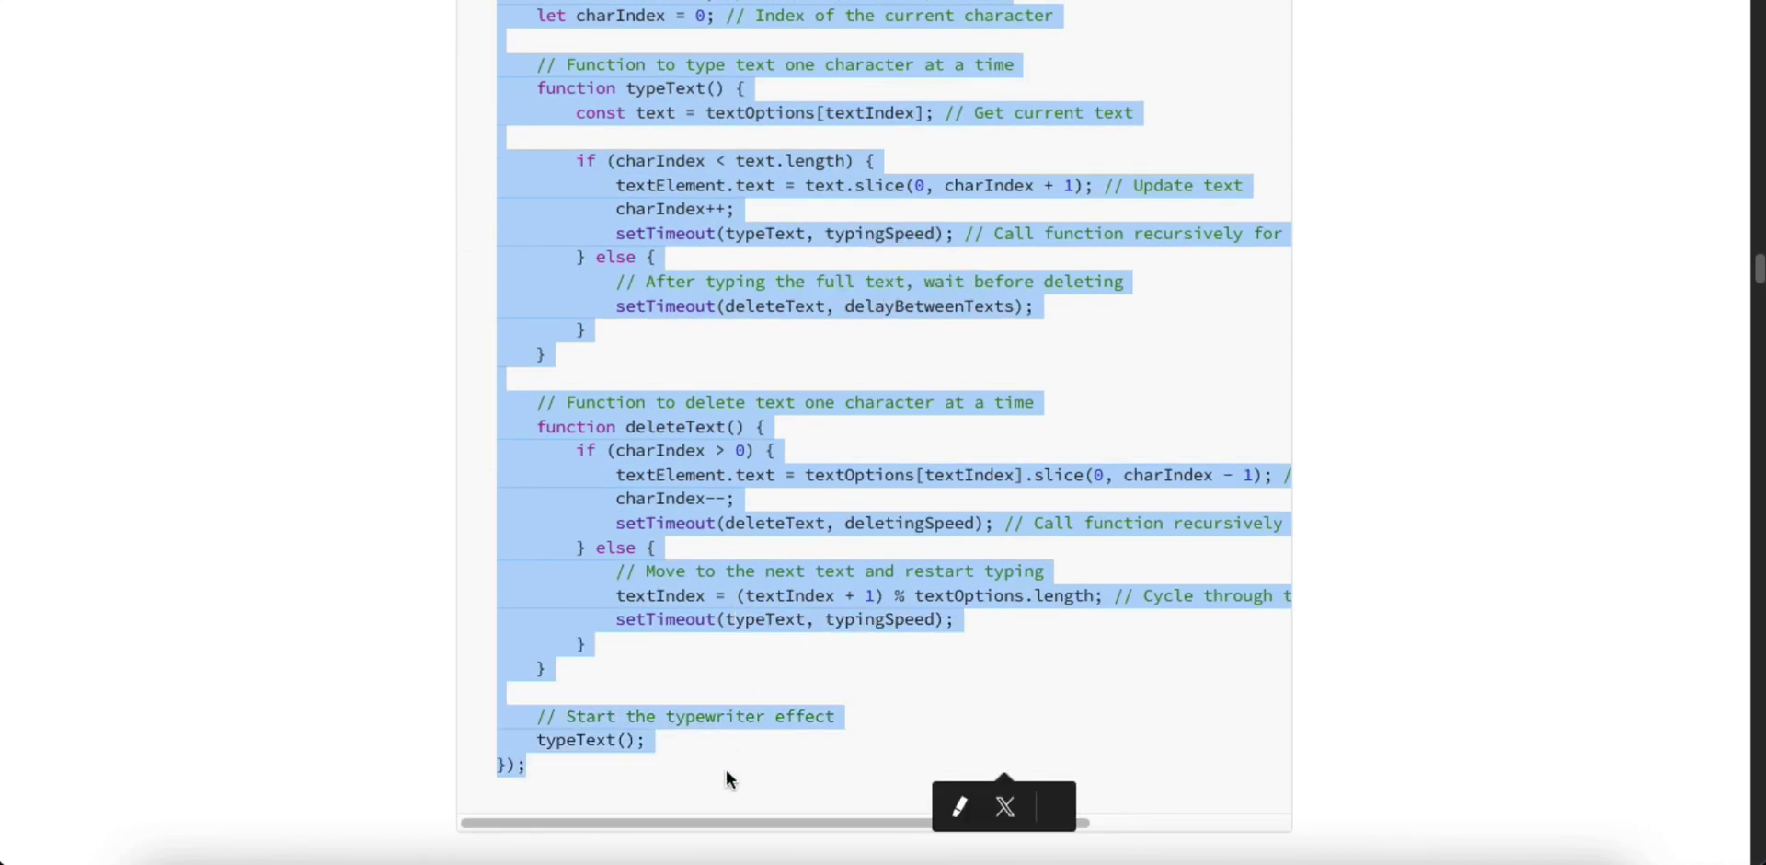
right_click(727, 779)
click(636, 543)
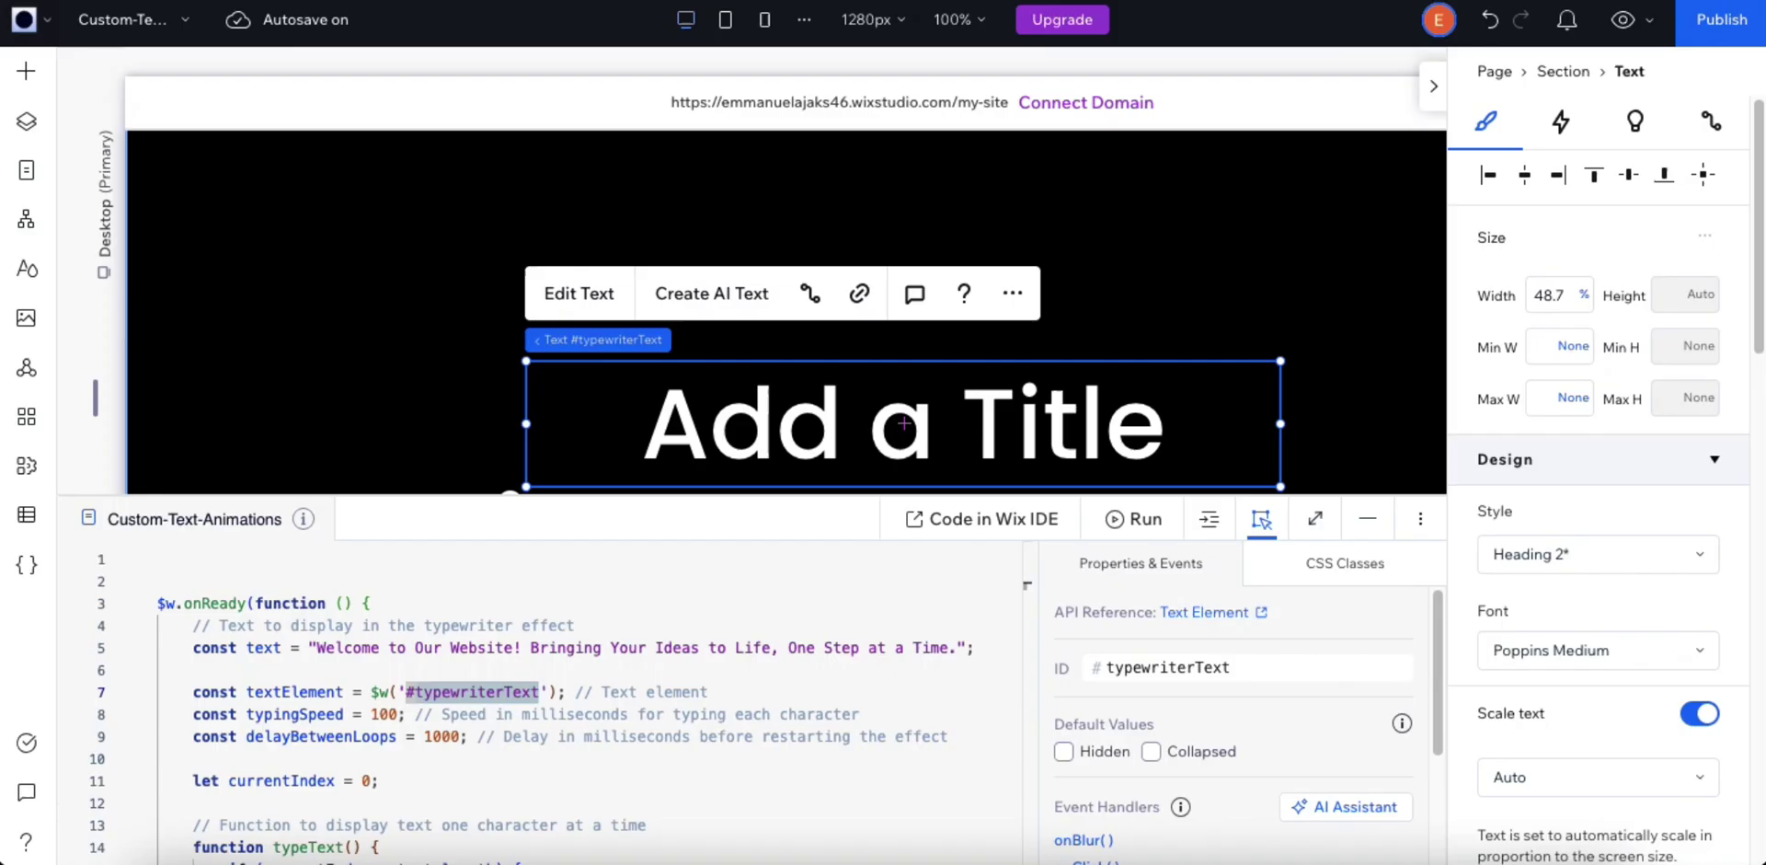
Step: Replace the page's $w.onReady function with the copied Style 2 code and preview the site with the developer console collapsed
click(143, 603)
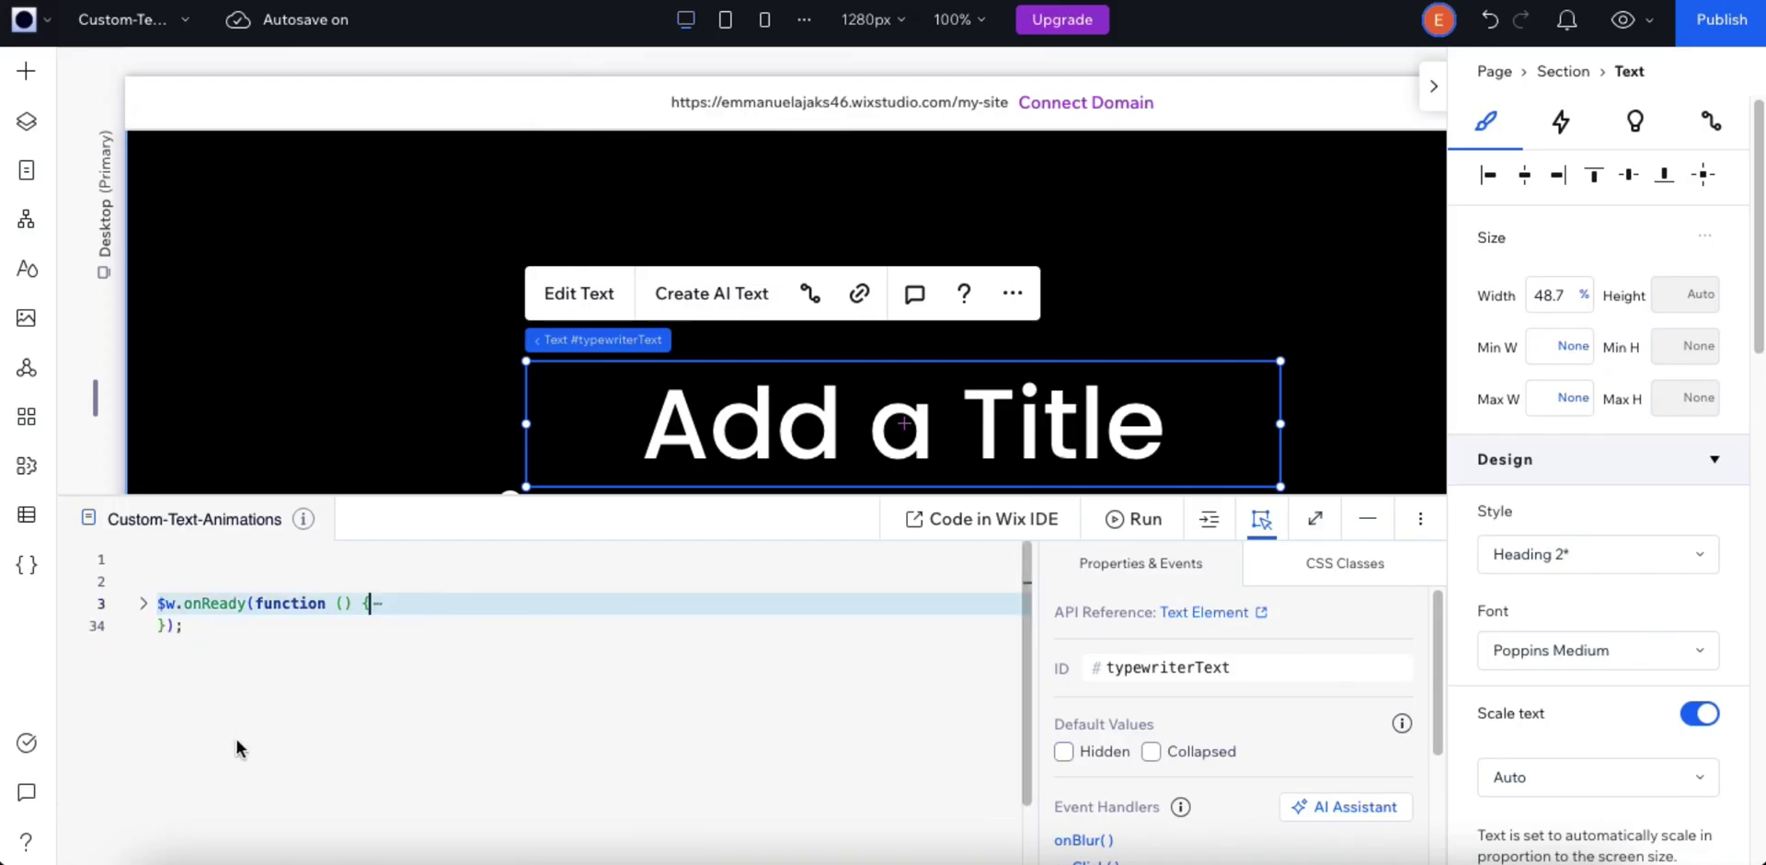
drag(204, 625, 144, 617)
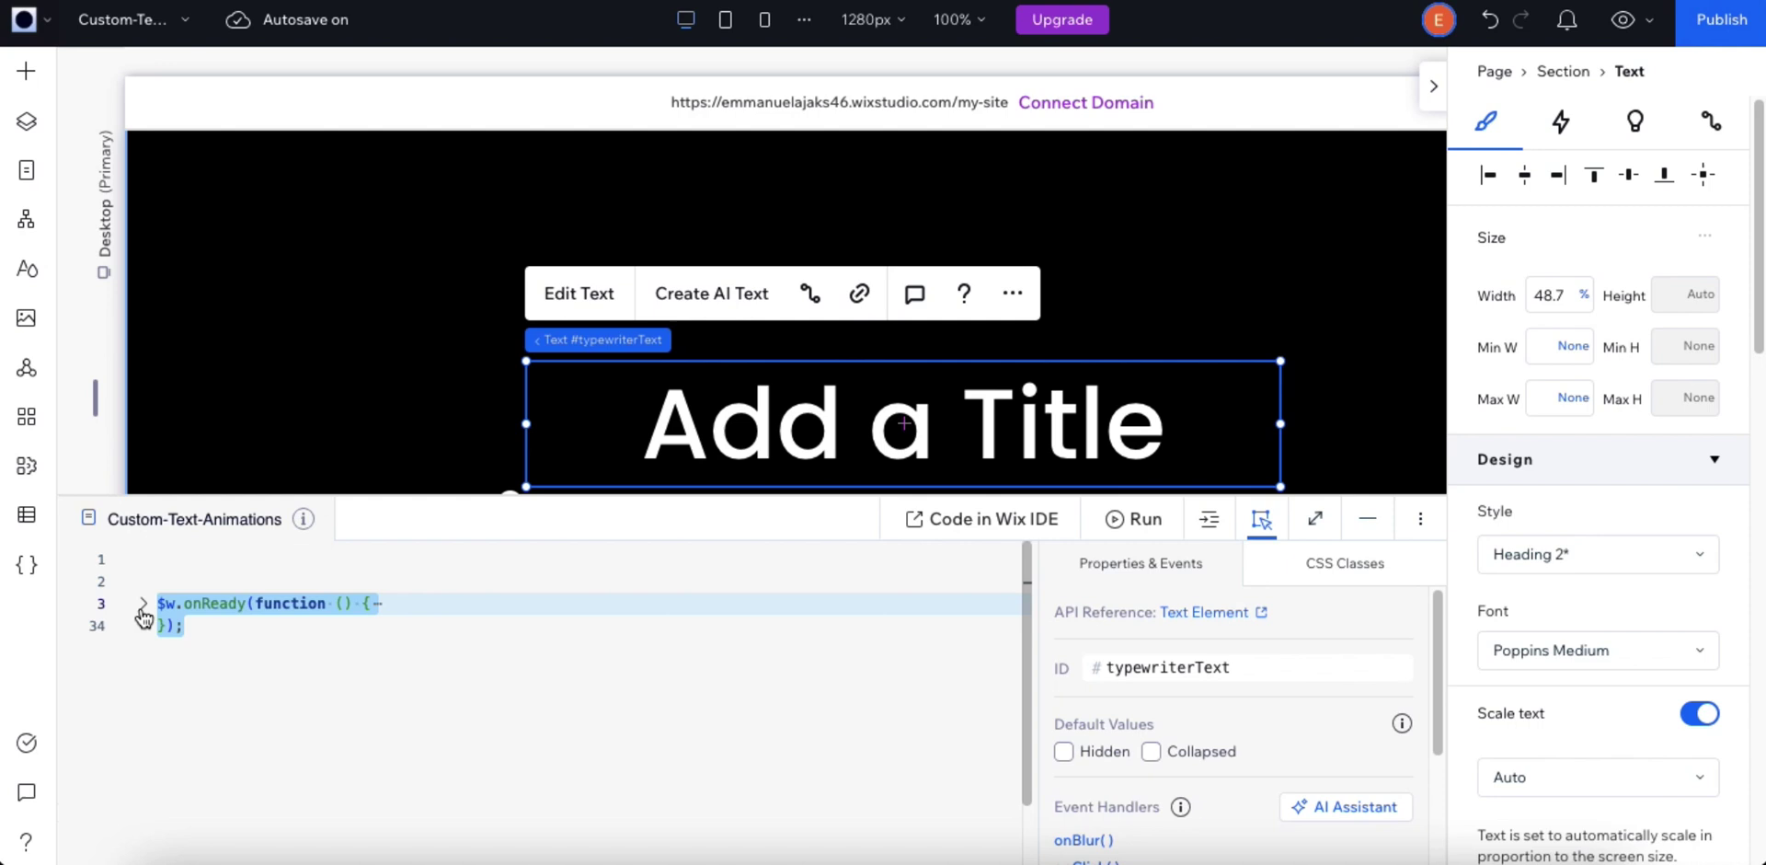
key(ctrl+v)
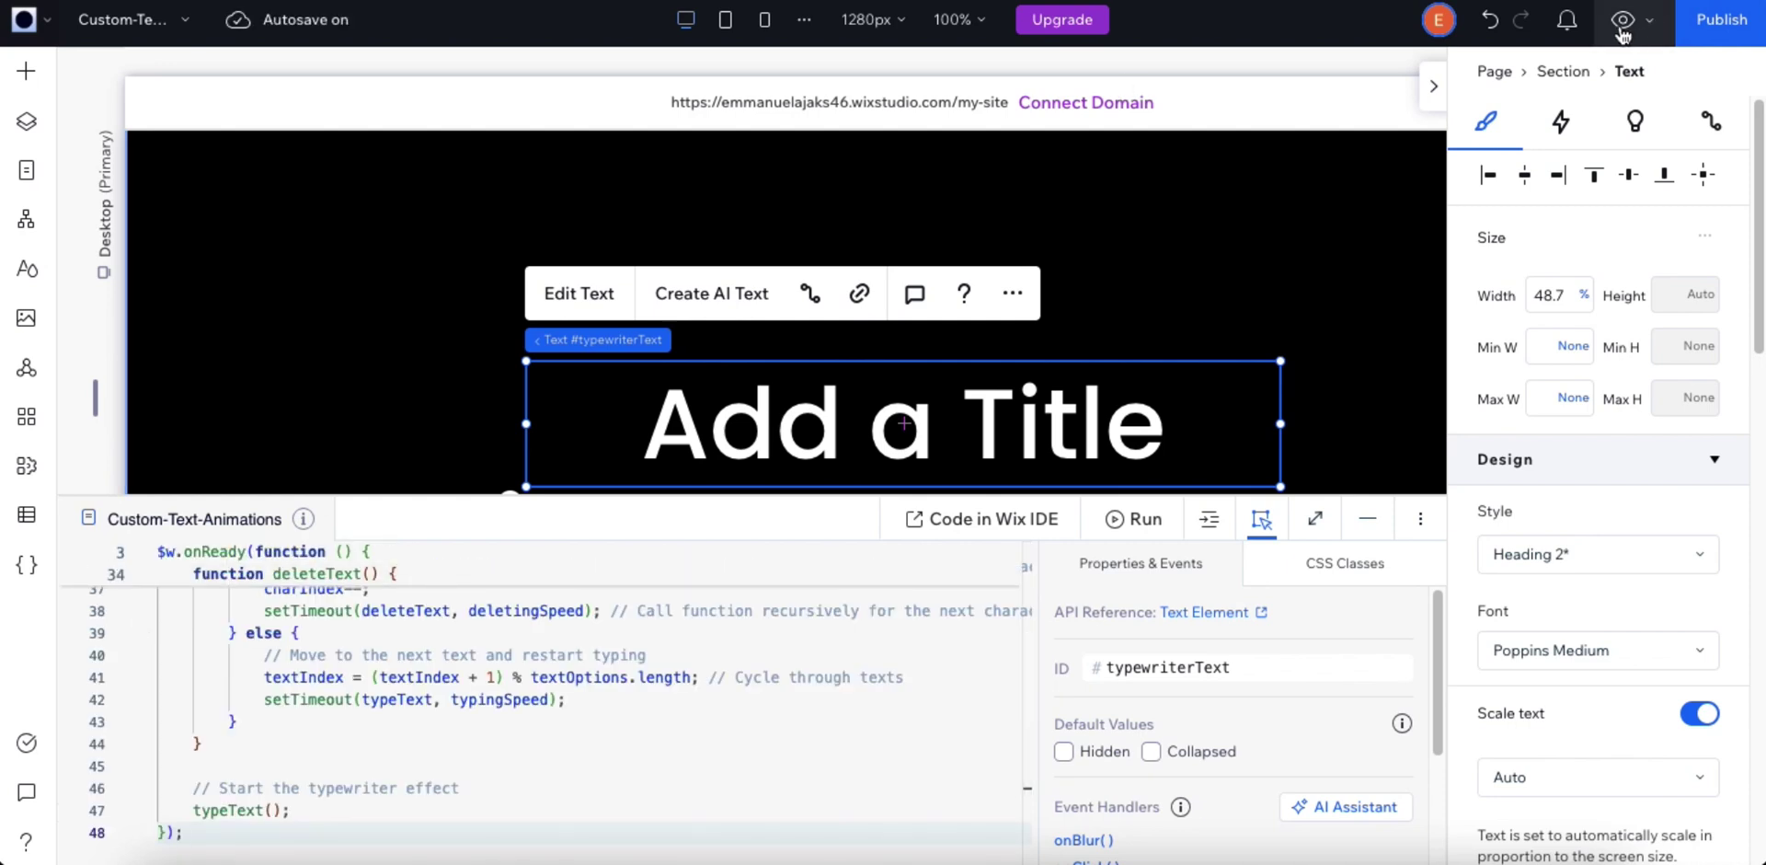
click(1622, 31)
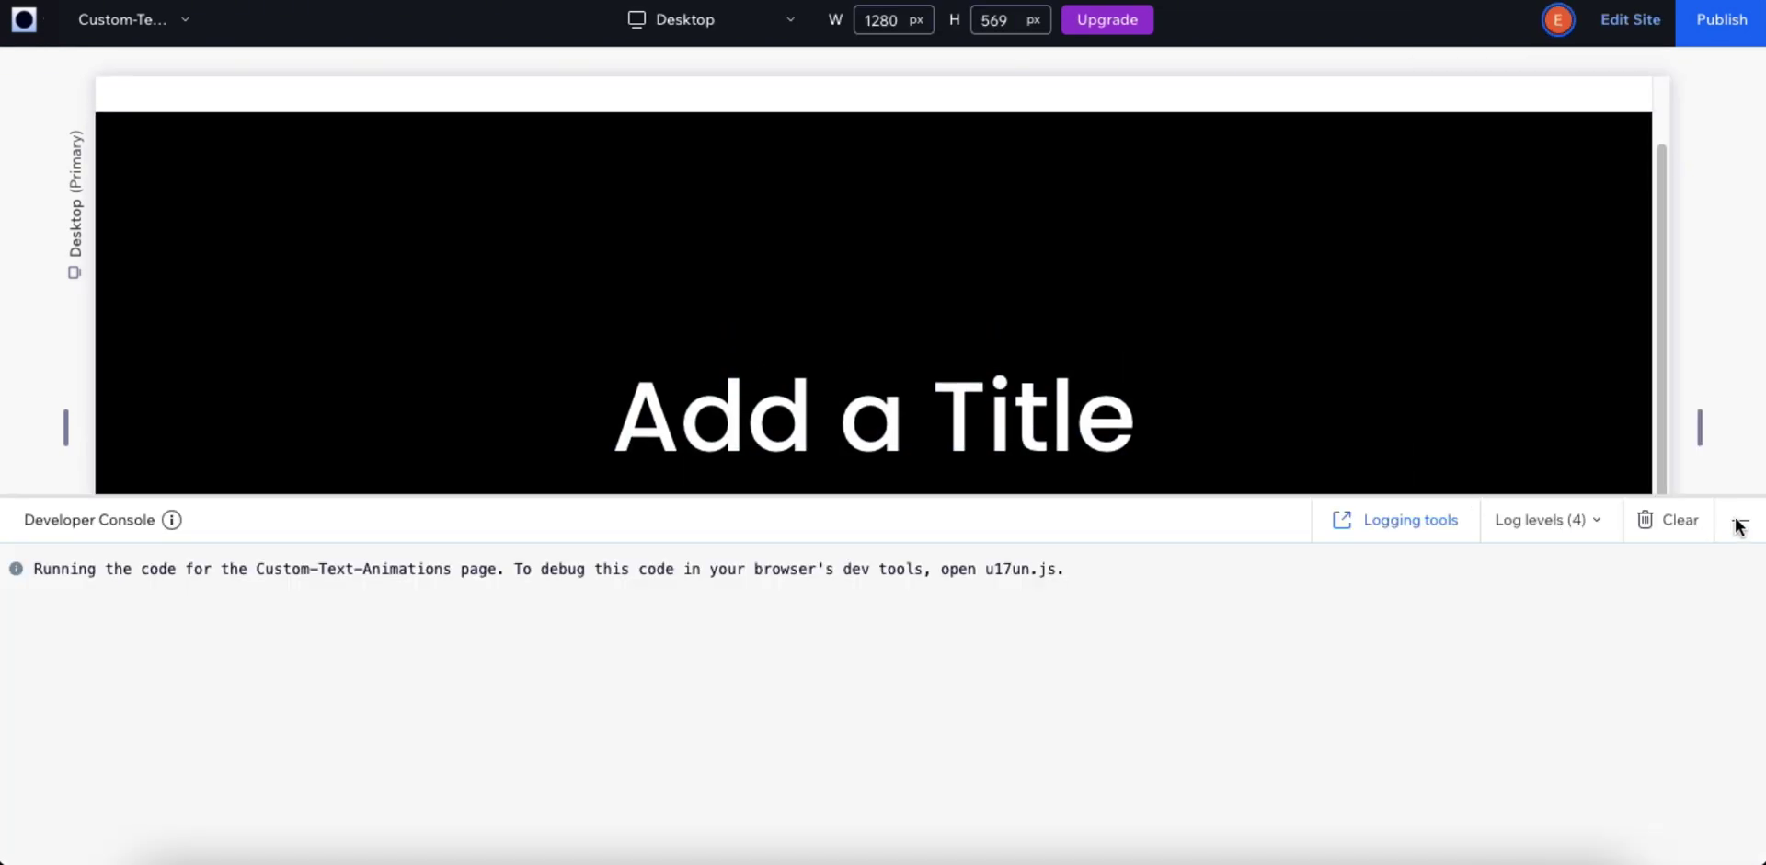
click(1739, 525)
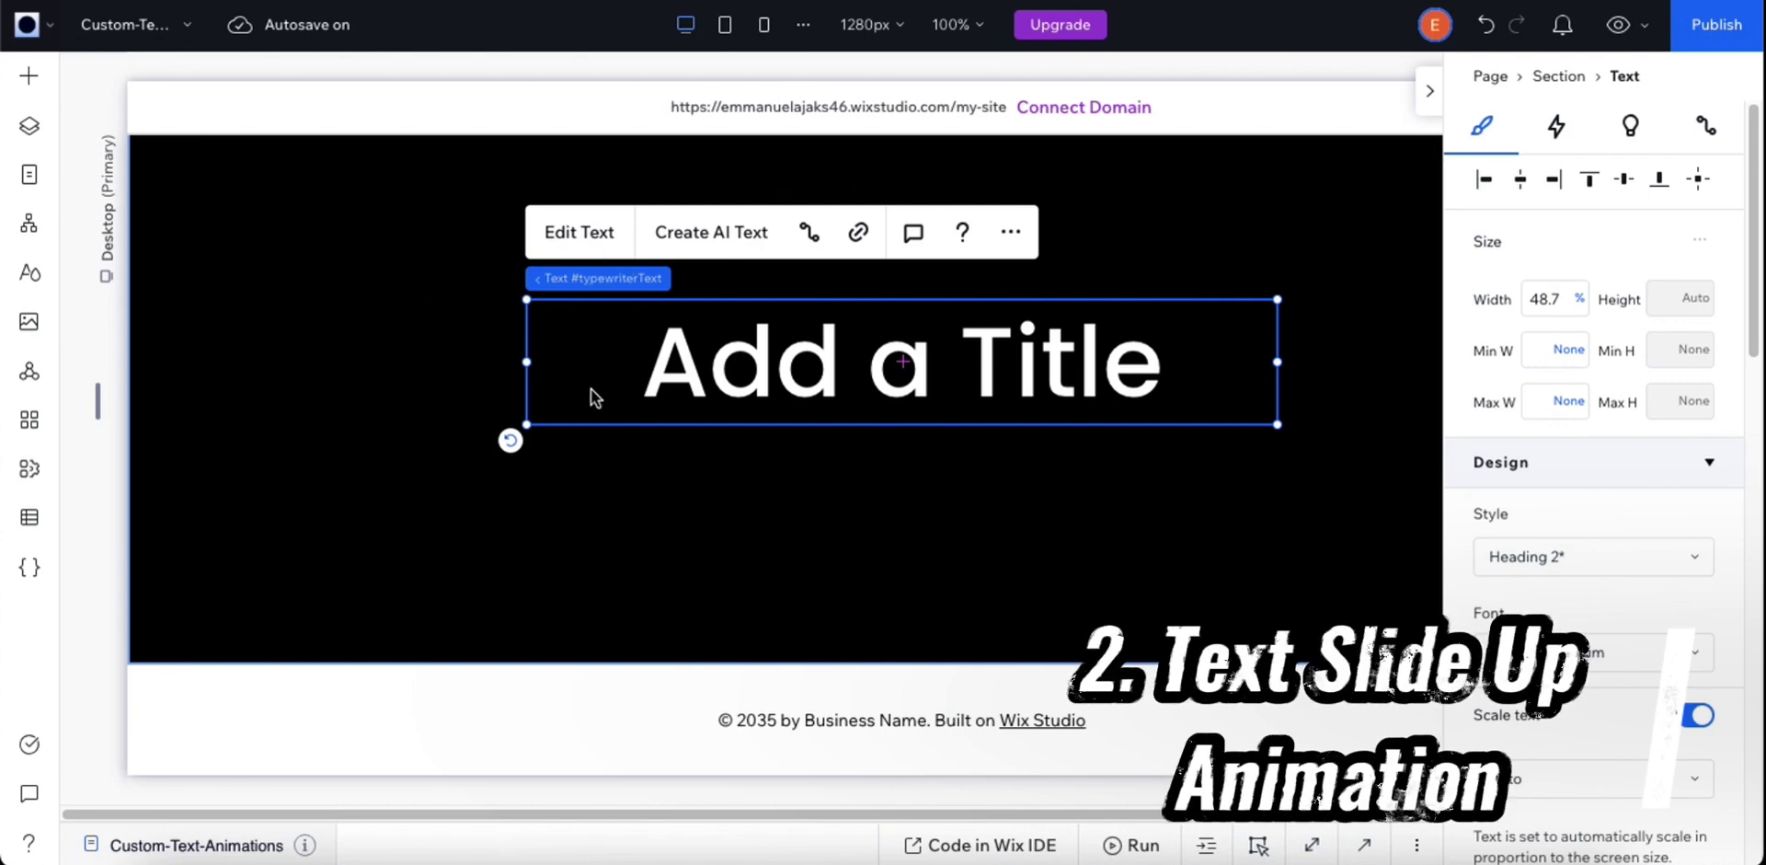
Step: Duplicate the black section #section5 from the layers list, and close the list
click(35, 132)
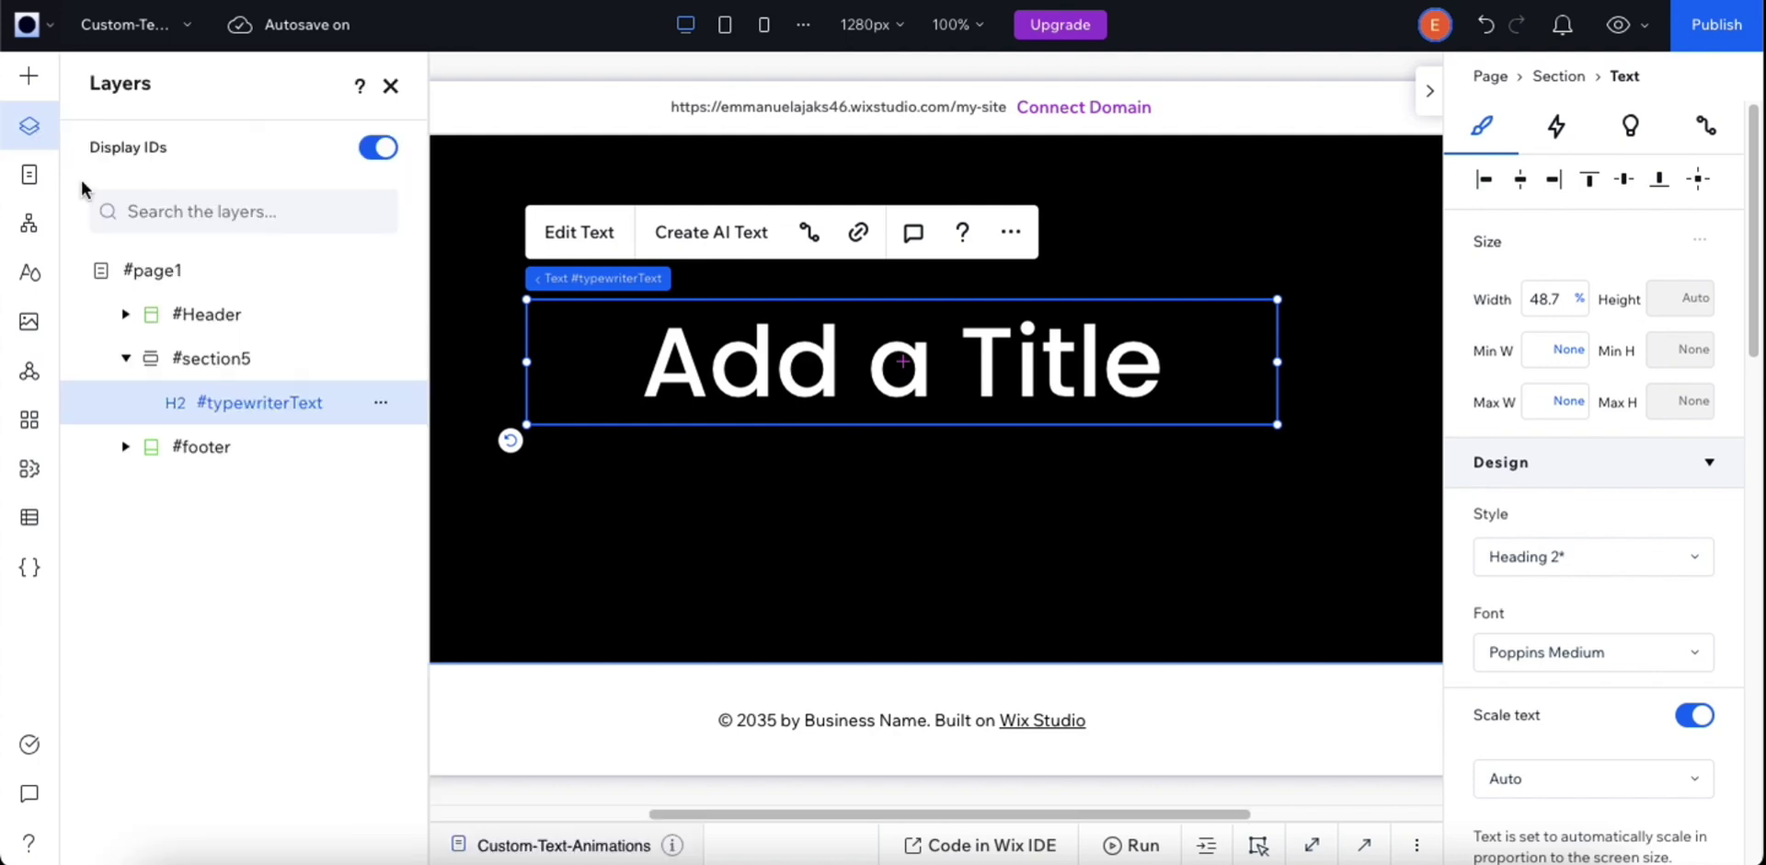
click(381, 360)
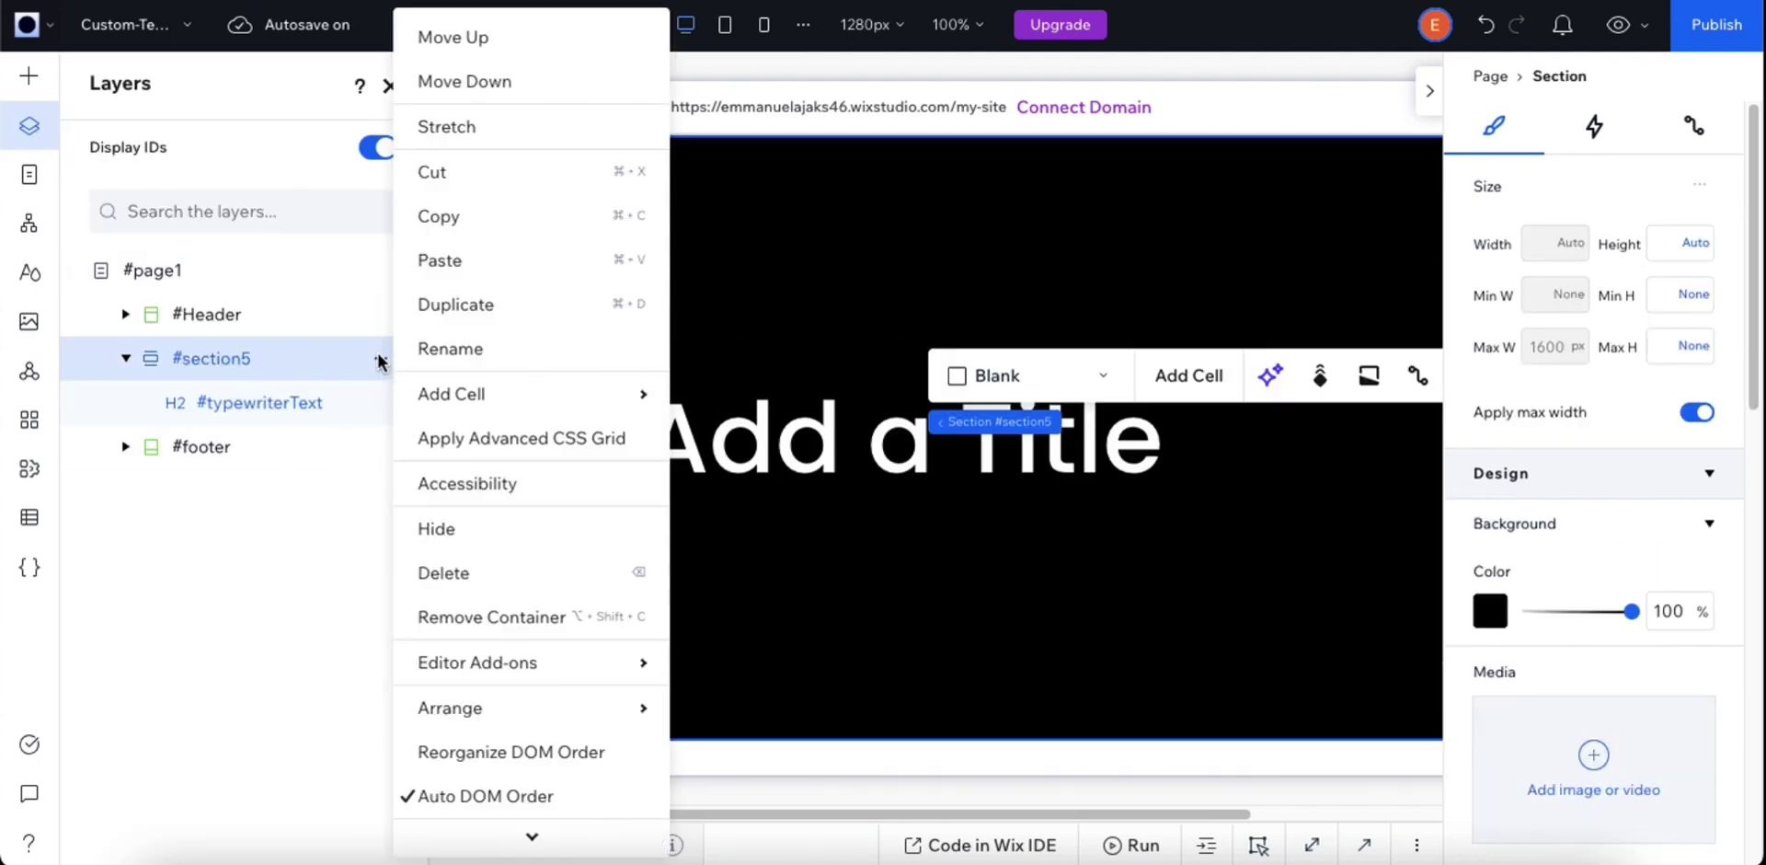
click(431, 307)
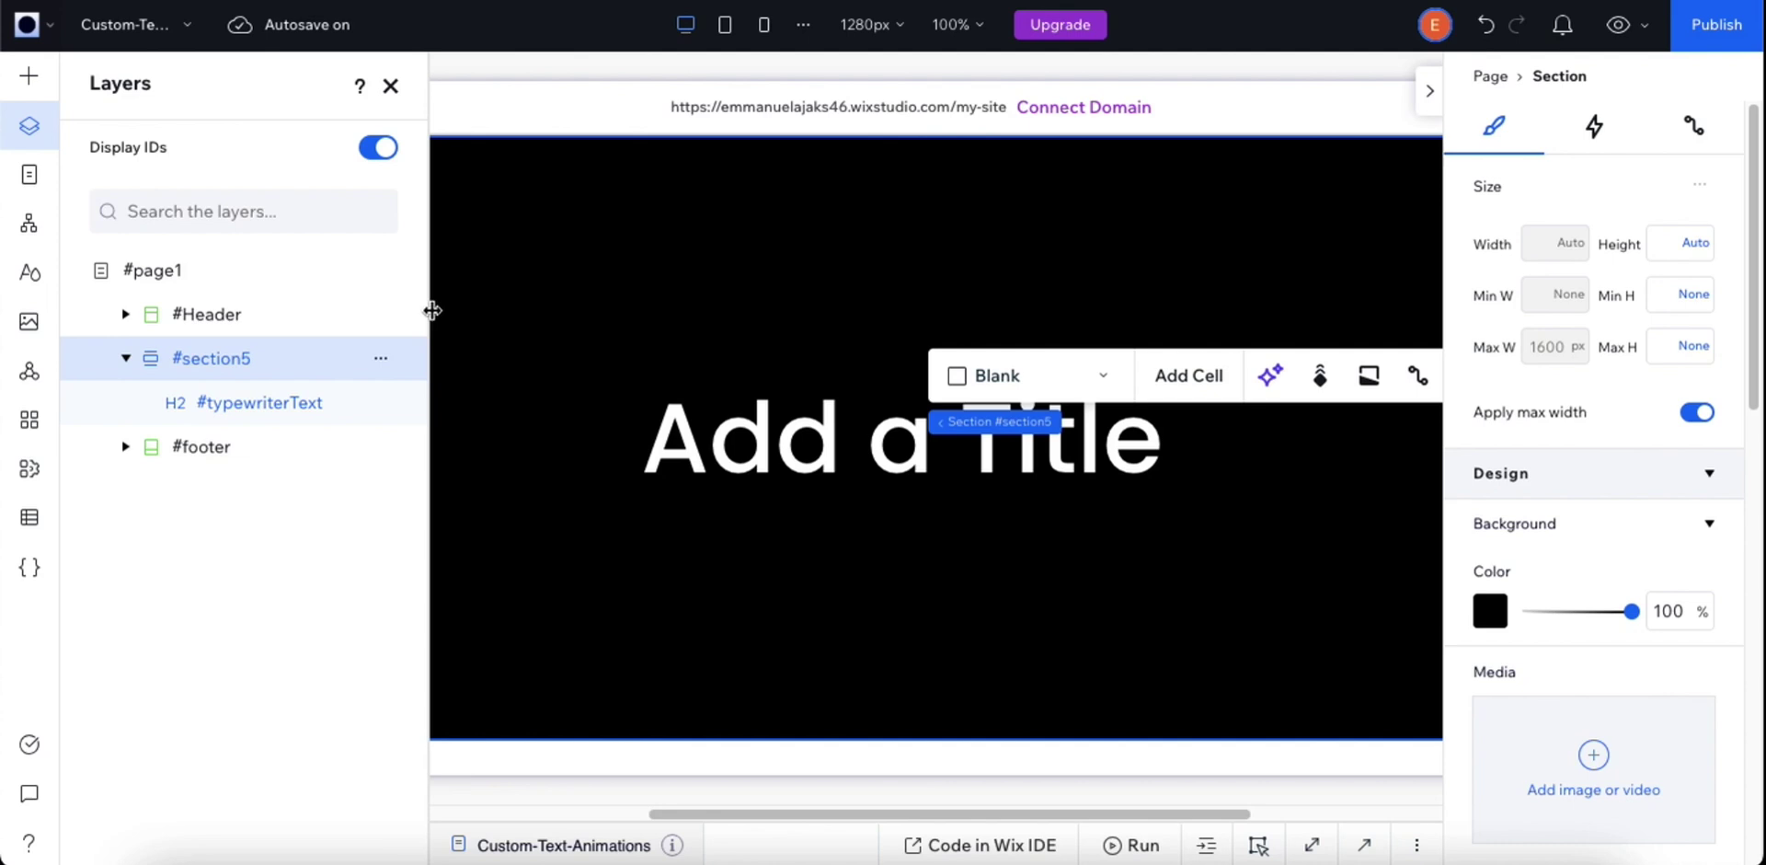
click(391, 88)
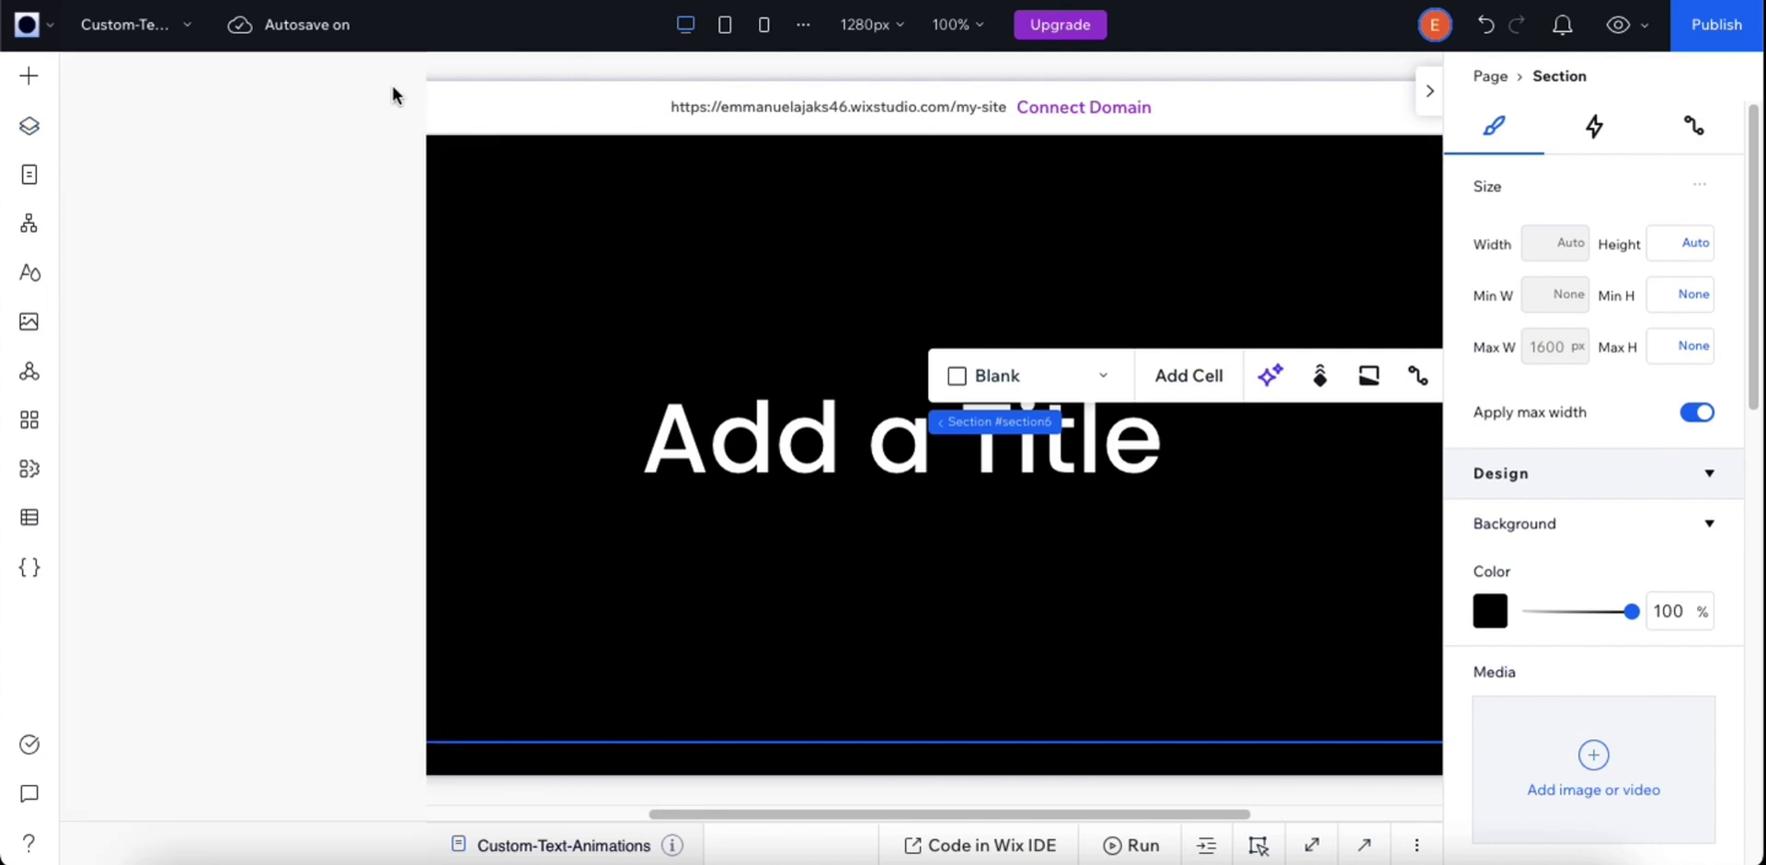
Step: Replace the placeholder title in the duplicated black section #section6 with "Text Slide Up Animation"
click(905, 372)
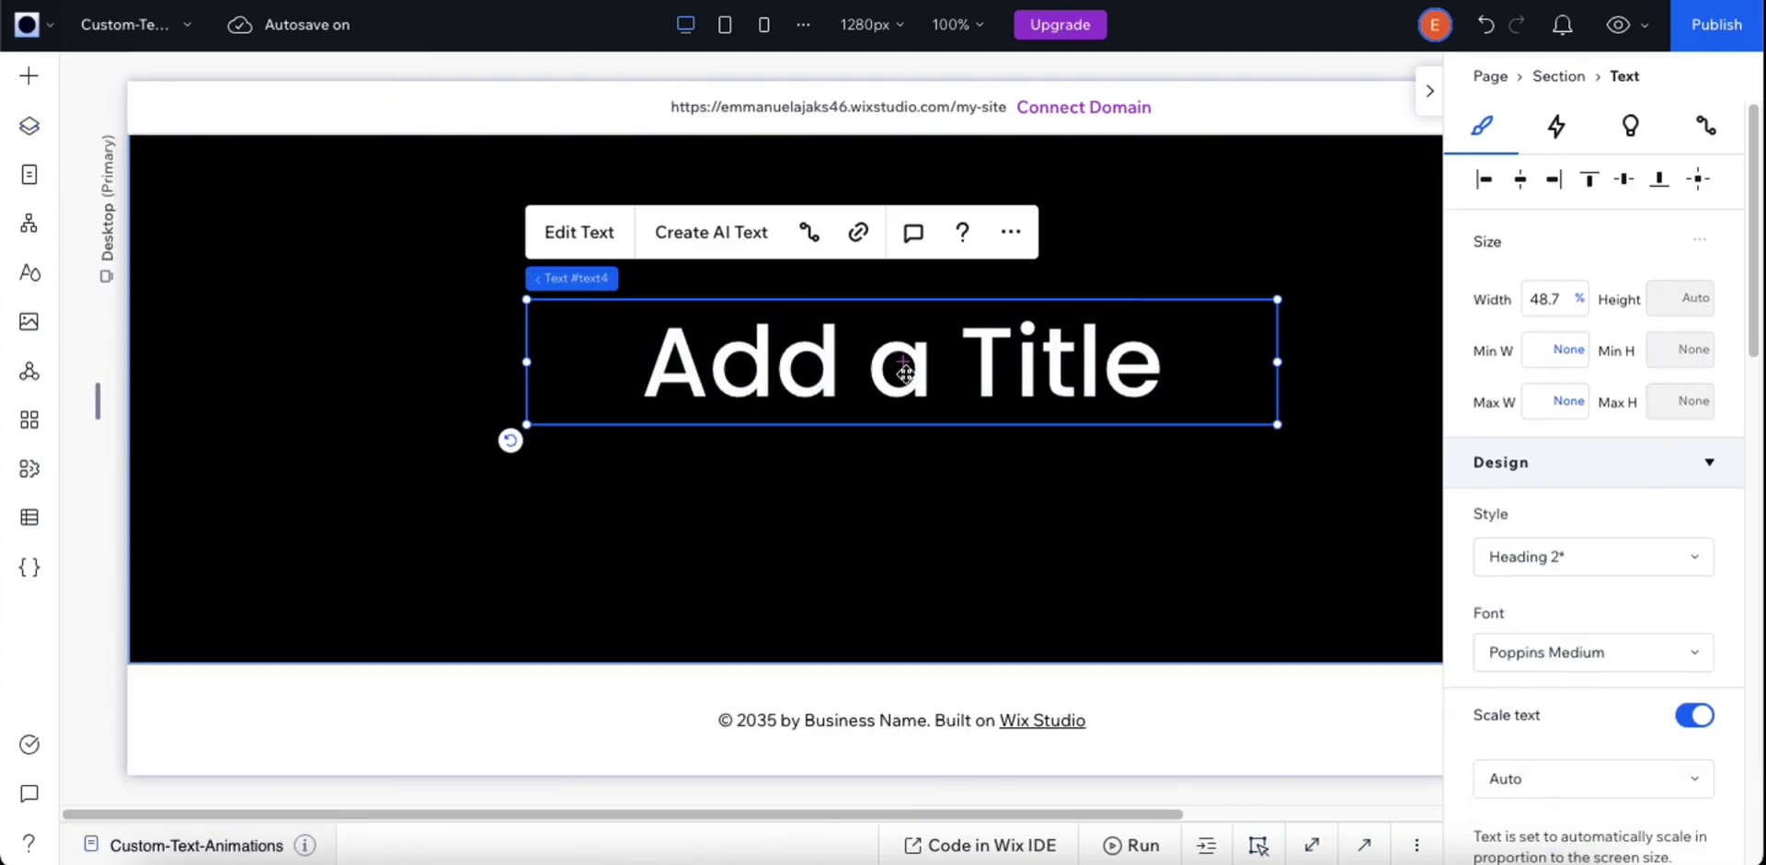
click(592, 241)
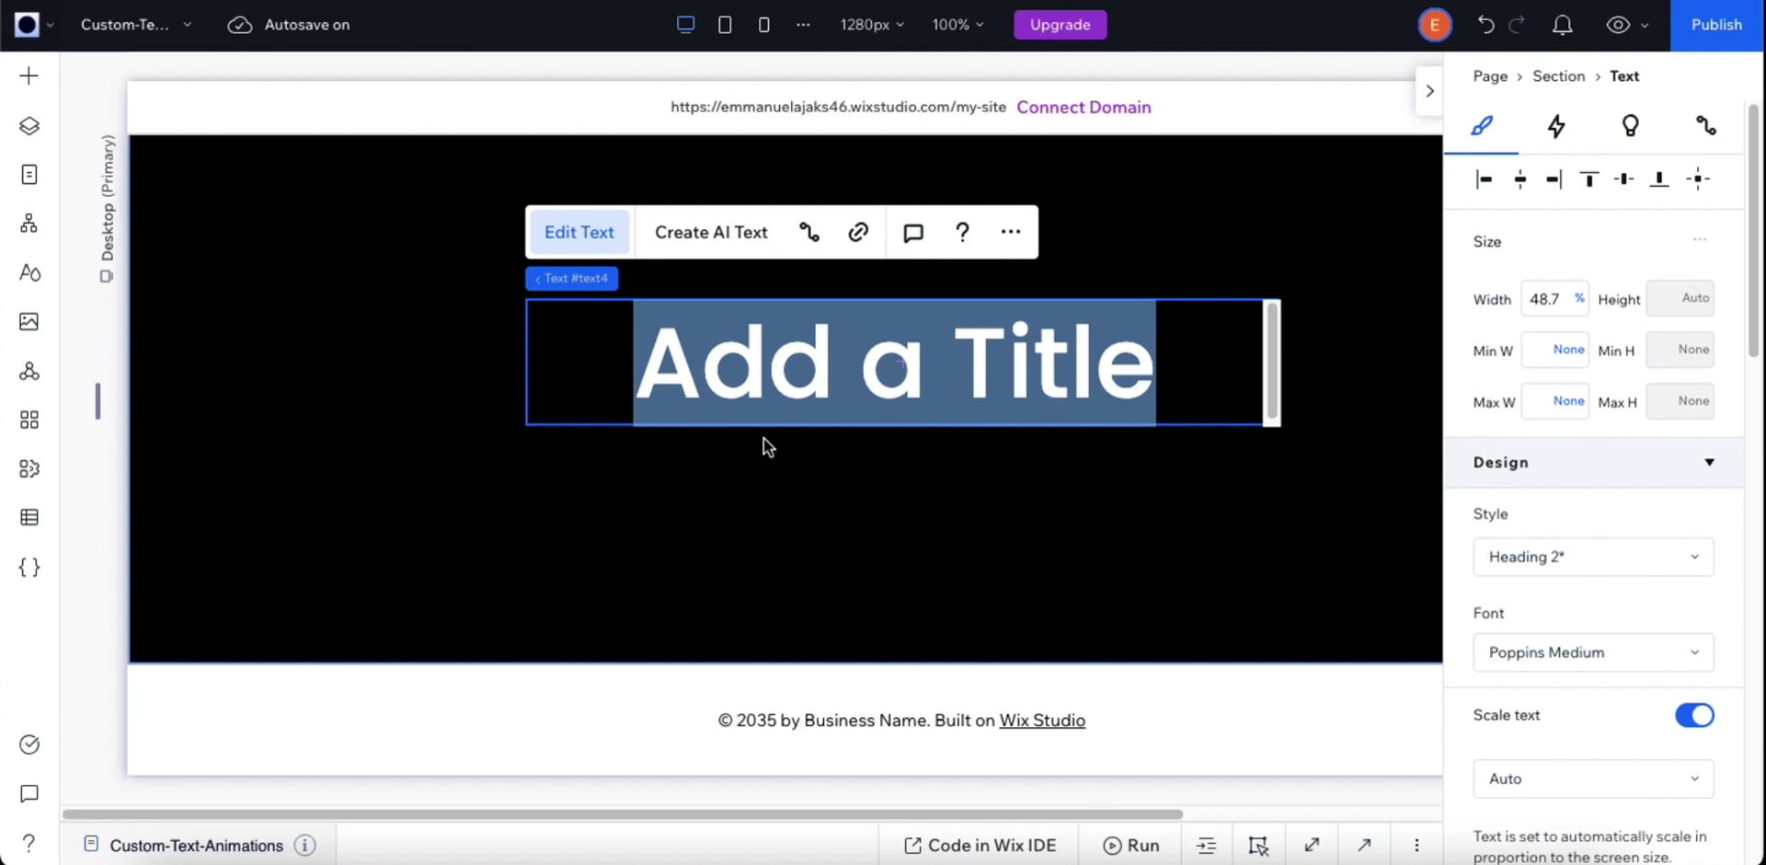
text(Text S)
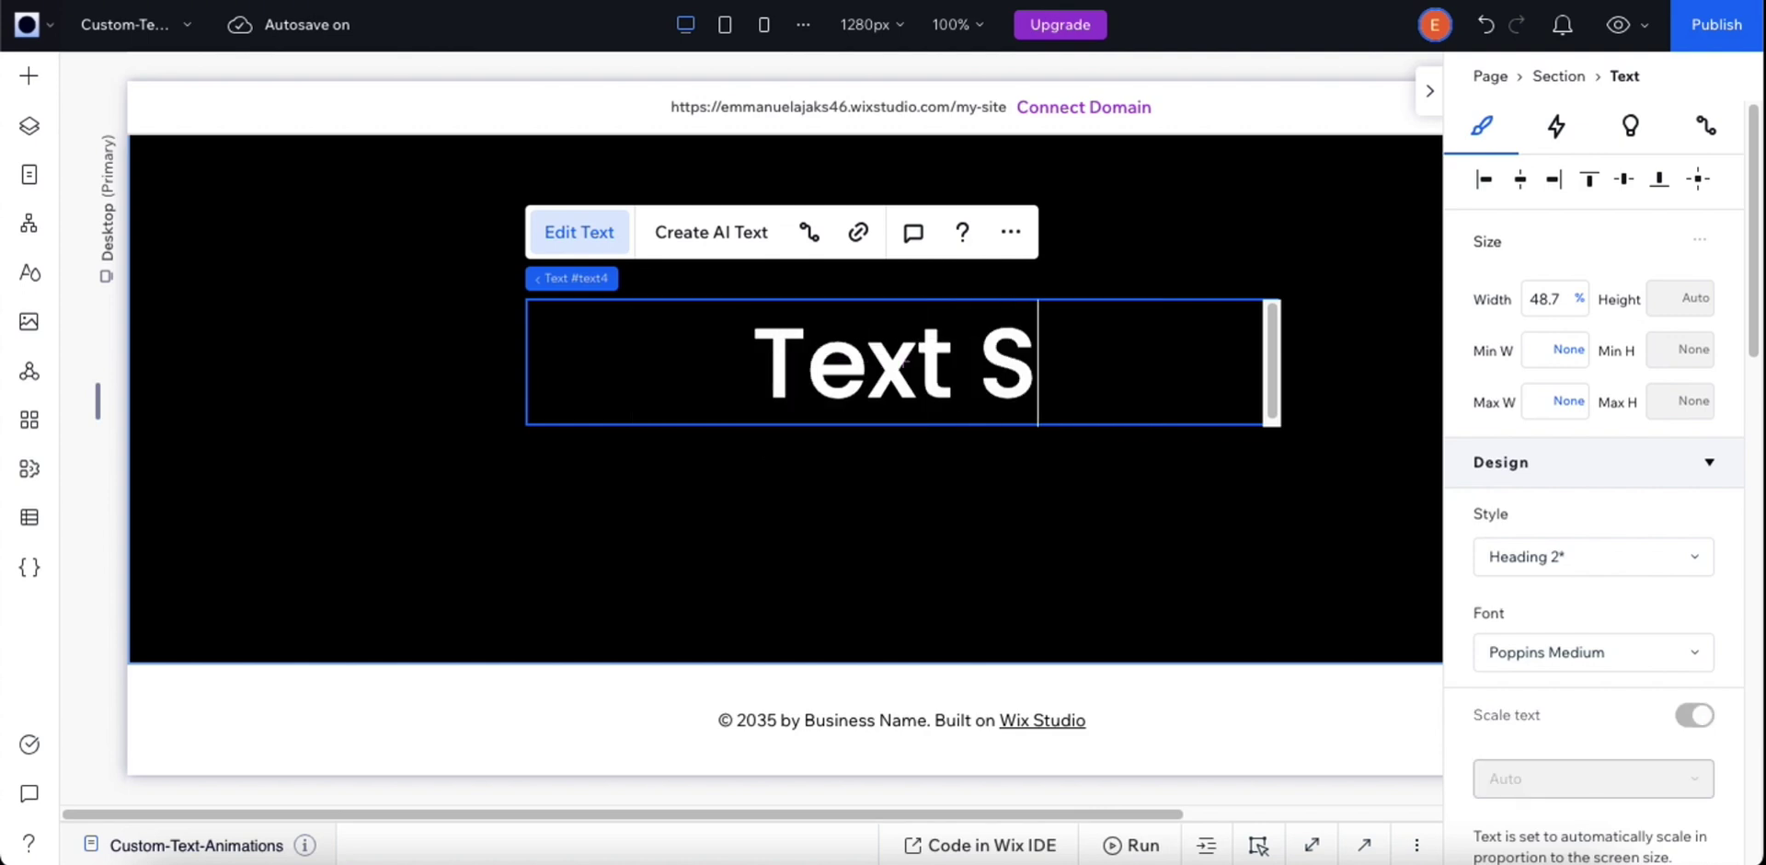
text(lide Up A)
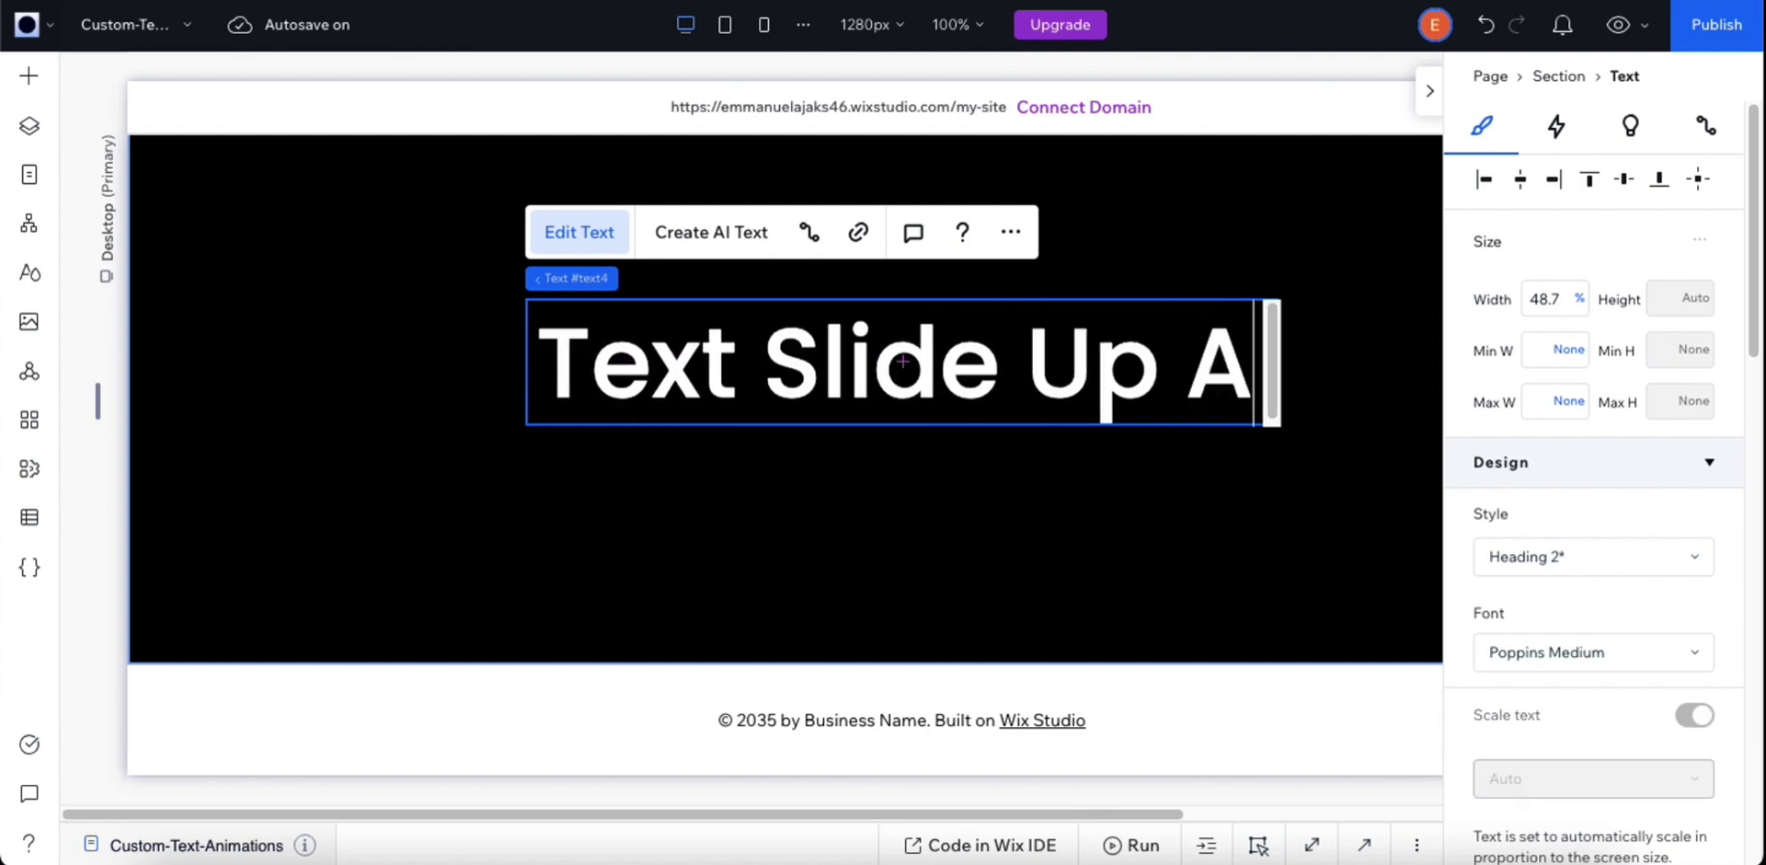
text(nimation)
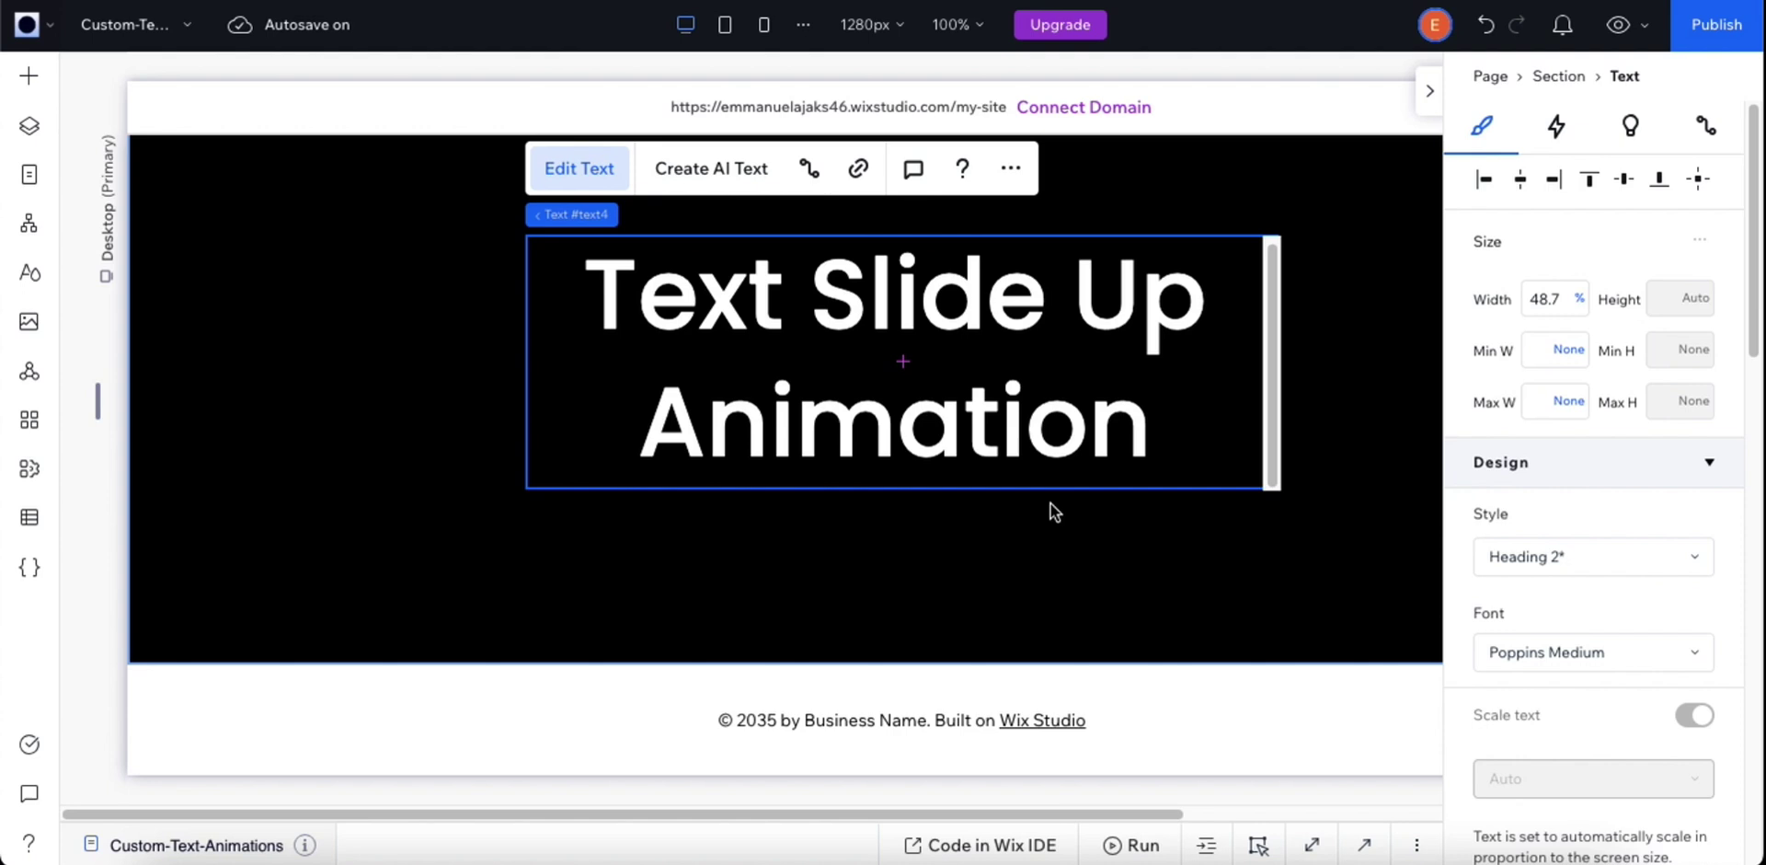
click(692, 357)
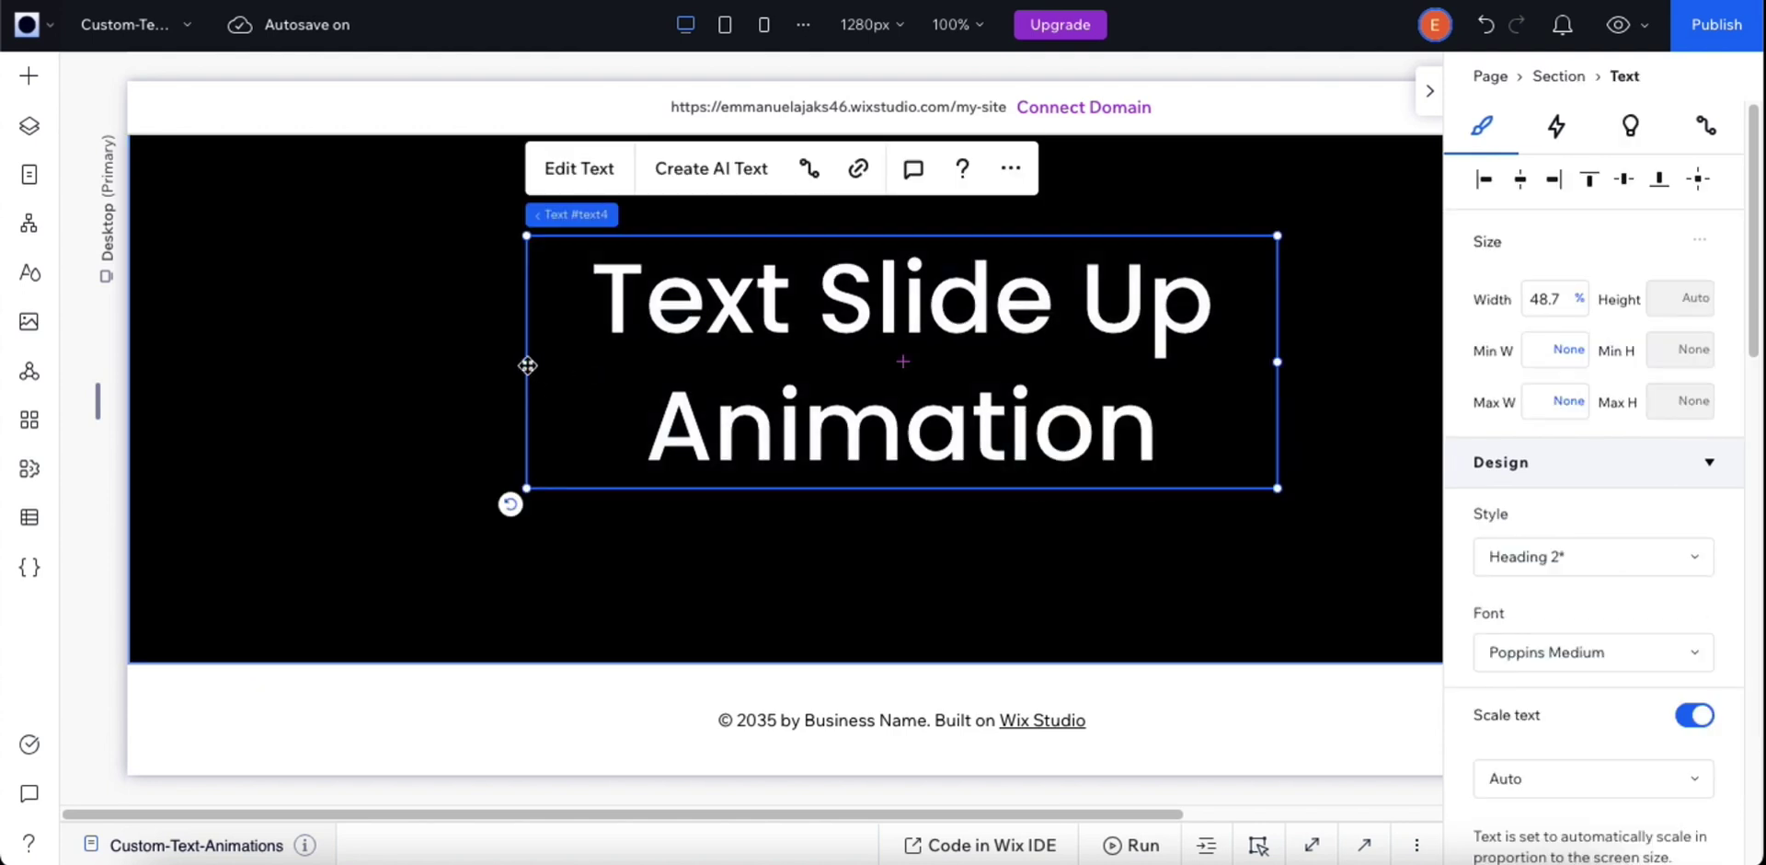
Step: Widen the "Text Slide Up Animation" text box to about 65.7% and center it in its section
click(469, 368)
drag(526, 368, 288, 386)
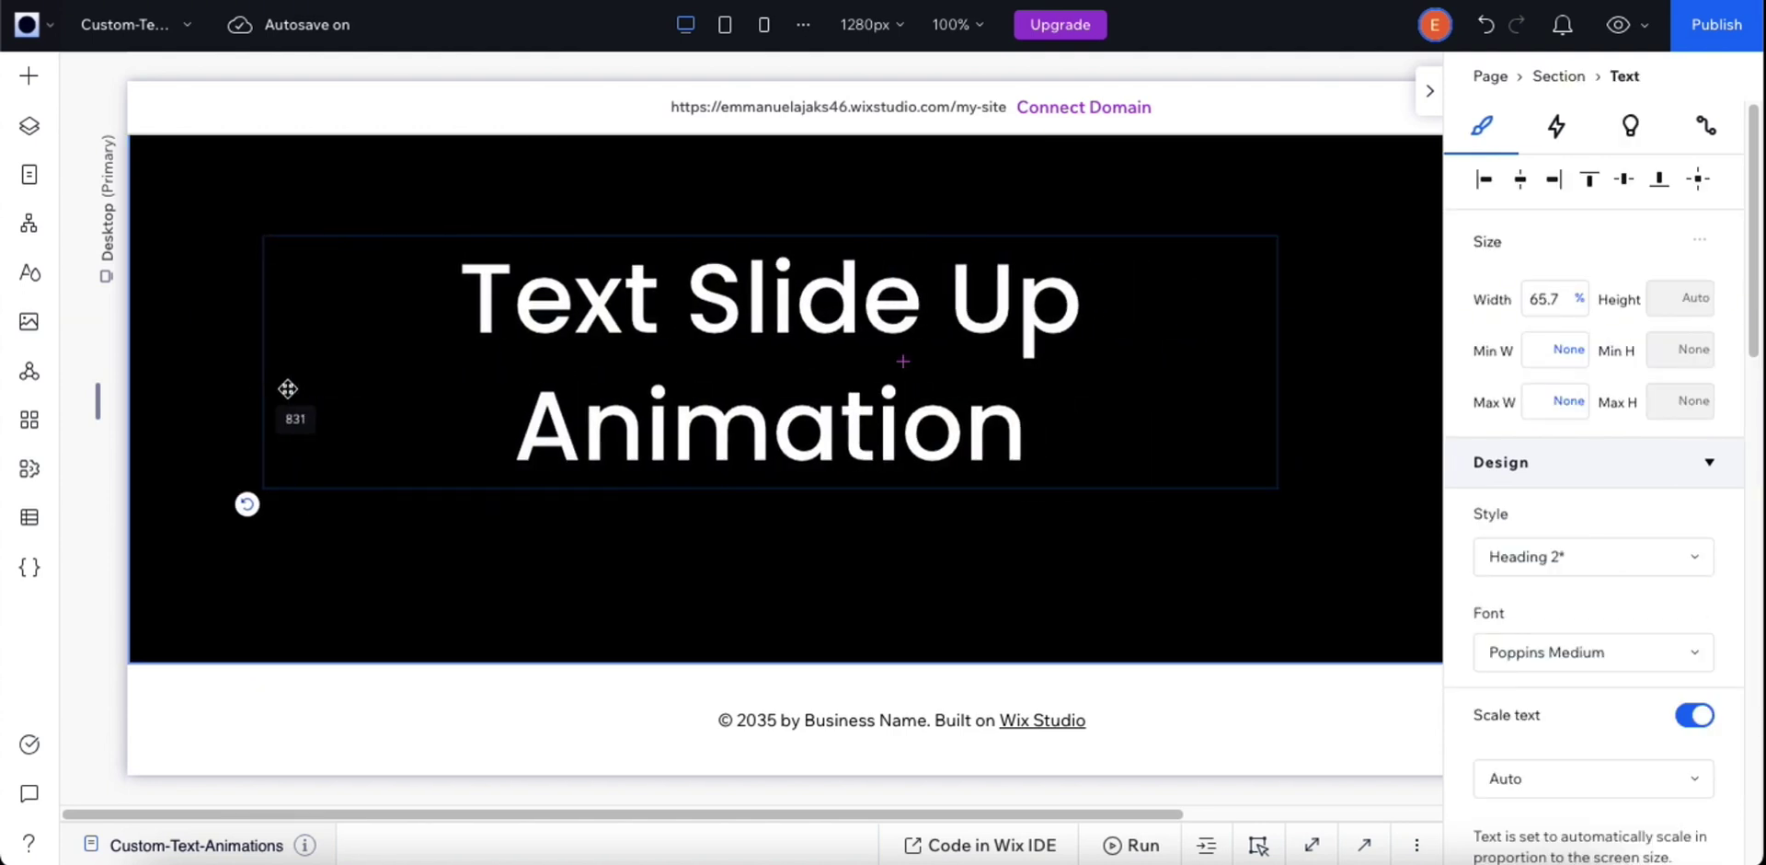
click(1697, 178)
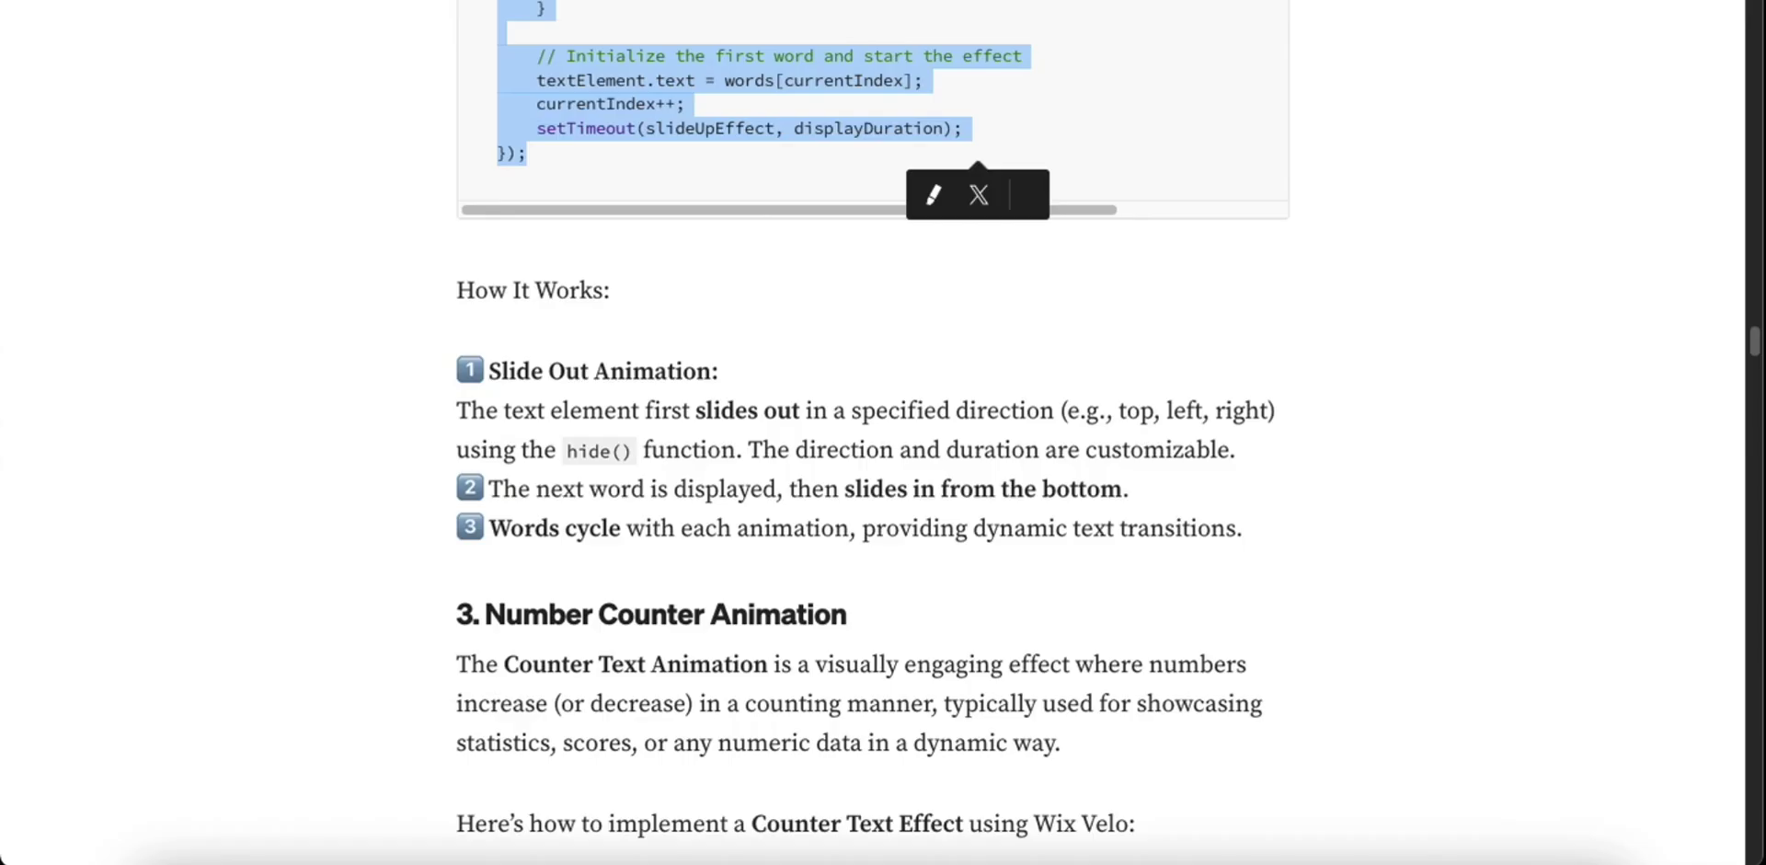
Step: Switch to the Medium article and copy the complete code block under "2. Text Sliding Up Animation"
scroll(835, 476, up, 10)
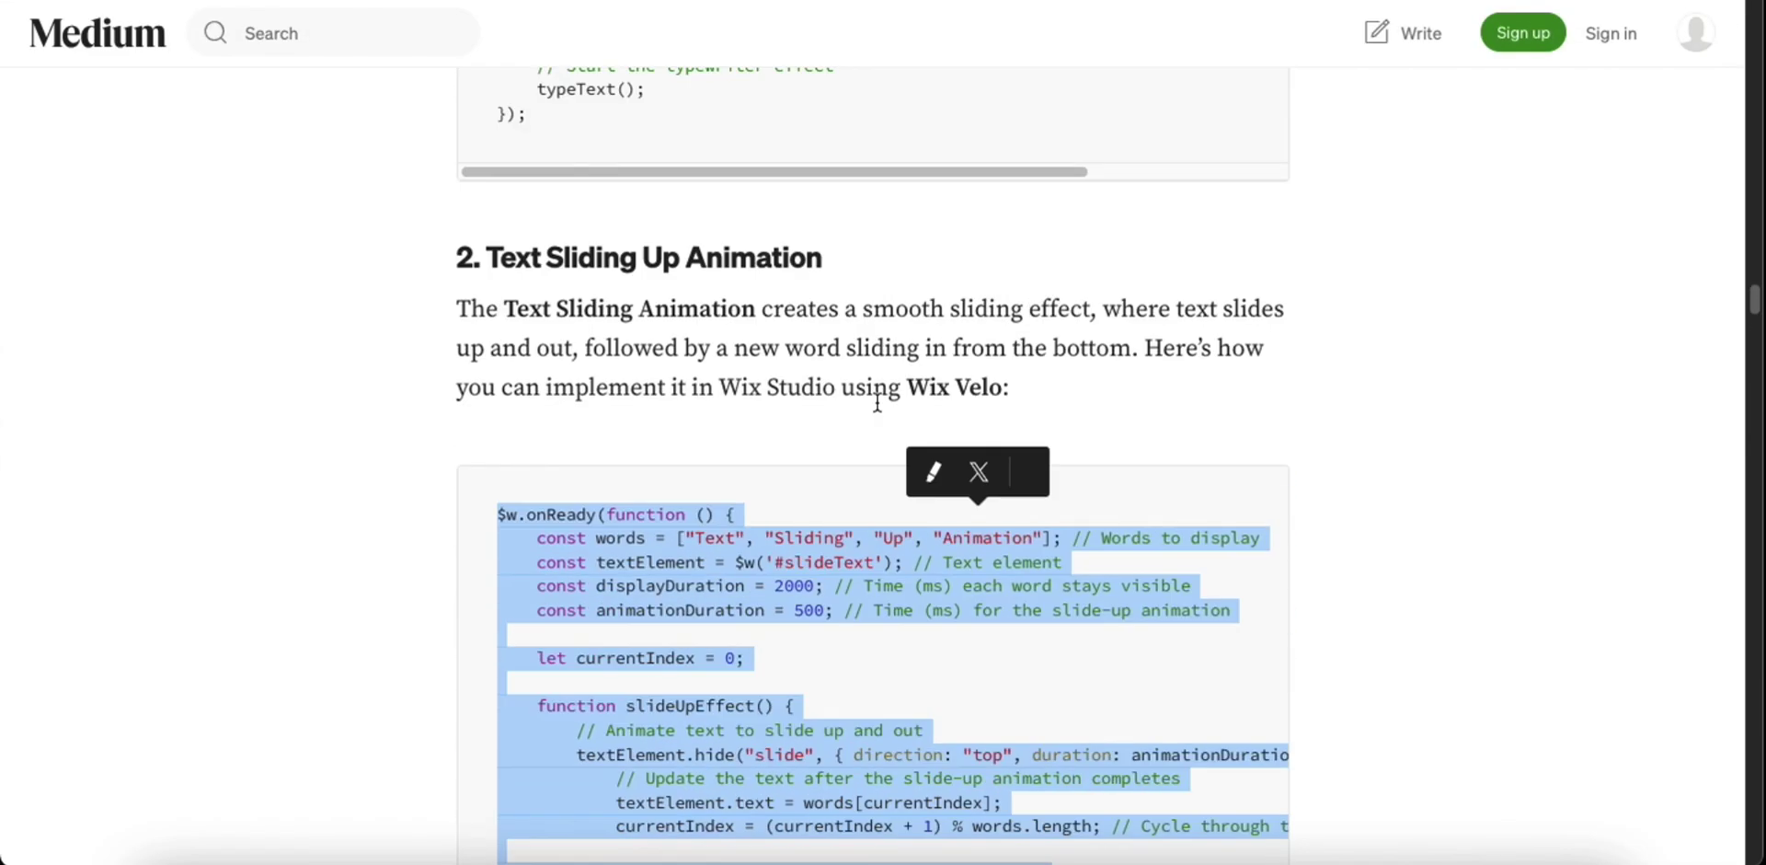
scroll(768, 523, down, 3)
right_click(772, 476)
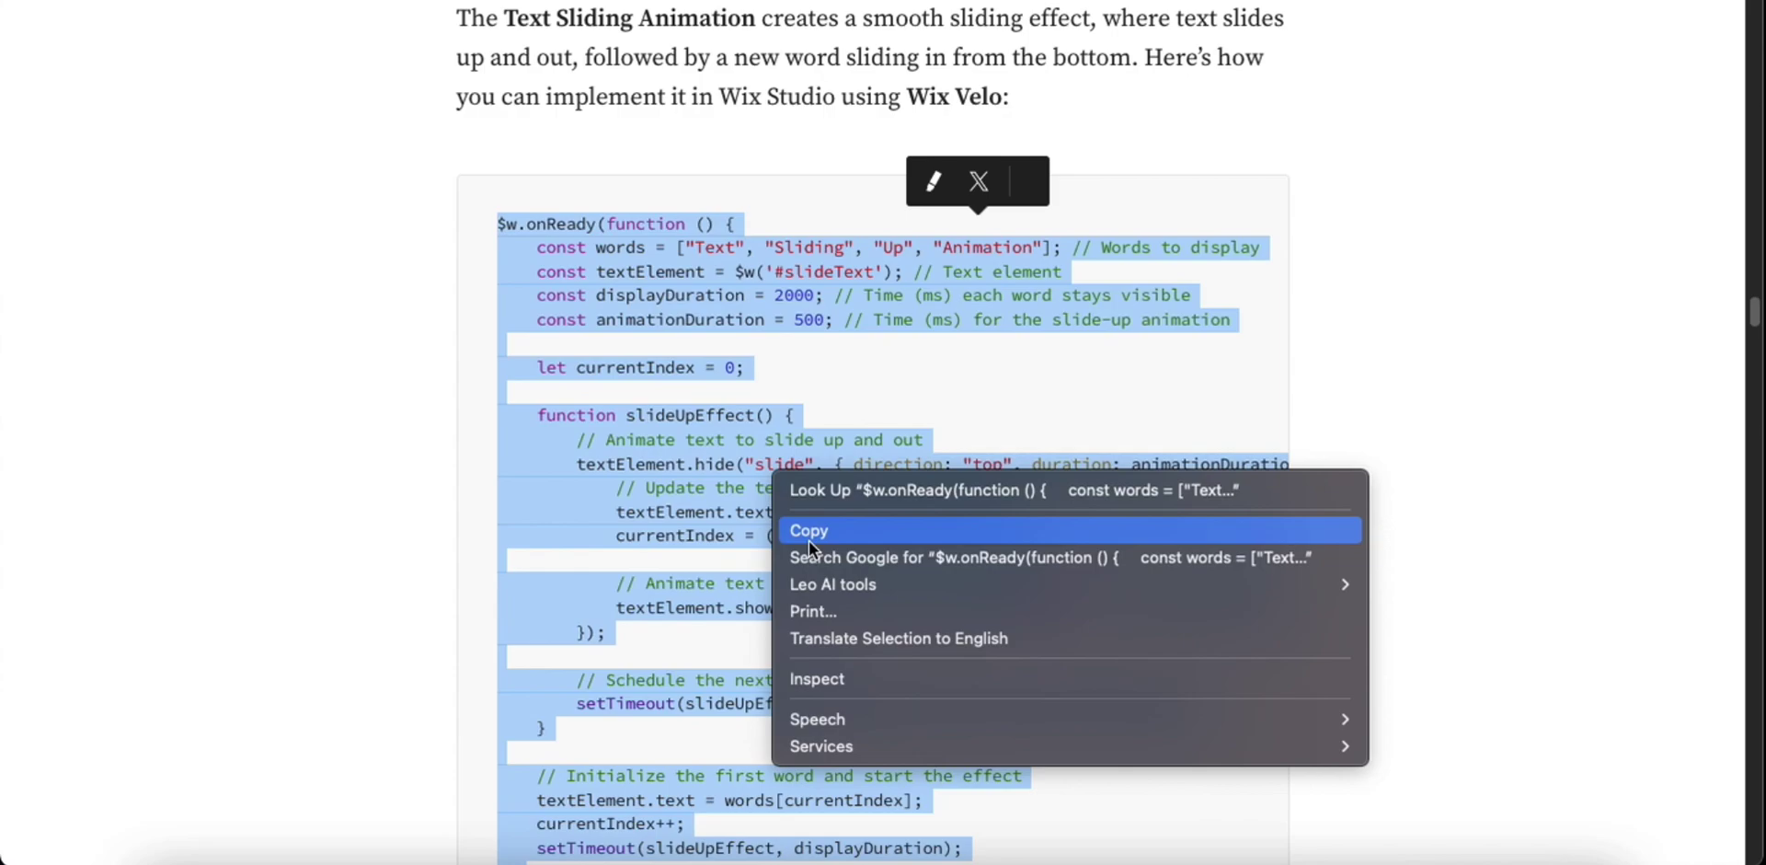
click(811, 541)
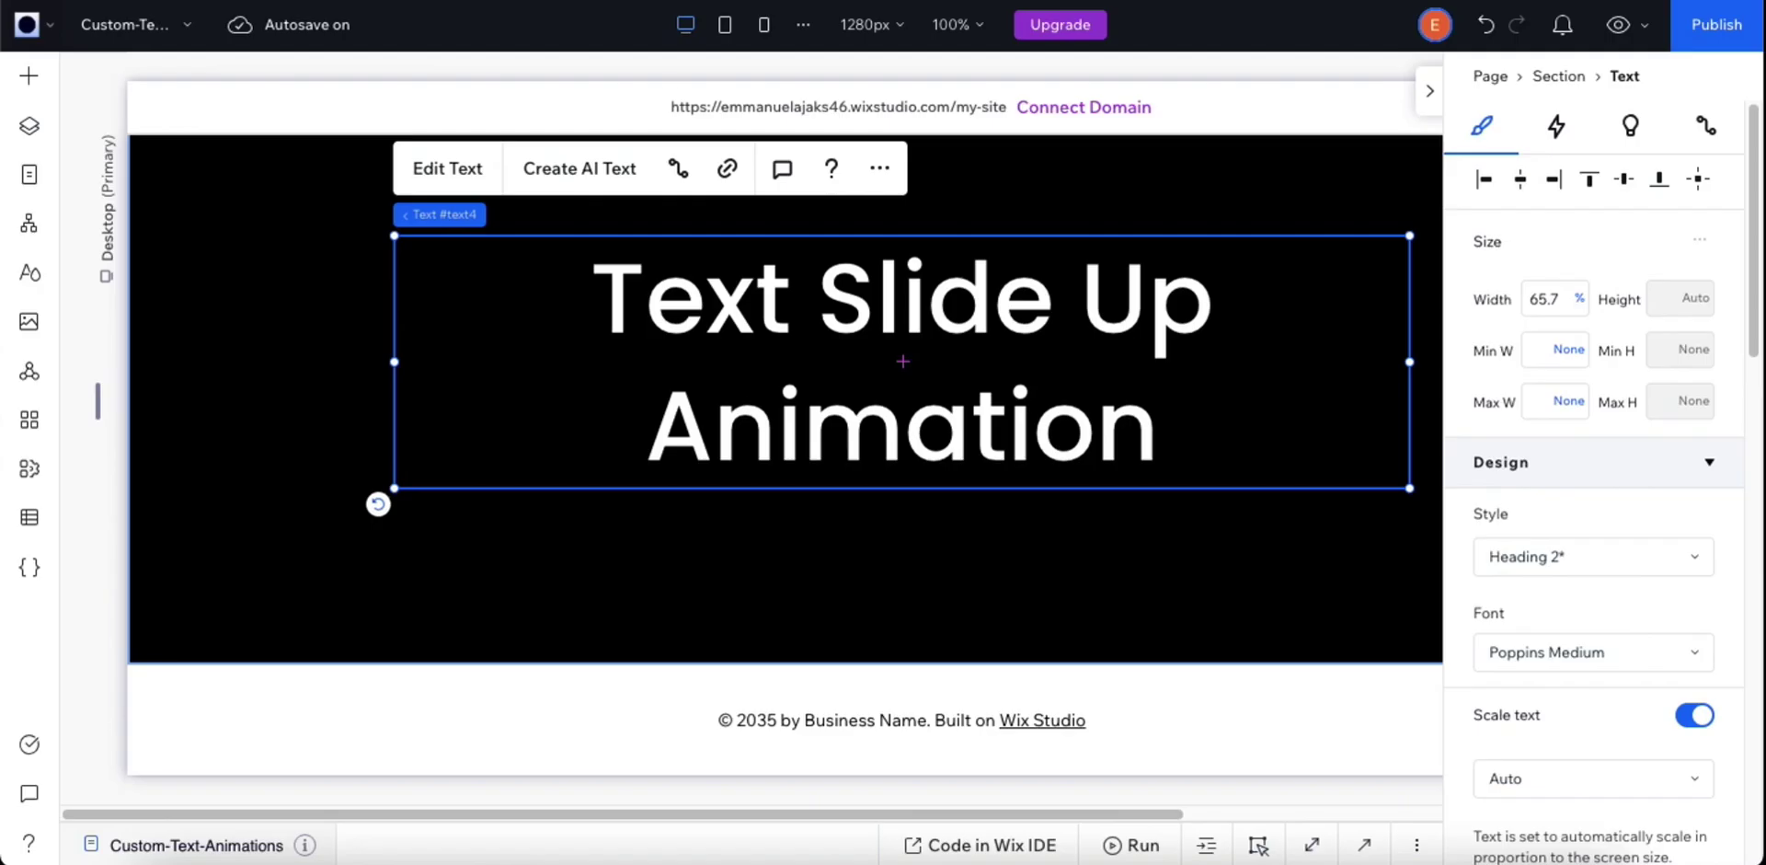
Step: Add the comment "//Text Slide Up Animation" below the typewriter code on the page and paste the copied sliding code under it
click(1365, 854)
click(579, 674)
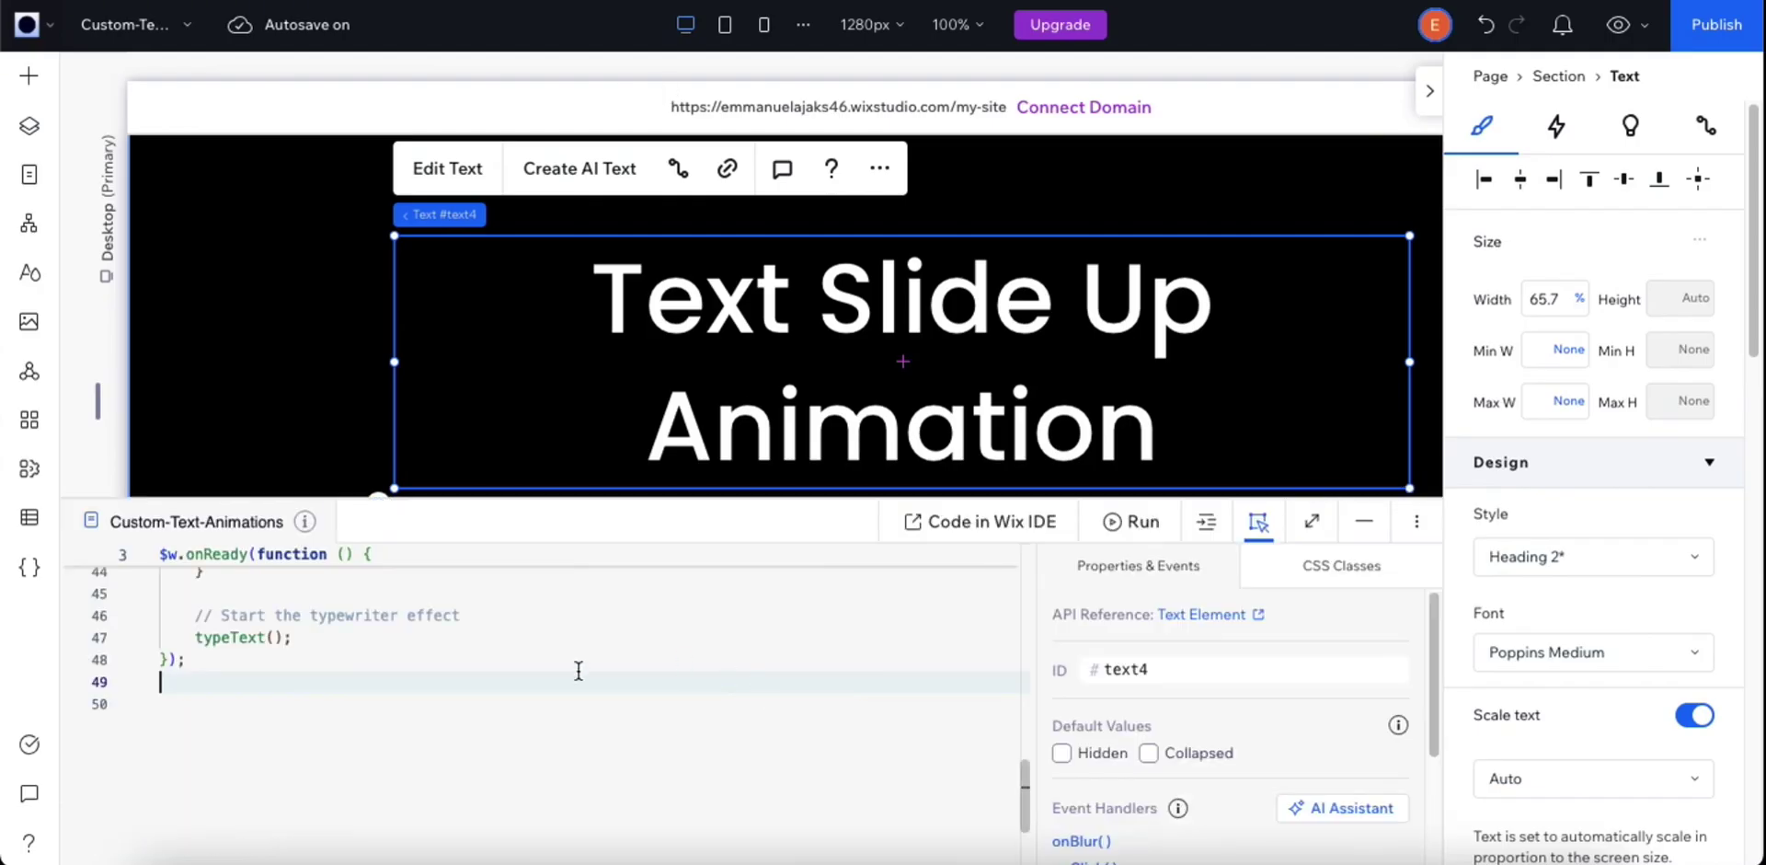
key(Return)
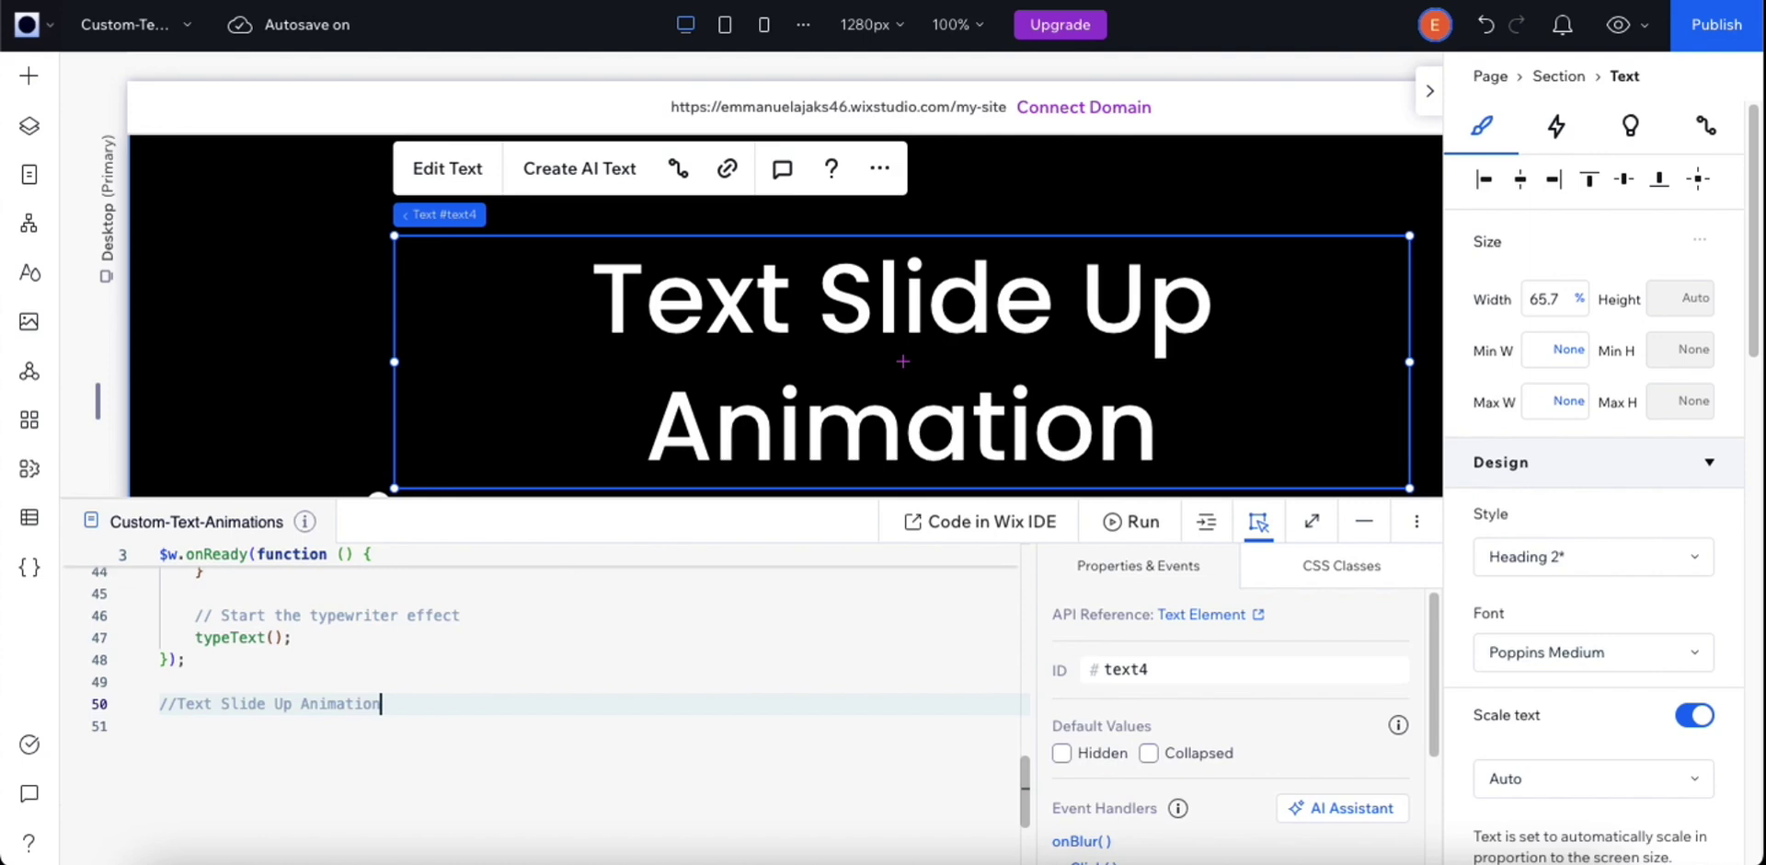
key(ctrl+v)
scroll(488, 741, up, 5)
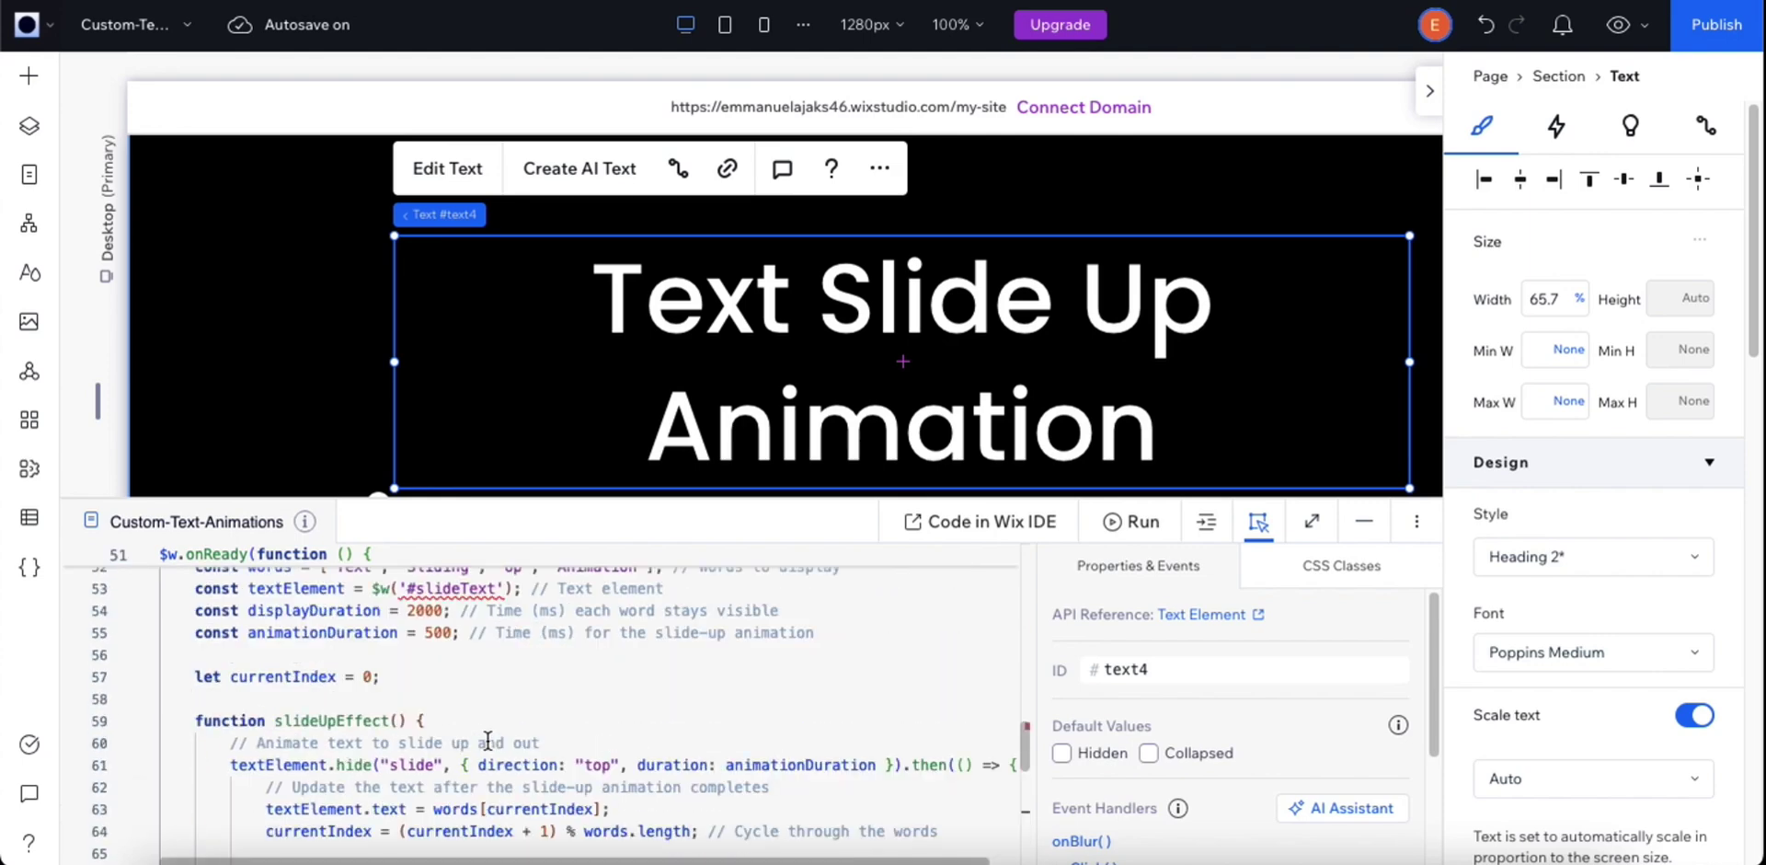
scroll(487, 740, up, 2)
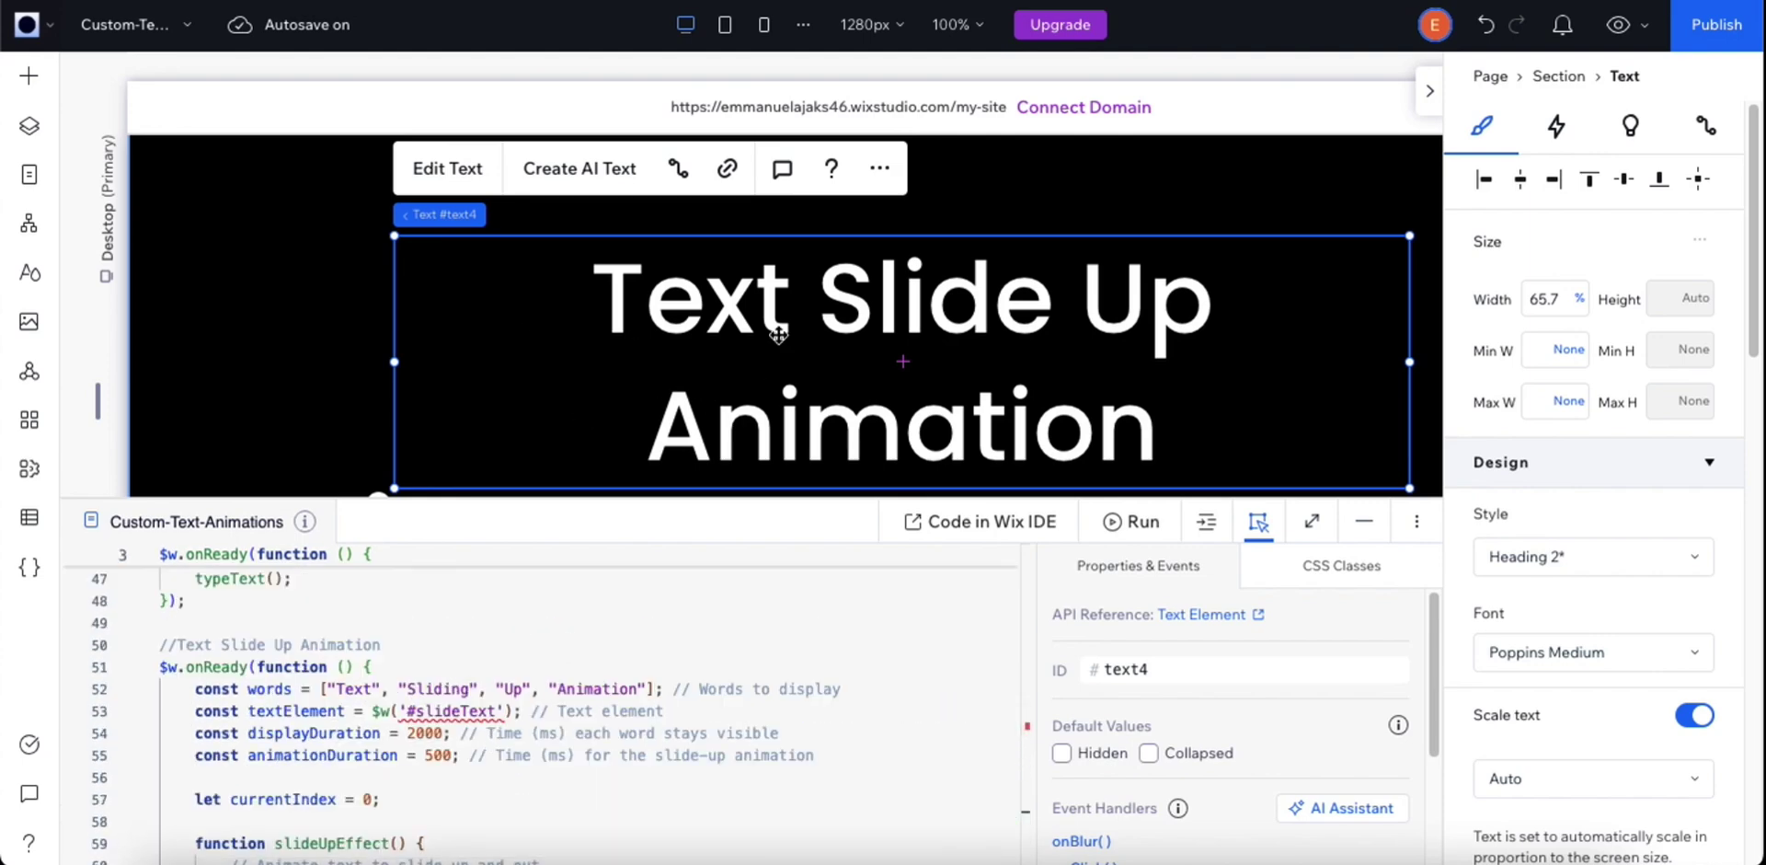
Step: Change the slide-up heading's element ID to slideText to match the selector in the code, and minimize the code editor
drag(496, 710, 412, 710)
right_click(442, 708)
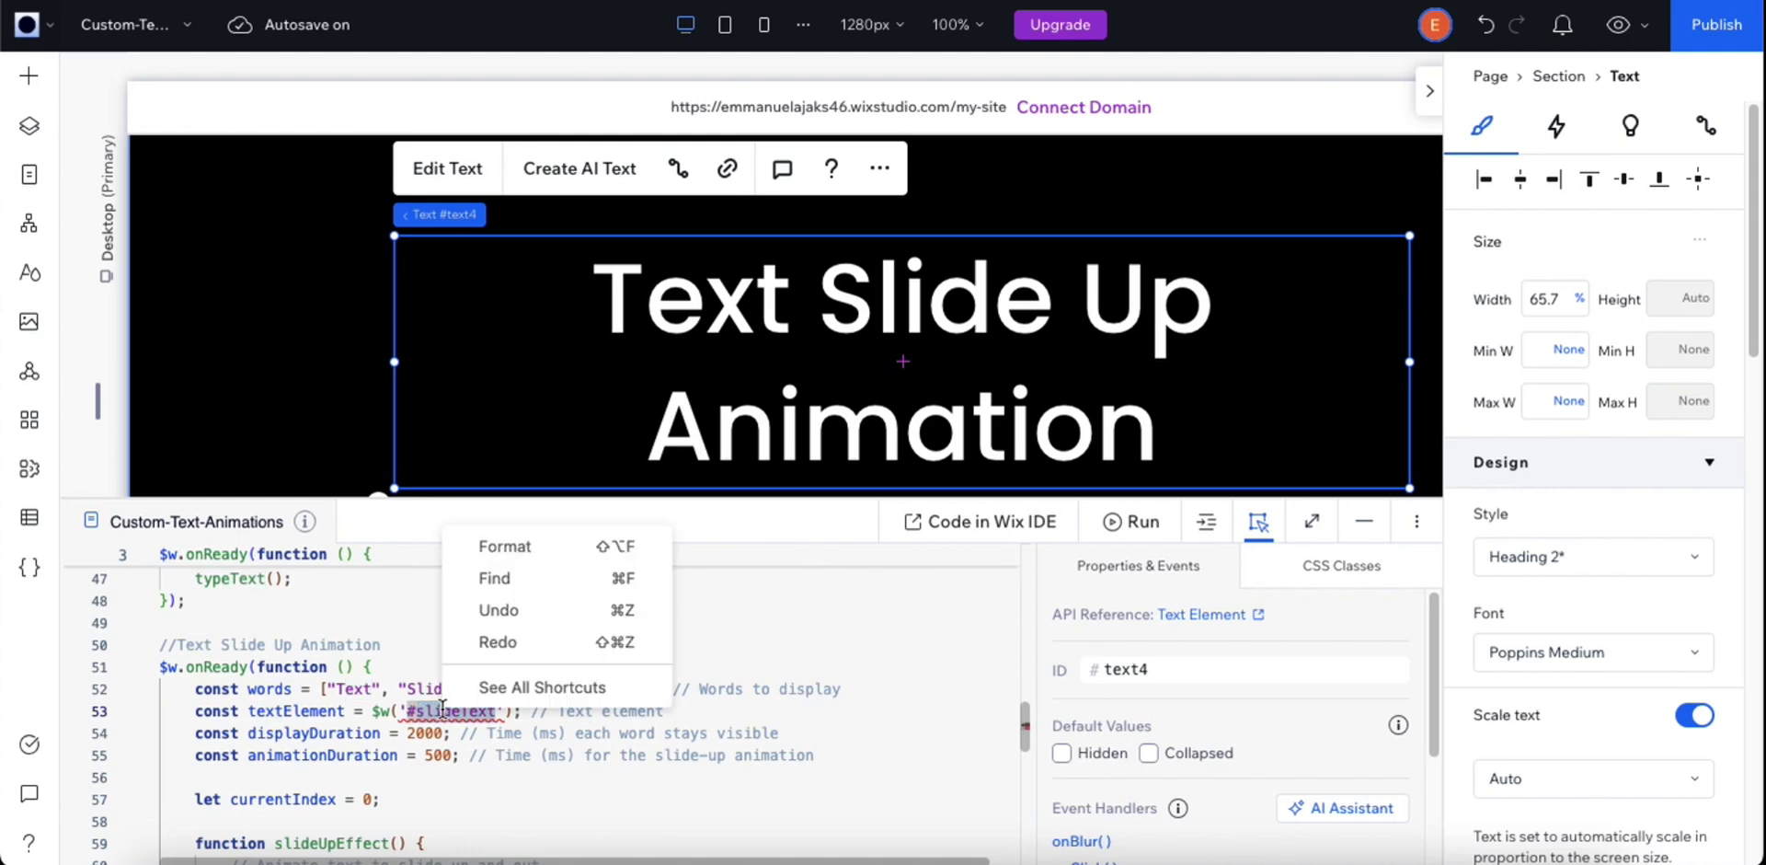
click(1187, 661)
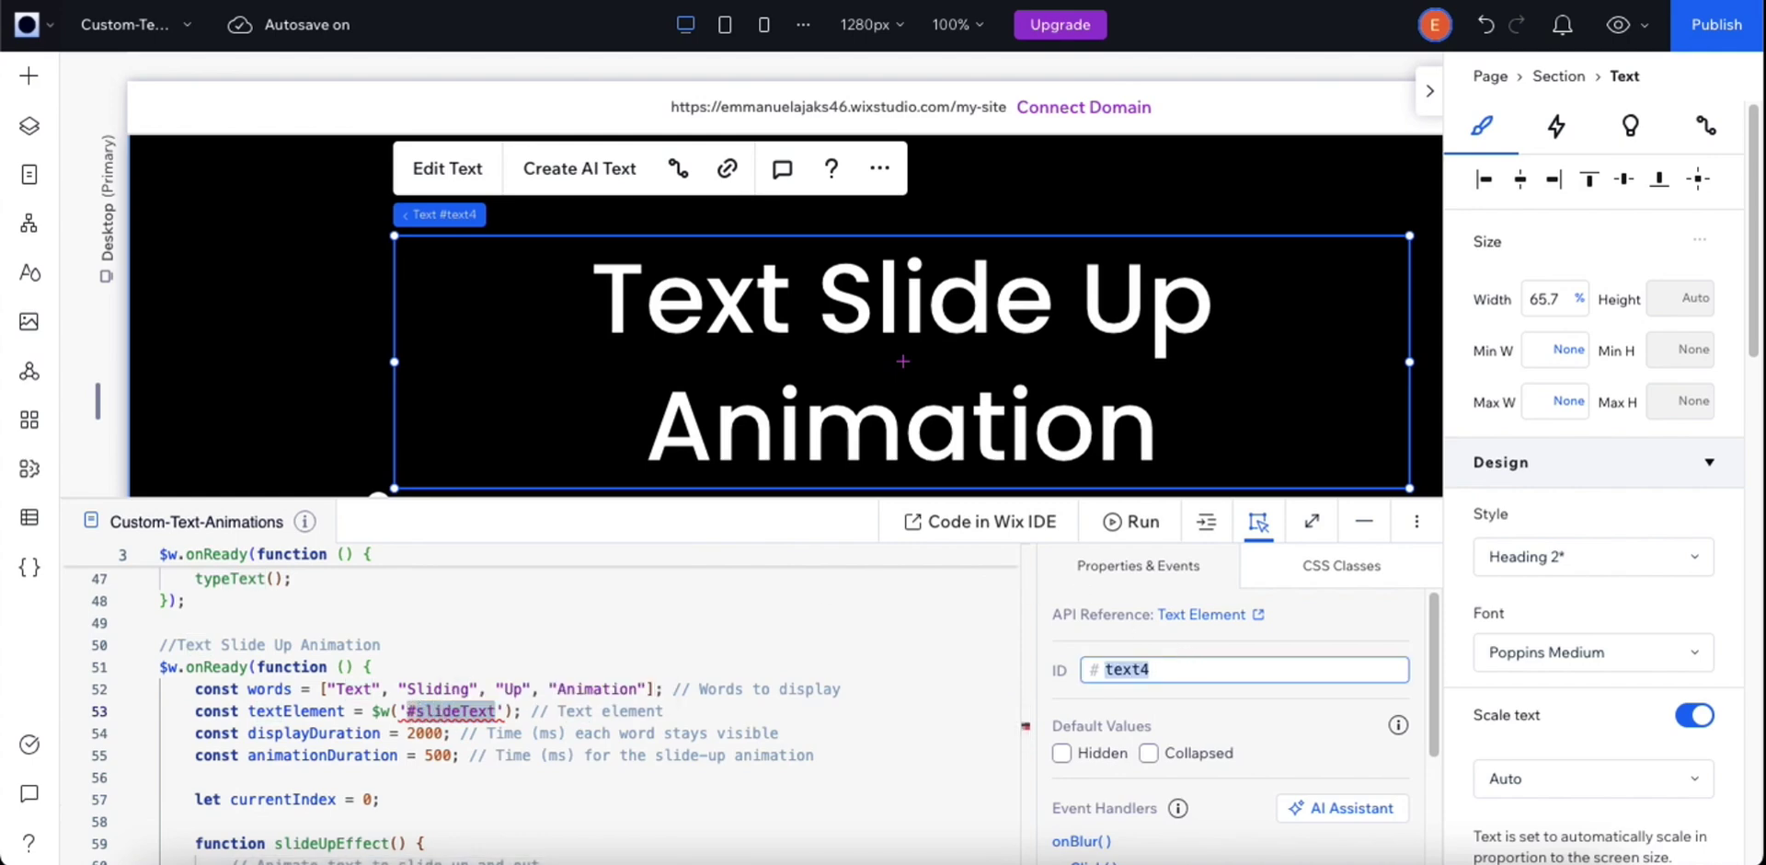
text(slid)
text(eText)
key(Return)
click(1364, 521)
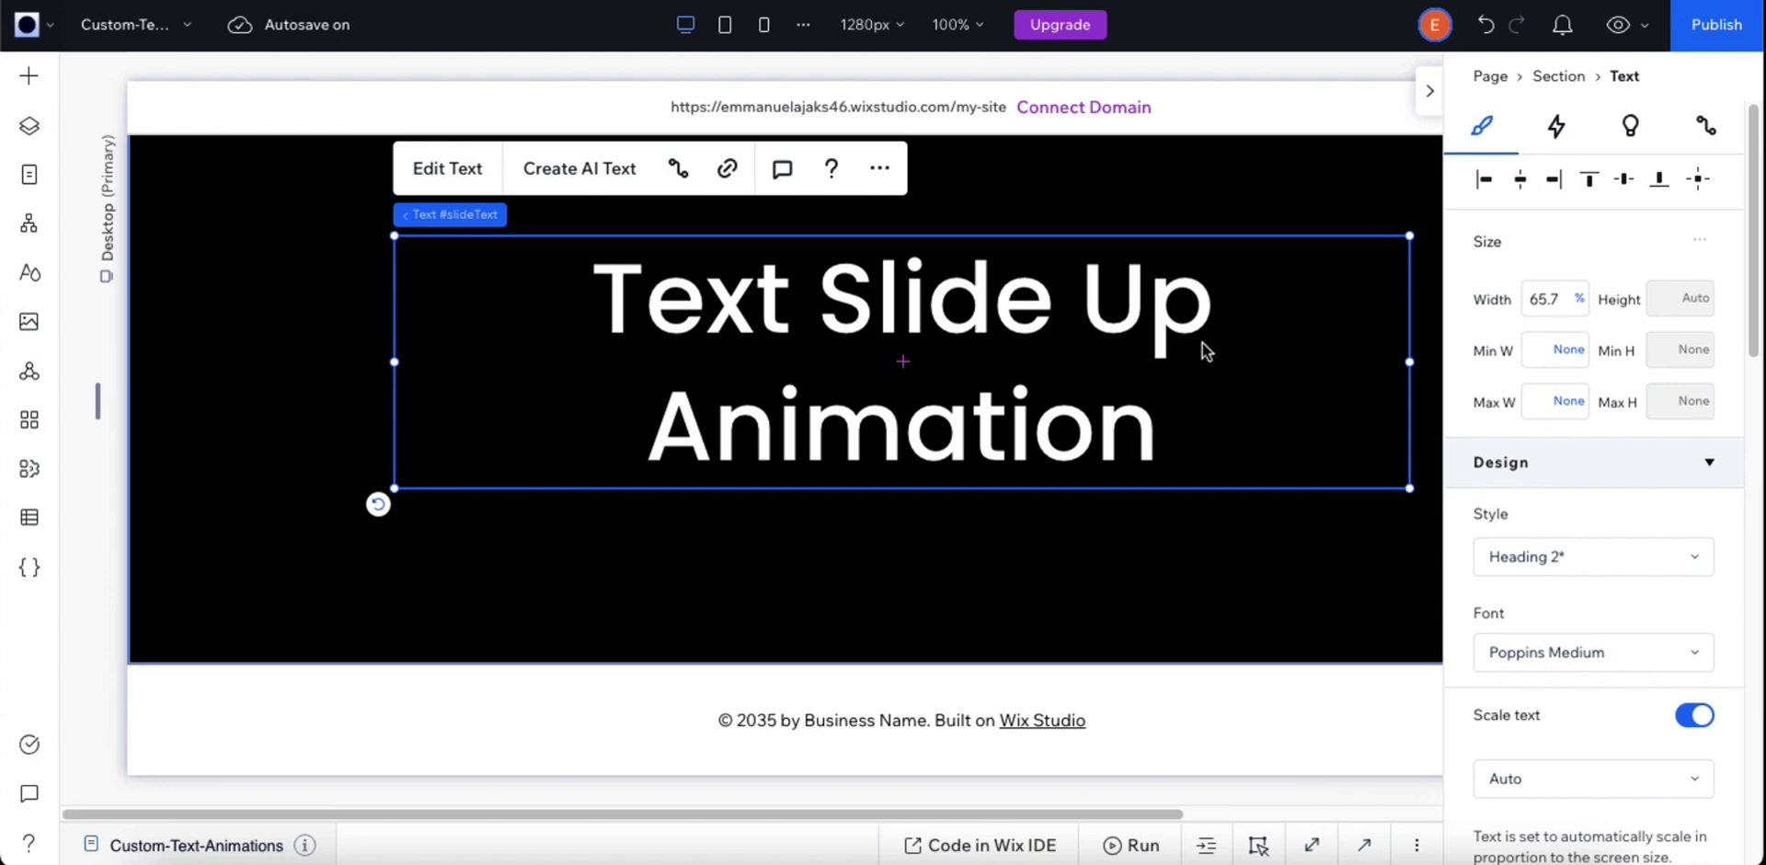
Step: Preview the site to check the slide-up animation in the new section, and return to the editor
click(1619, 28)
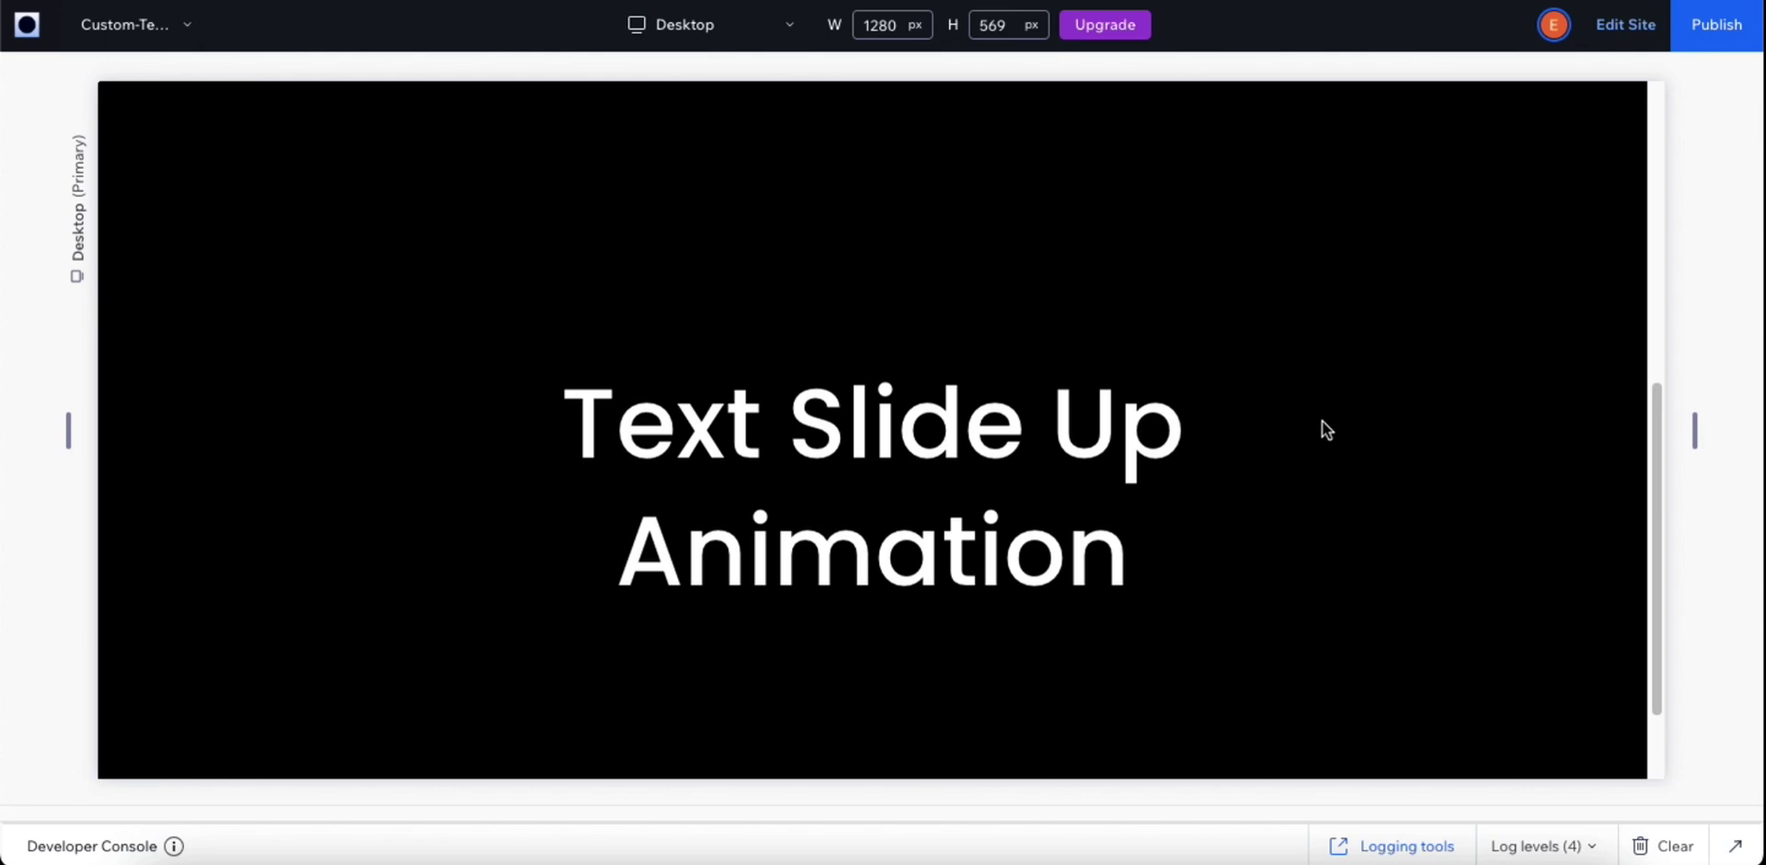
scroll(1322, 429, down, 2)
scroll(991, 427, up, 1)
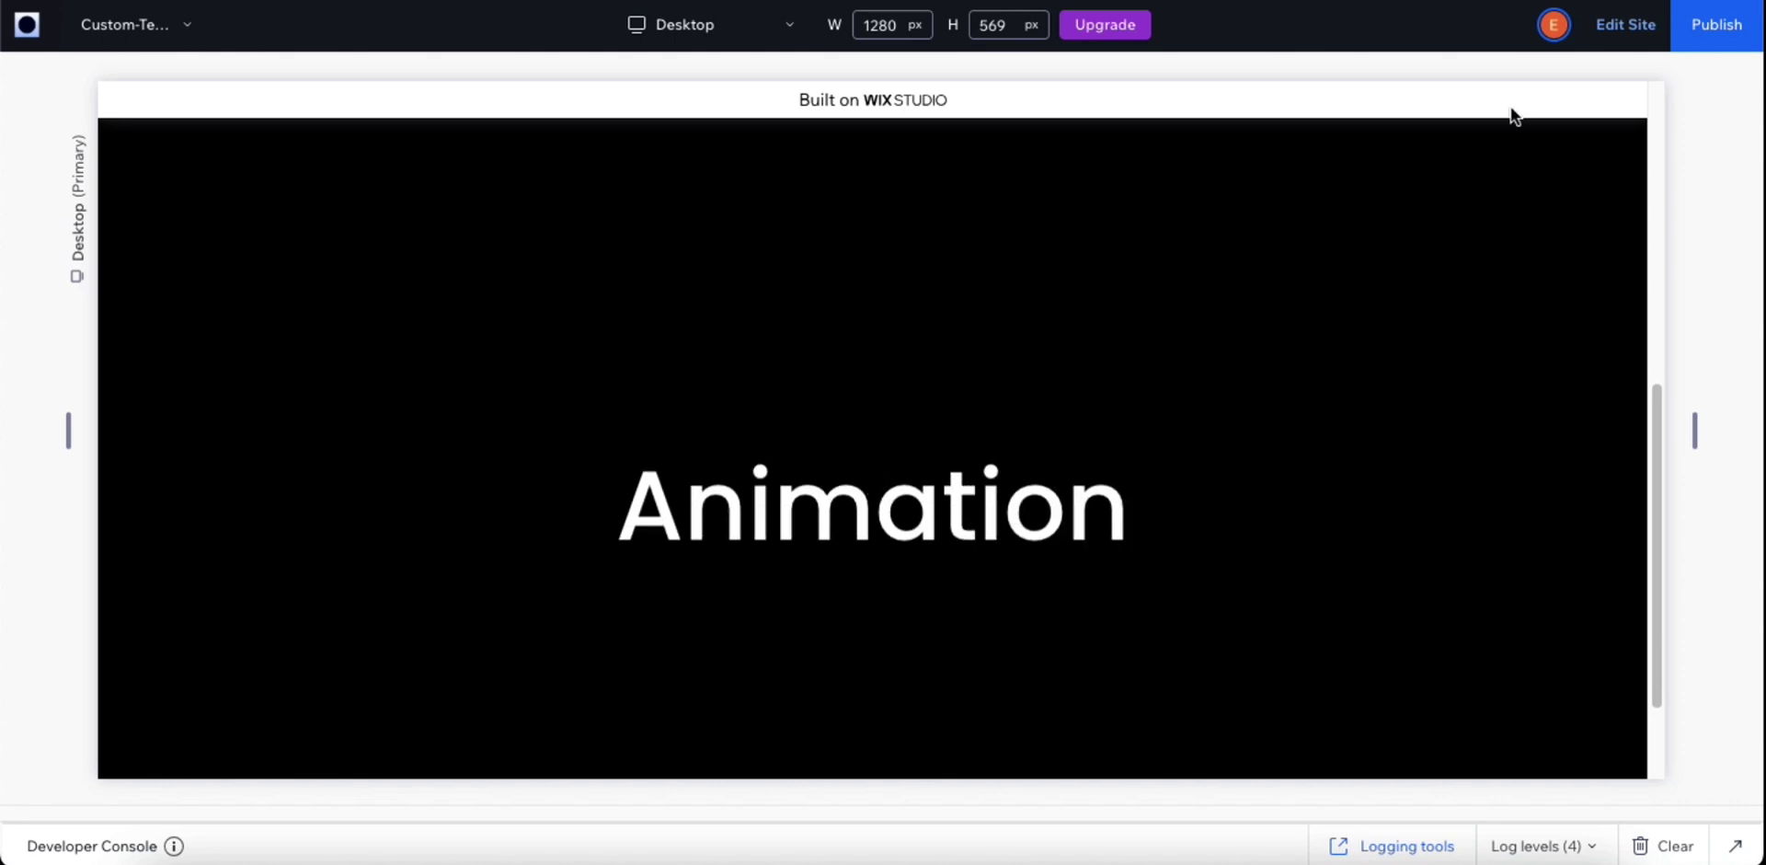
click(1611, 35)
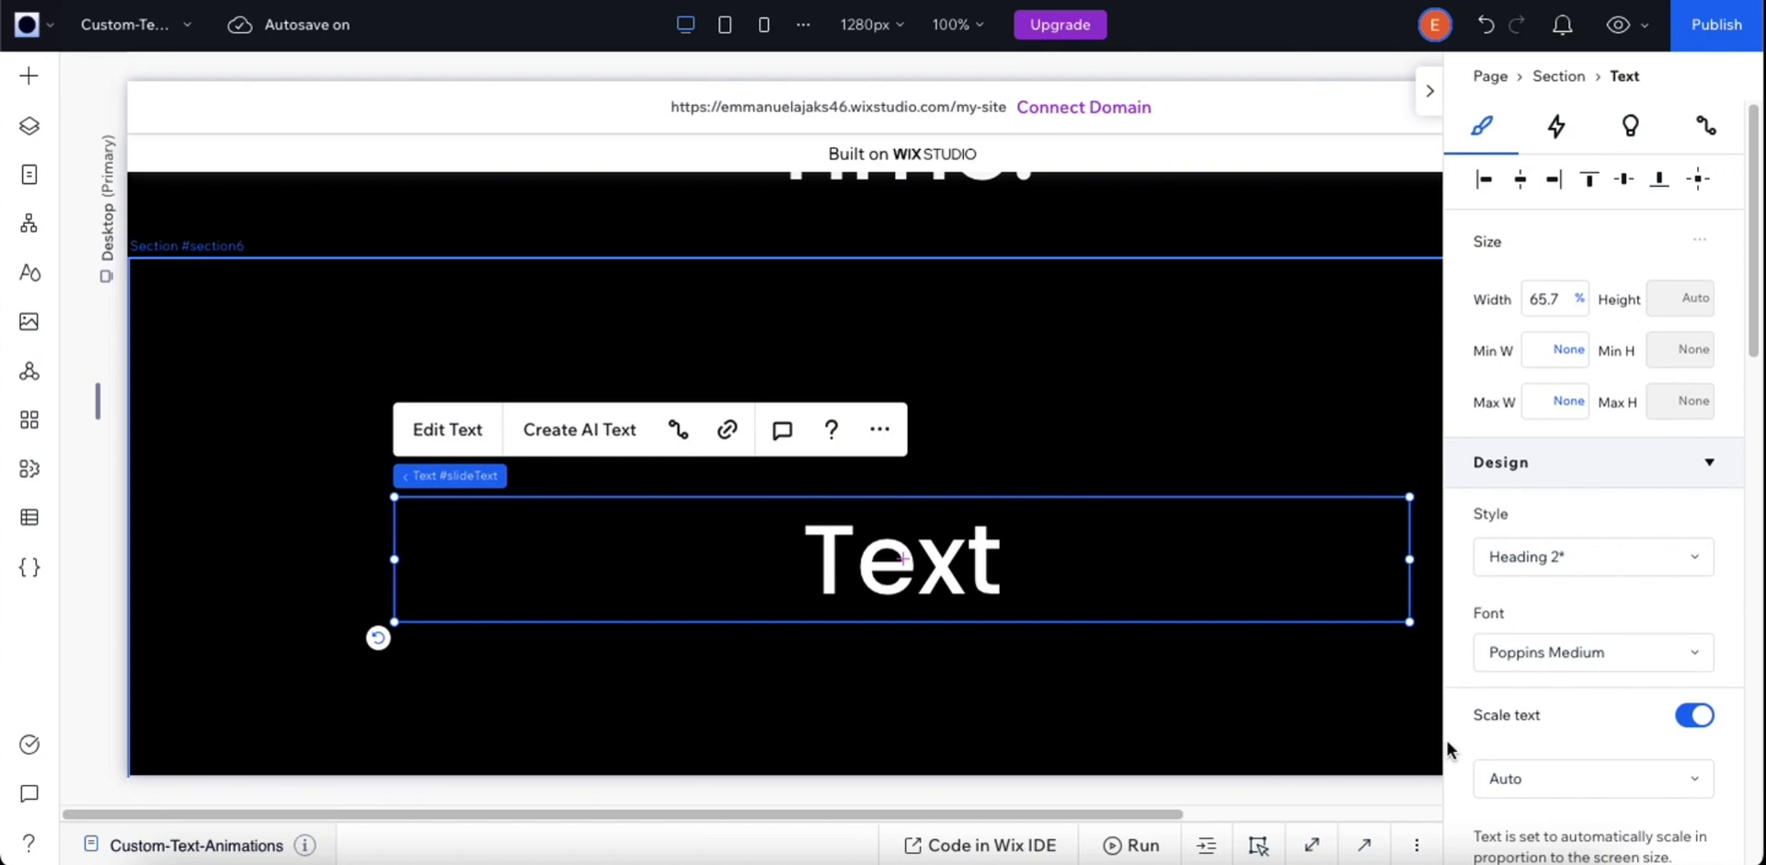
Step: Append 'Test', 'Work' and 'Youtube' to the words array in the Text Slide Up Animation code
click(1363, 848)
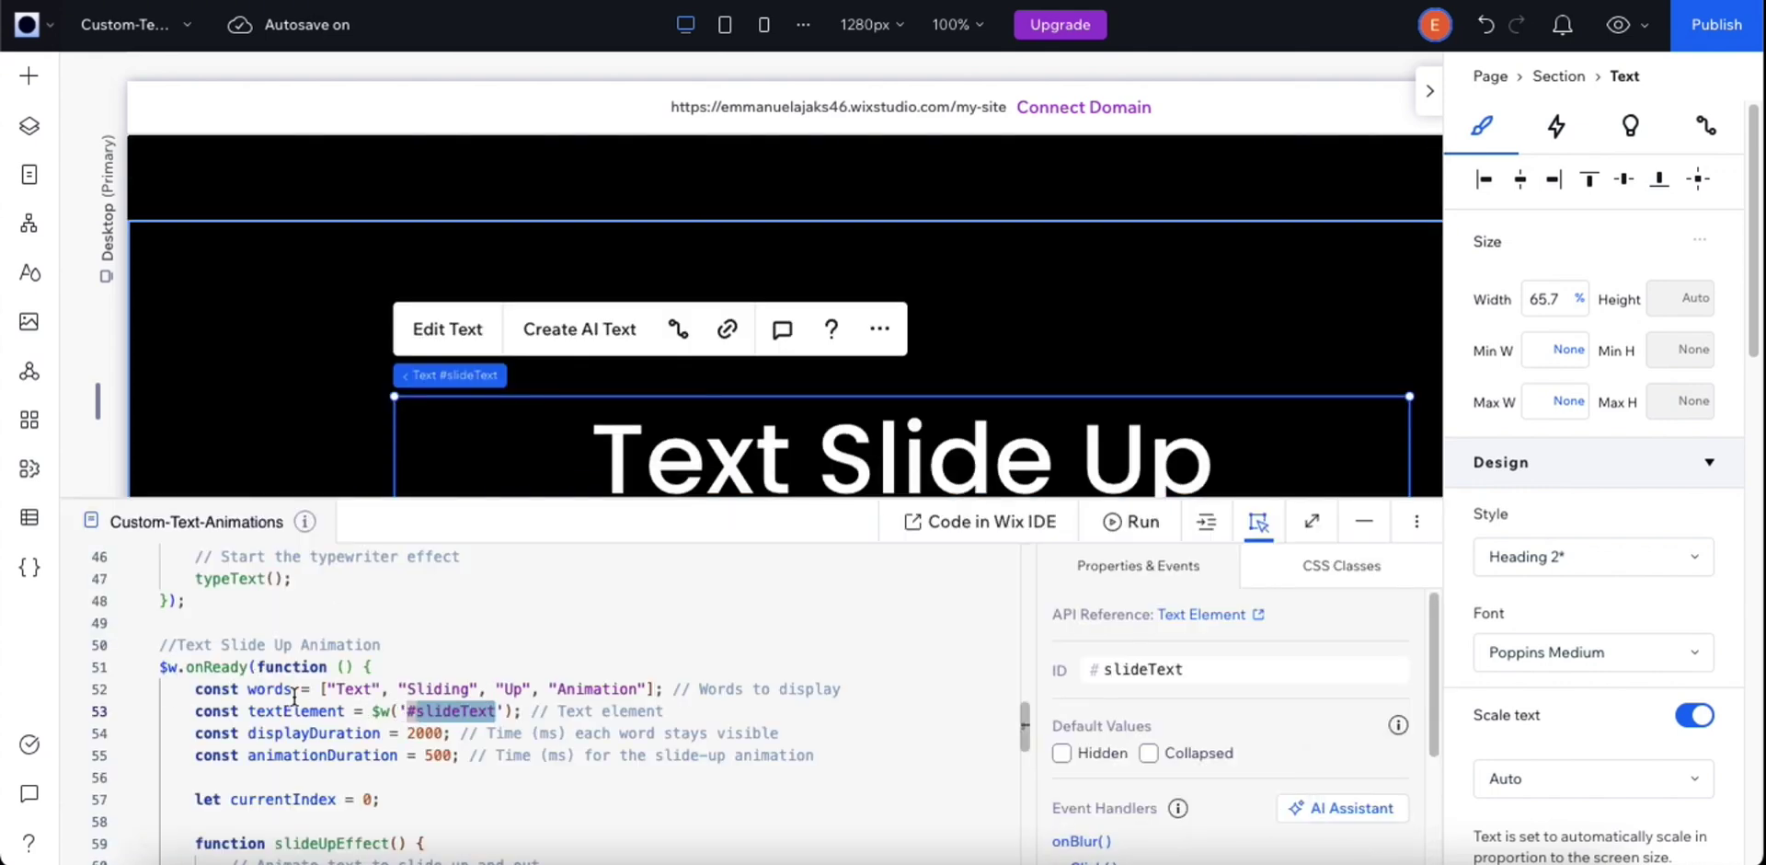
double_click(250, 689)
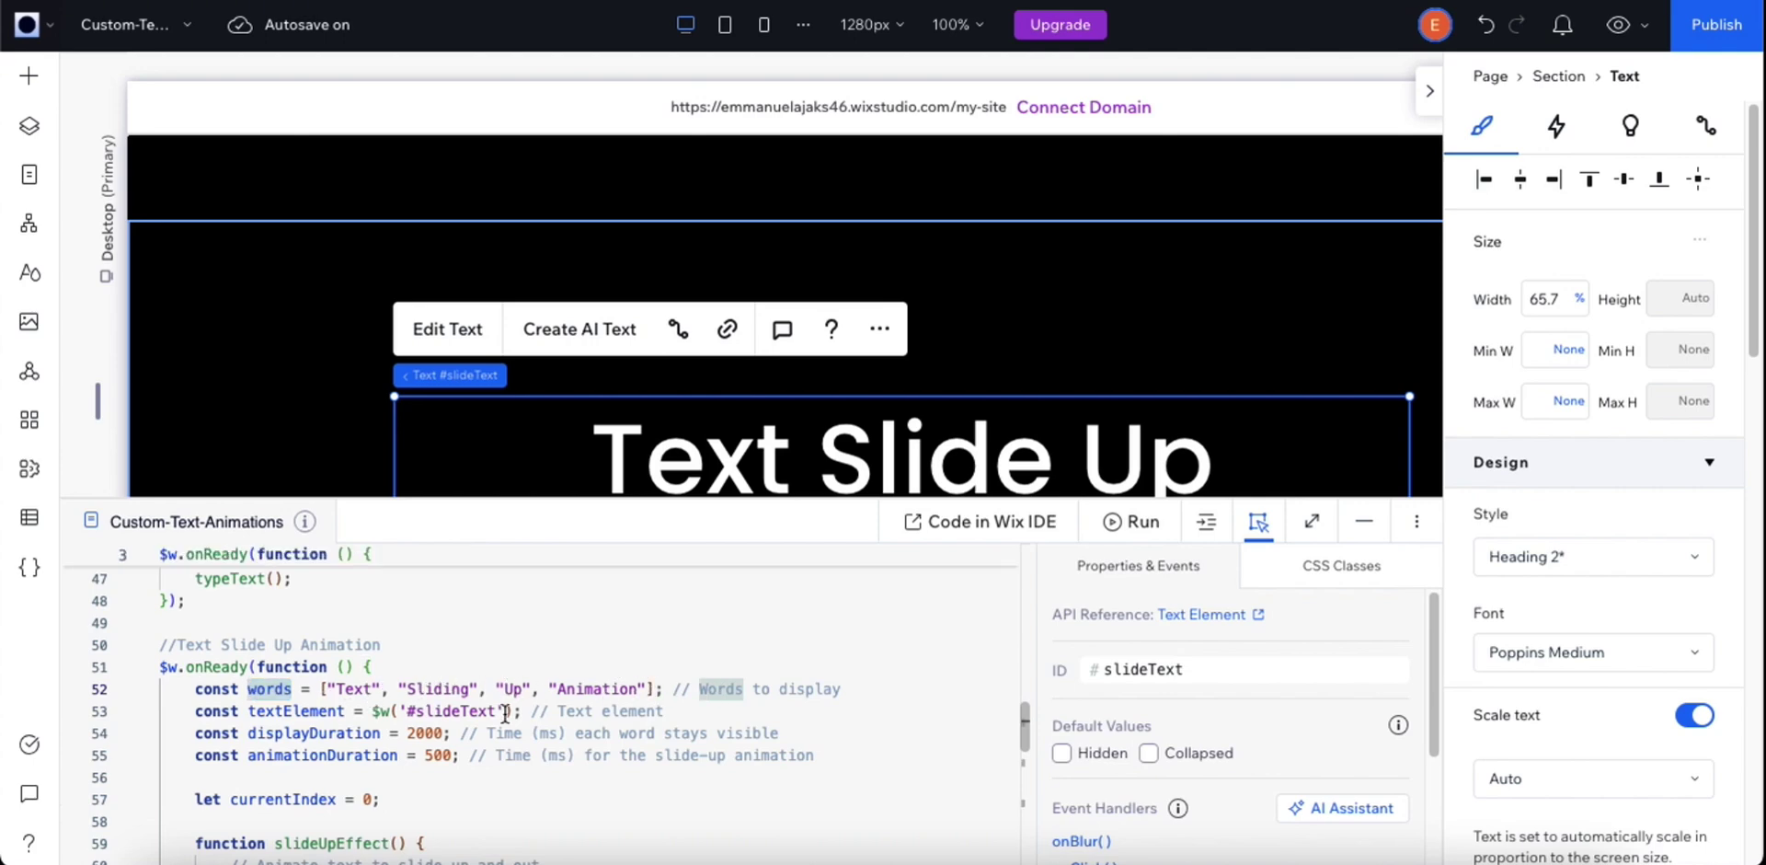
click(647, 688)
text(, )
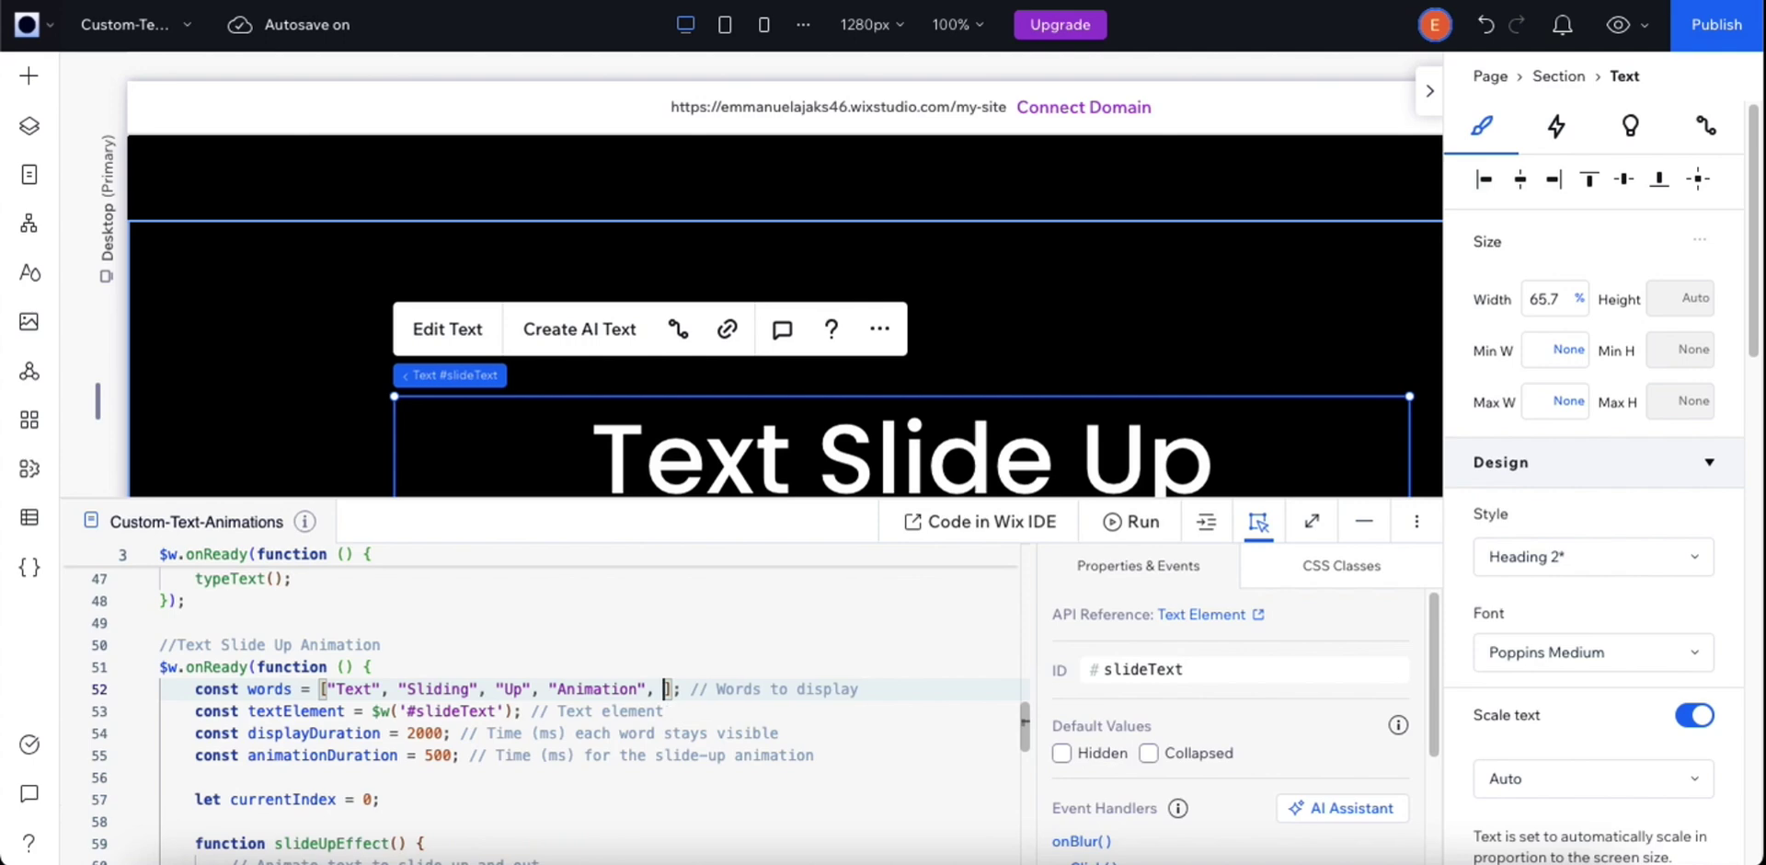
text('')
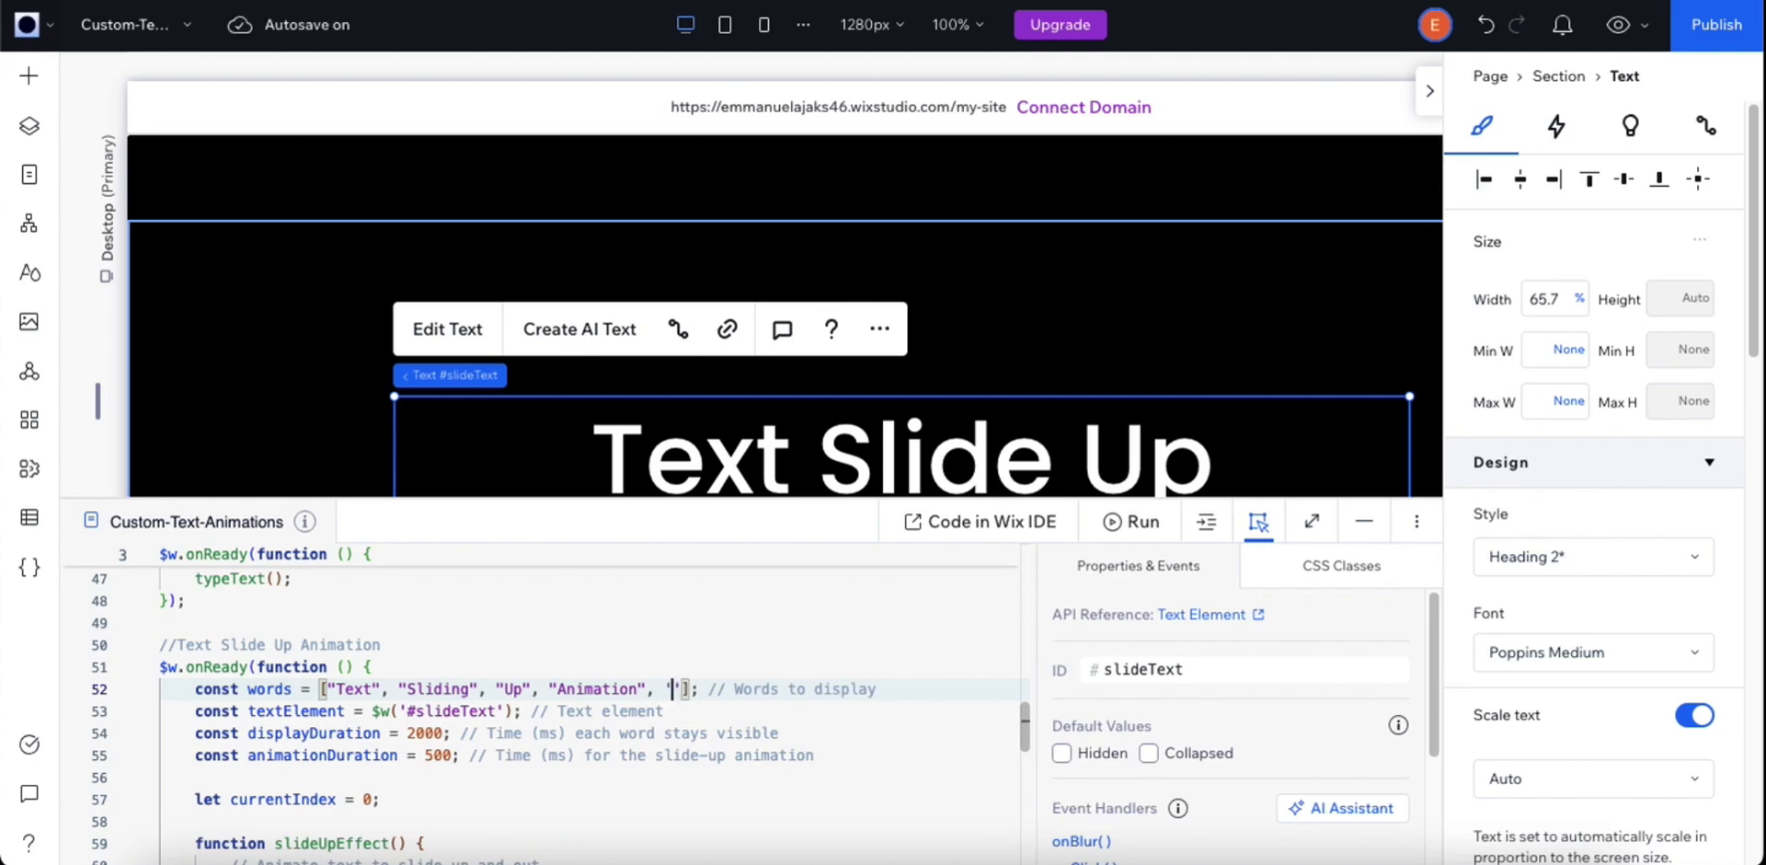
text(Test)
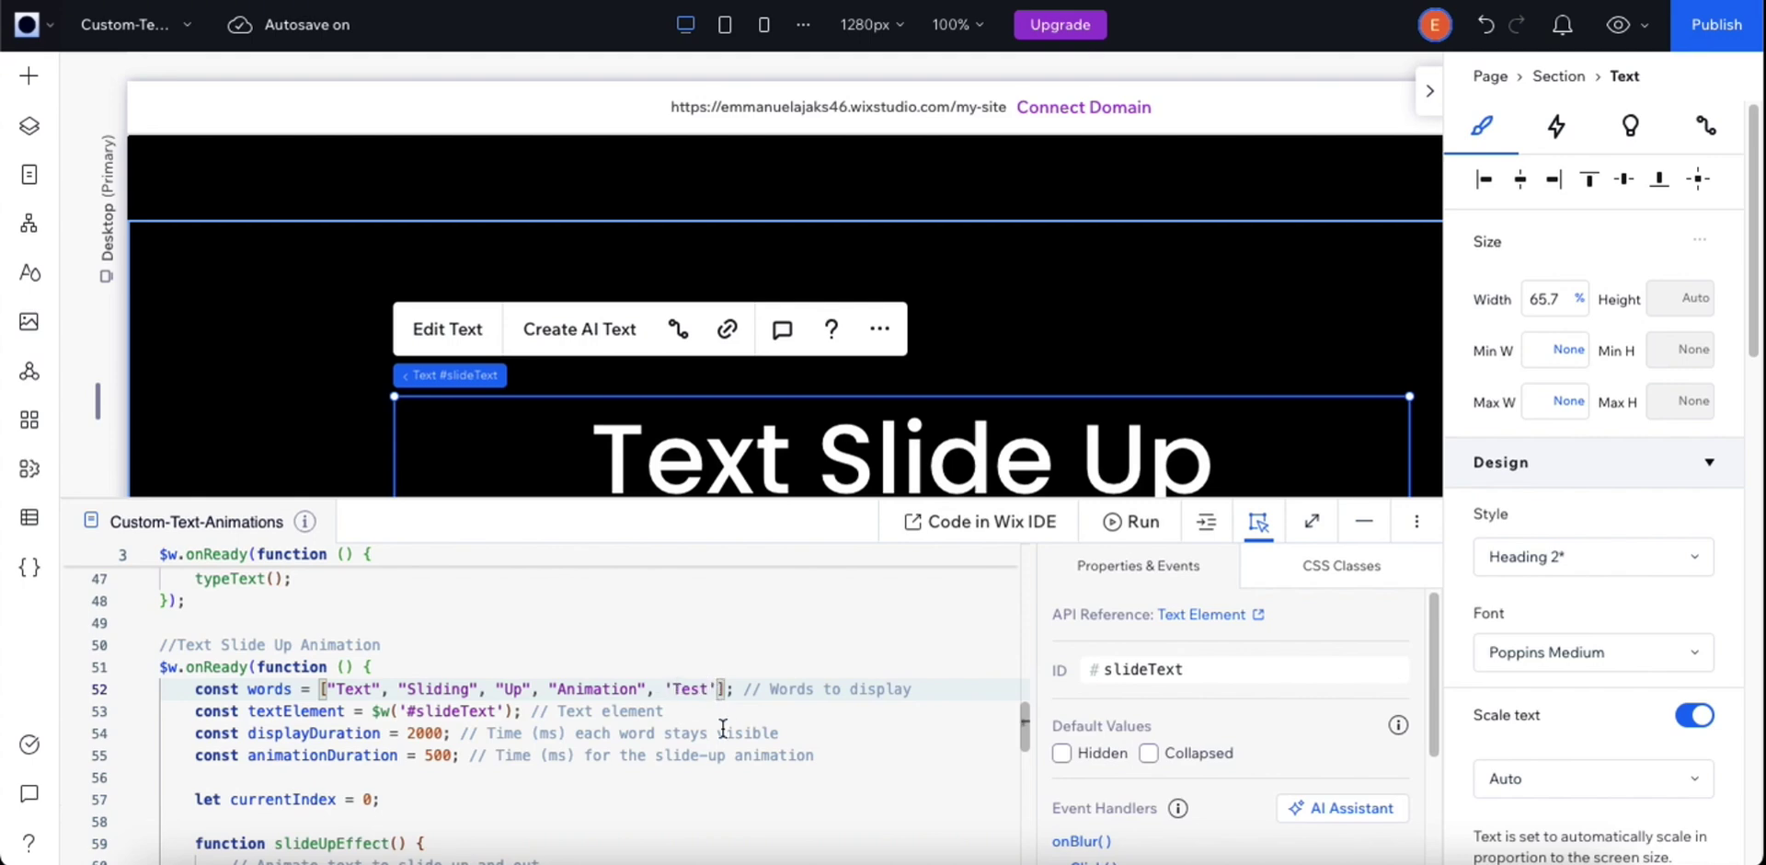
text(, ')
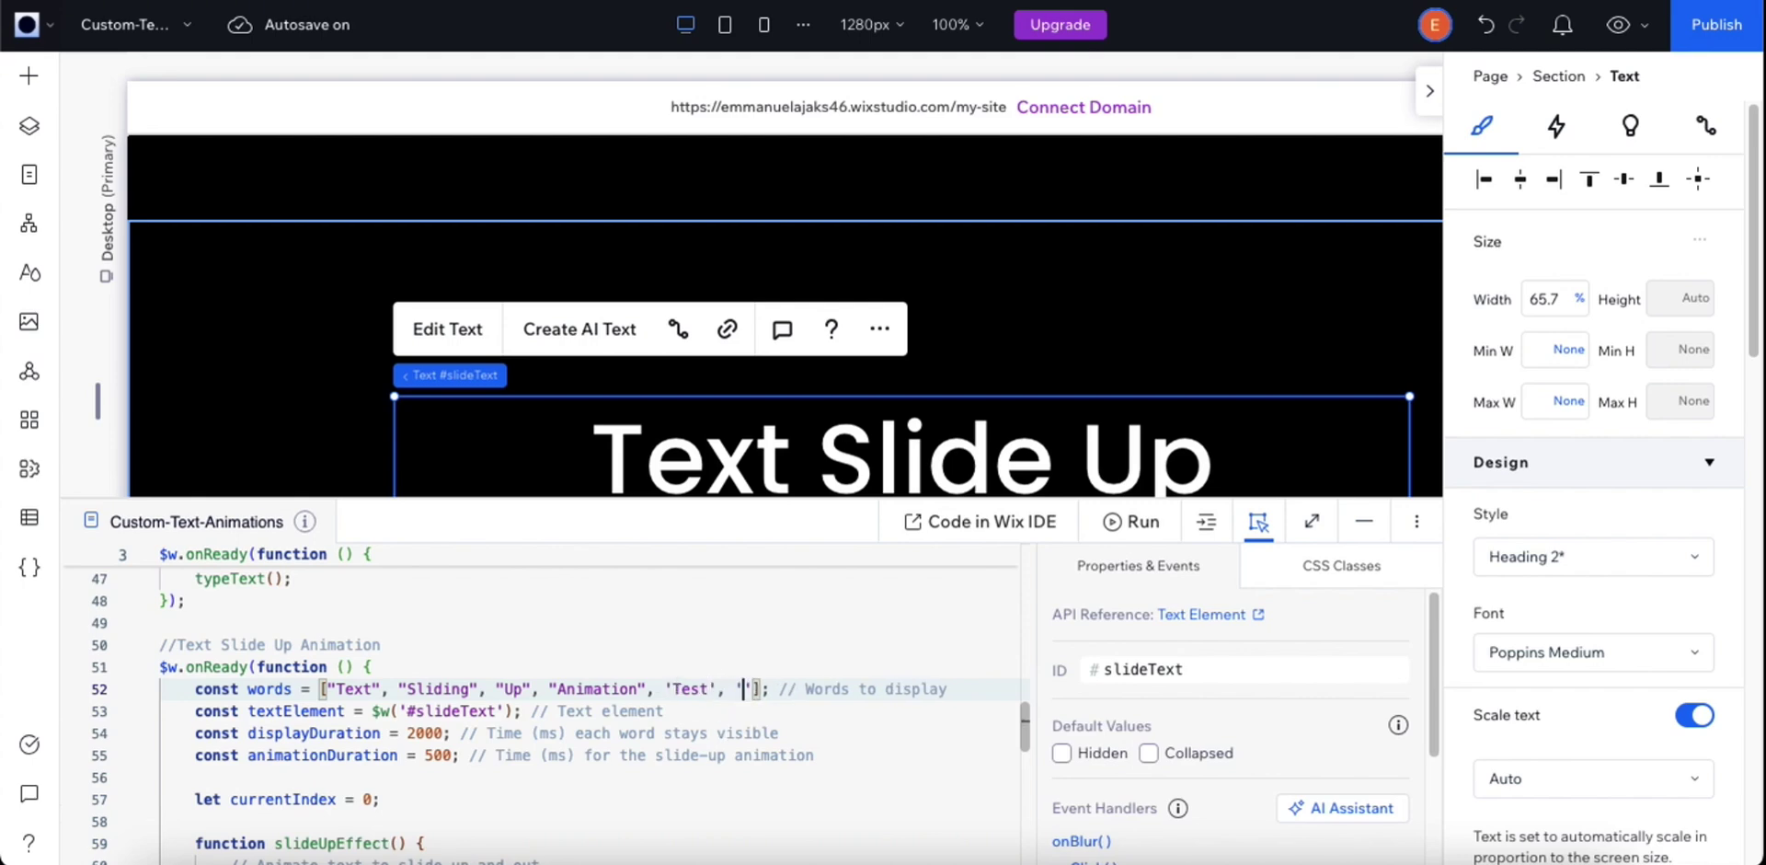
text(Work')
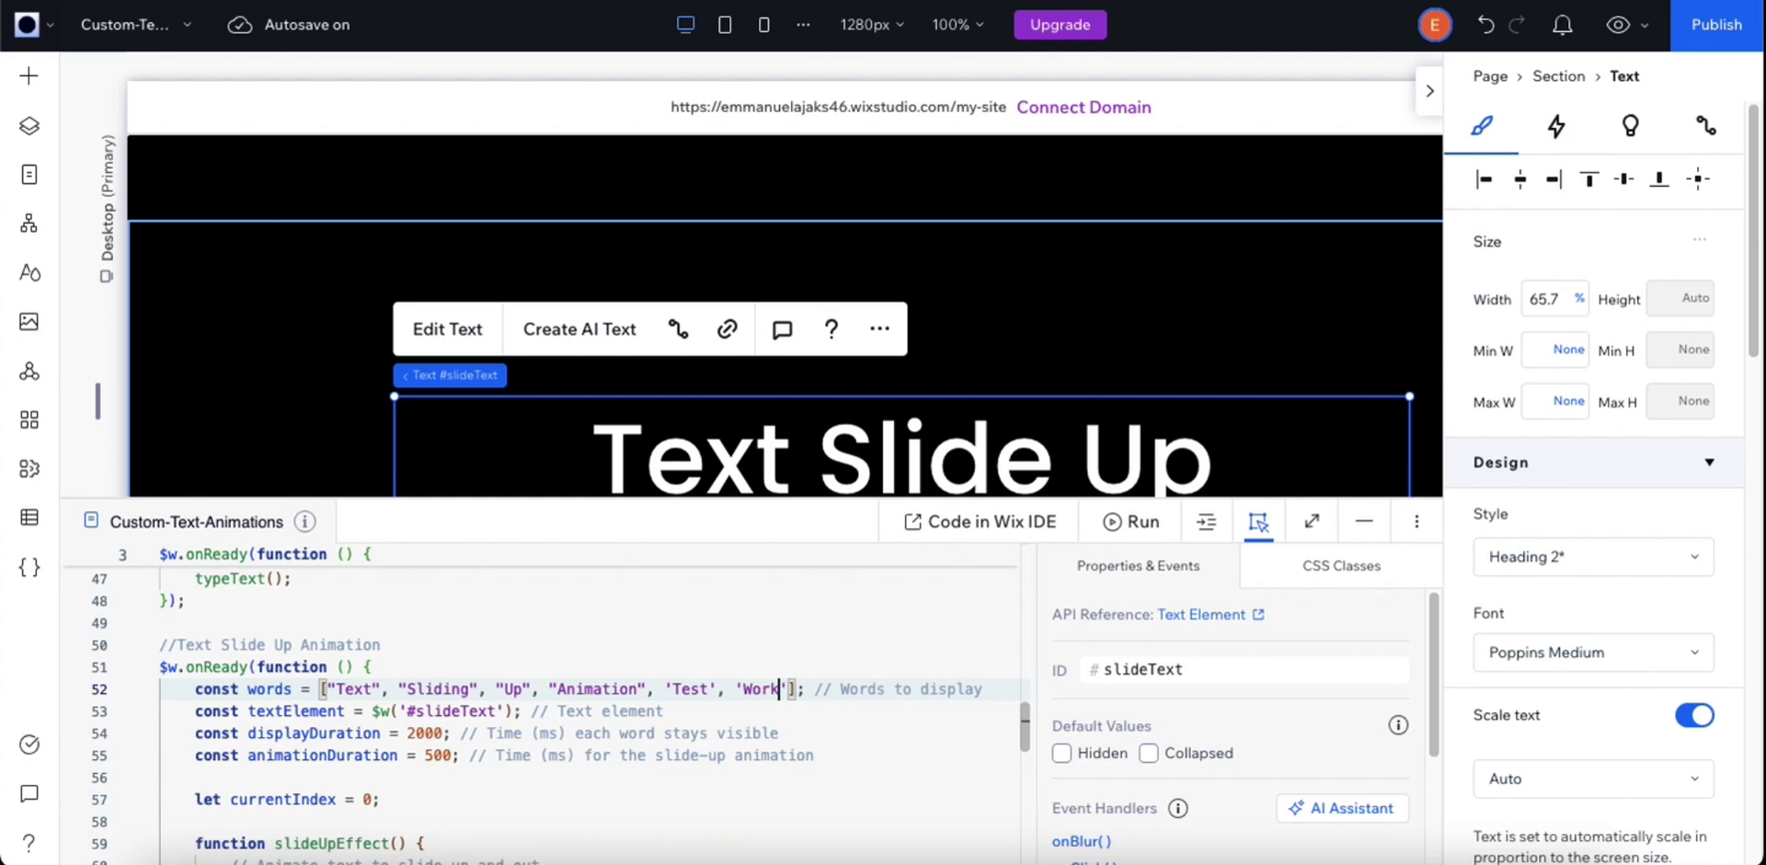
text(, )
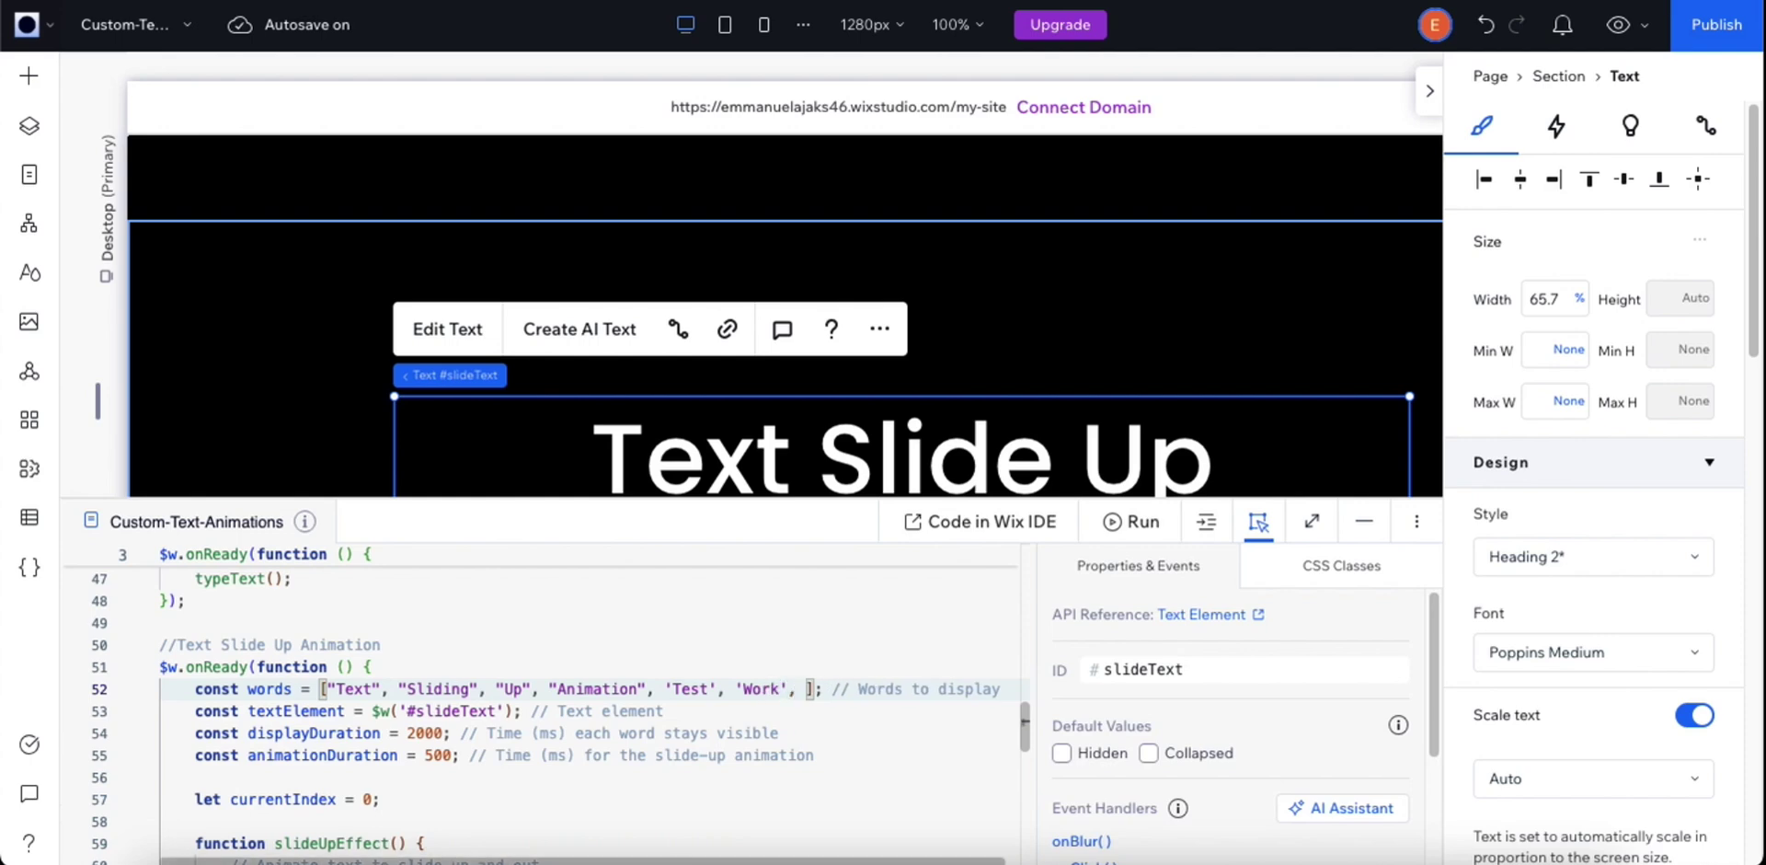
text('Youtube')
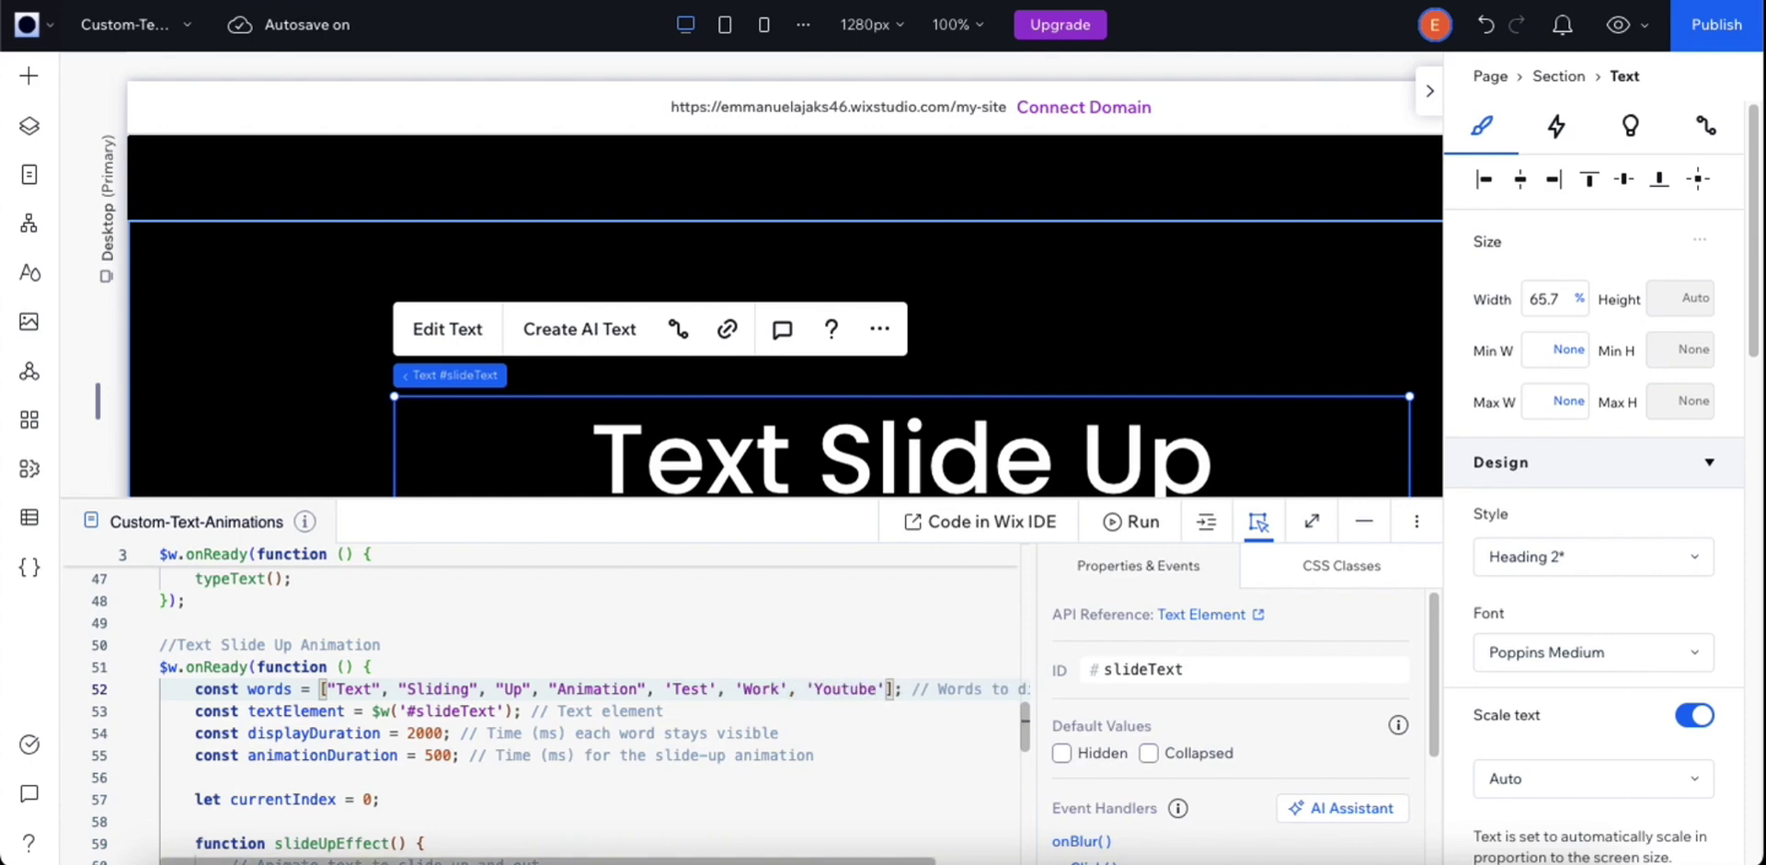
Step: Preview the slide-up animation with the extended word list and the developer console collapsed, and return to the editor
click(1620, 27)
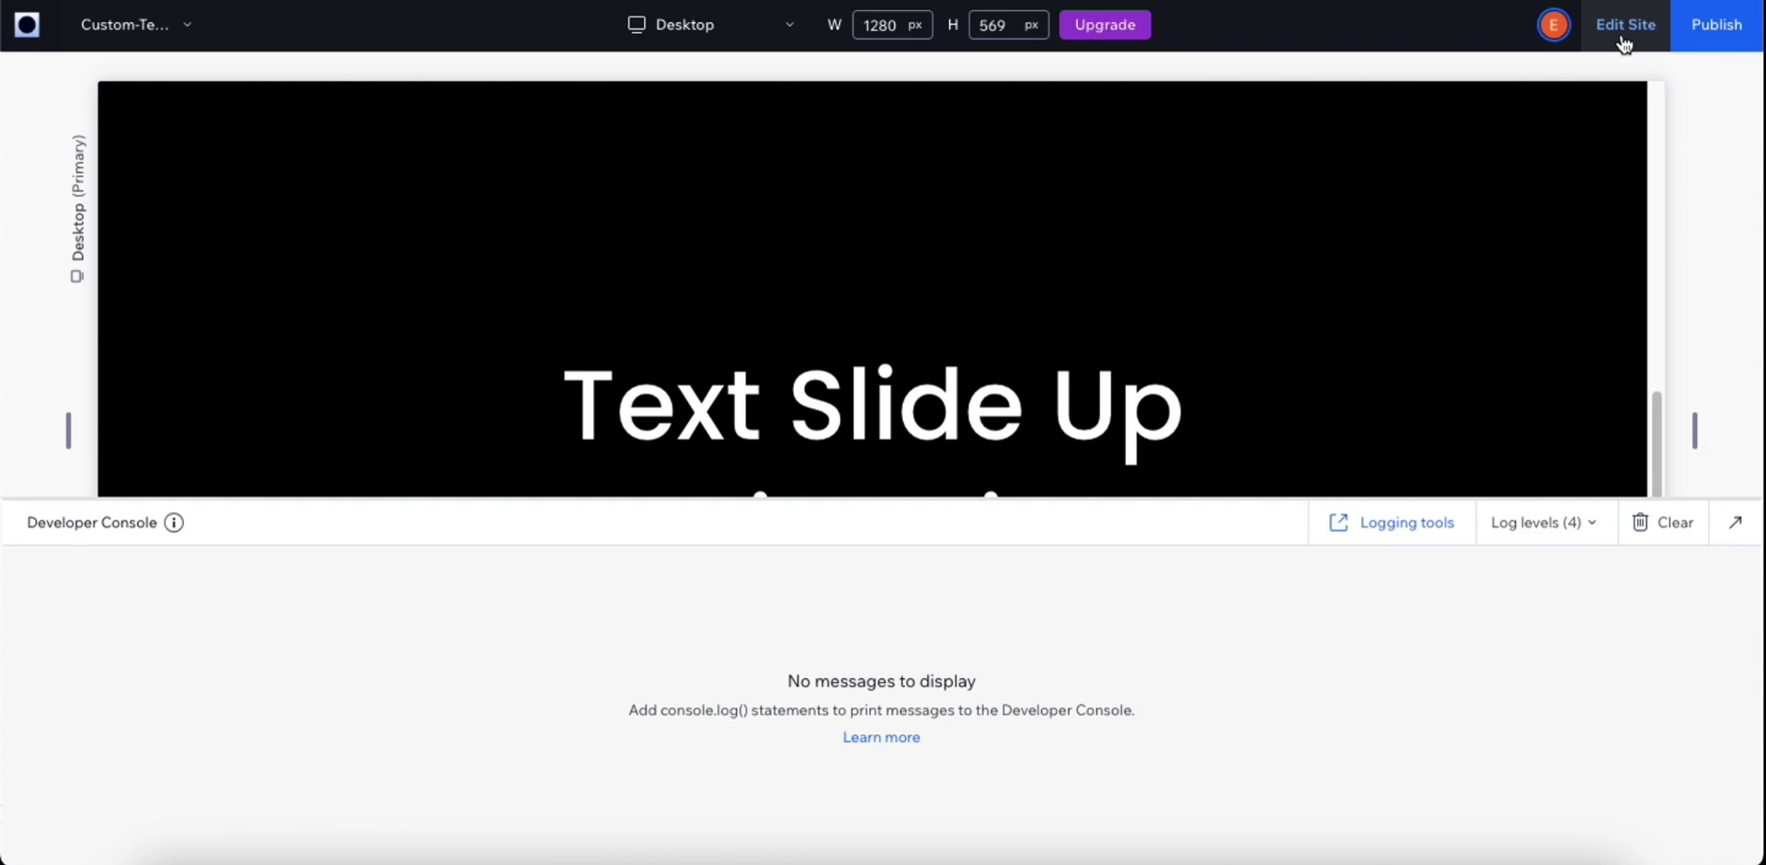
click(1737, 529)
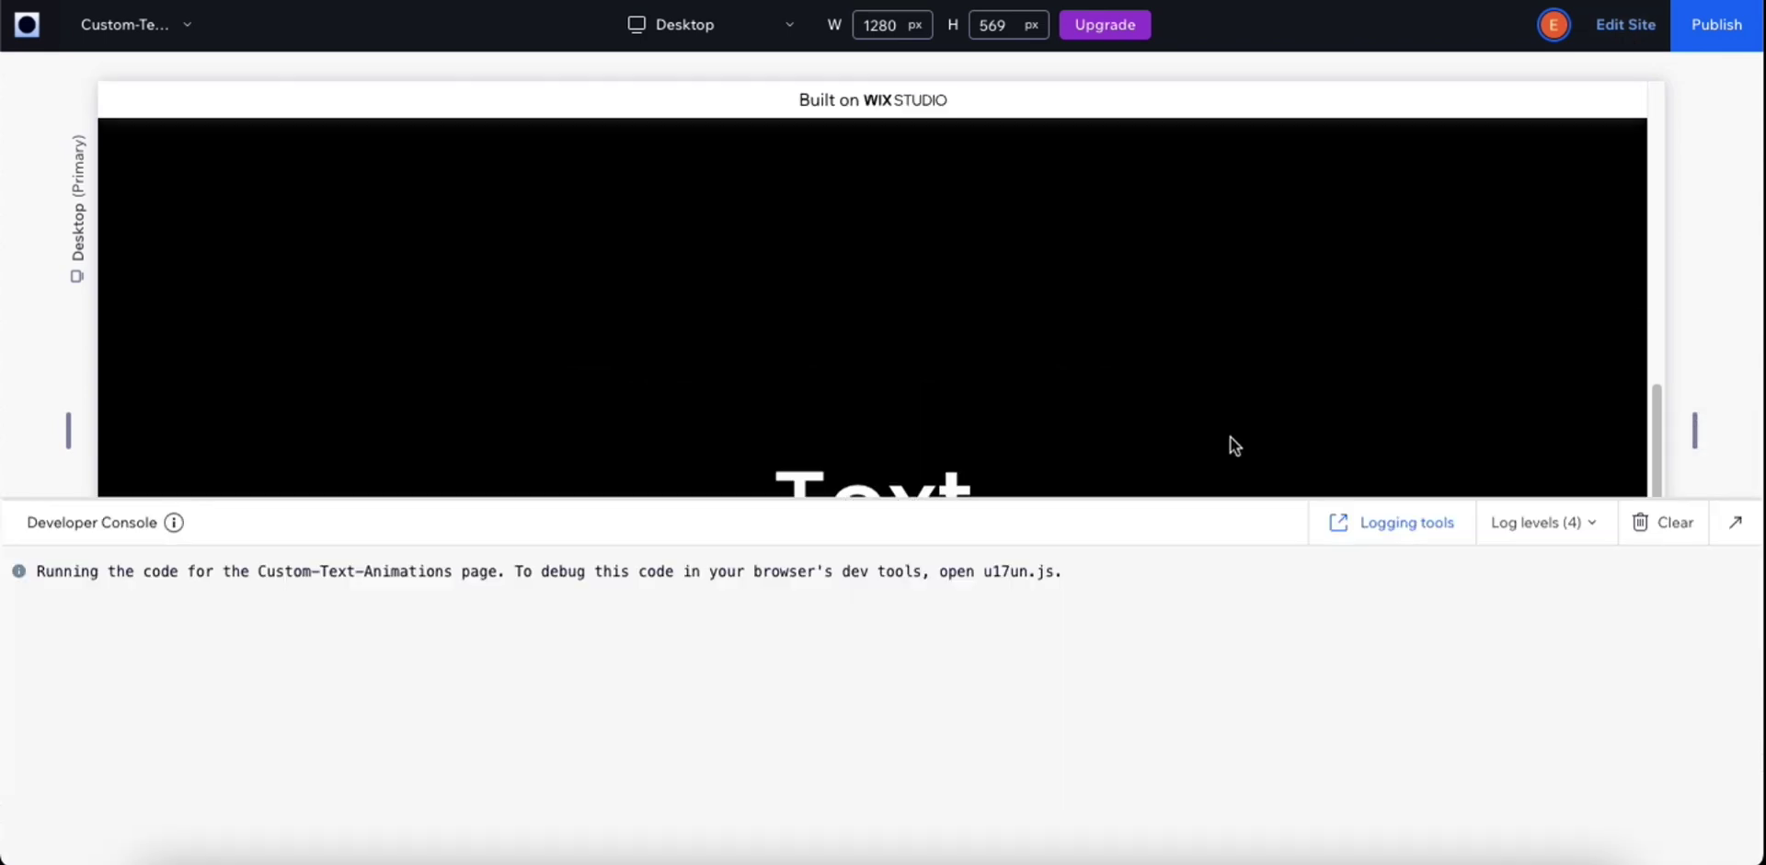
click(1731, 531)
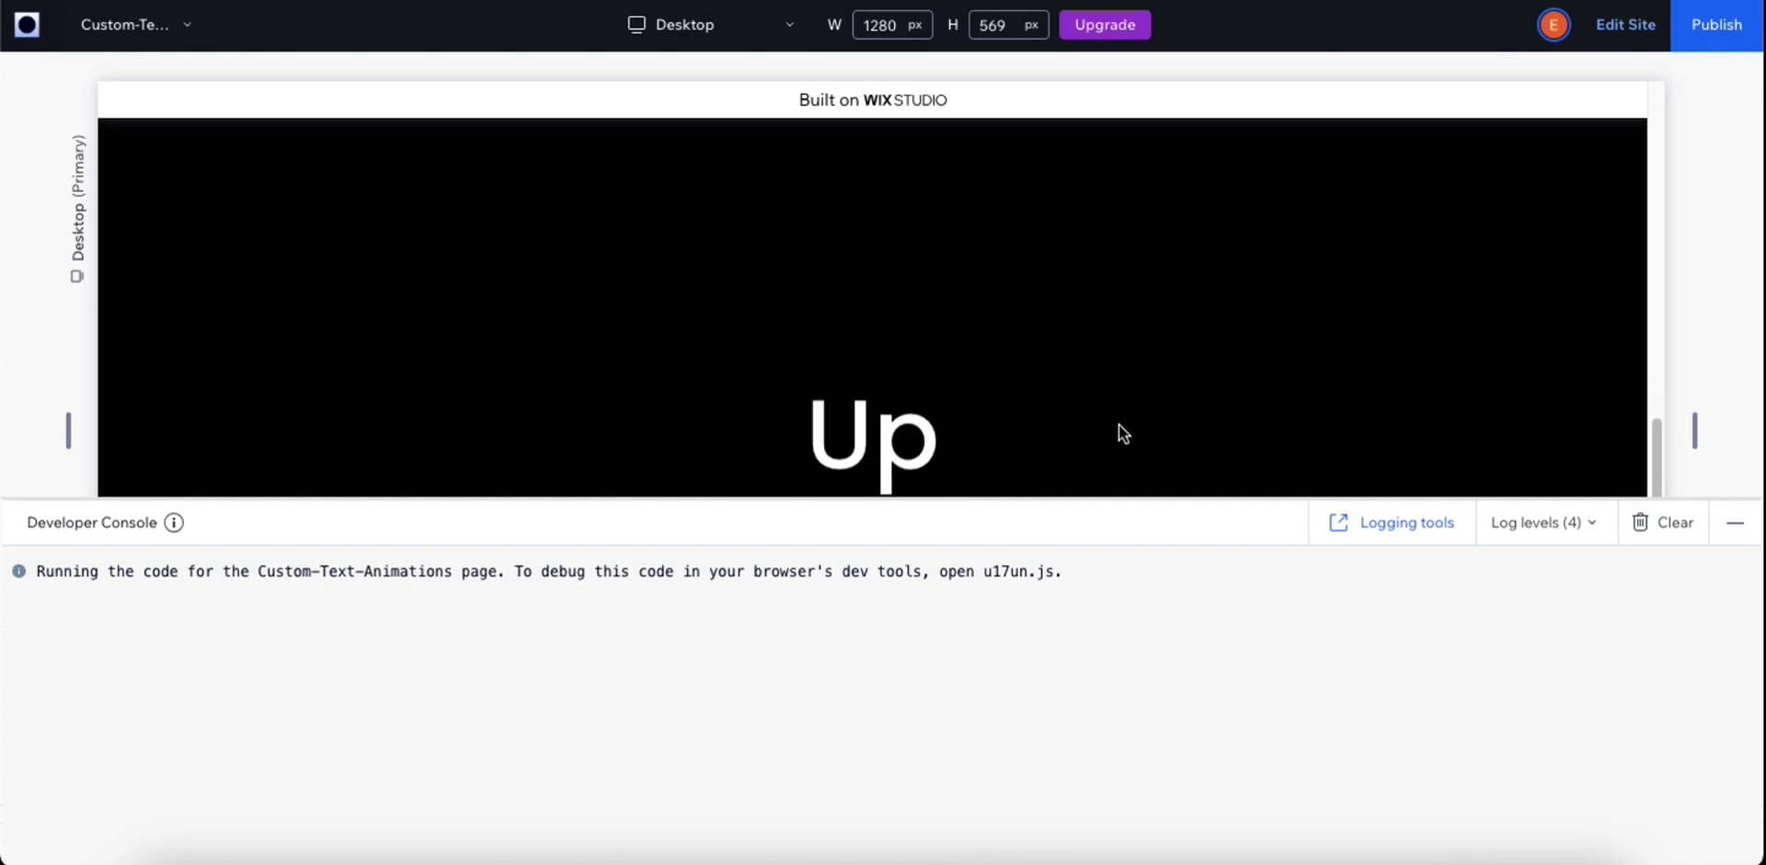
click(1732, 525)
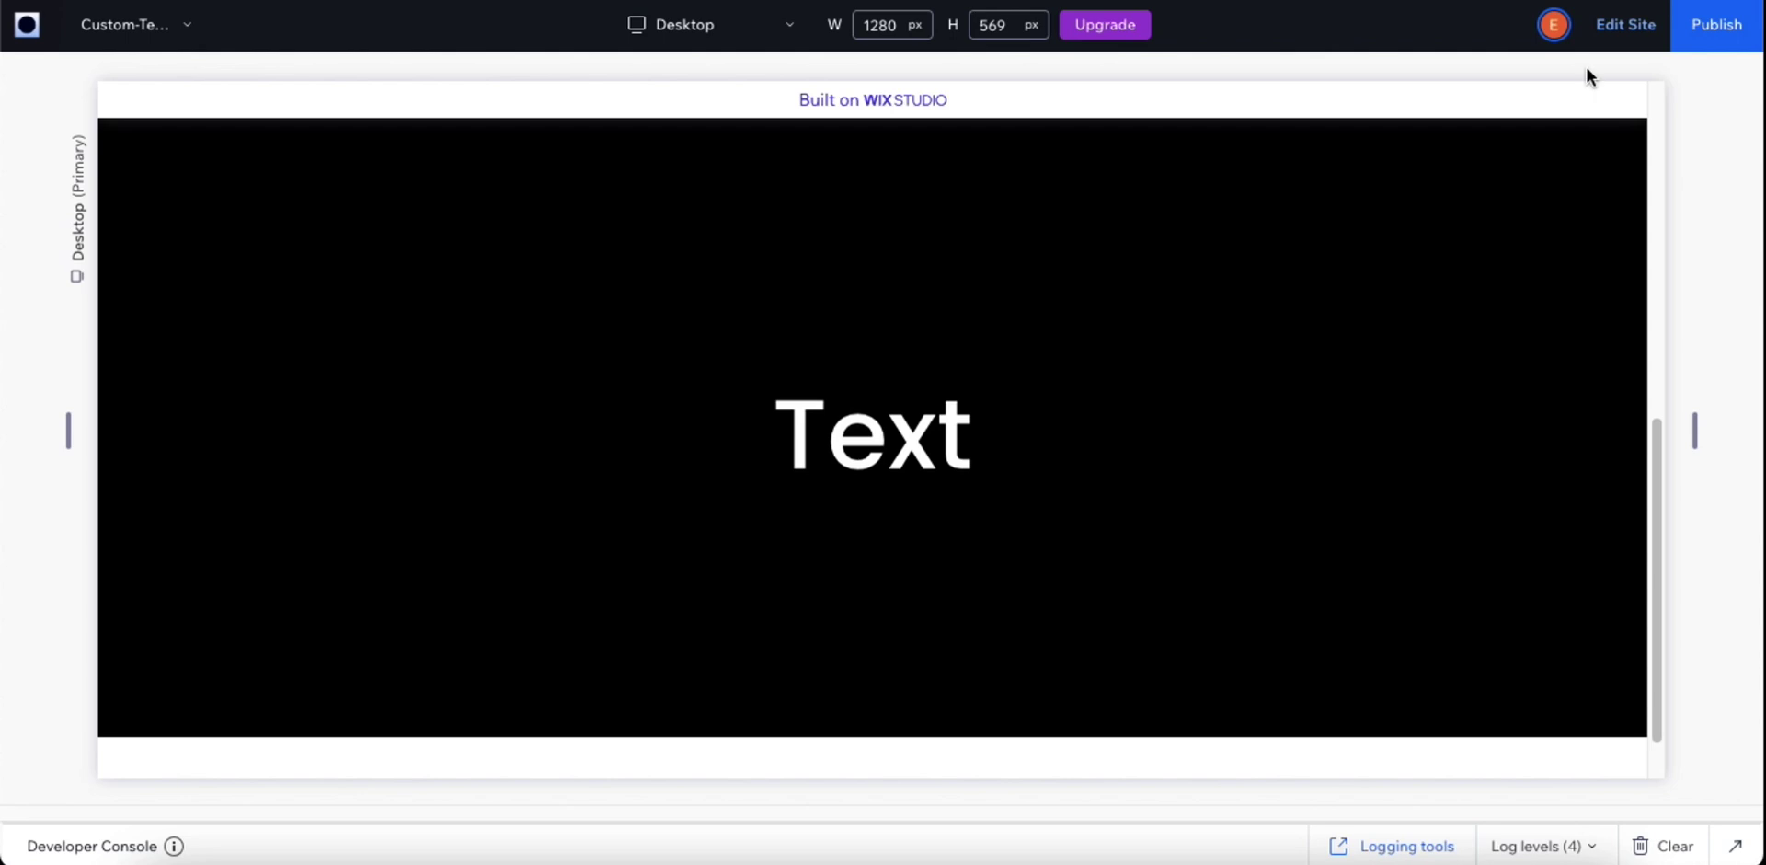
click(1606, 36)
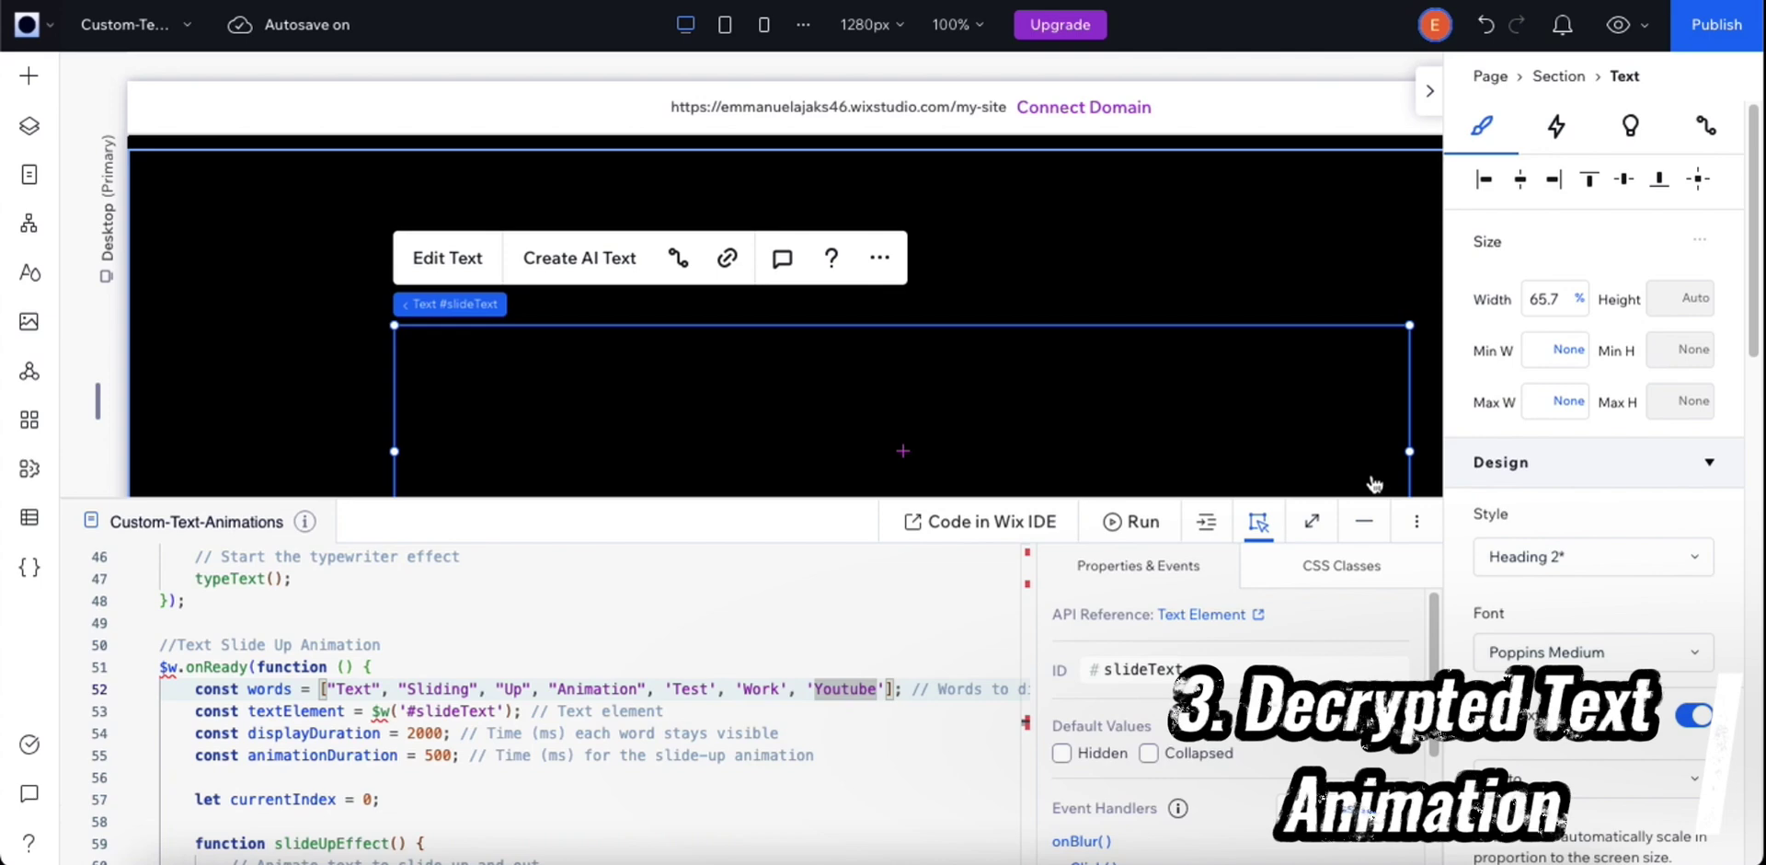
Step: Minimize the code editor and duplicate the slide-up section, #section6, using the layers list
click(1366, 520)
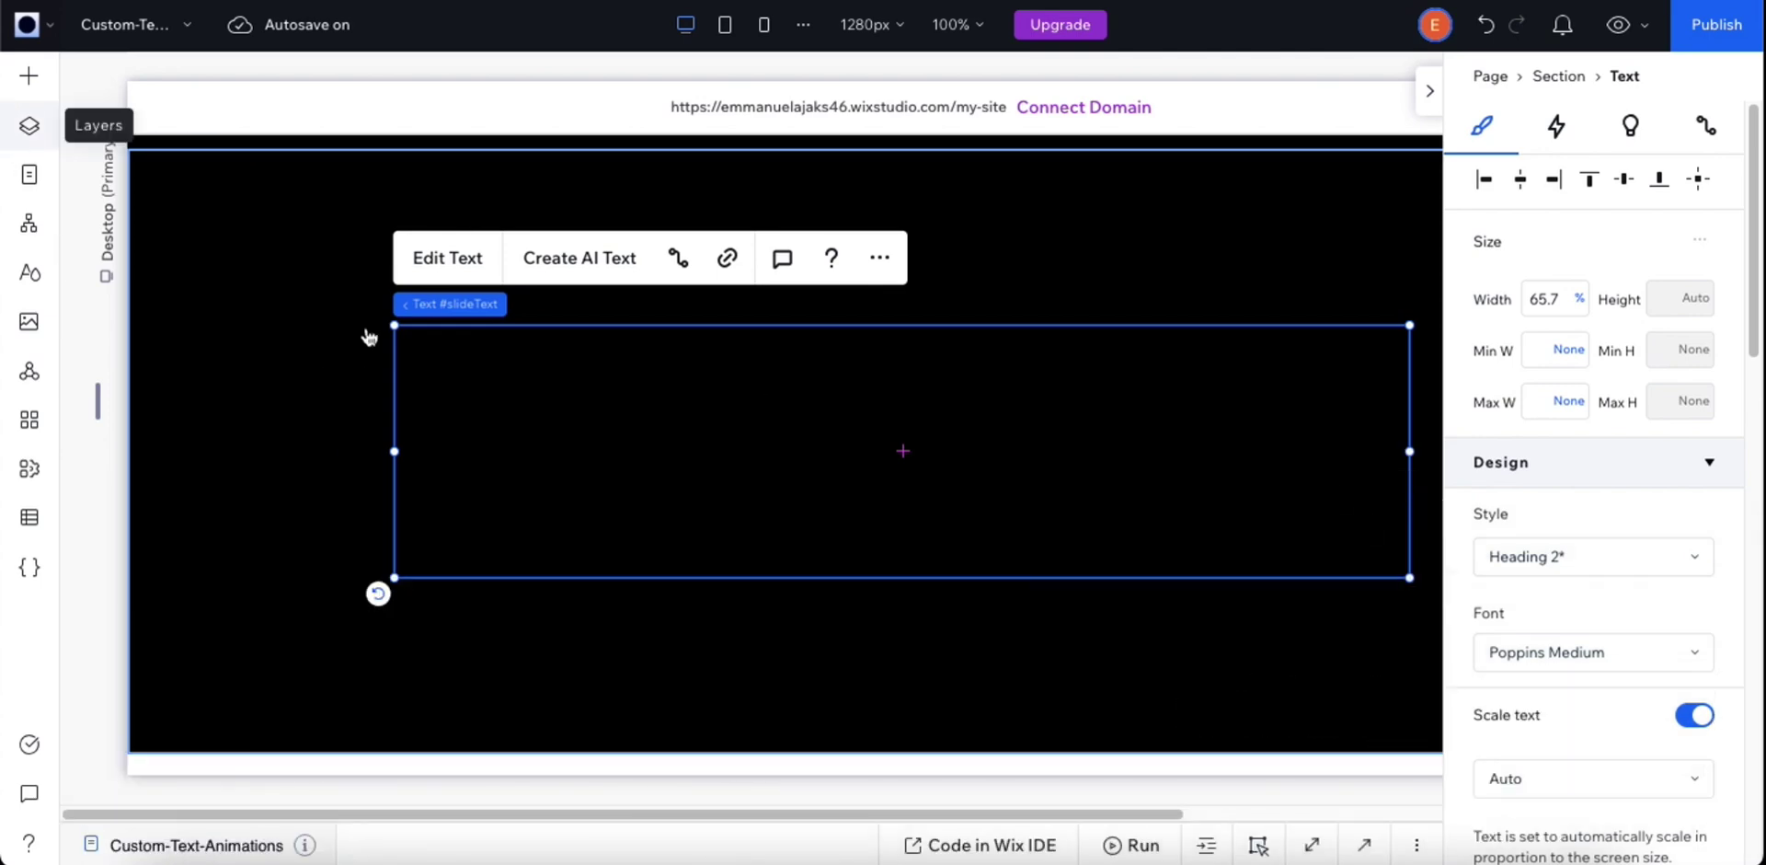
click(29, 125)
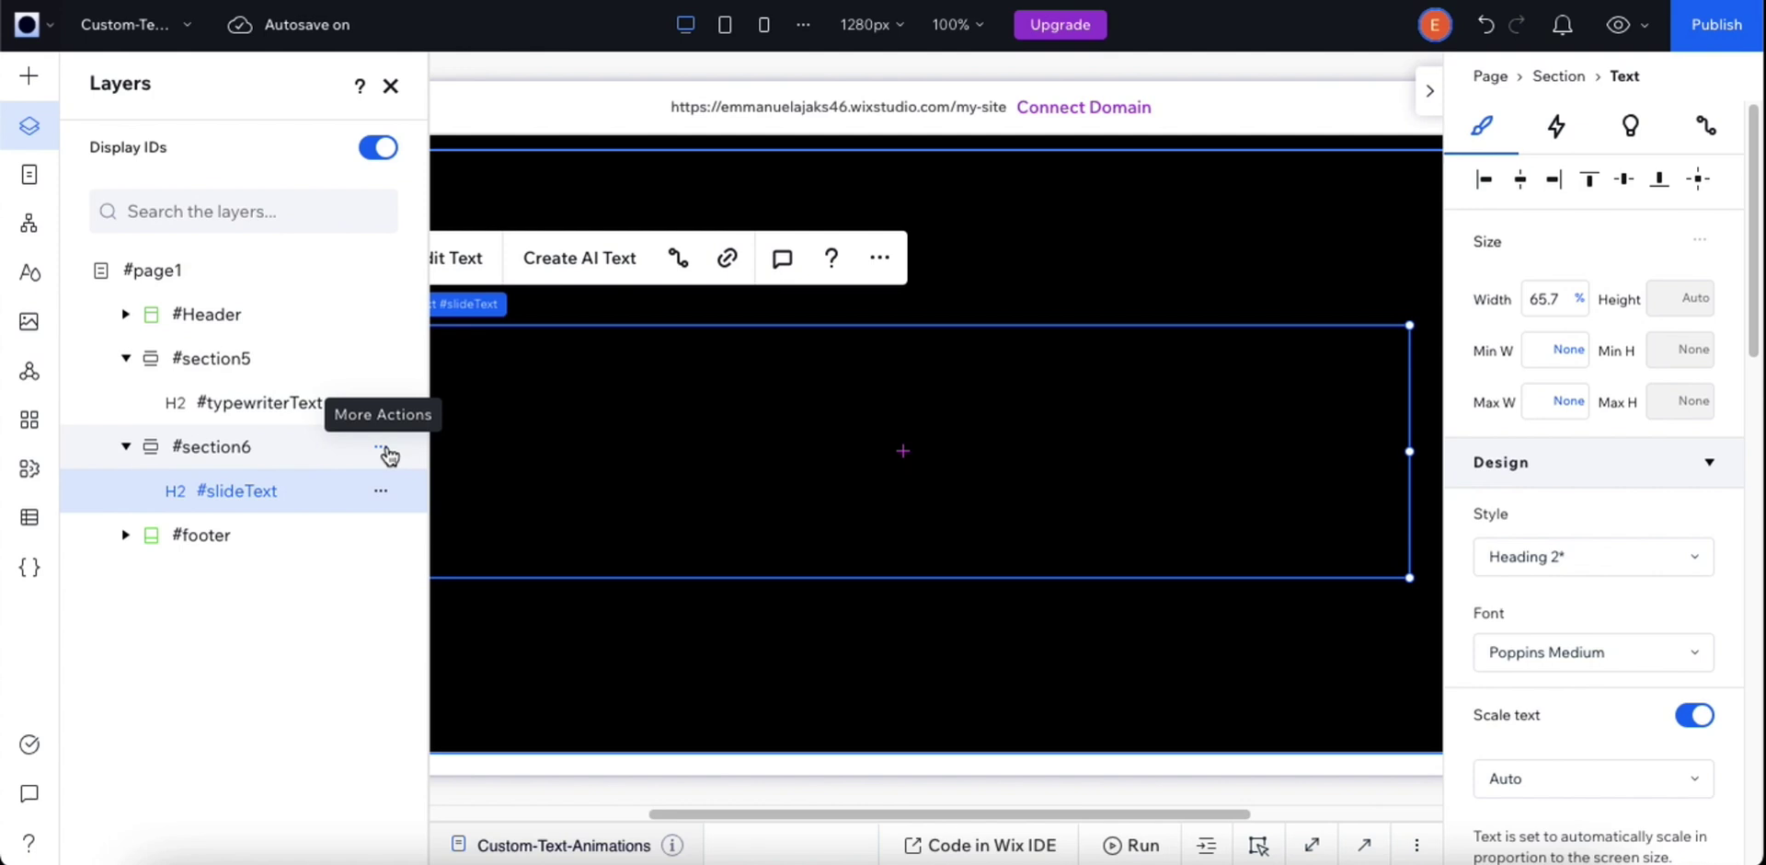
click(386, 446)
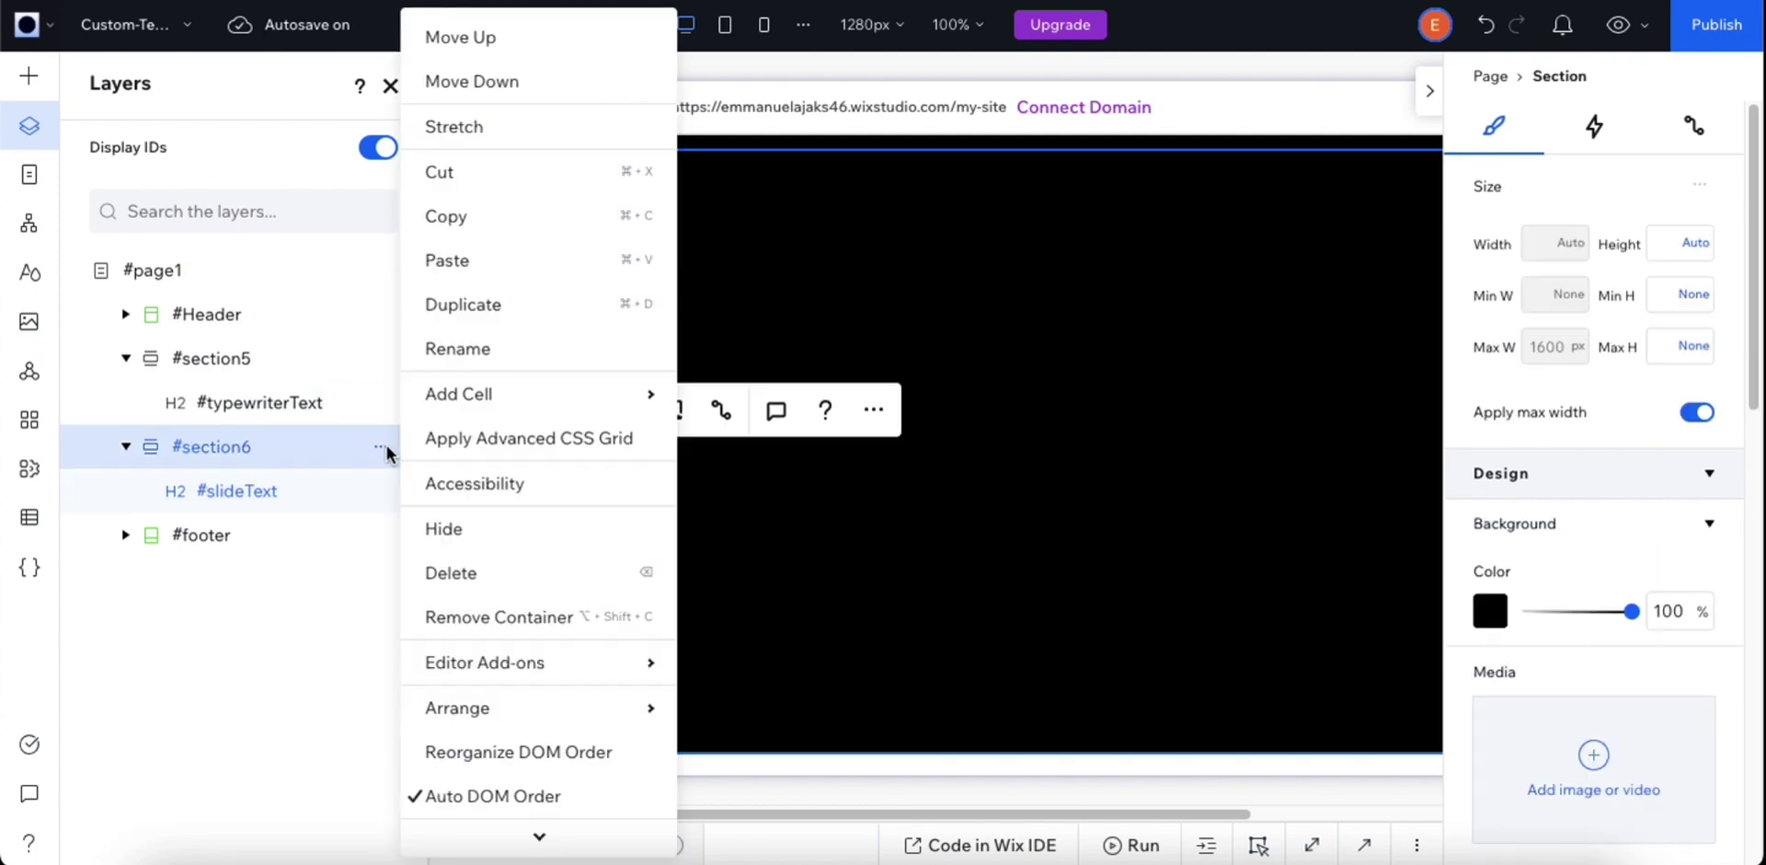
click(486, 306)
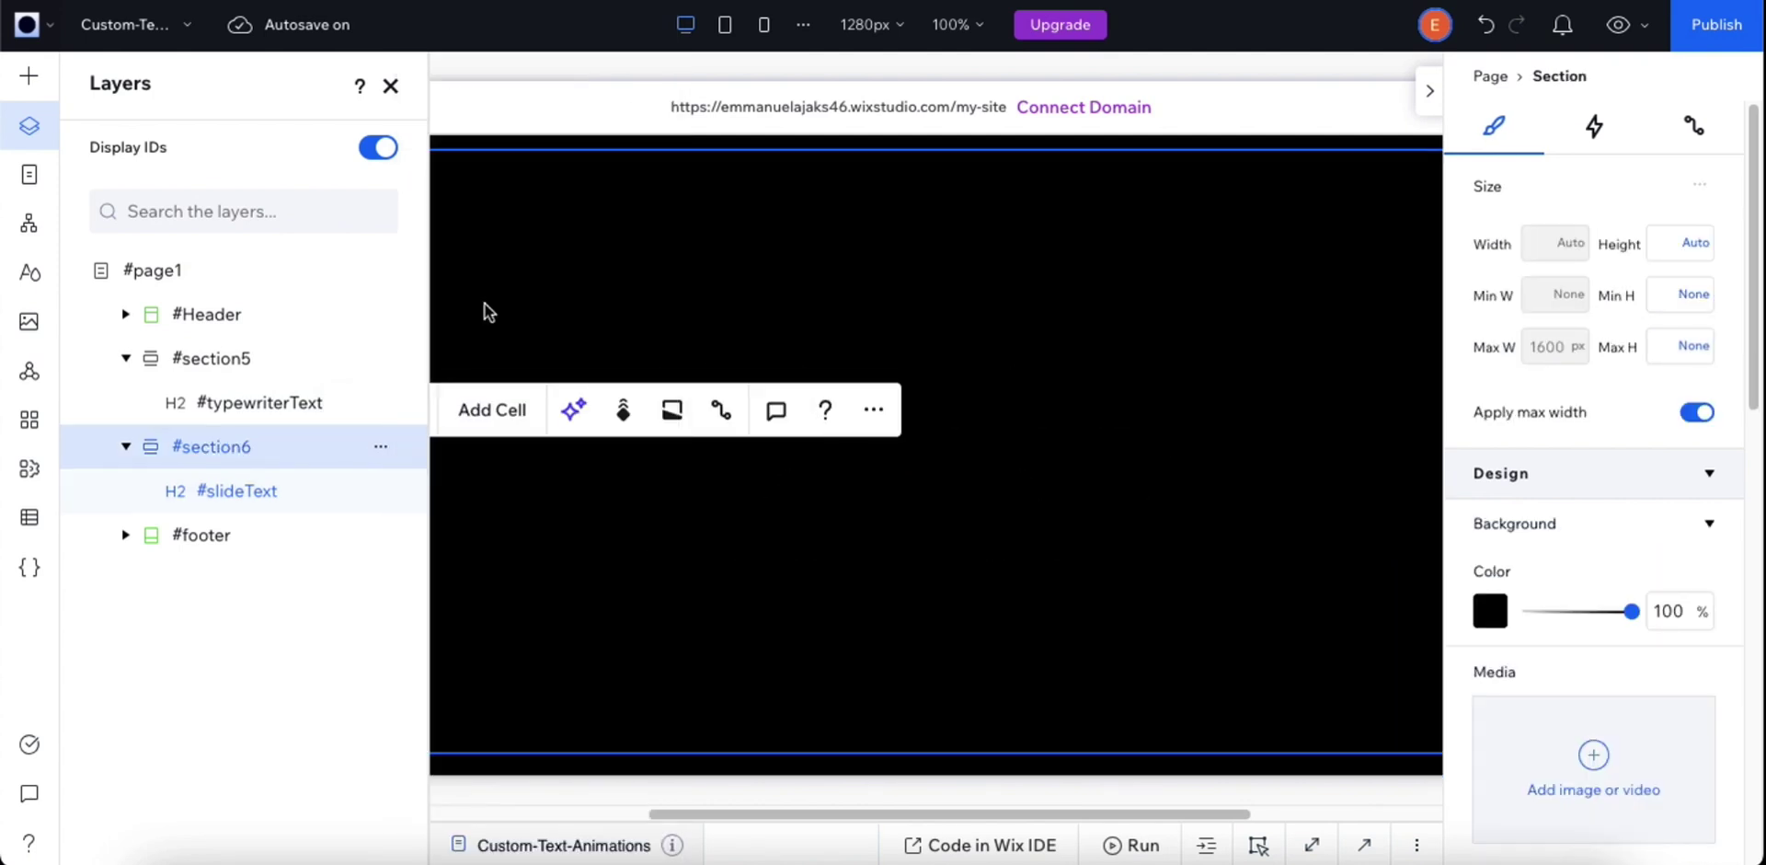
click(391, 87)
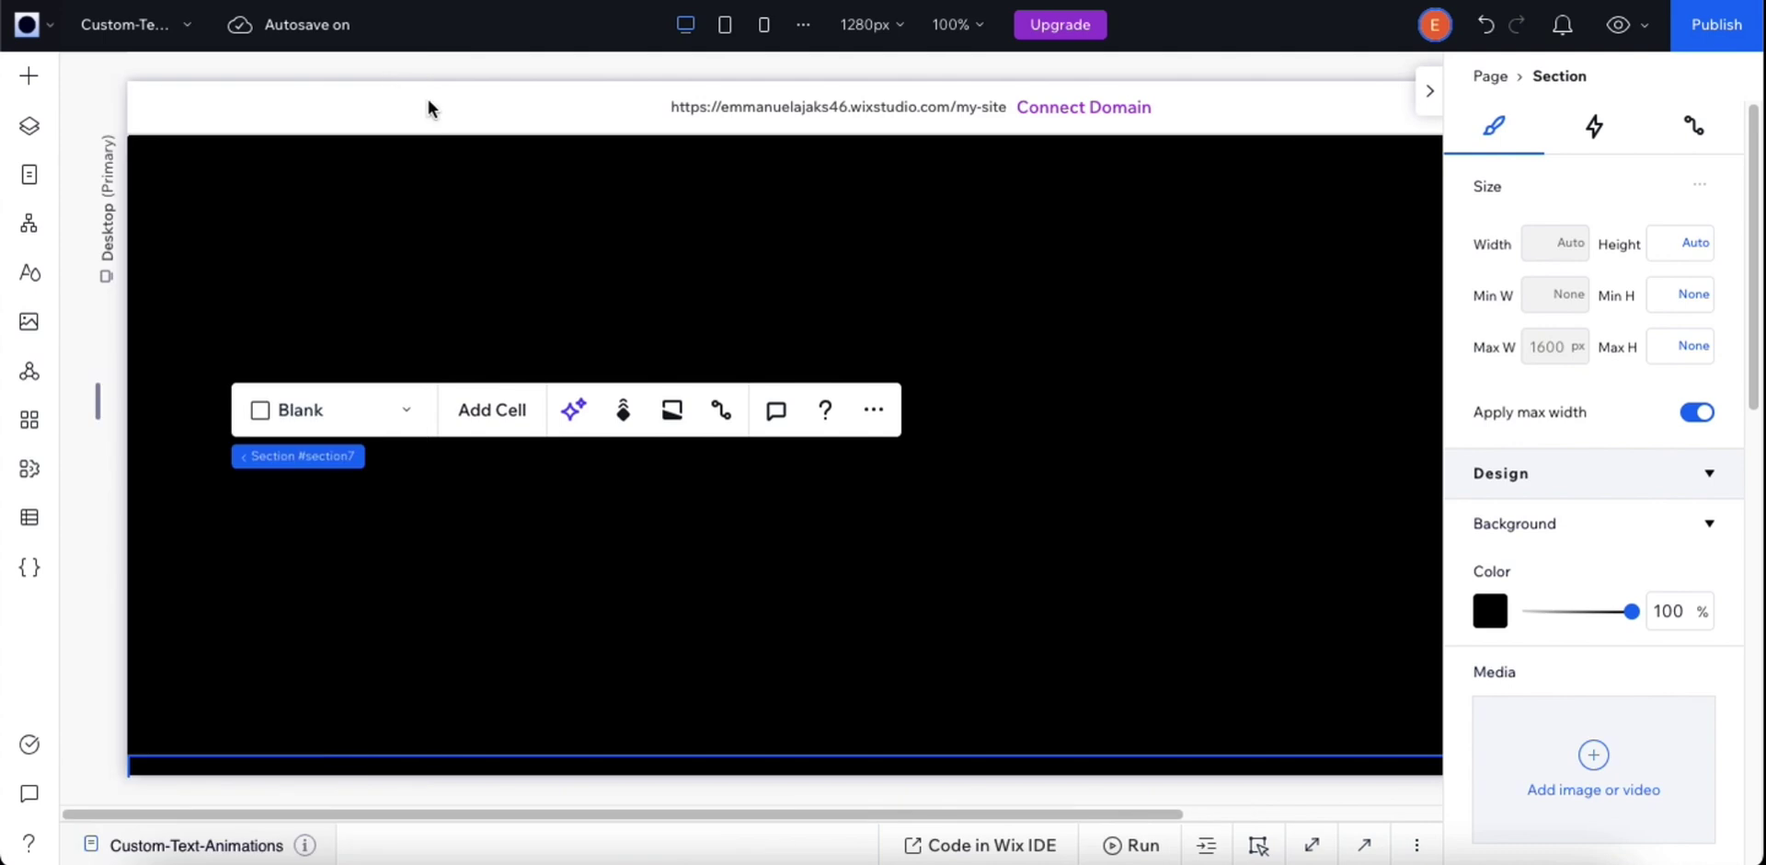
Step: Change the heading text in the duplicated section to 'Decrypted Text Animation'
scroll(947, 524, down, 5)
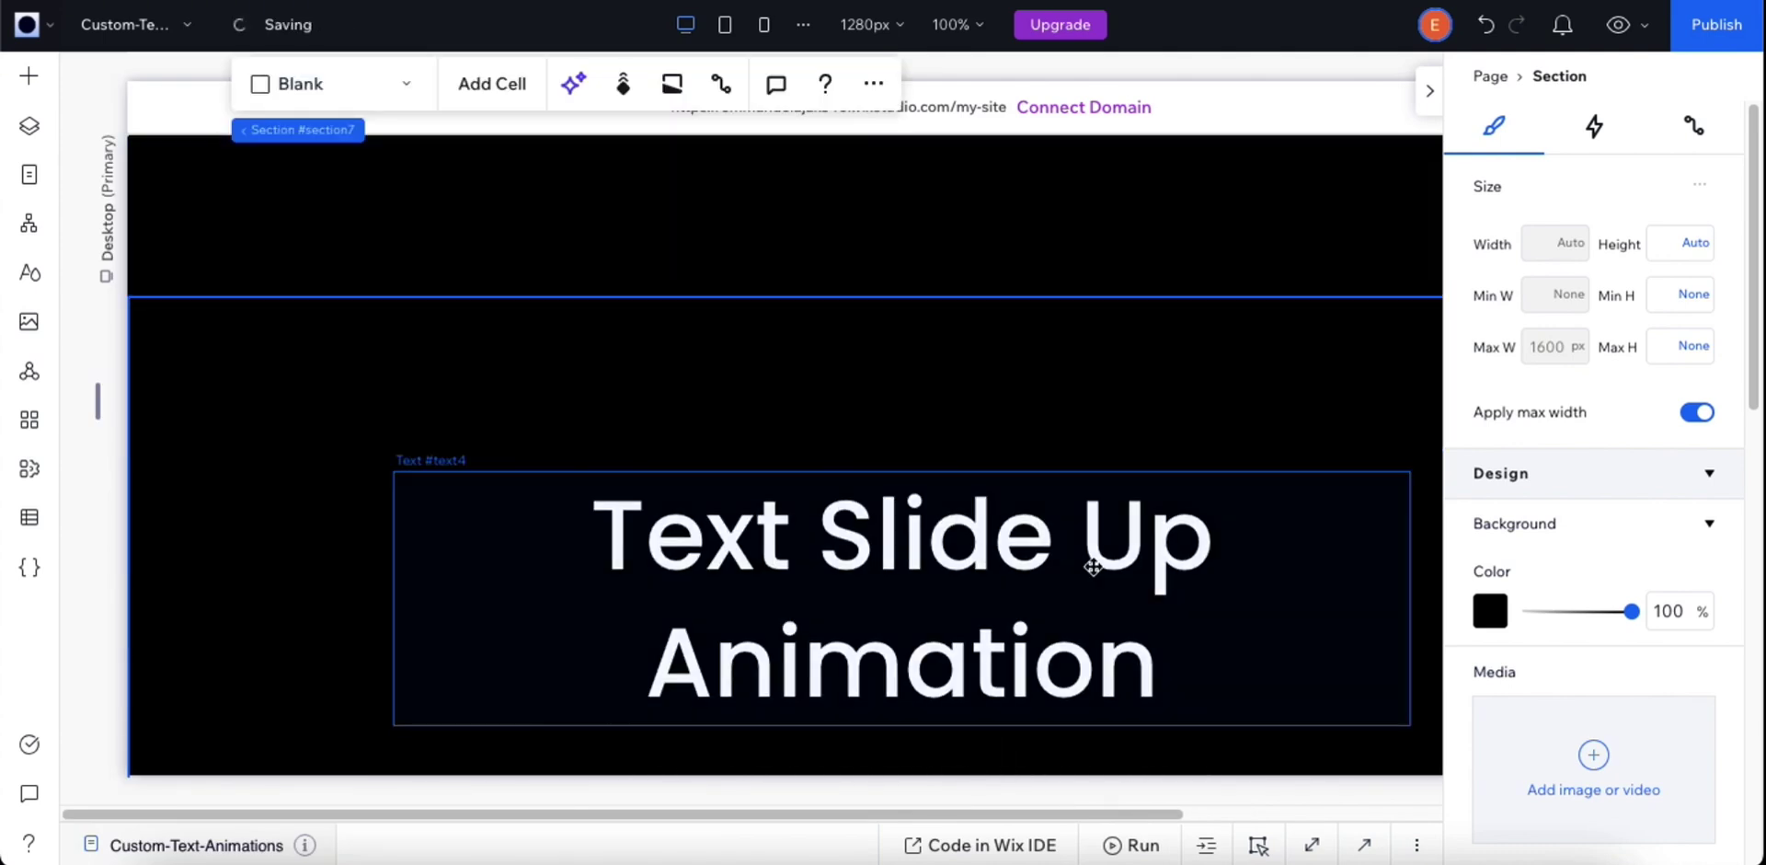
click(985, 559)
click(430, 408)
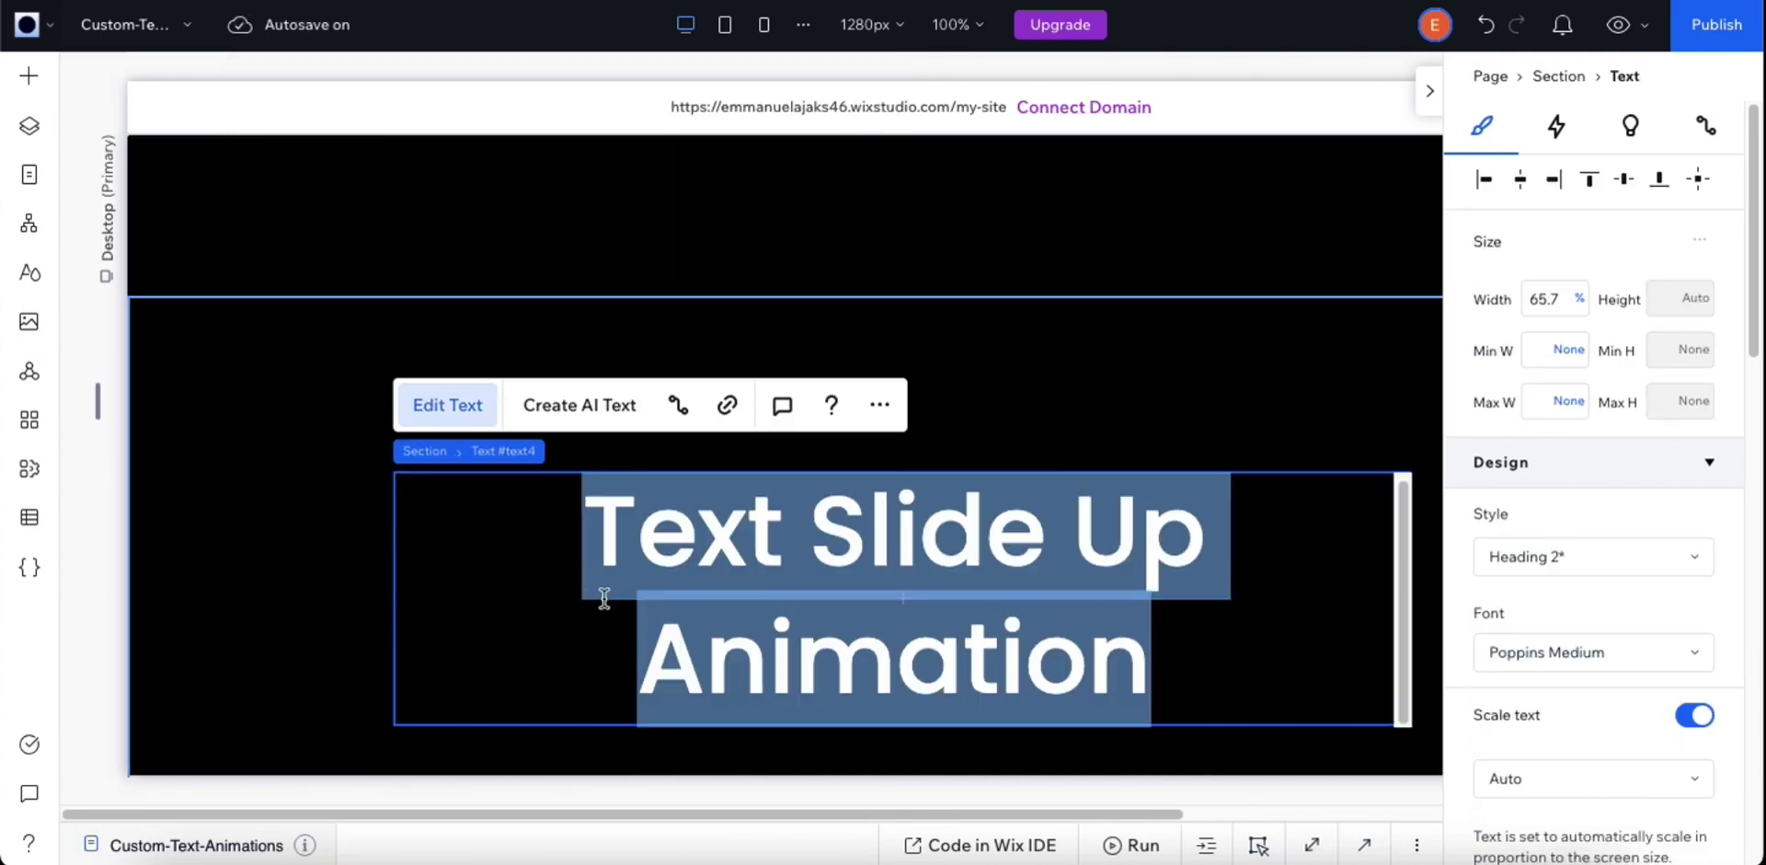
text(Decryp)
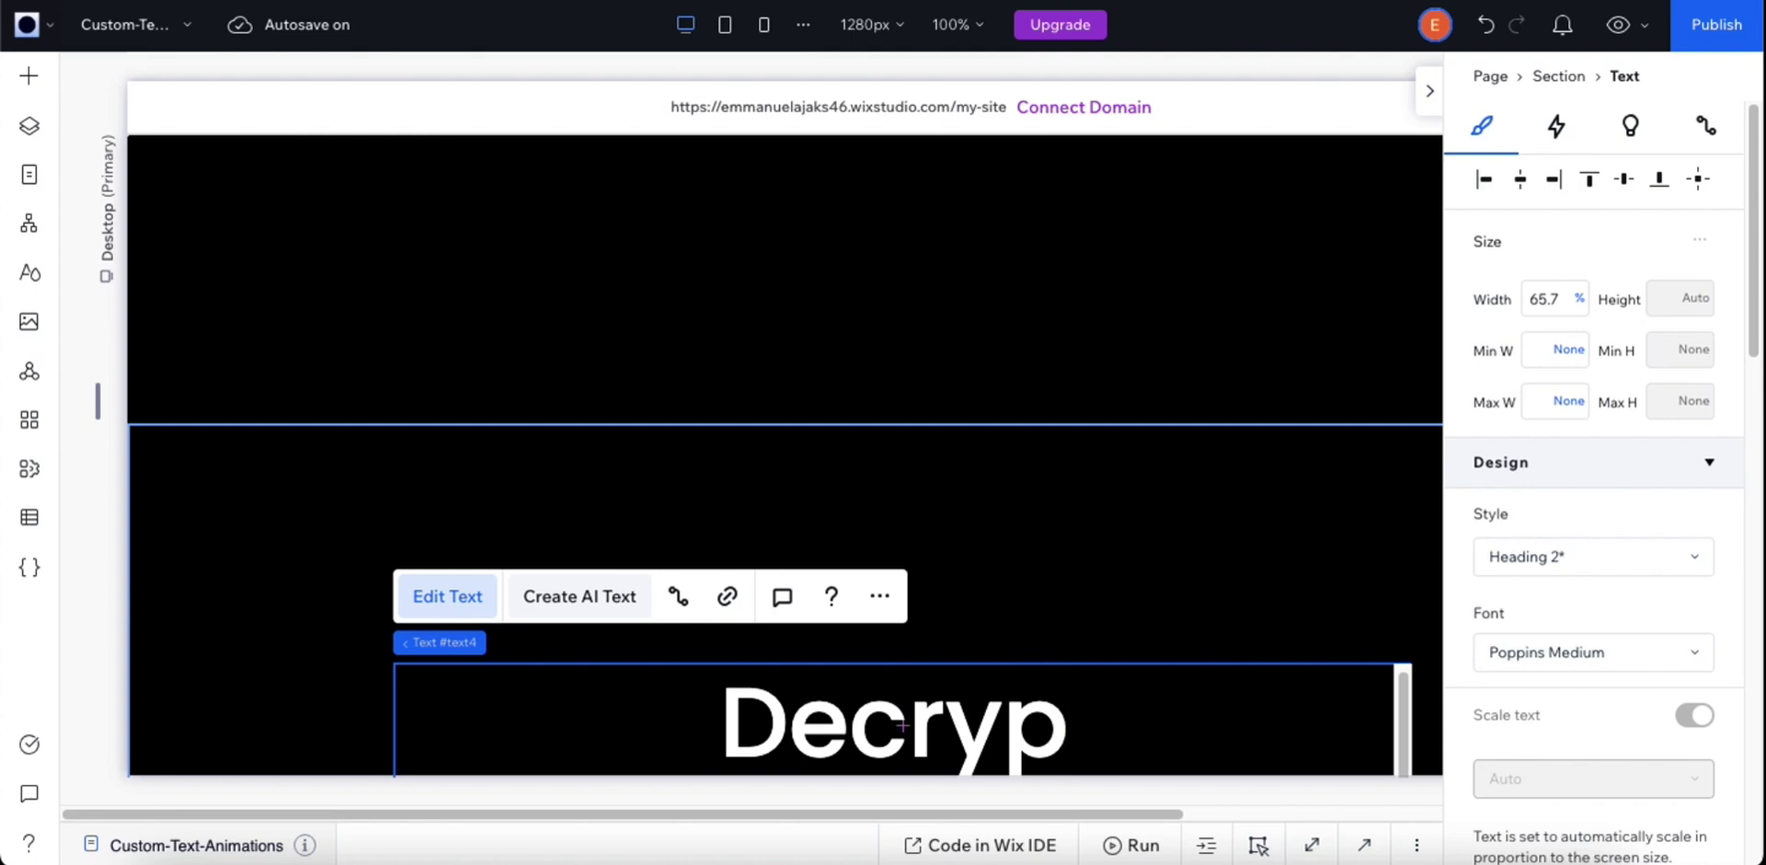
text(ted Slid)
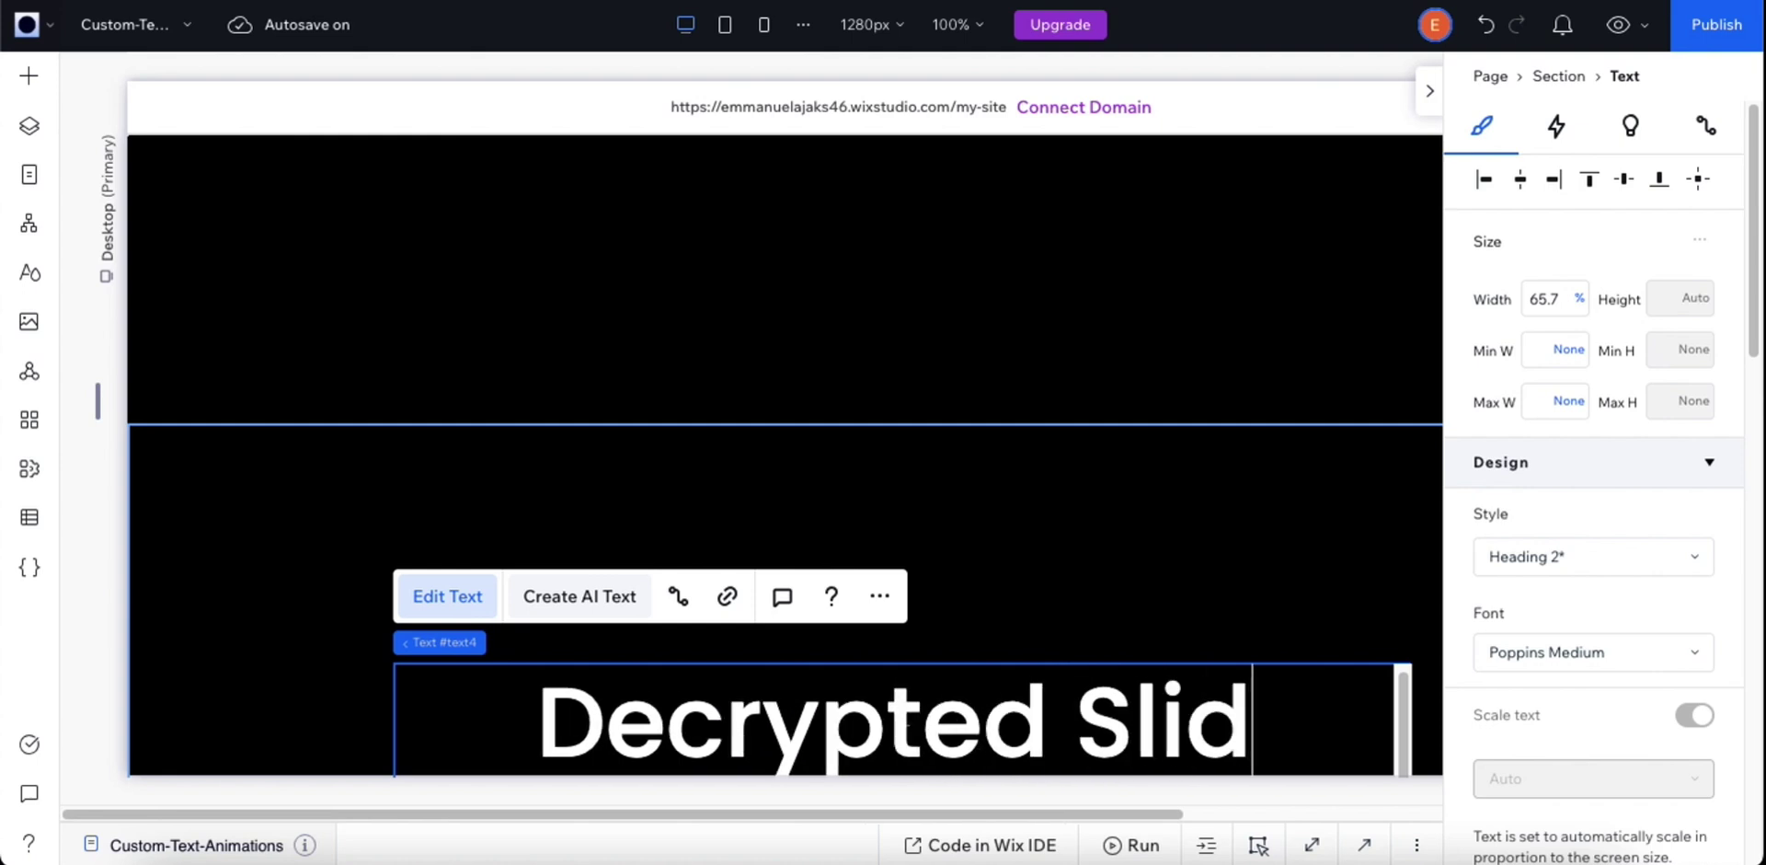
text(e)
key(BackSpace)
key(BackSpace)
key(BackSpace)
key(BackSpace)
key(BackSpace)
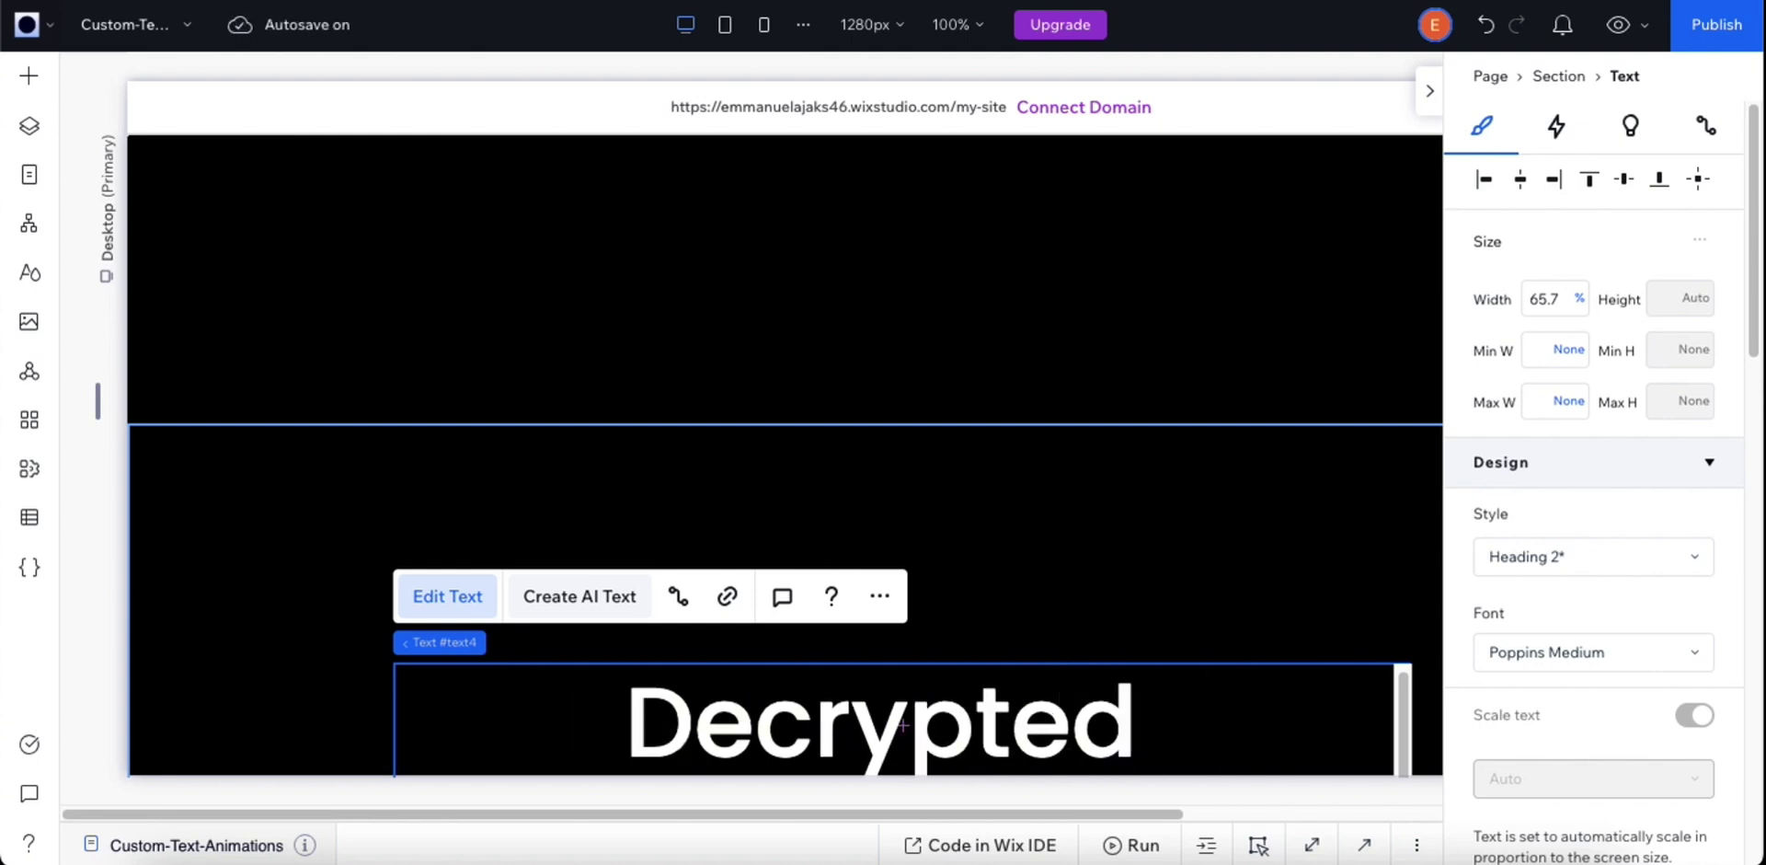
text(Text Ani)
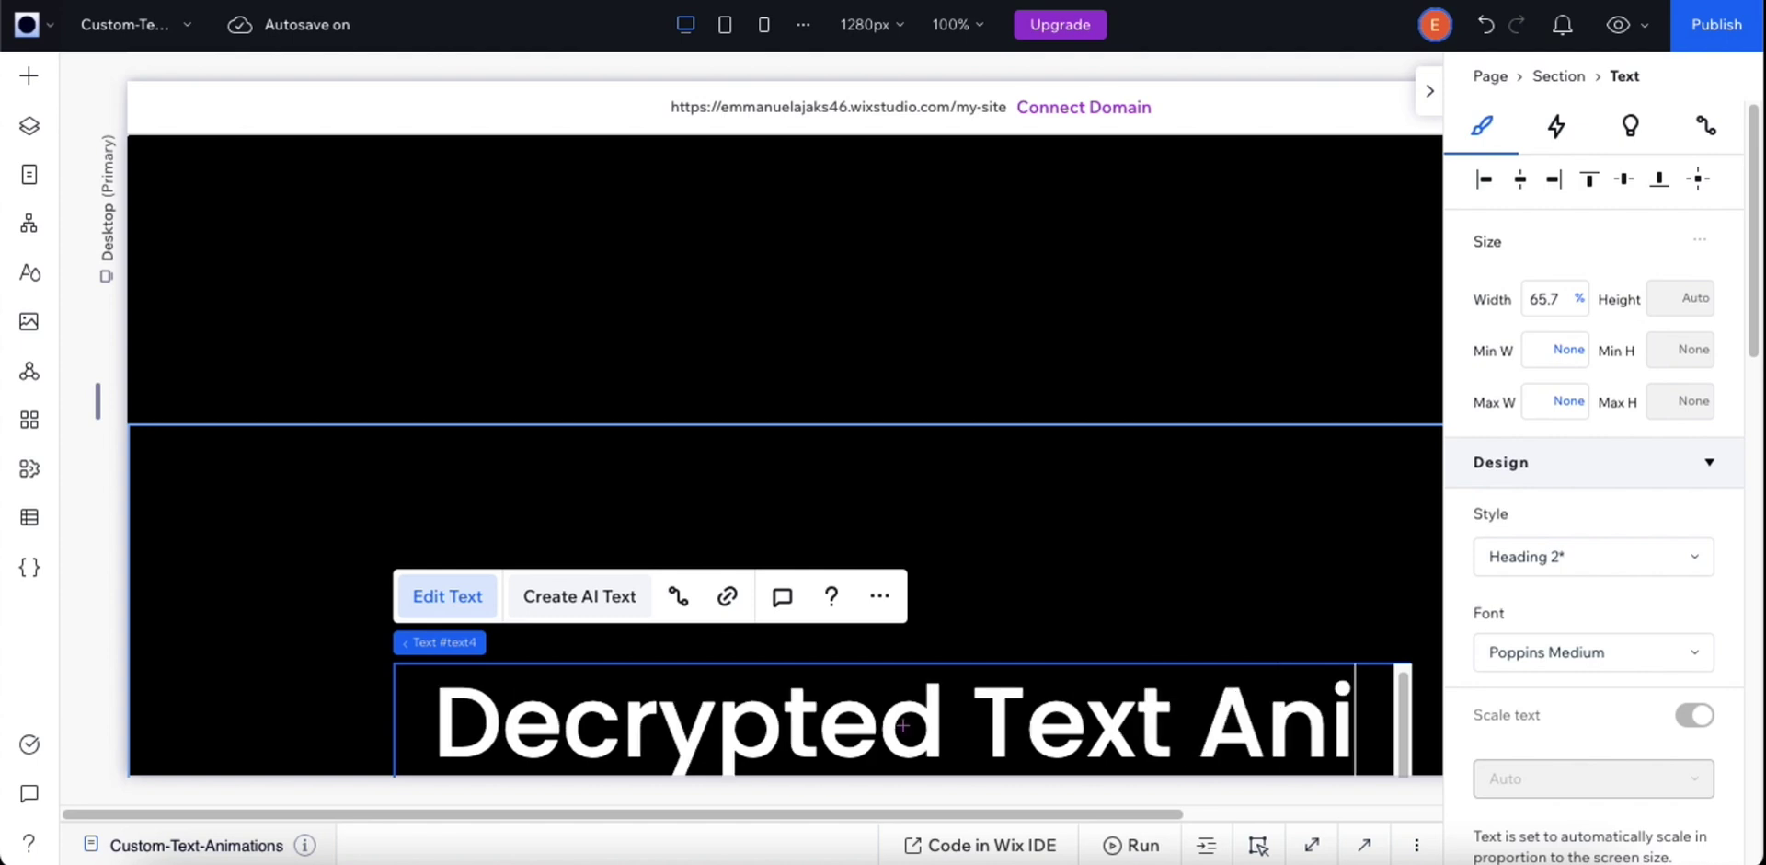
text(mation)
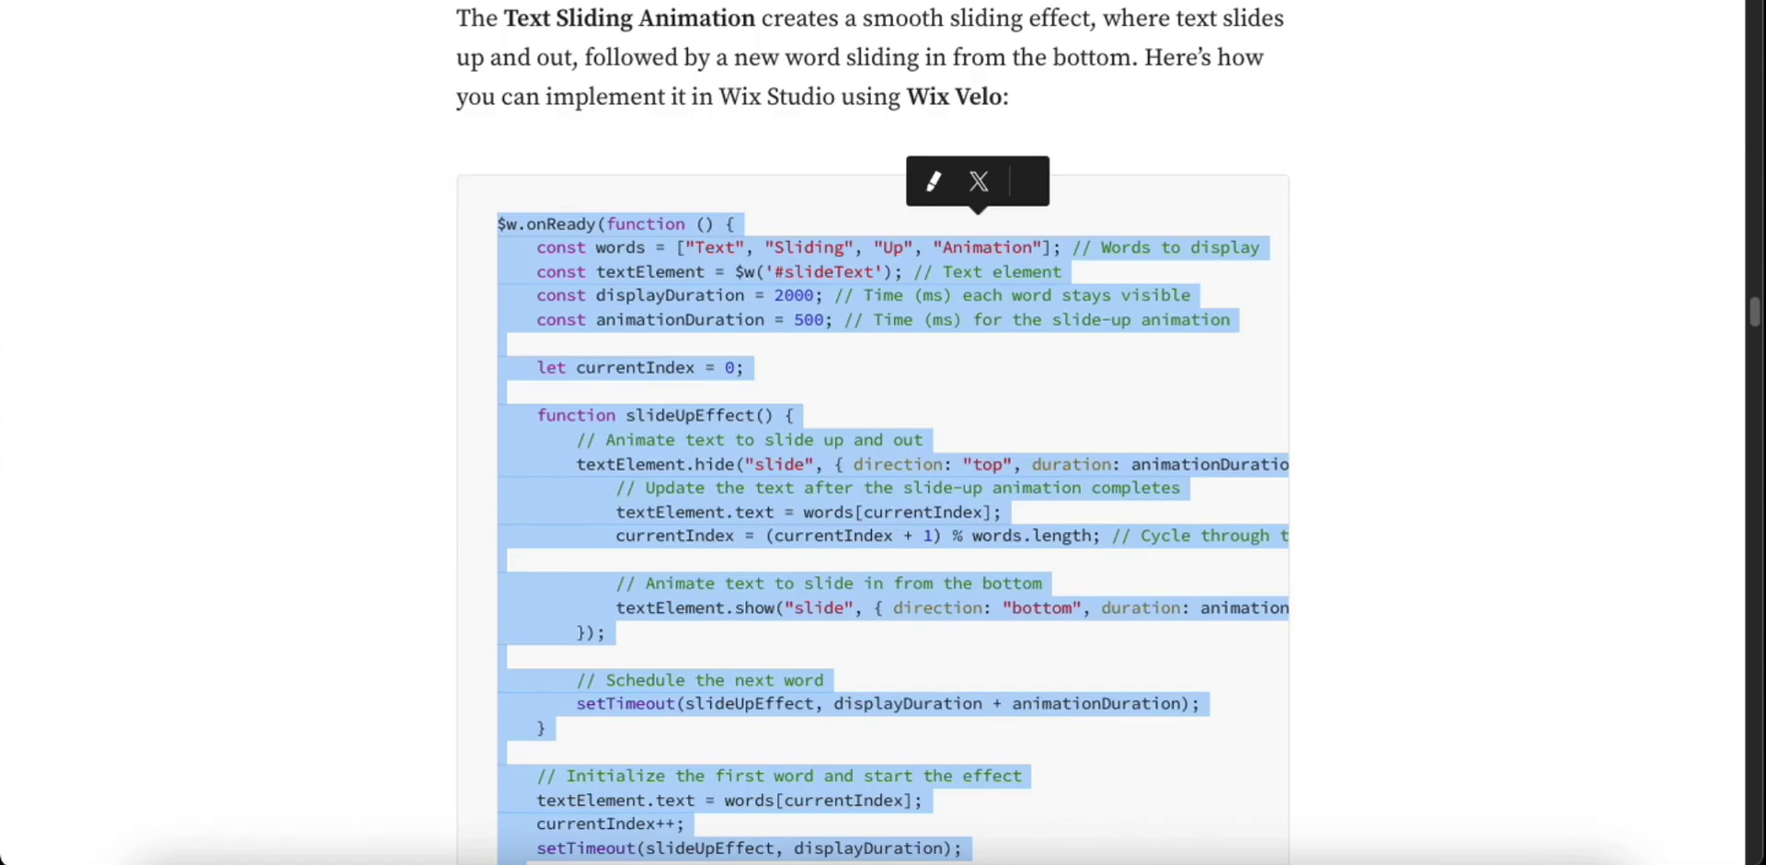
Step: Switch to the article with the animation code and copy the whole decrypted text animation code block
scroll(813, 471, down, 6)
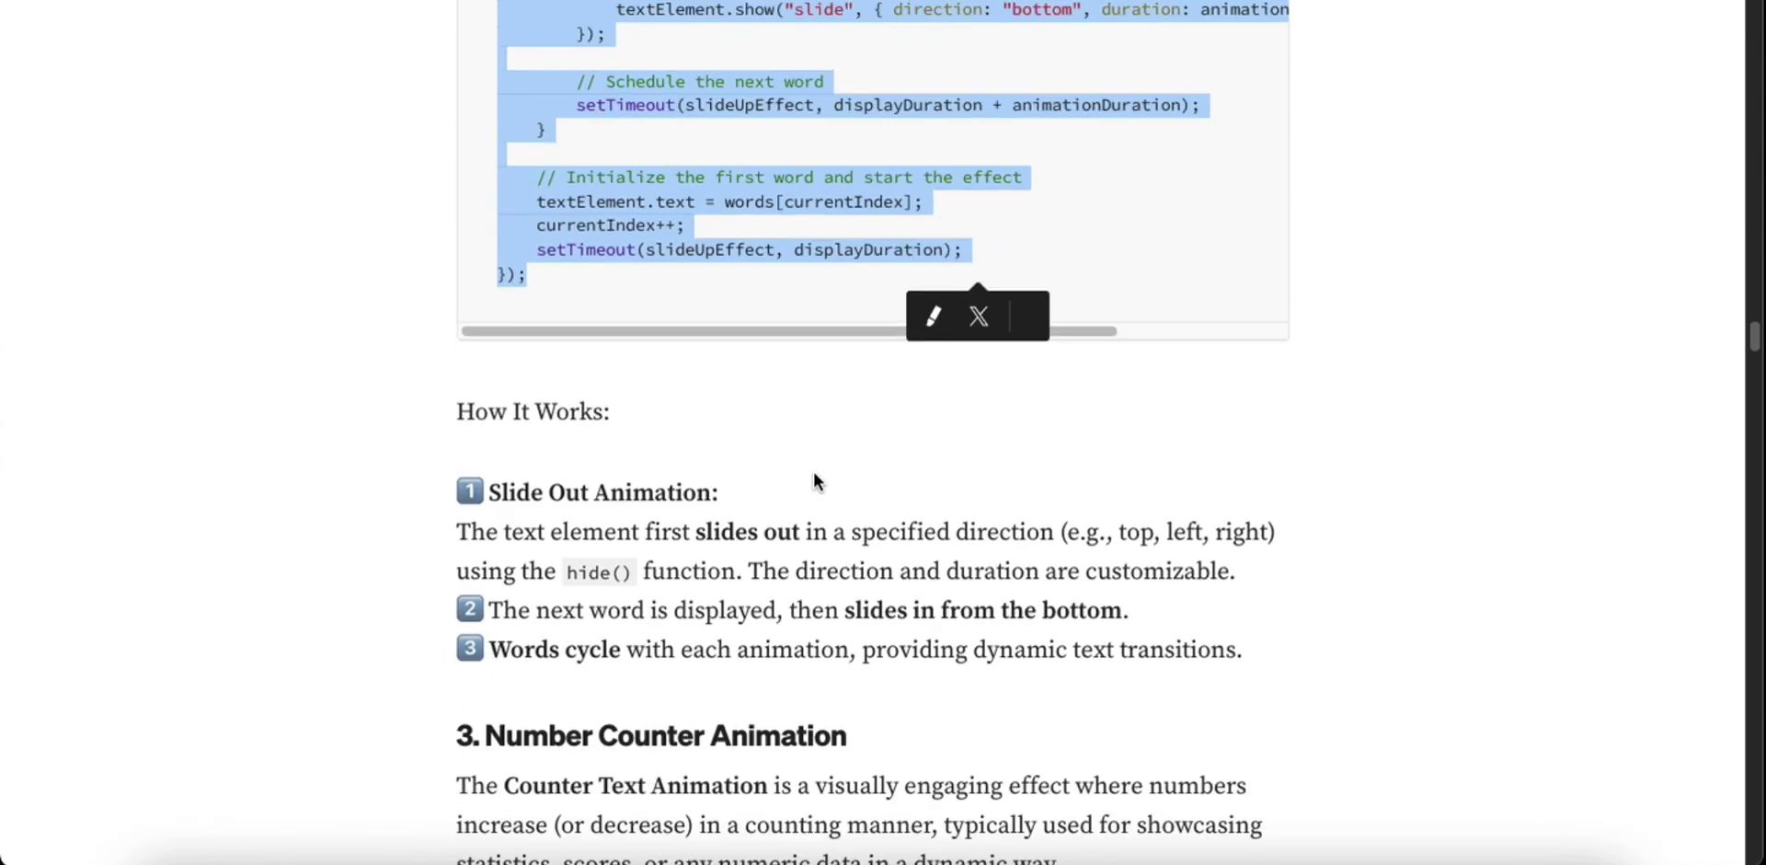
scroll(813, 480, down, 15)
scroll(814, 471, down, 20)
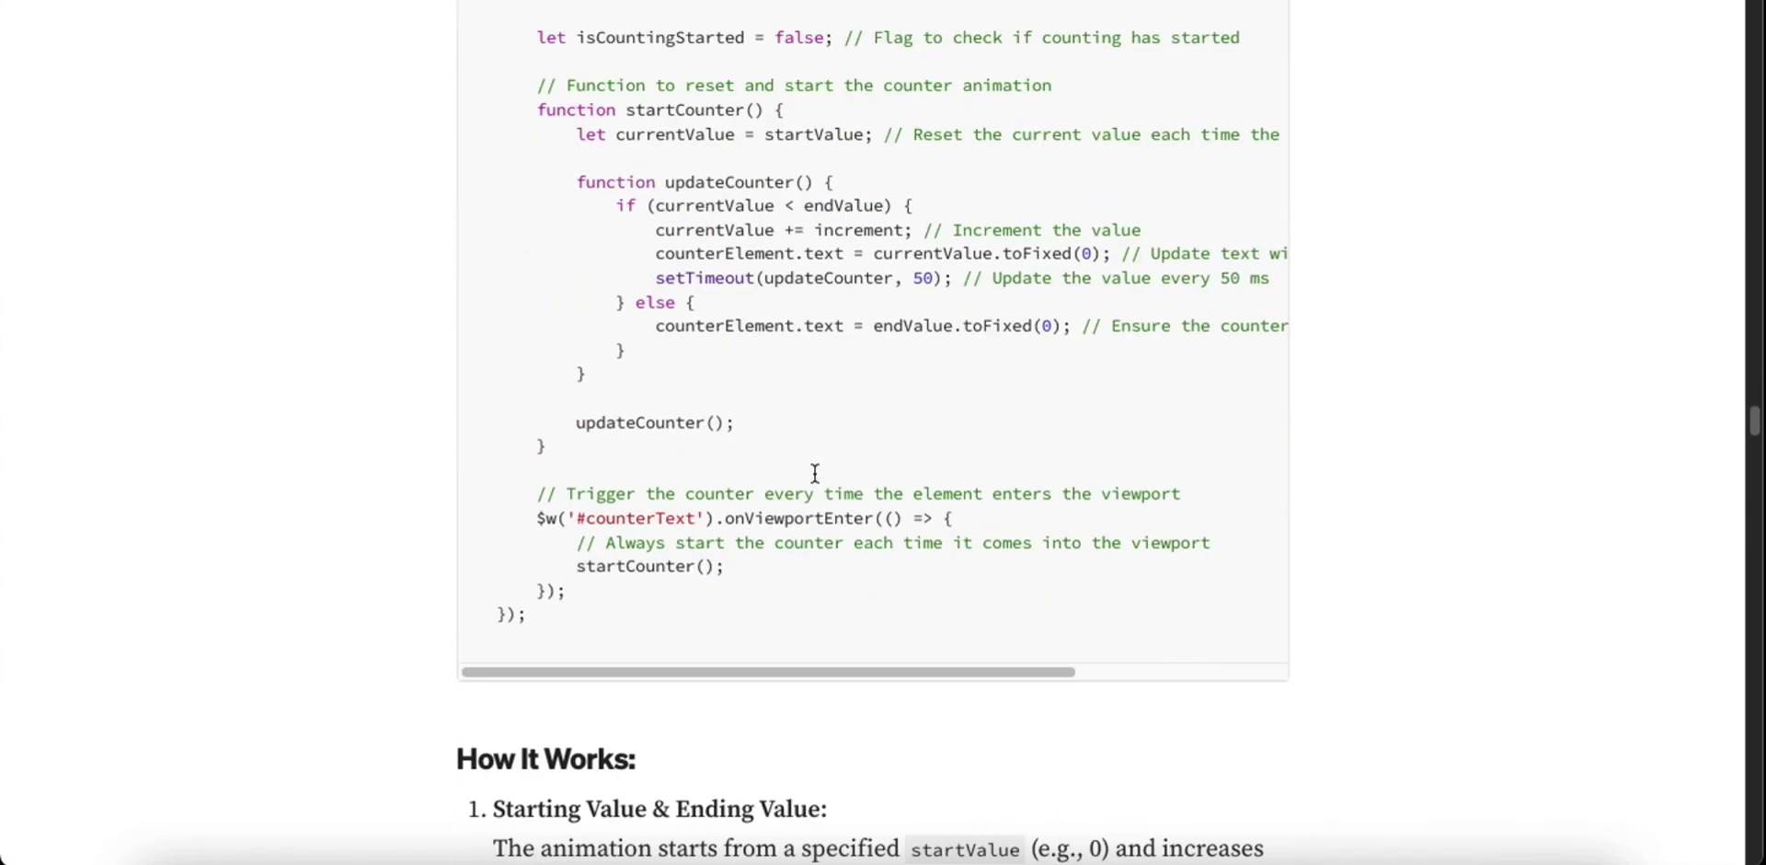
scroll(813, 480, down, 10)
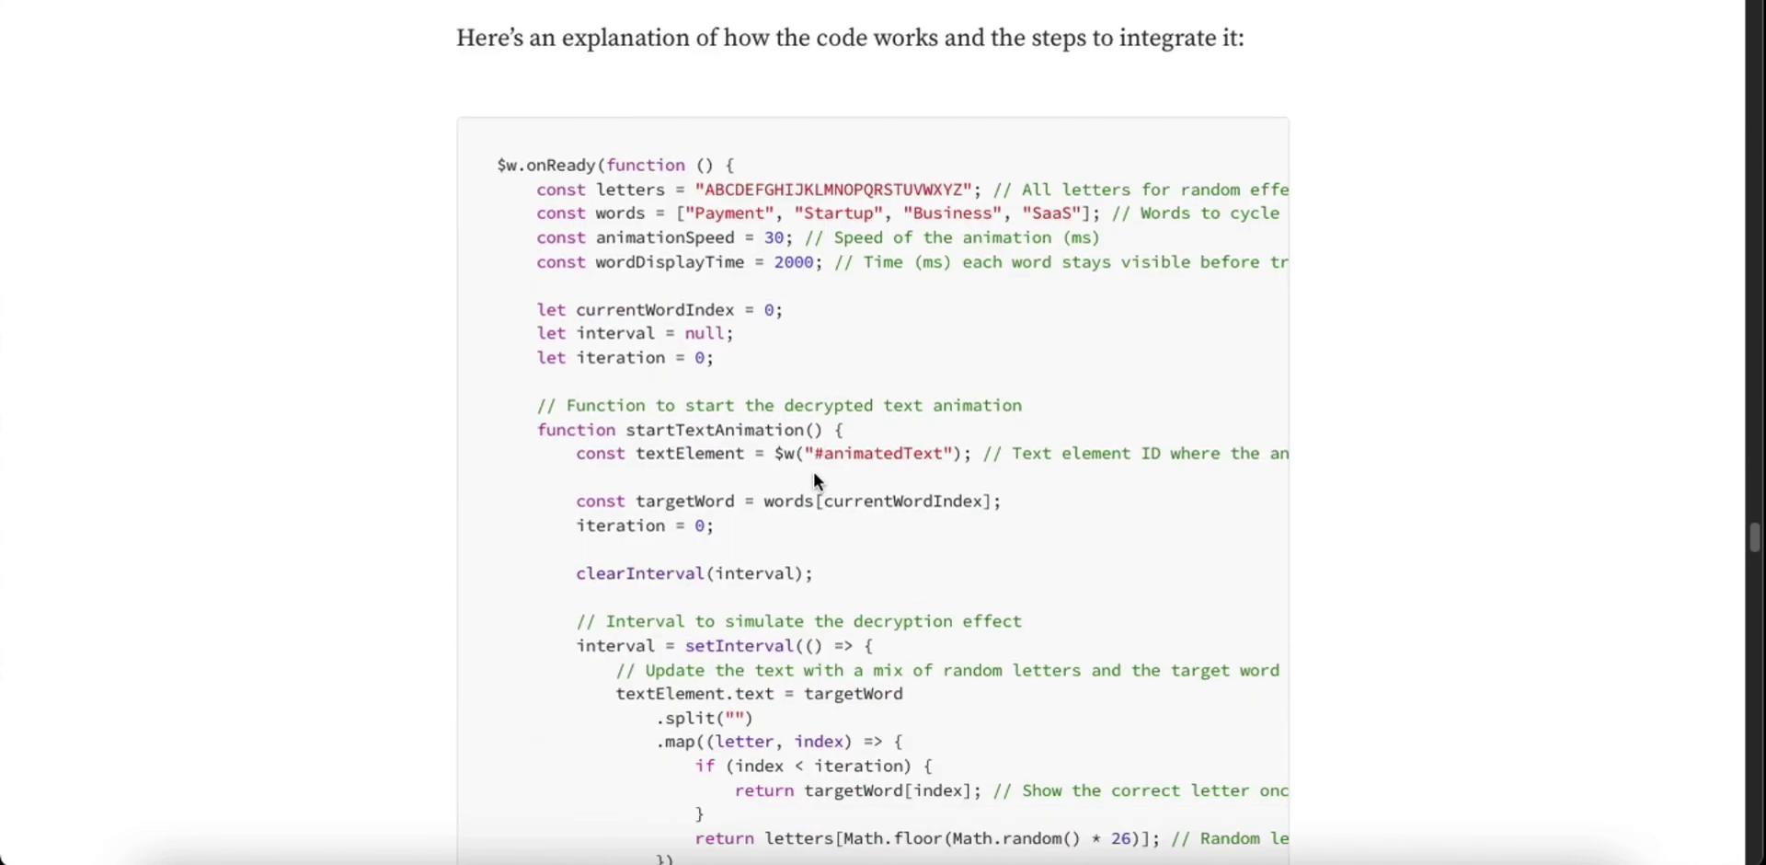
drag(498, 208, 777, 204)
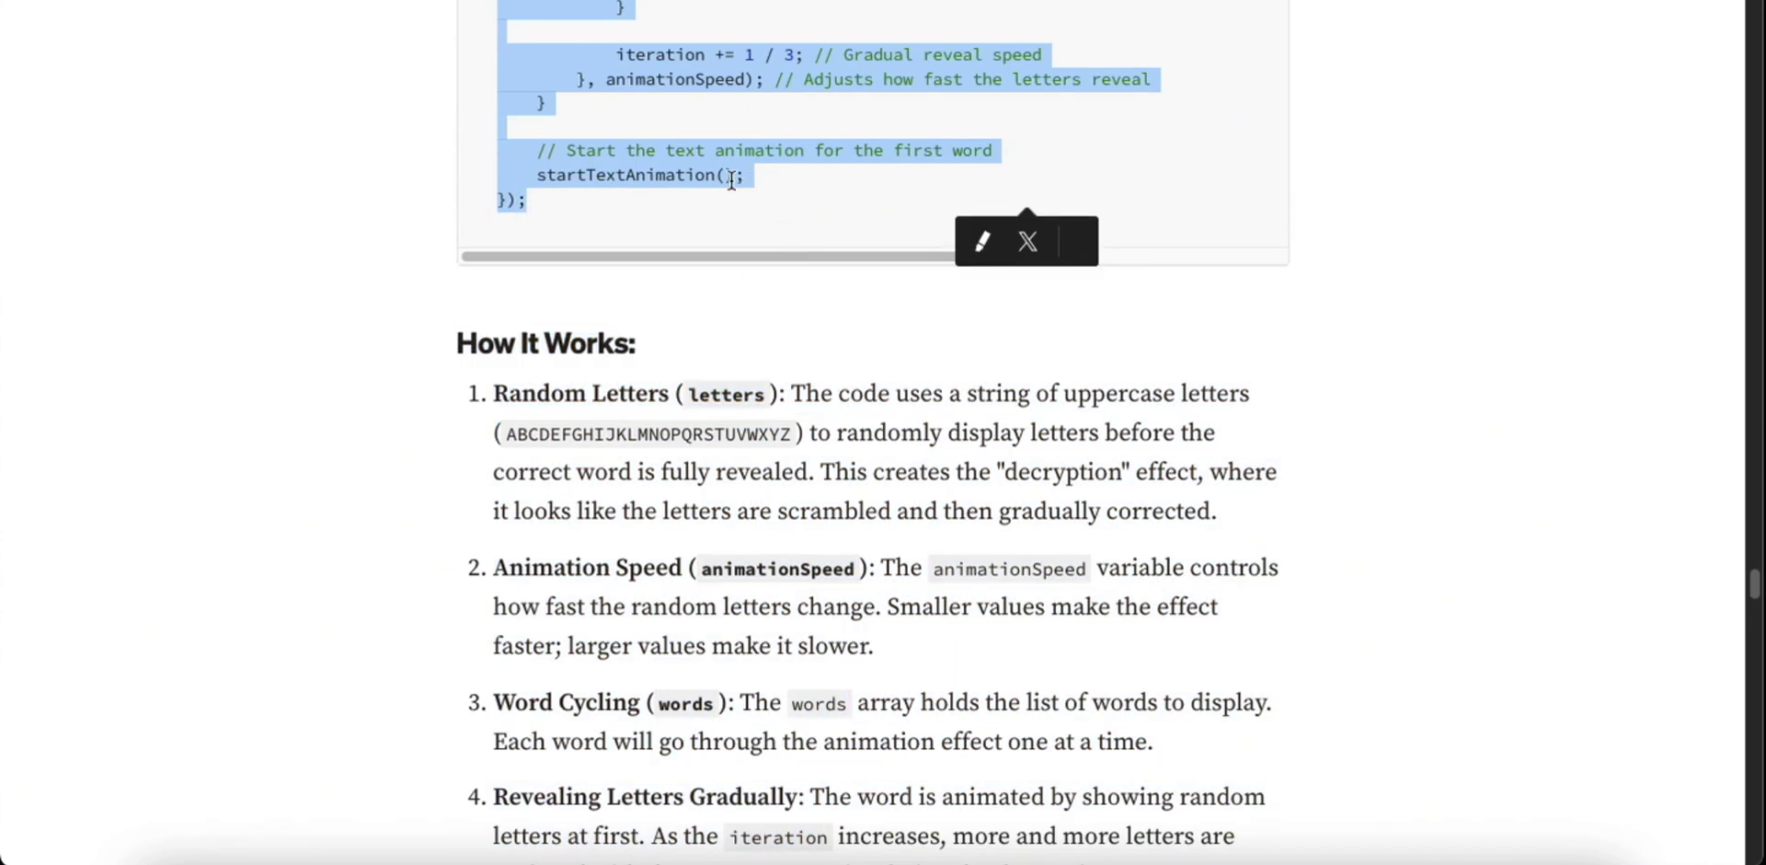
right_click(729, 171)
click(750, 230)
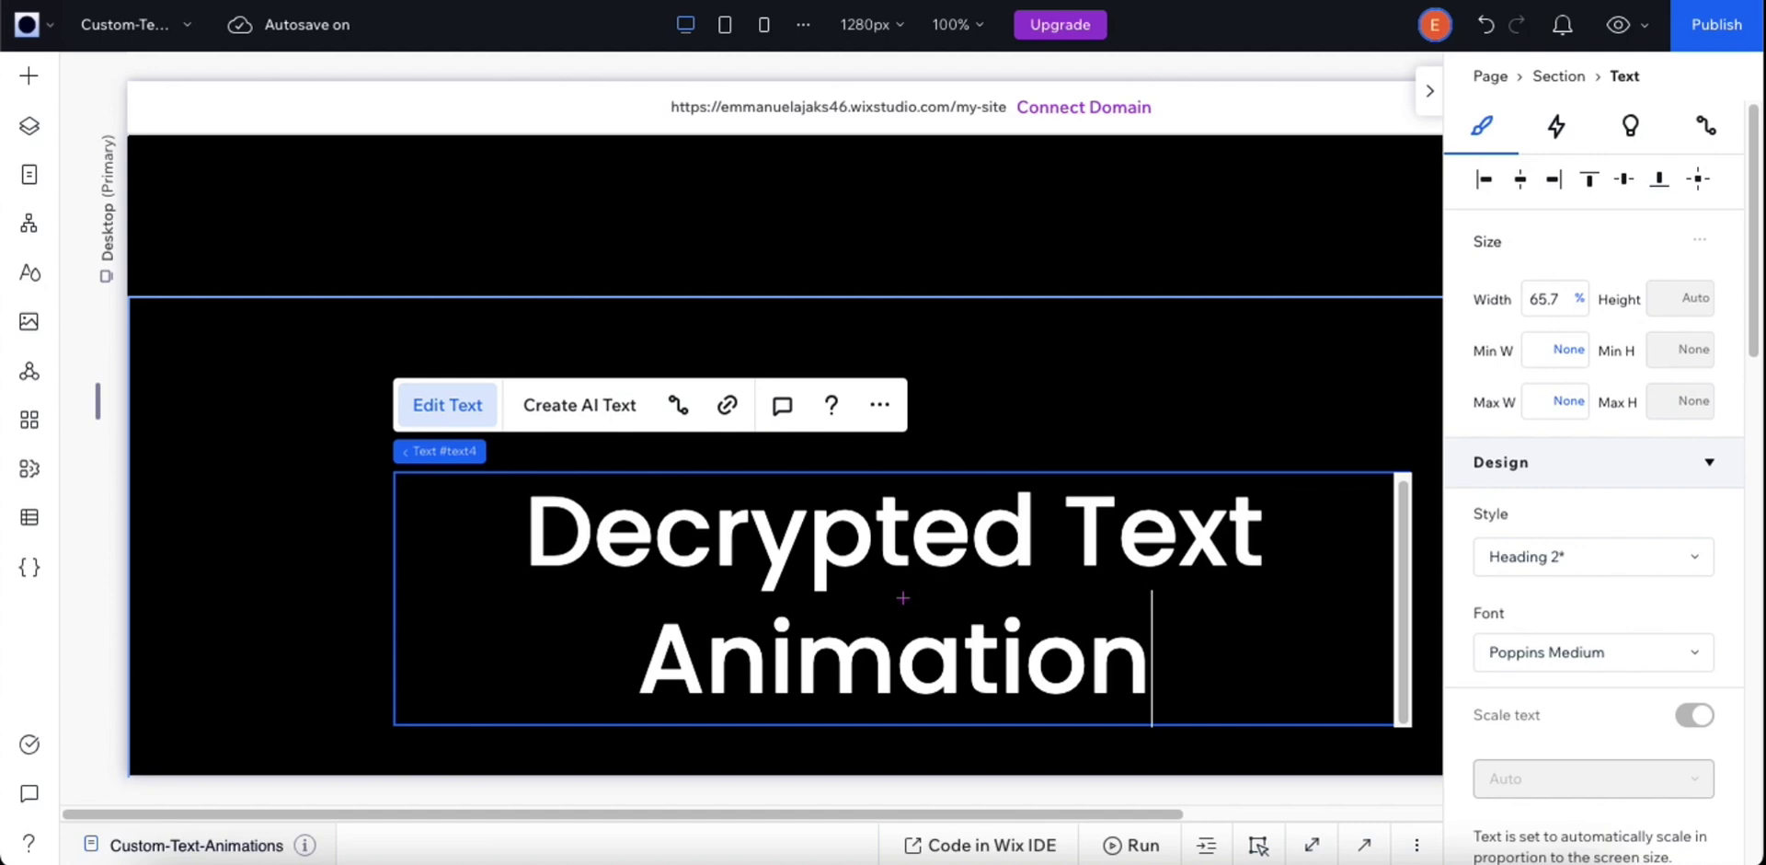
Step: Add the comment '//Decrypted Text' at the end of the page code and paste the copied animation code below it
click(1364, 844)
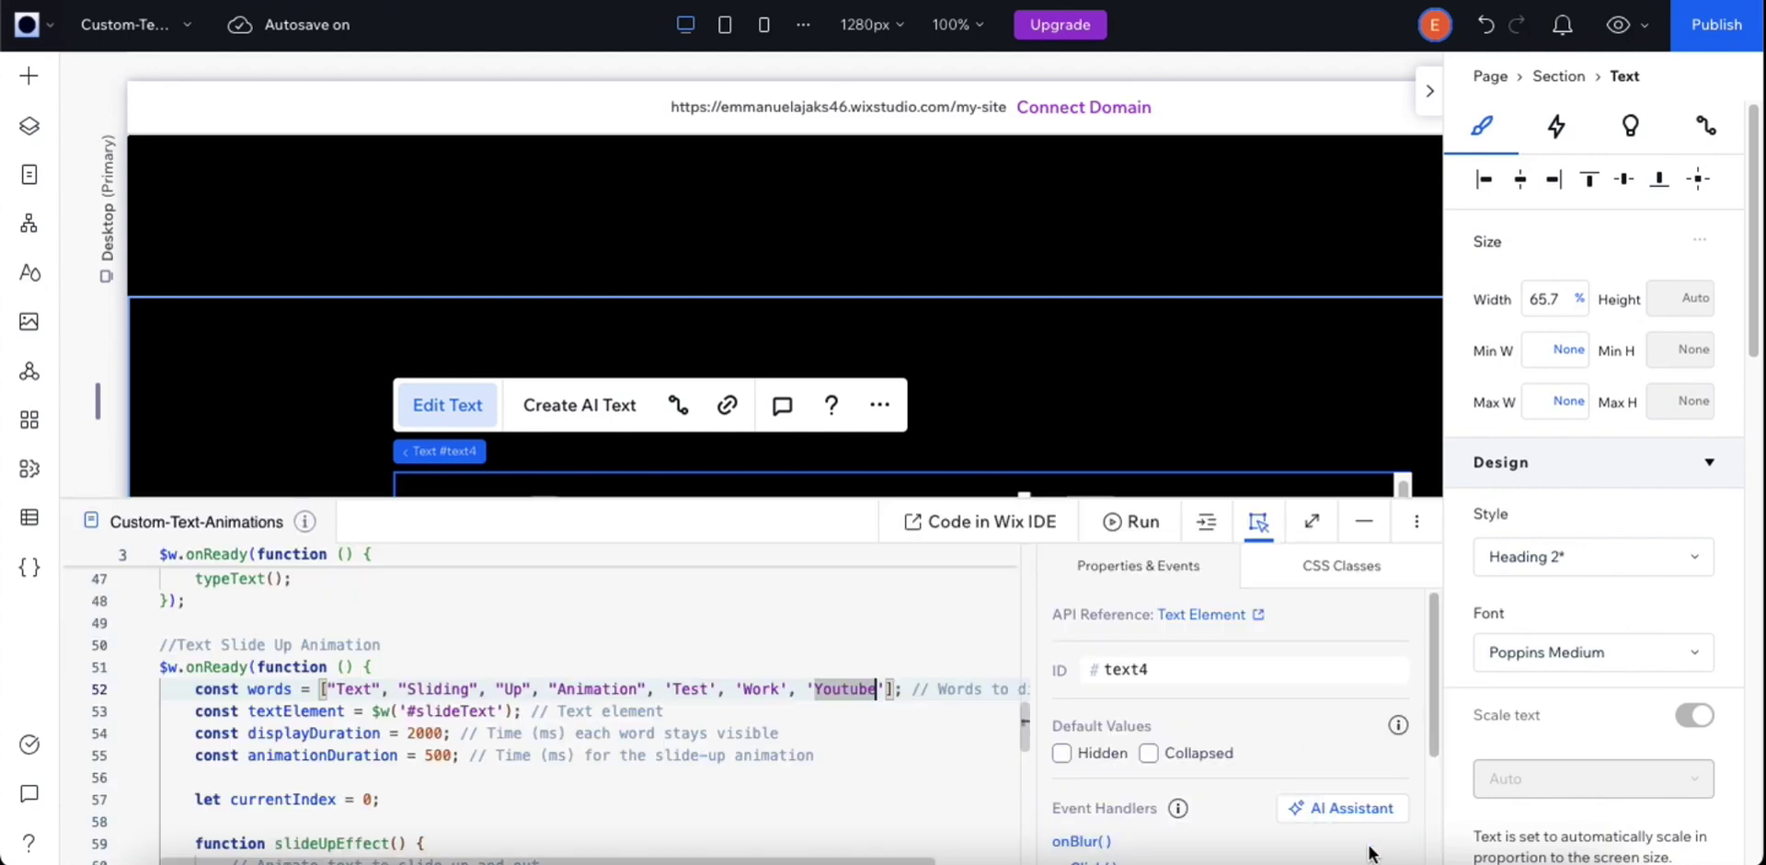
click(434, 704)
key(Return)
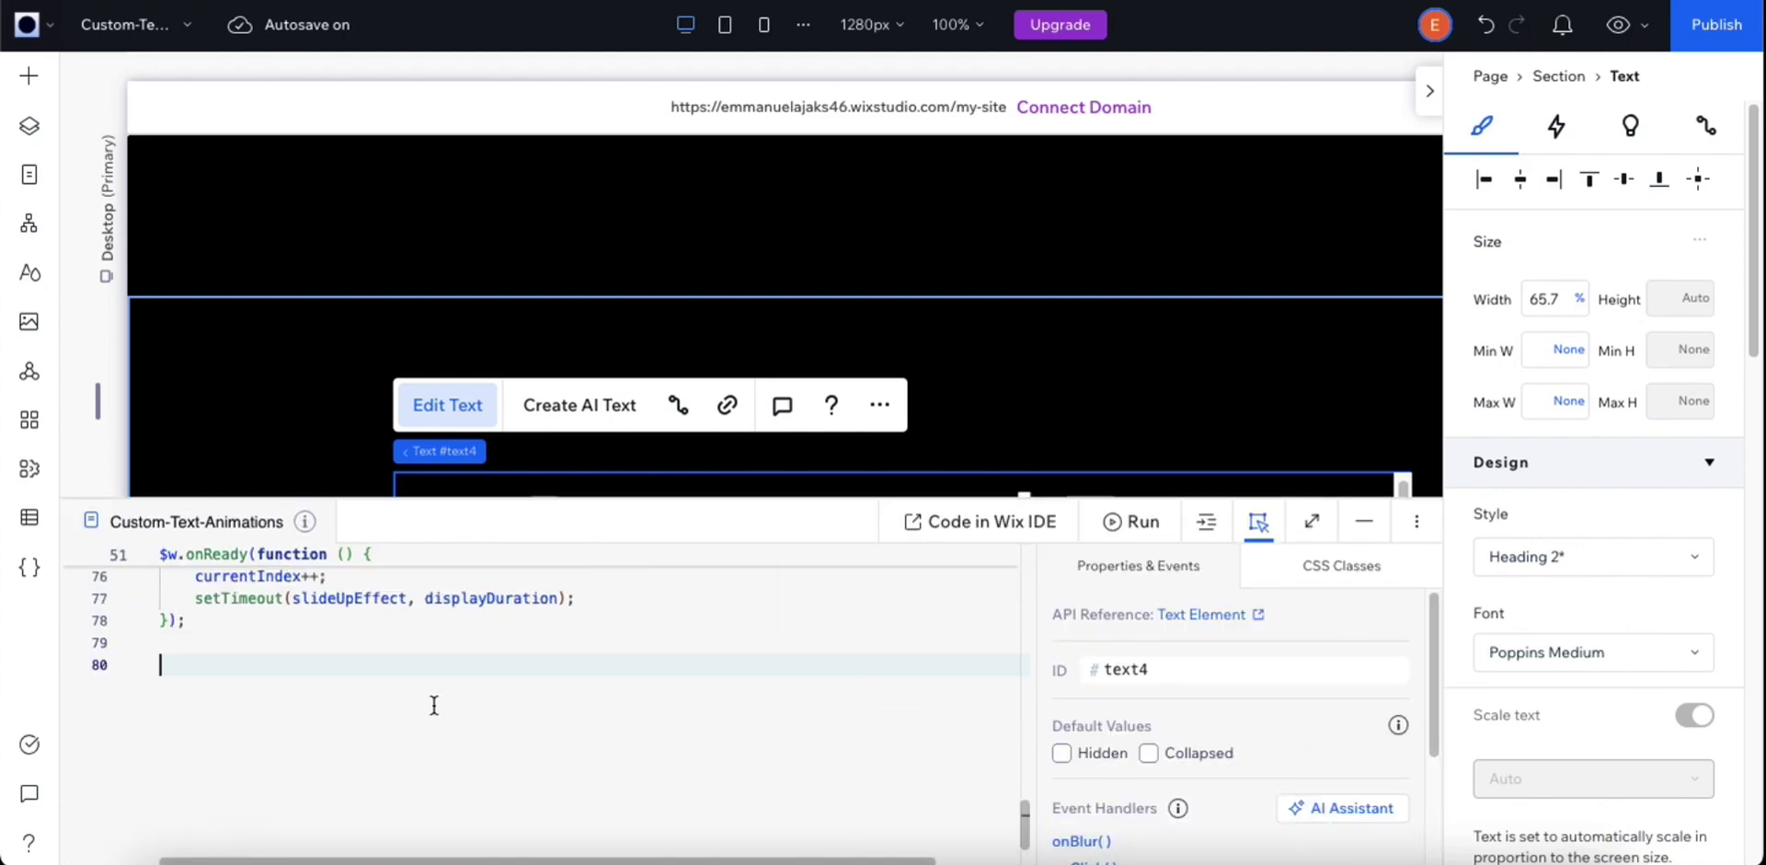
text(//Decrypted Text)
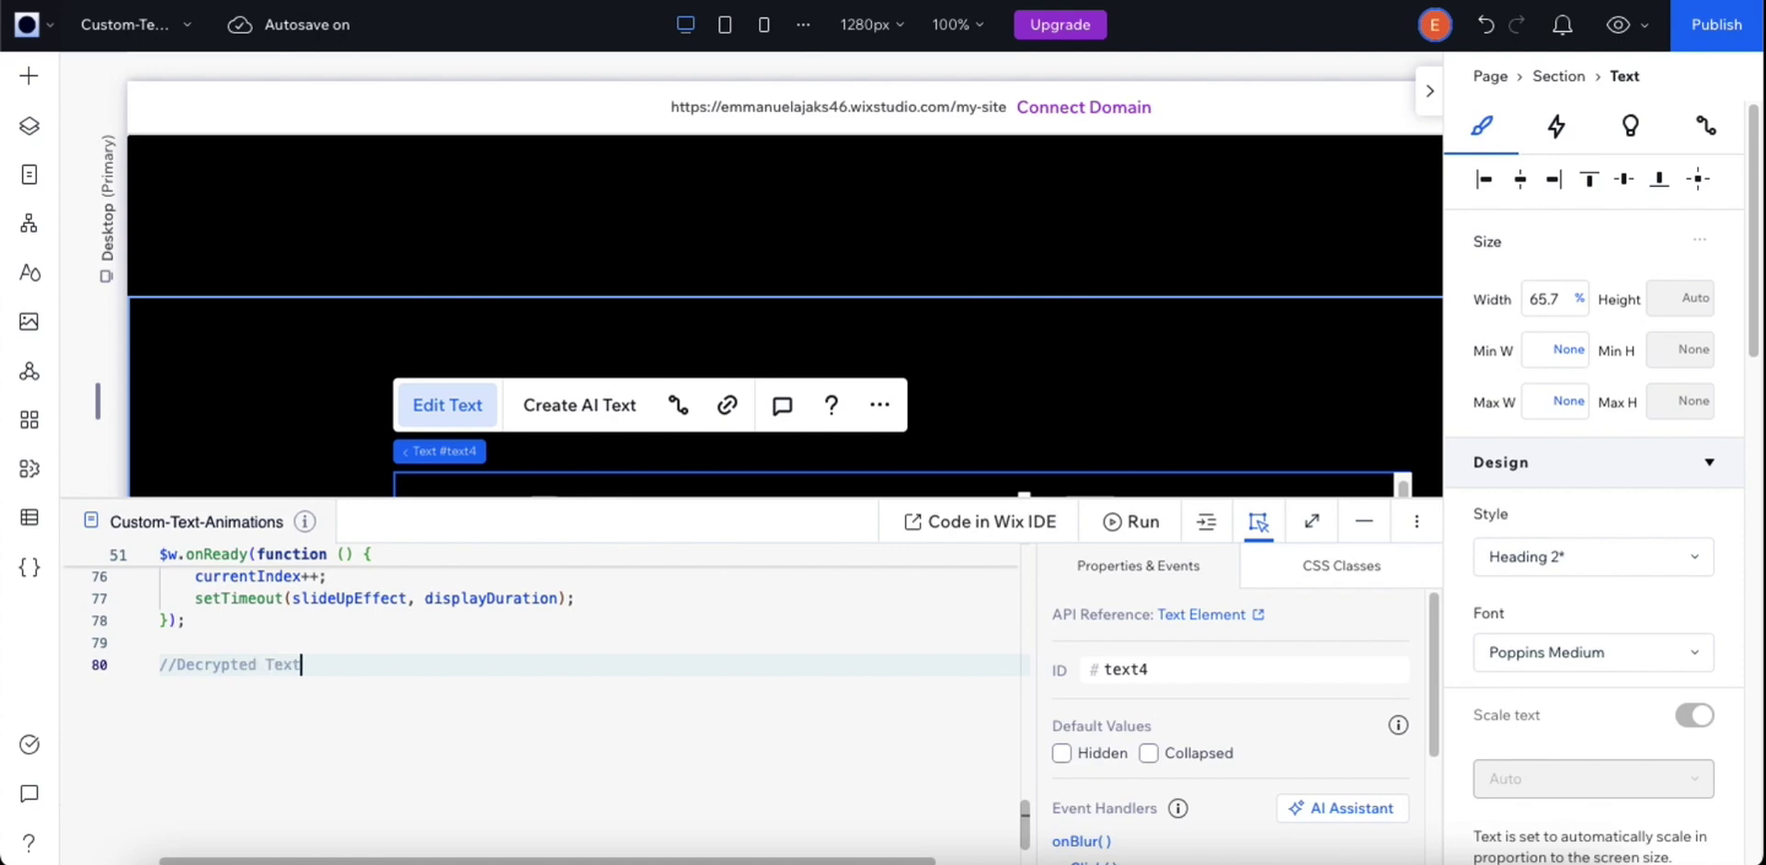
key(Return)
key(ctrl+v)
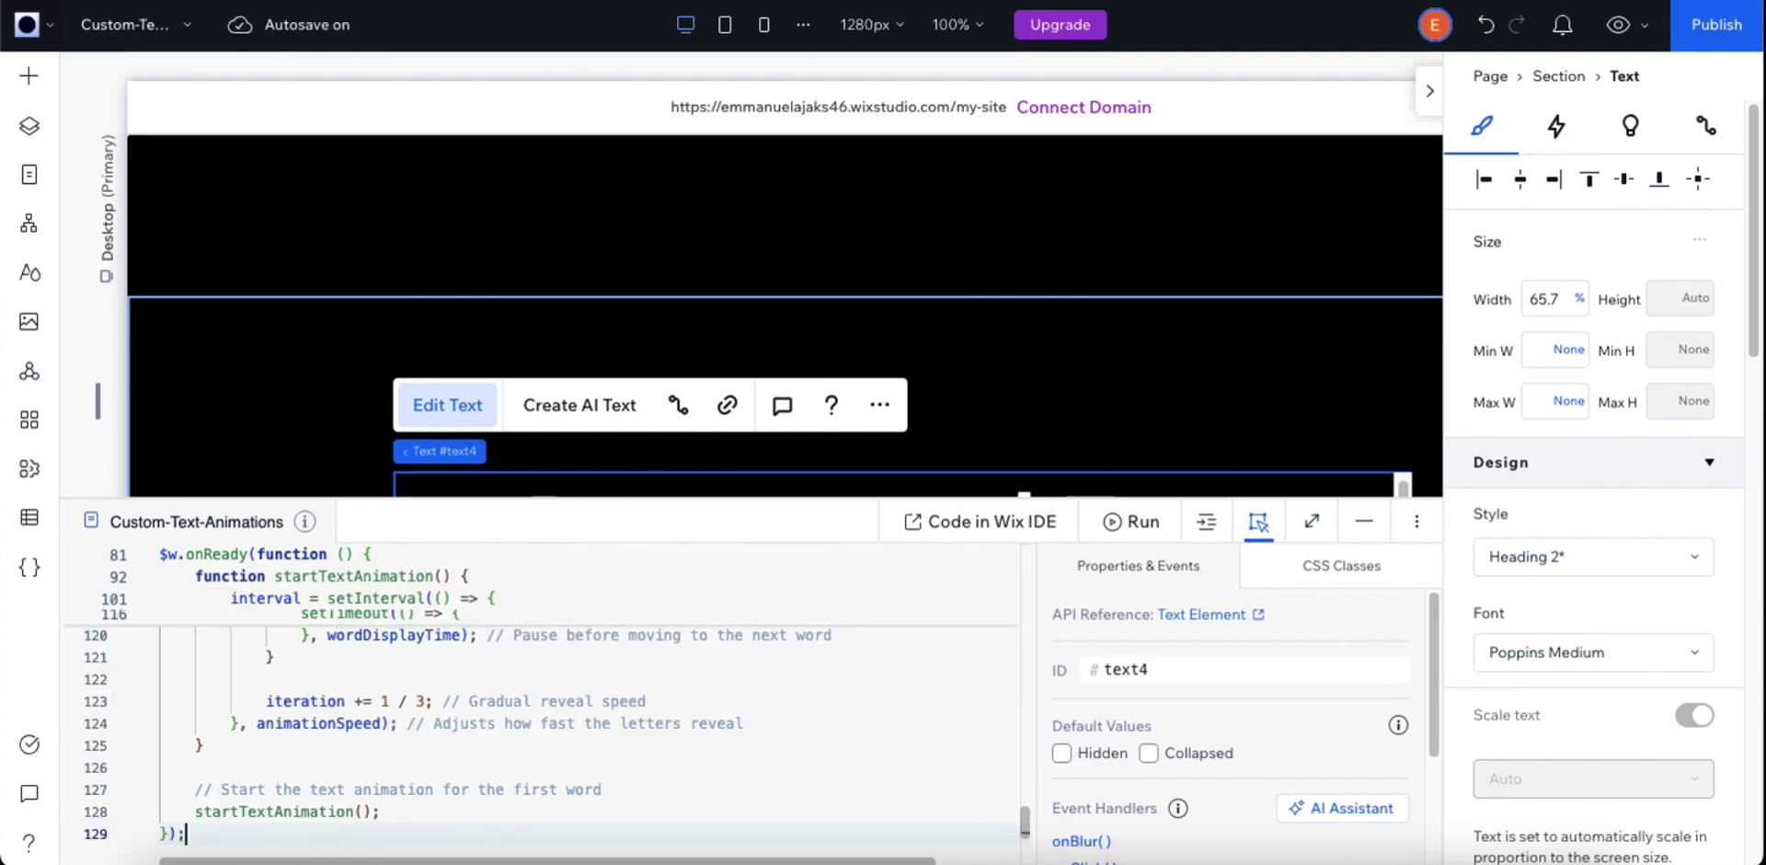
Step: Change the text element selector in the startTextAnimation function to "#decryptedText"
scroll(476, 688, up, 3)
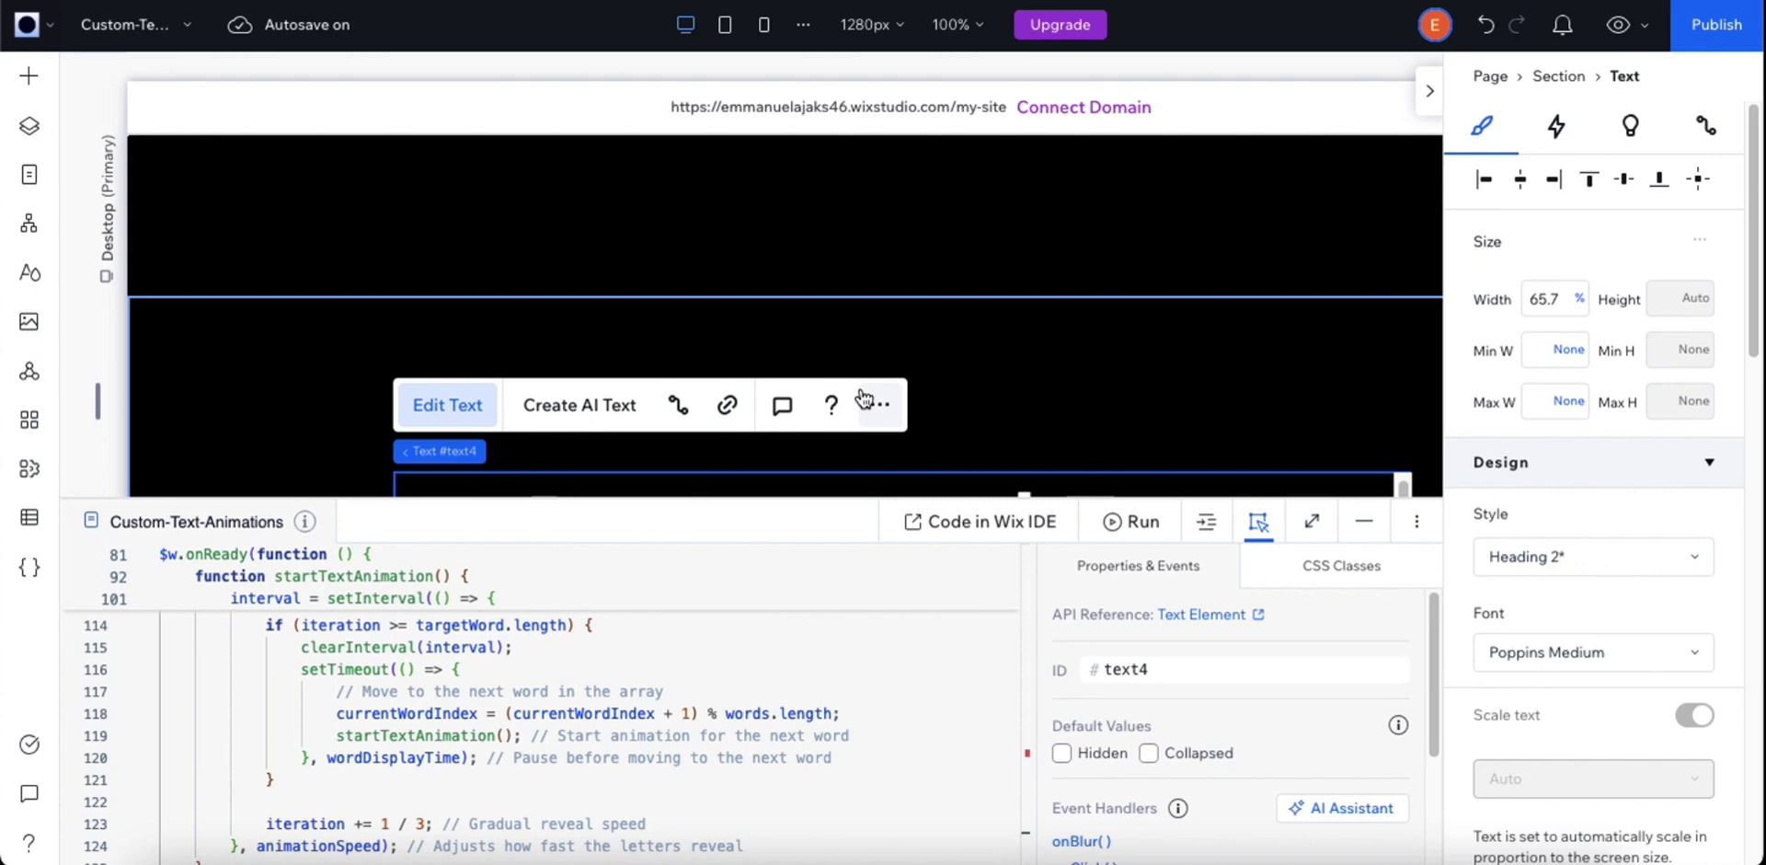
scroll(552, 718, up, 4)
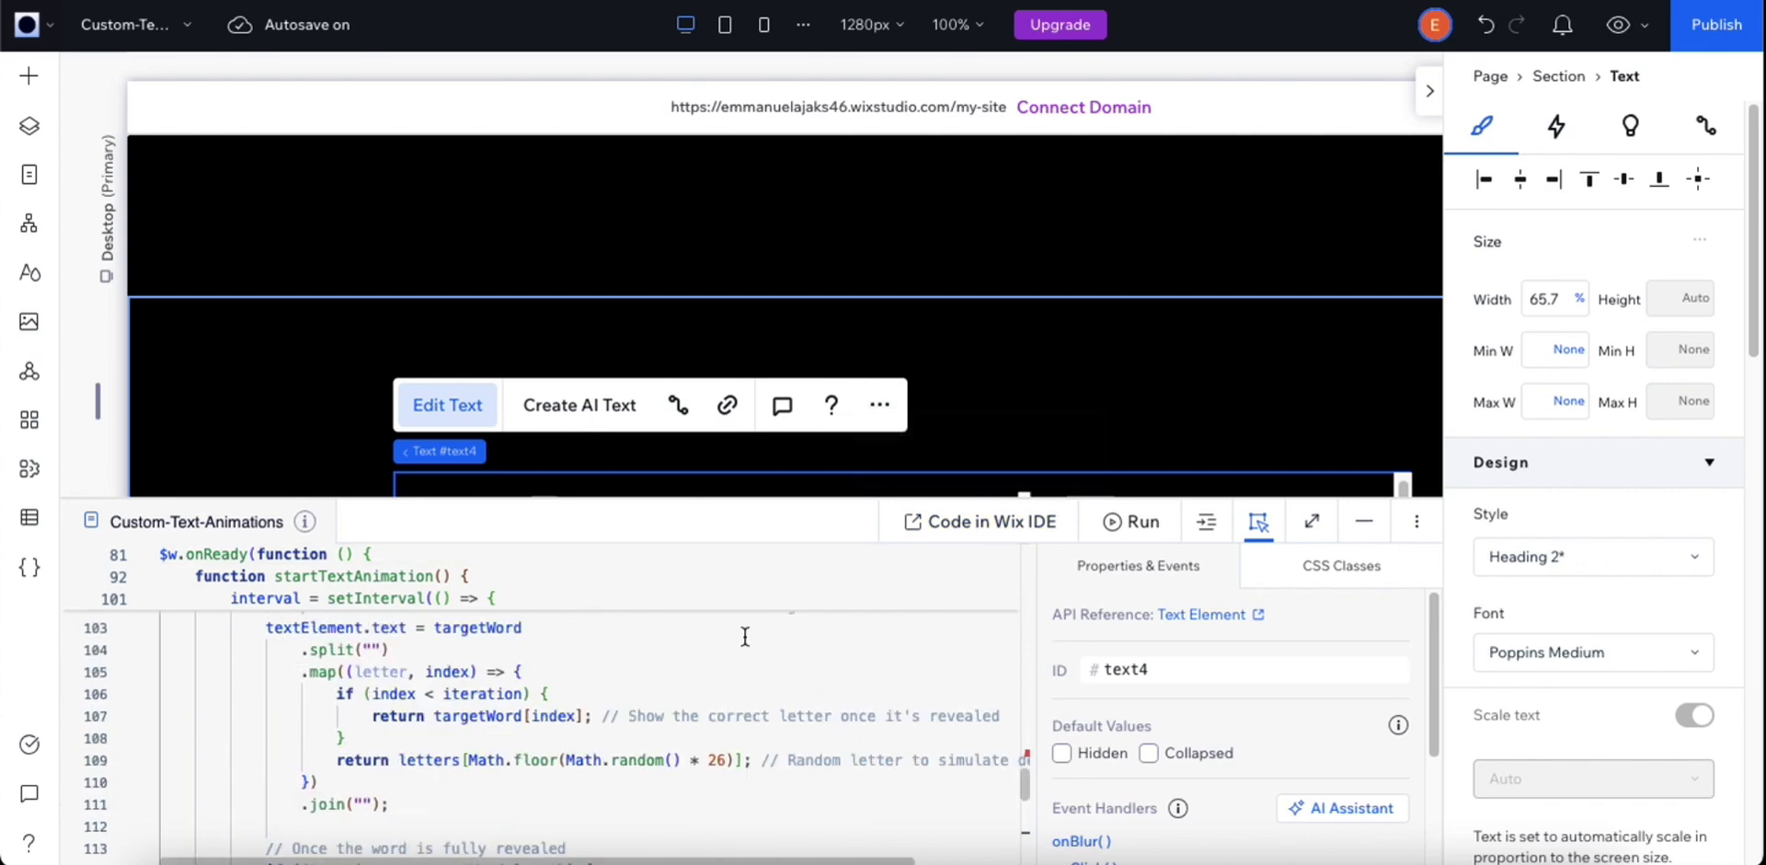
scroll(1069, 390, down, 3)
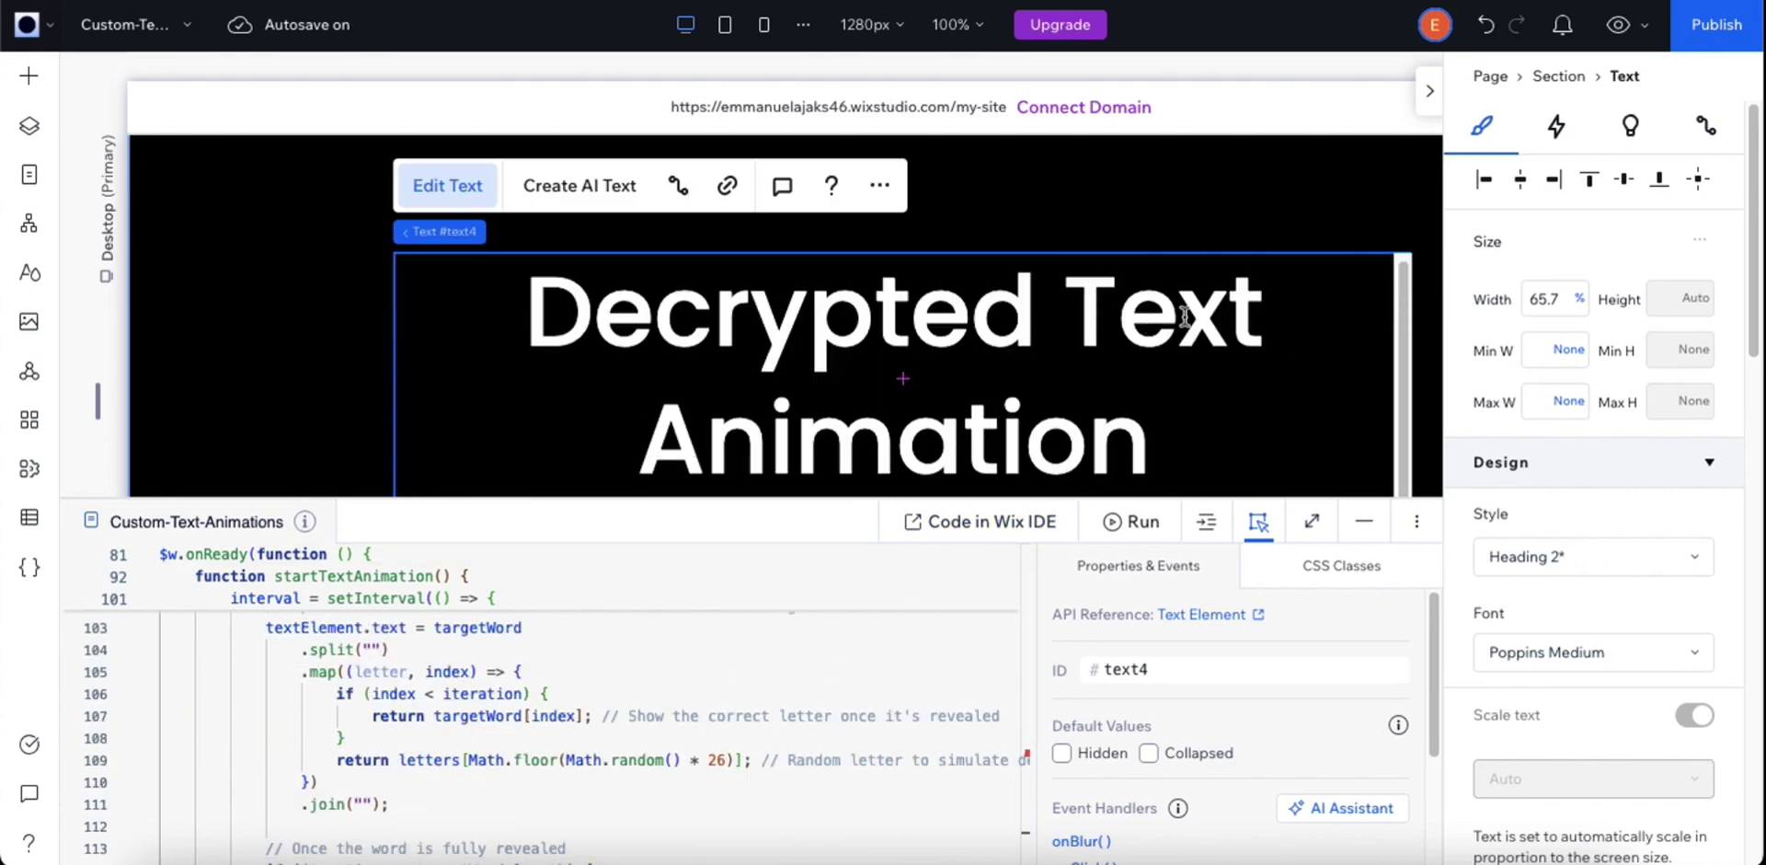
scroll(750, 764, up, 4)
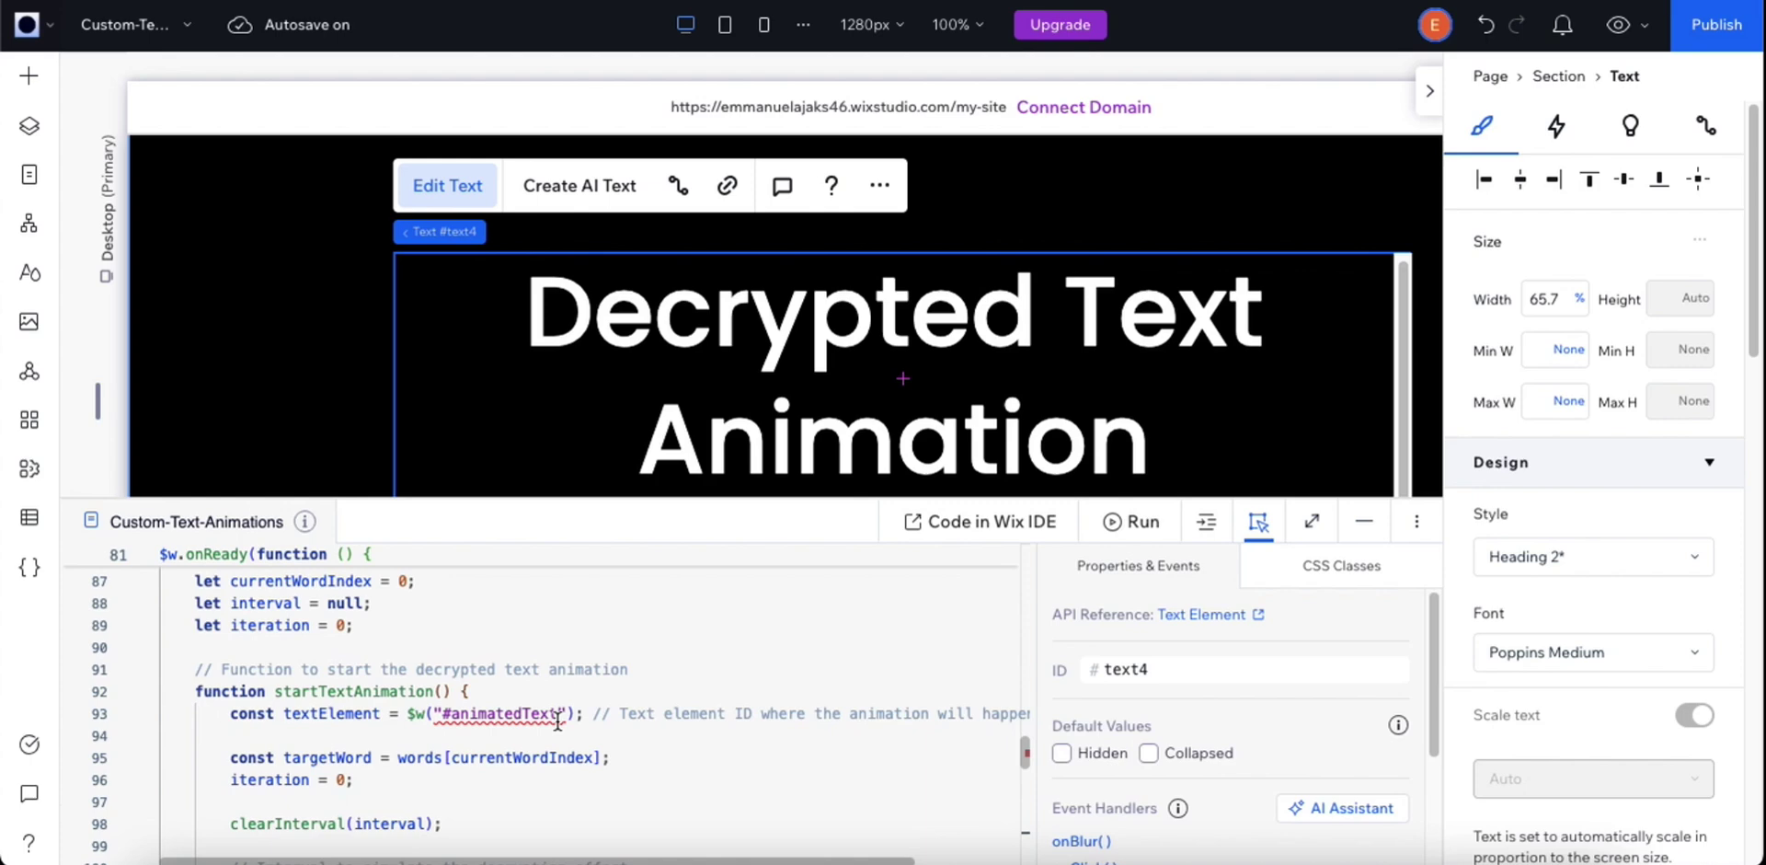
drag(558, 715, 443, 715)
click(477, 715)
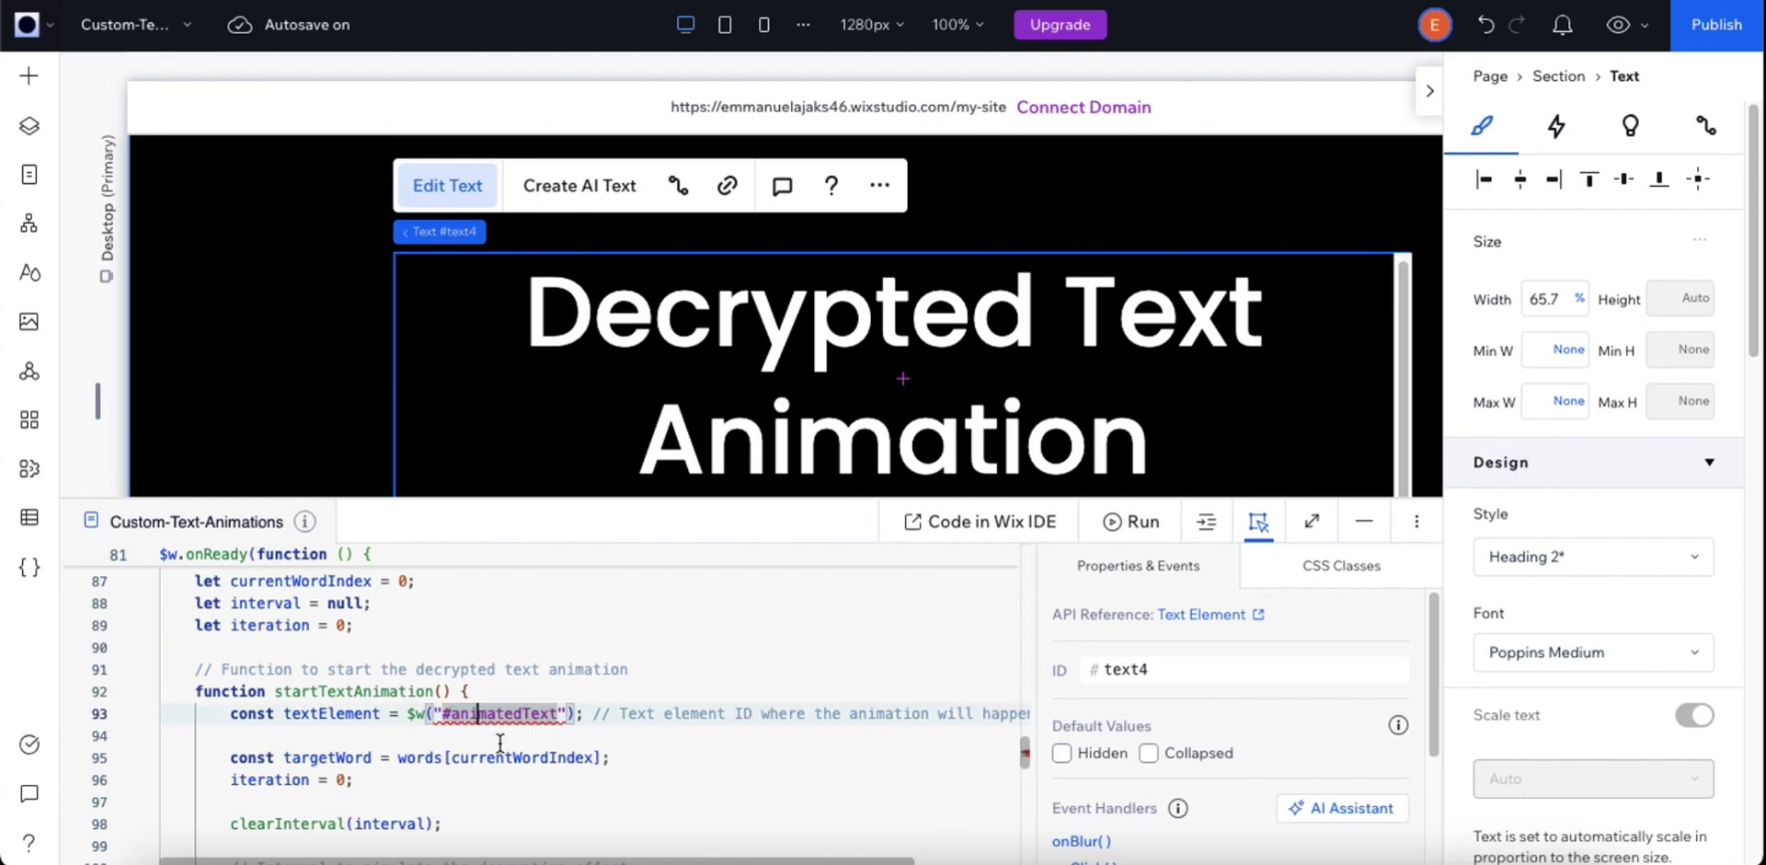
drag(522, 715, 452, 716)
key(BackSpace)
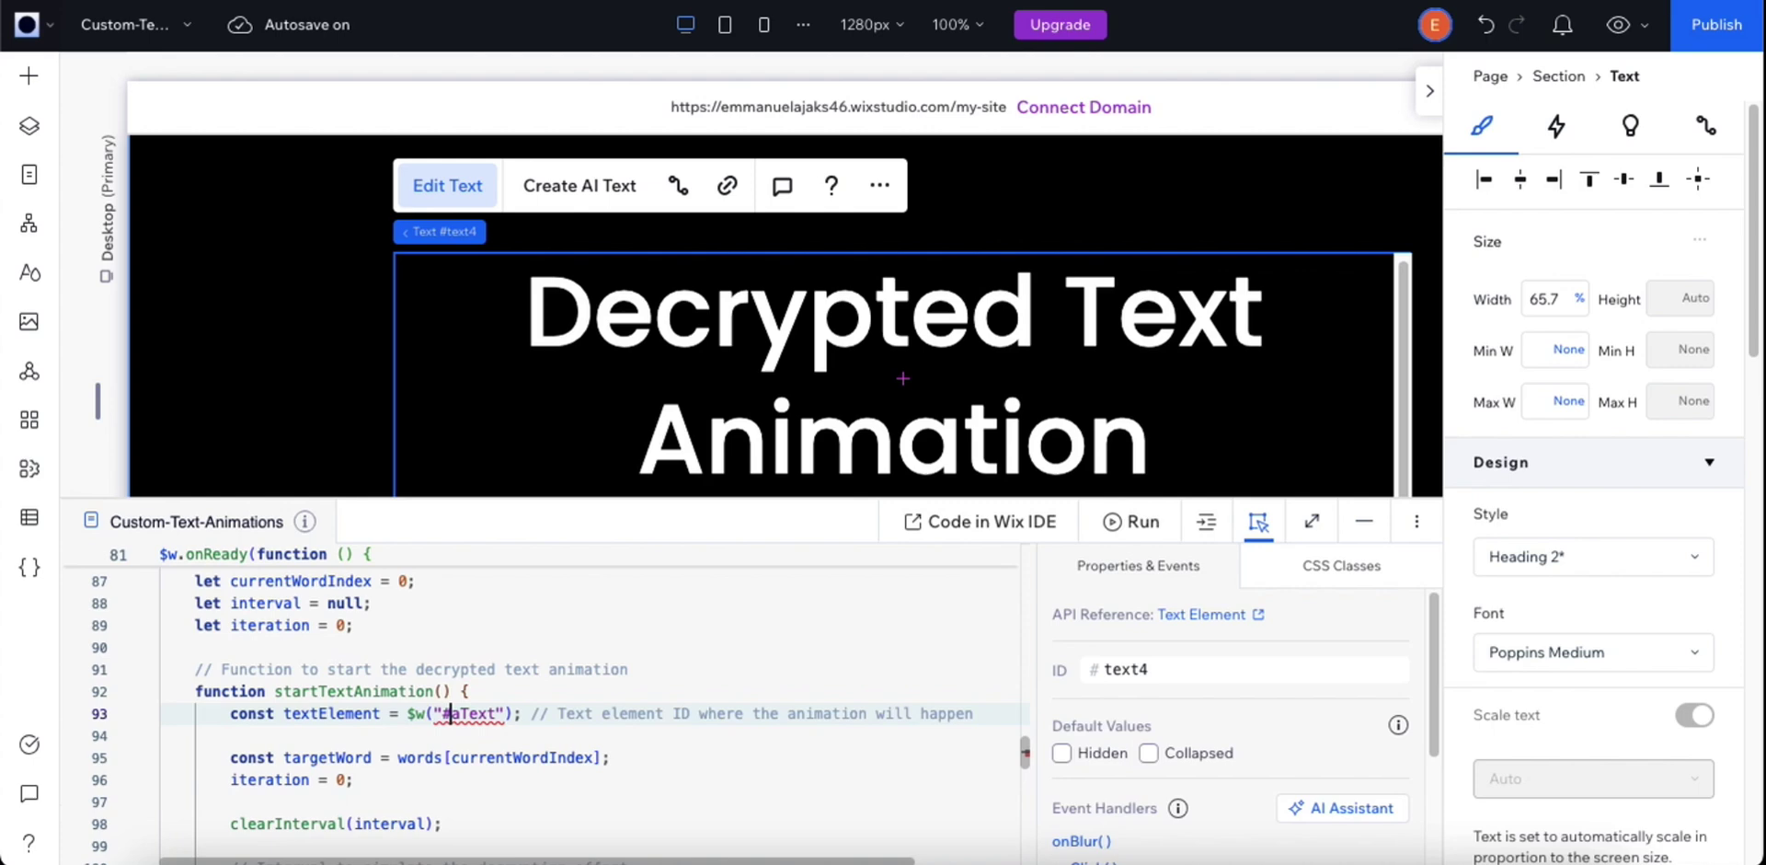
key(Right)
key(BackSpace)
text(decrypted)
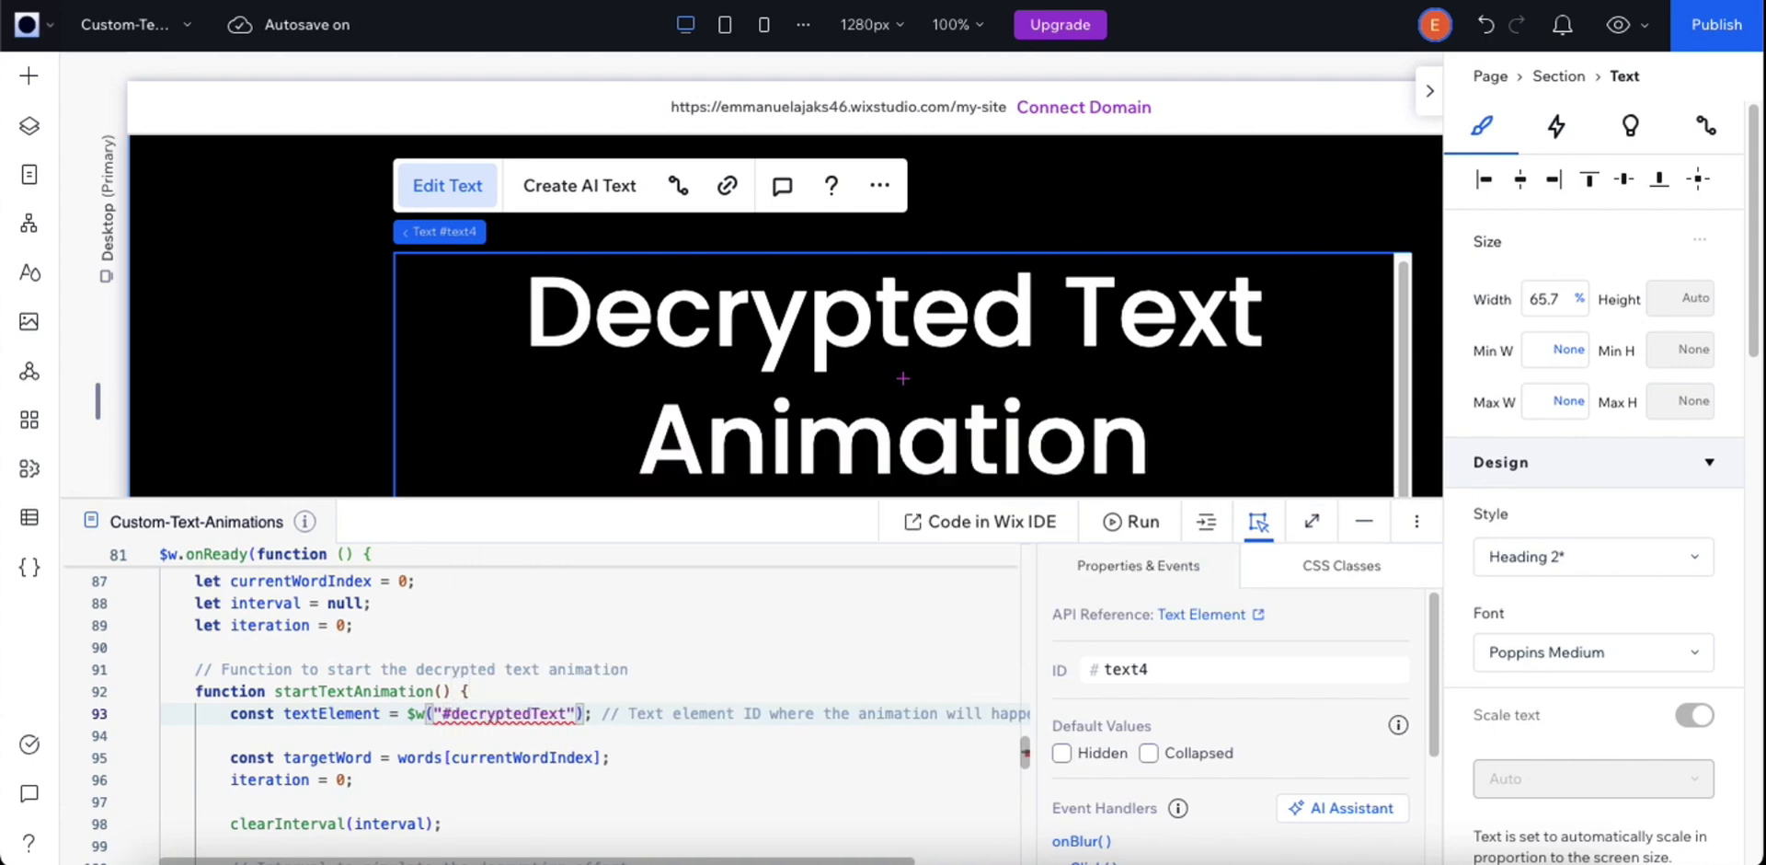
Step: Set the 'Decrypted Text Animation' heading's element ID to decryptedText to match the selector in the code
double_click(1178, 664)
text(decryptedT)
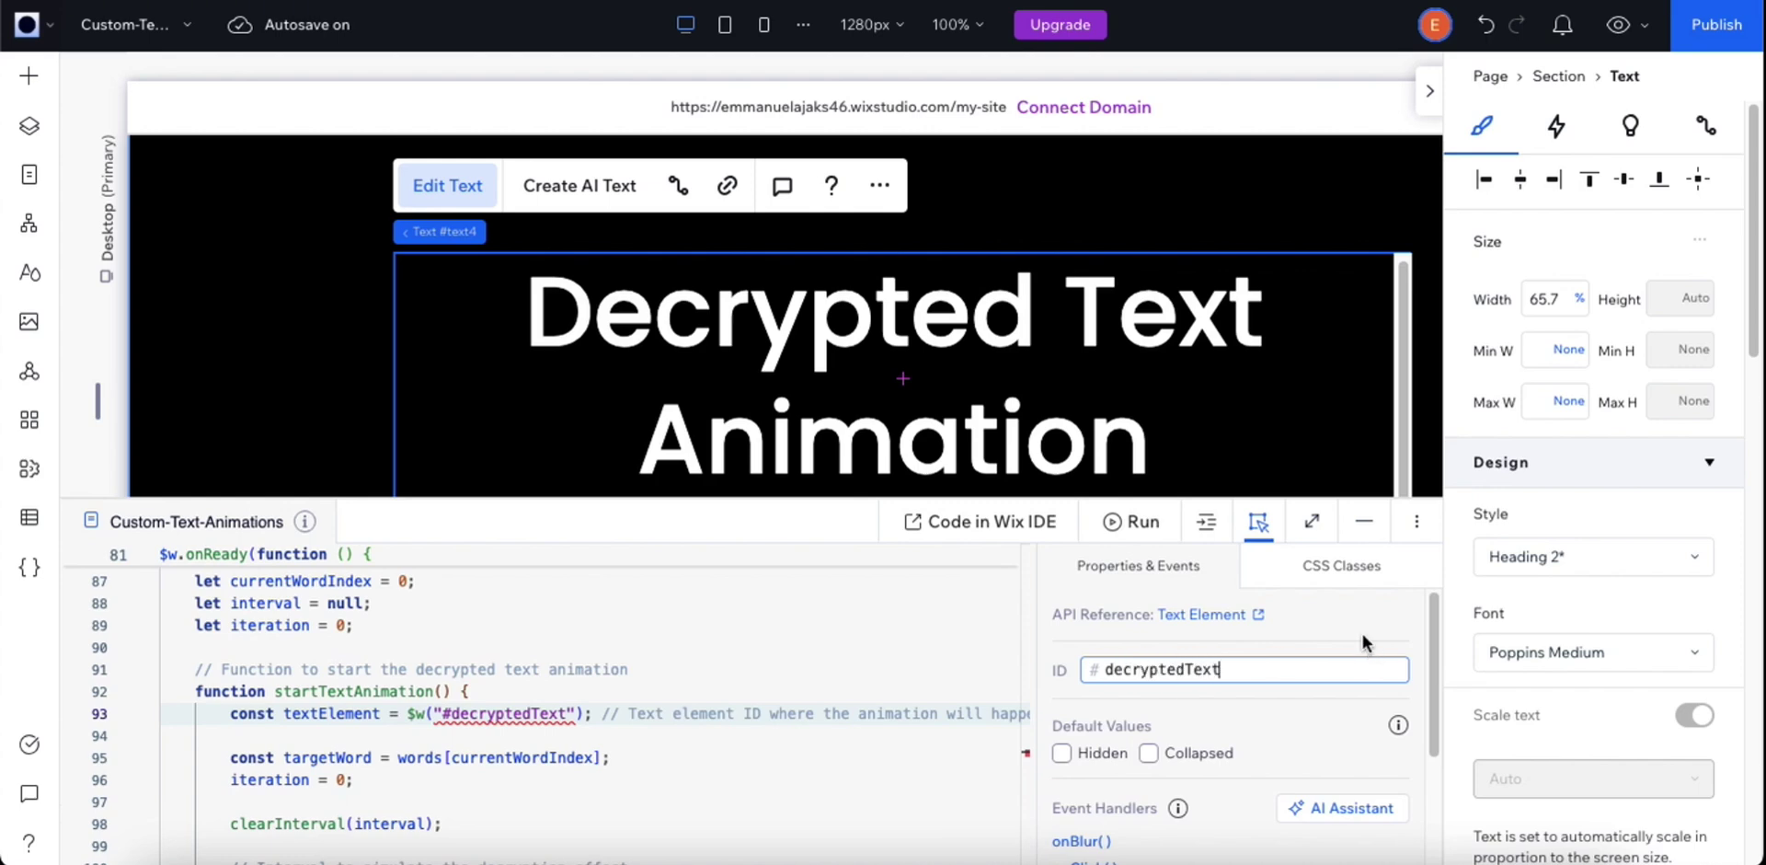
text(ext)
key(Return)
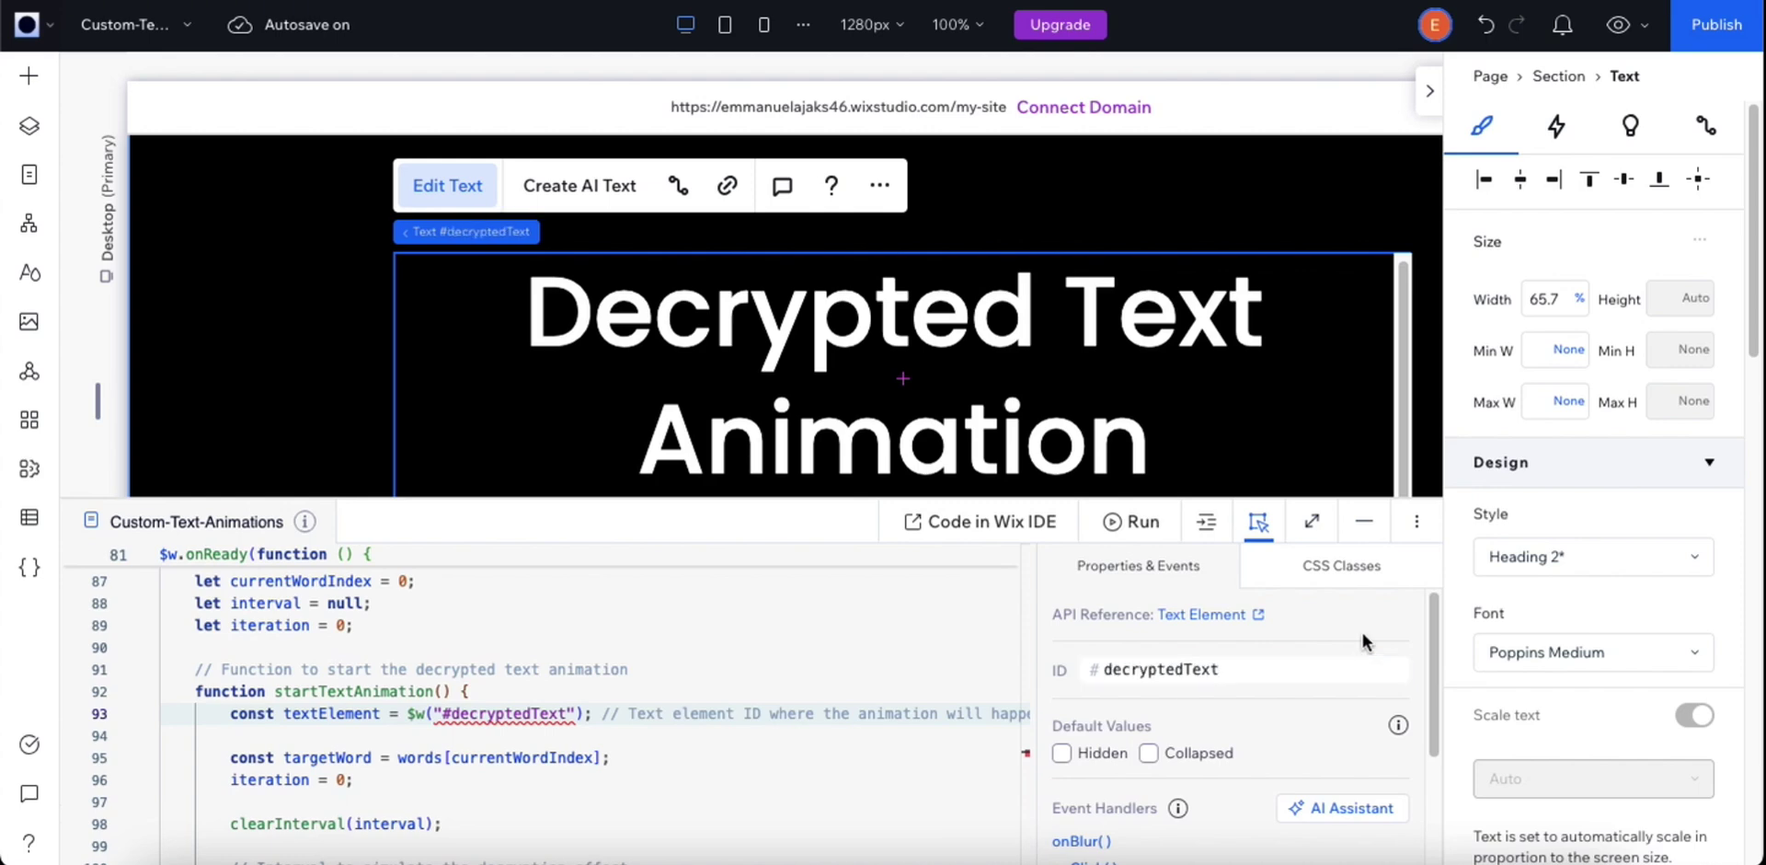
Step: Minimize the code editor, preview the site to check the decrypted text animation, and return to the editor
click(1358, 531)
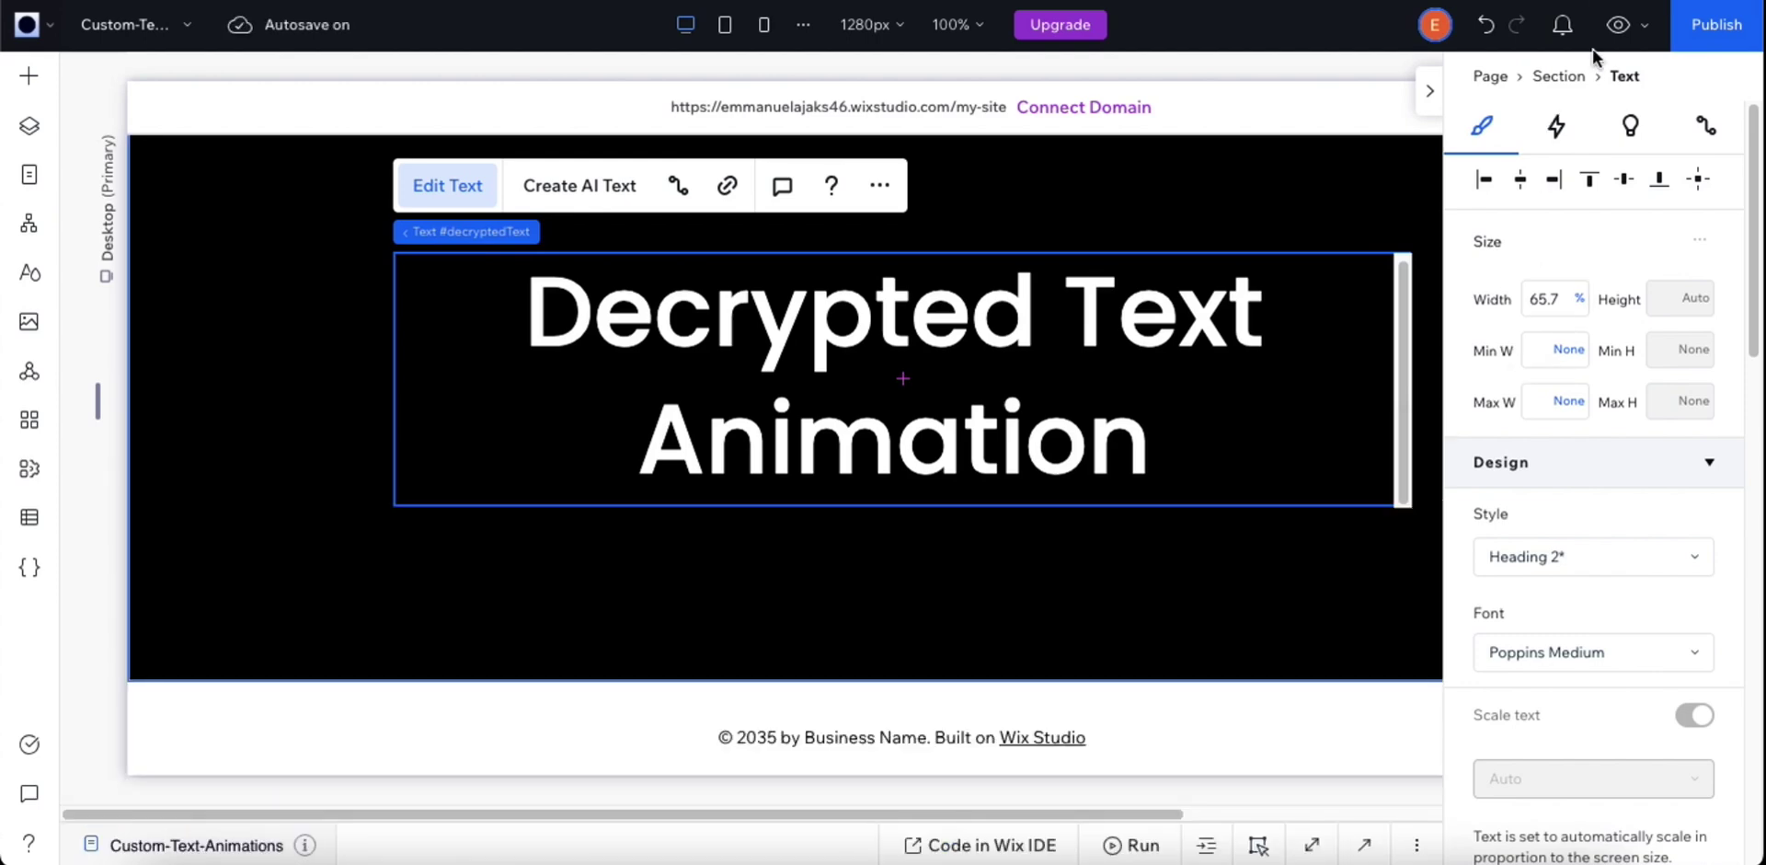
click(1616, 25)
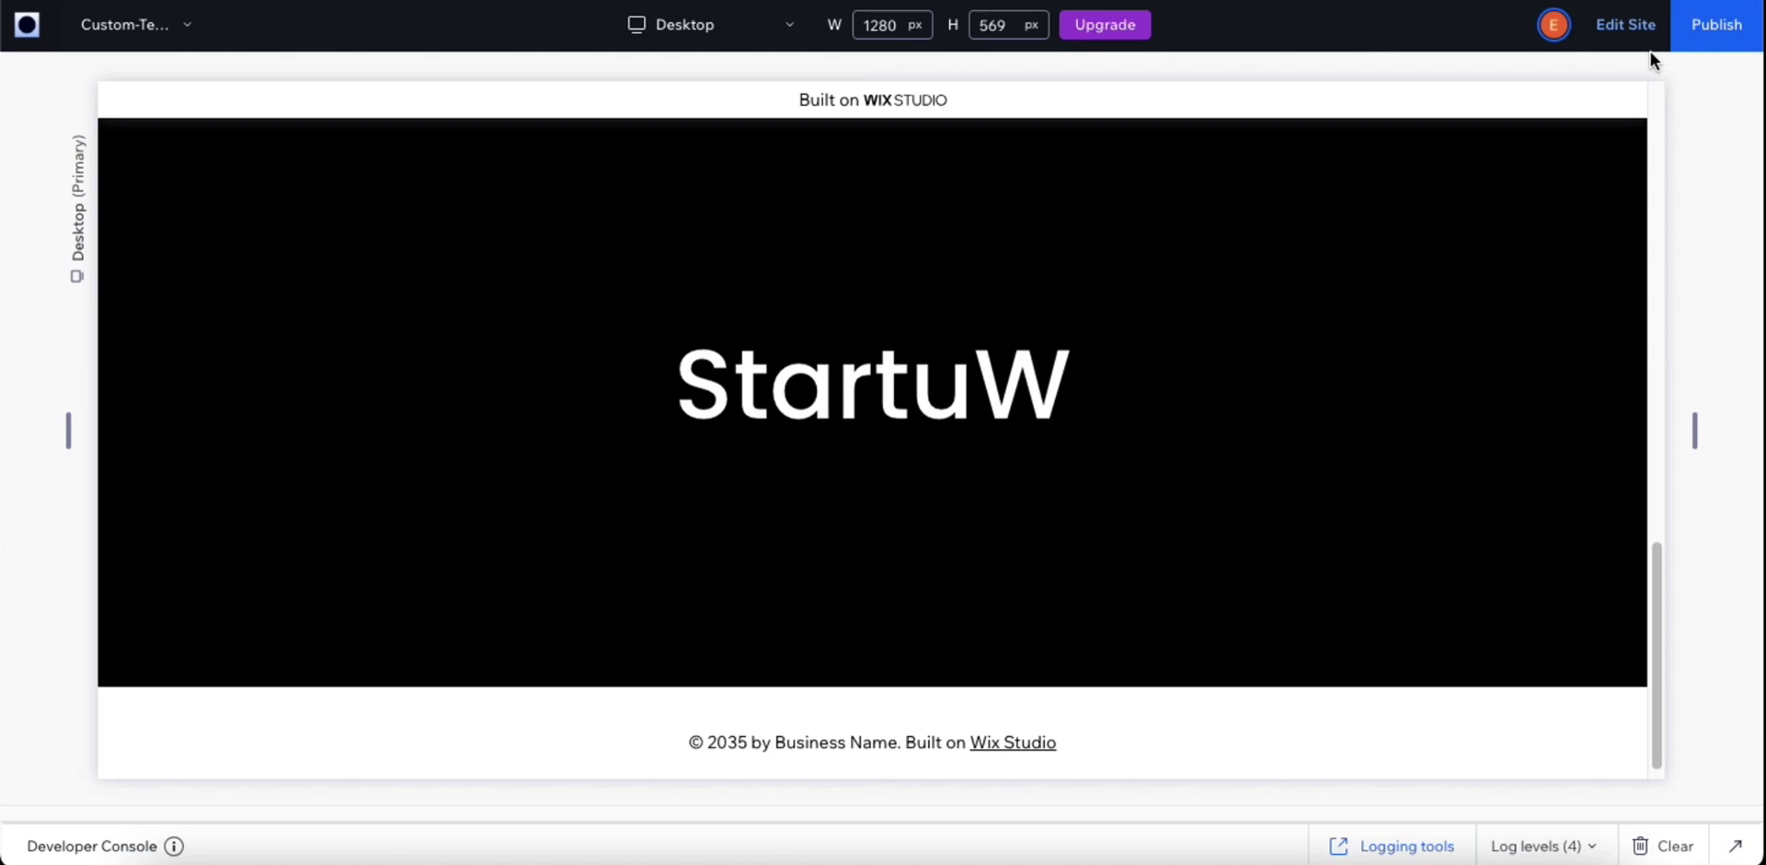
click(1626, 27)
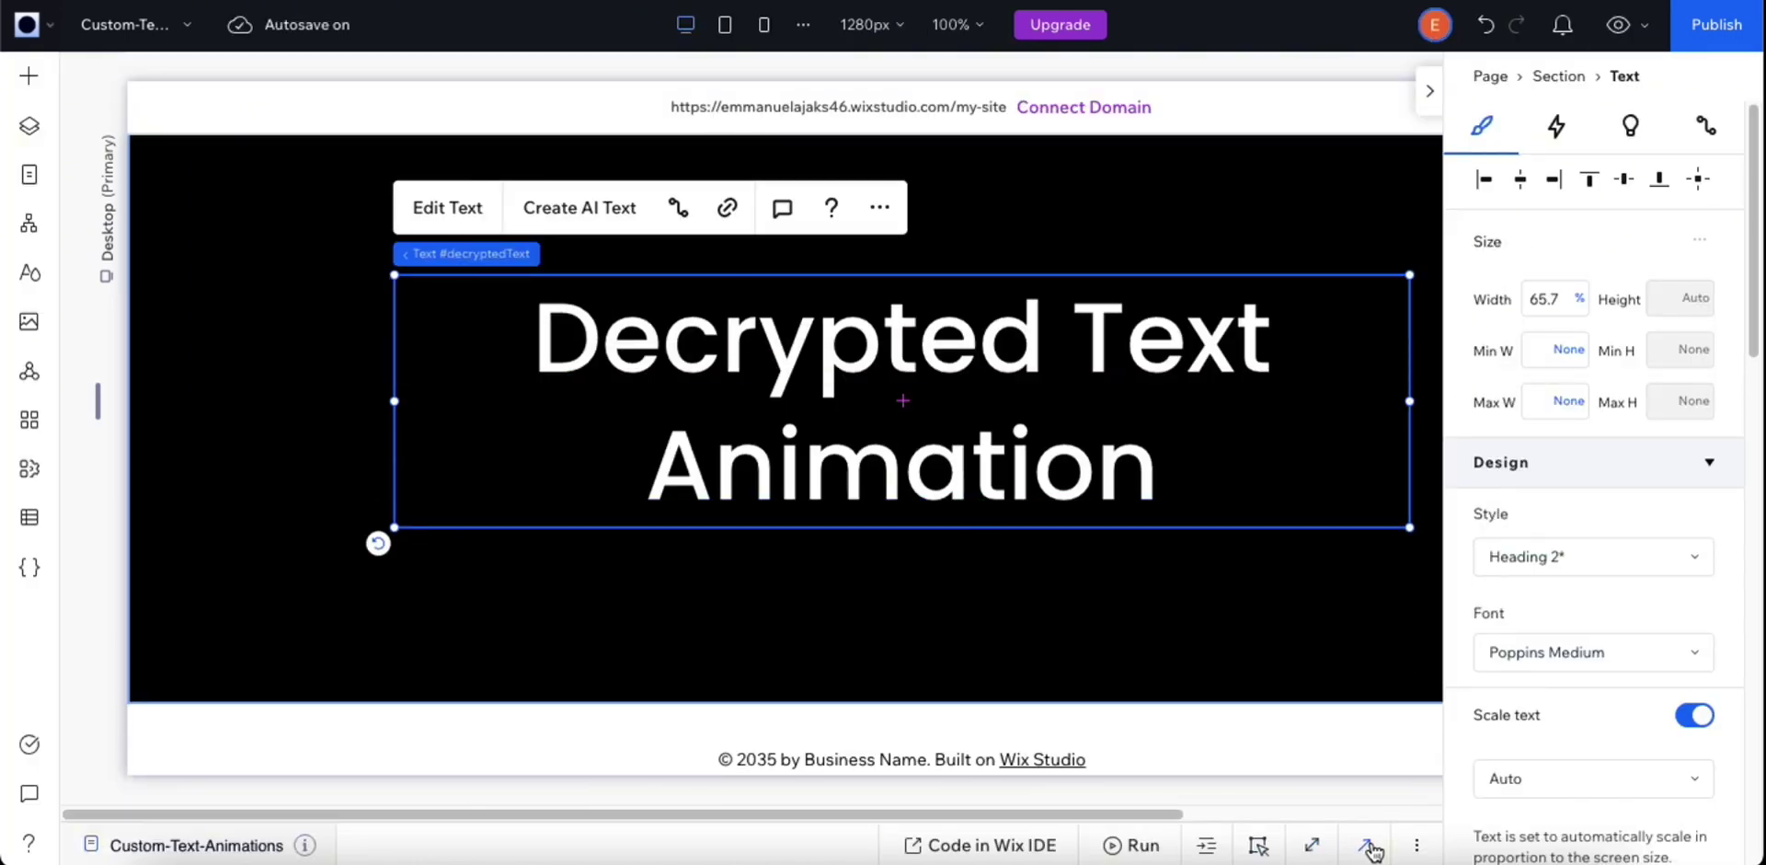
Step: Review the word list and timing constants in the Decrypted Text block of the page code, then minimize the code editor
click(1369, 846)
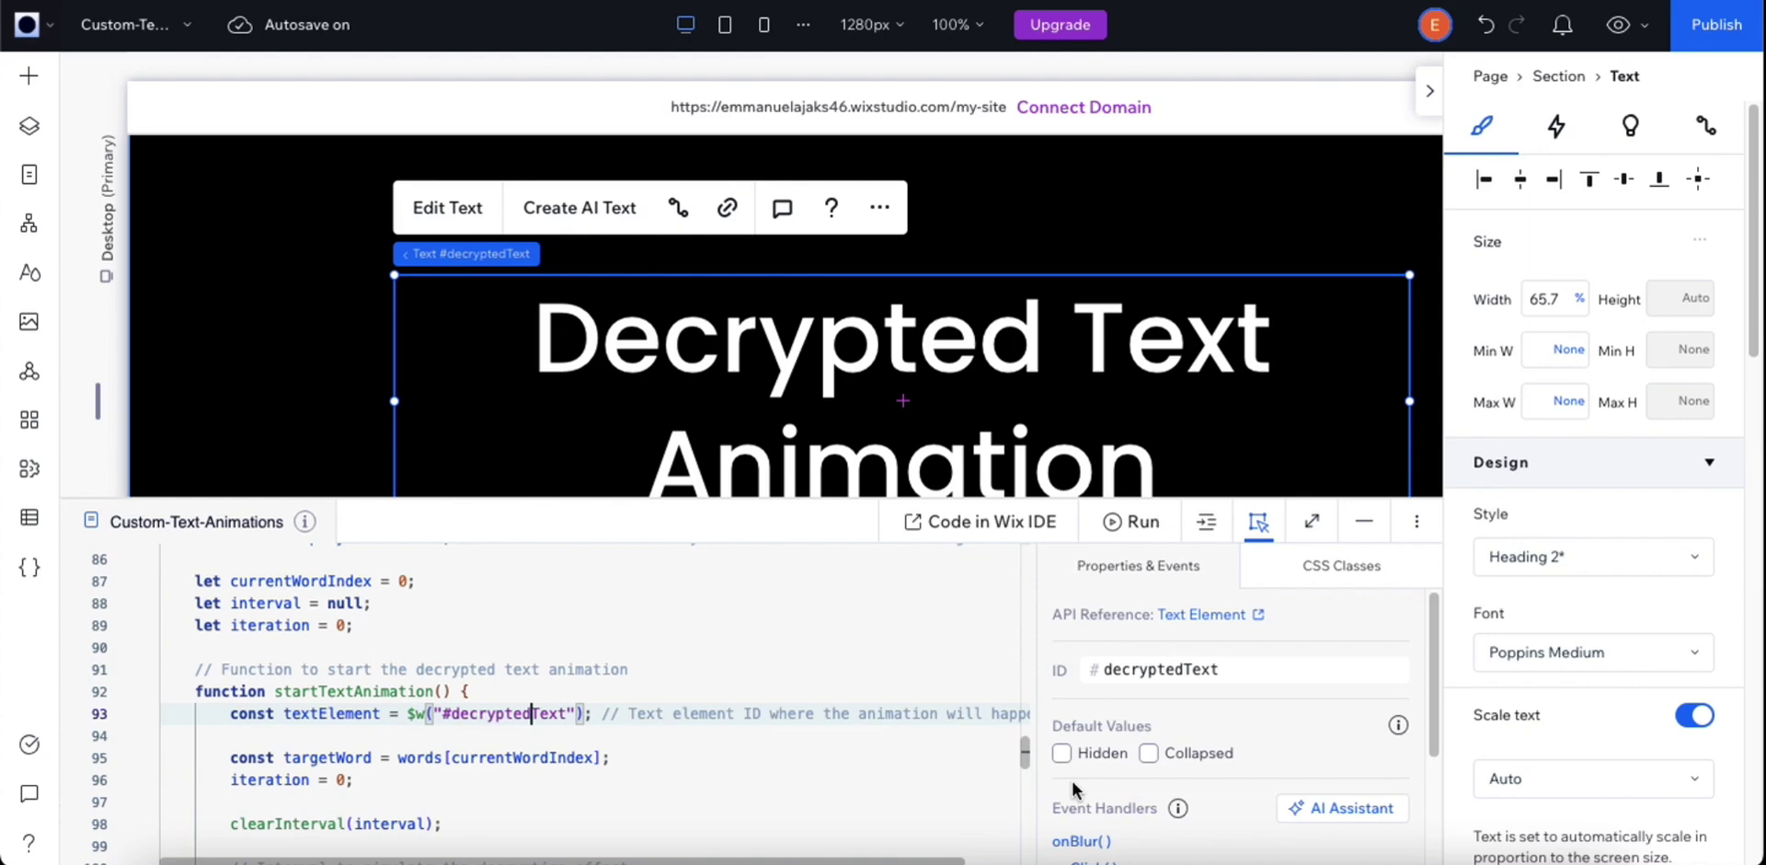
scroll(687, 739, down, 5)
scroll(687, 739, up, 4)
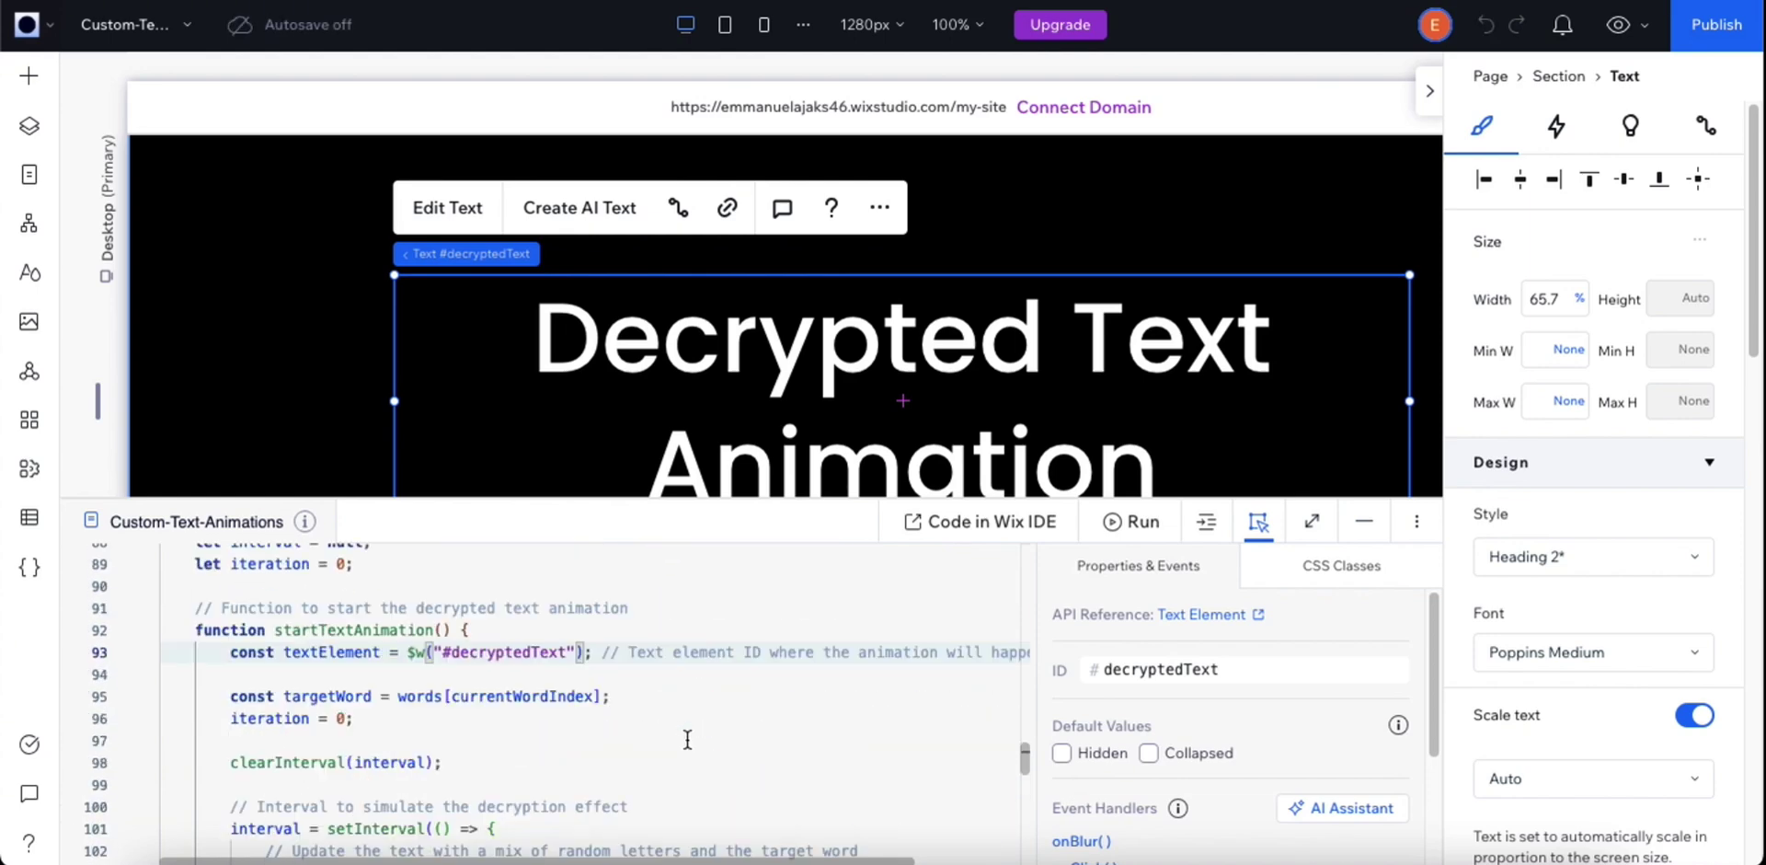
scroll(687, 739, up, 4)
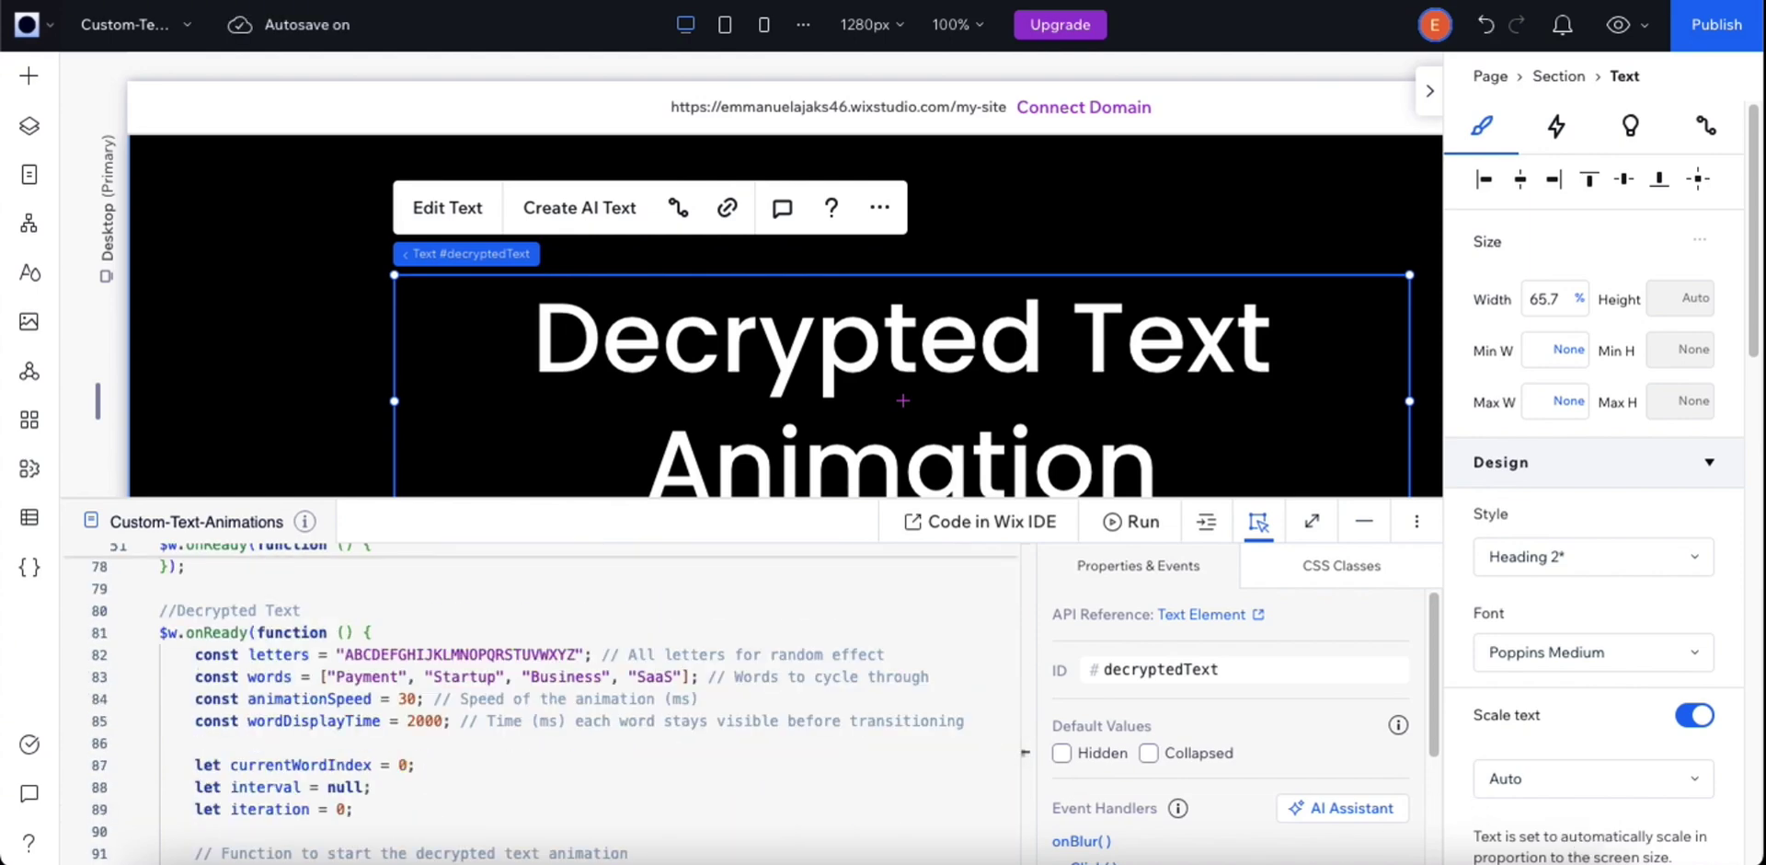
click(686, 679)
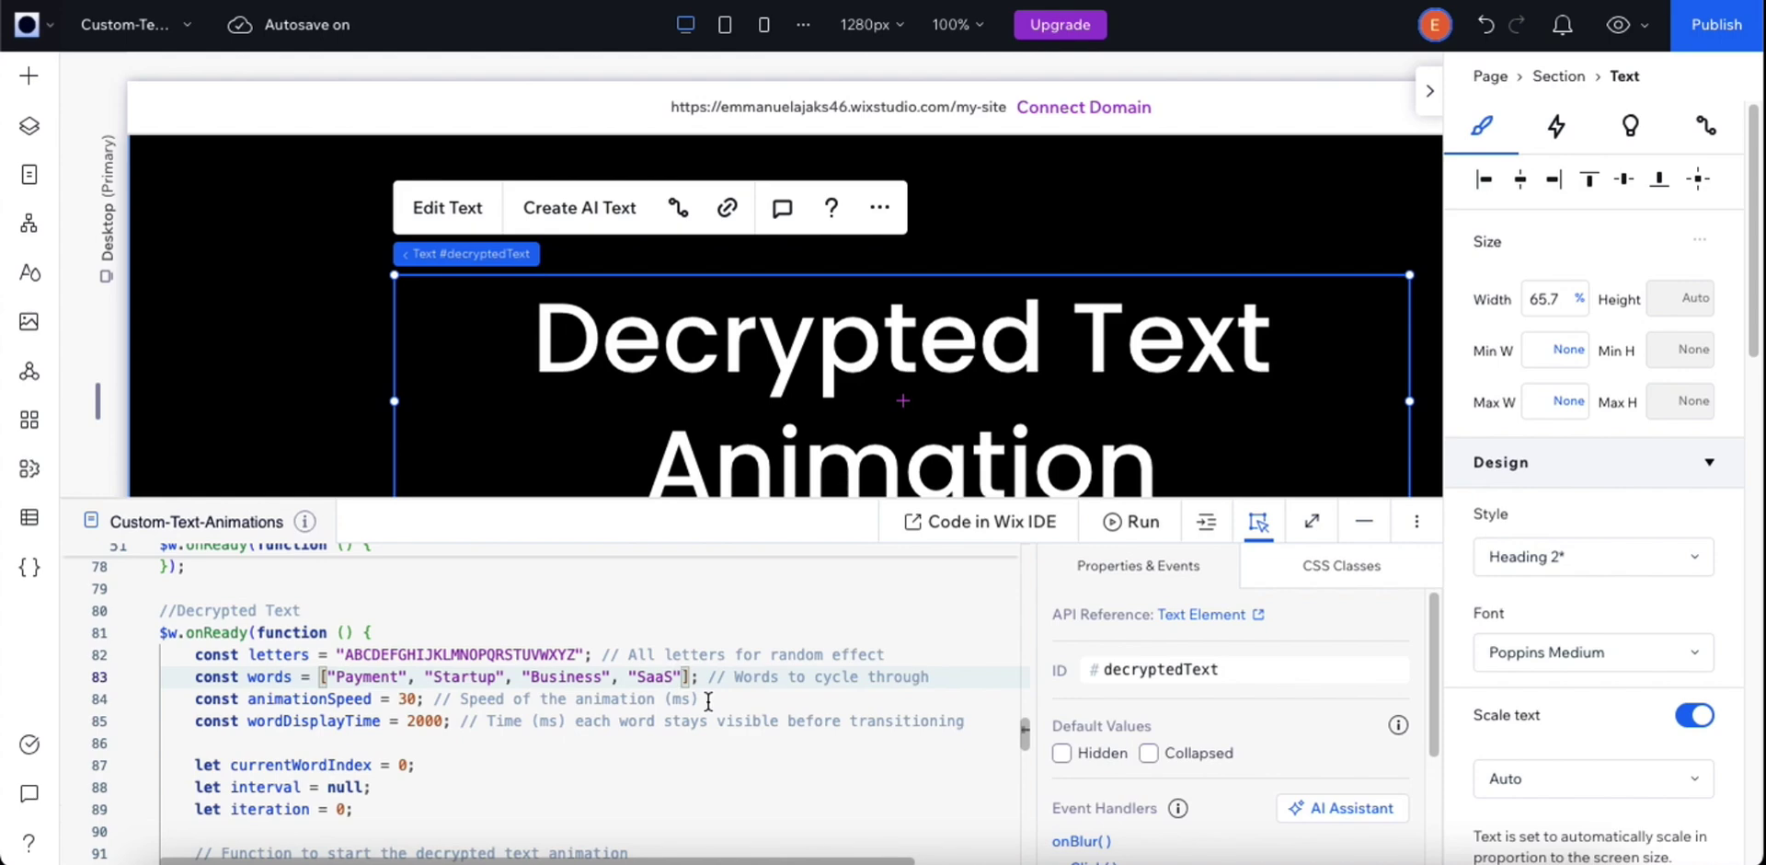
click(1363, 522)
Step: Duplicate the section containing the 'Decrypted Text Animation' heading
click(29, 129)
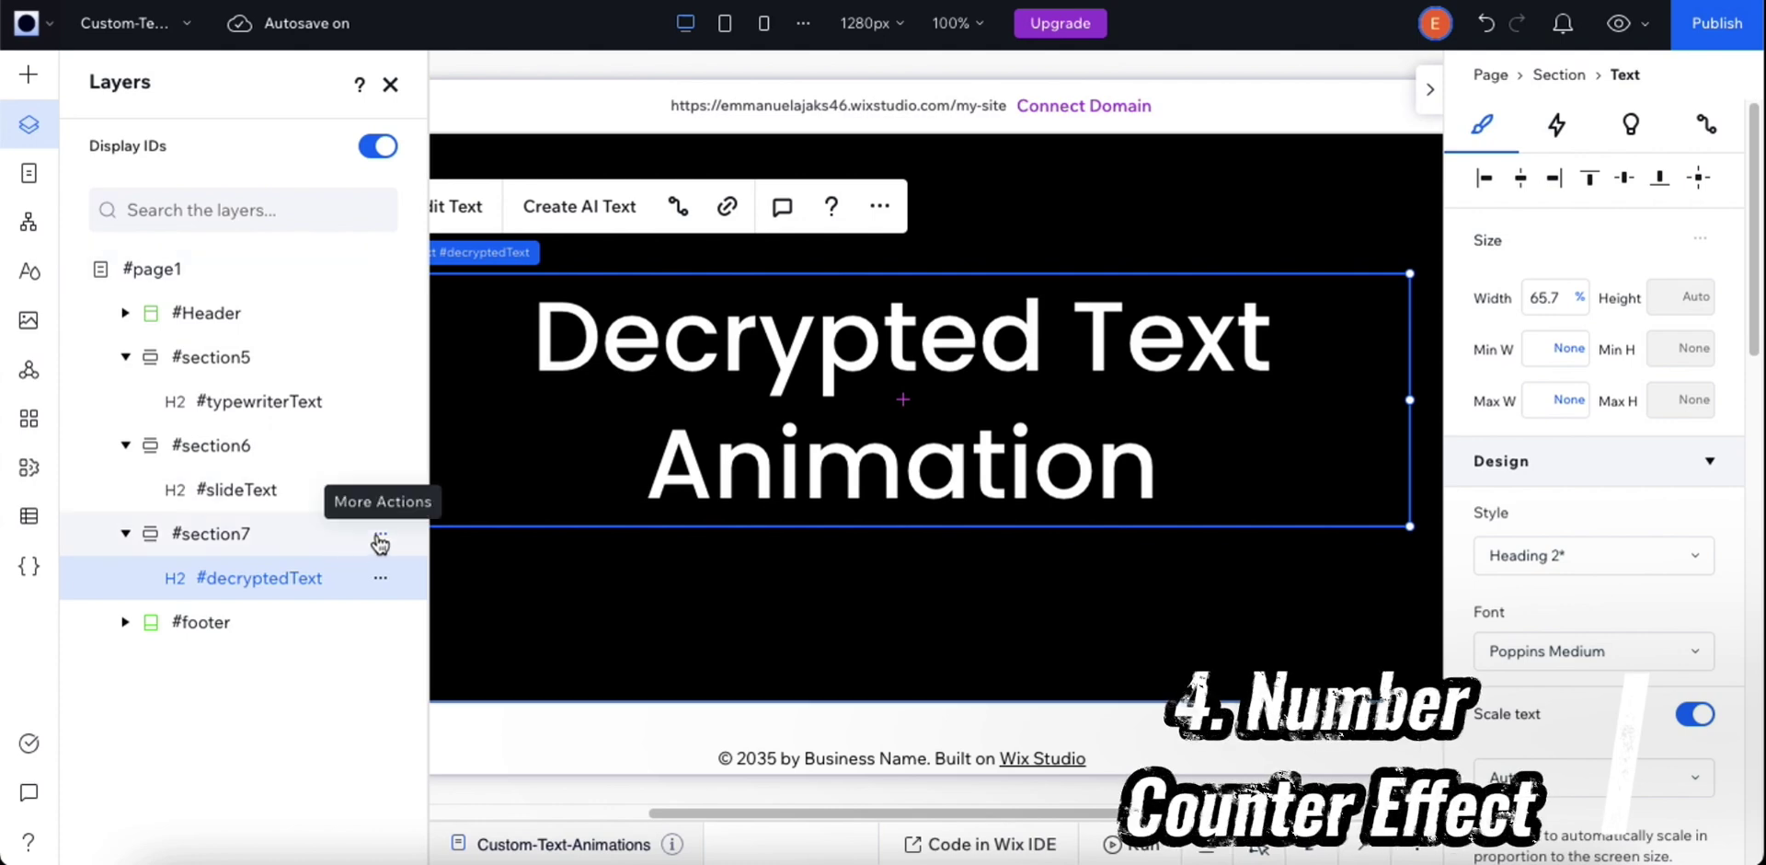
click(379, 538)
click(476, 312)
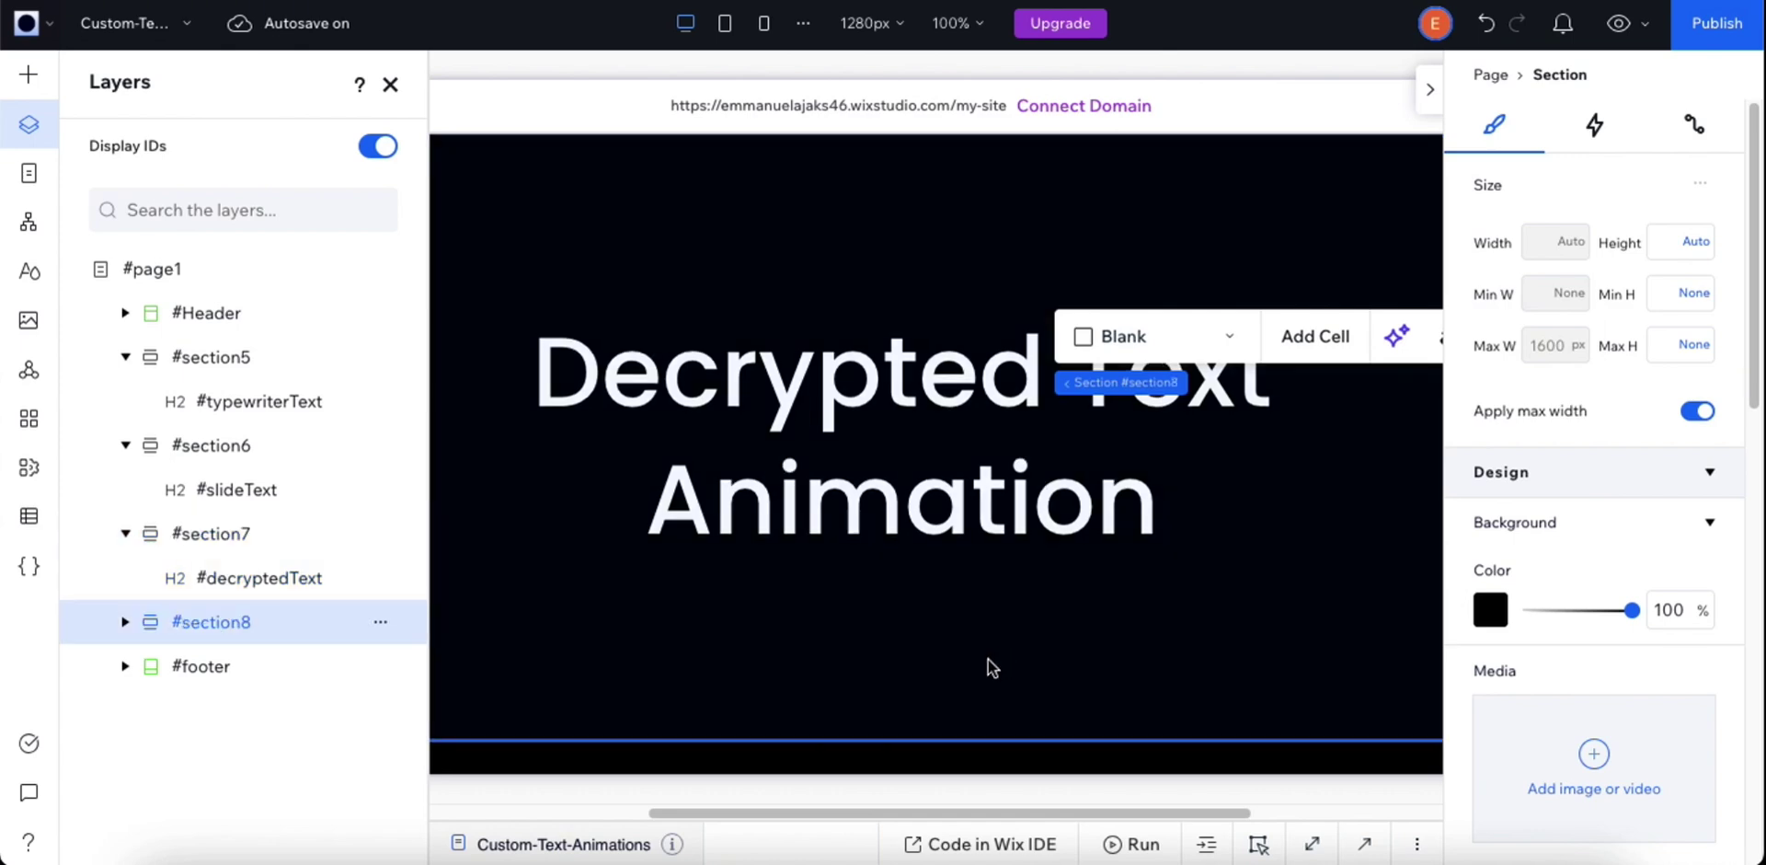
scroll(989, 666, down, 1)
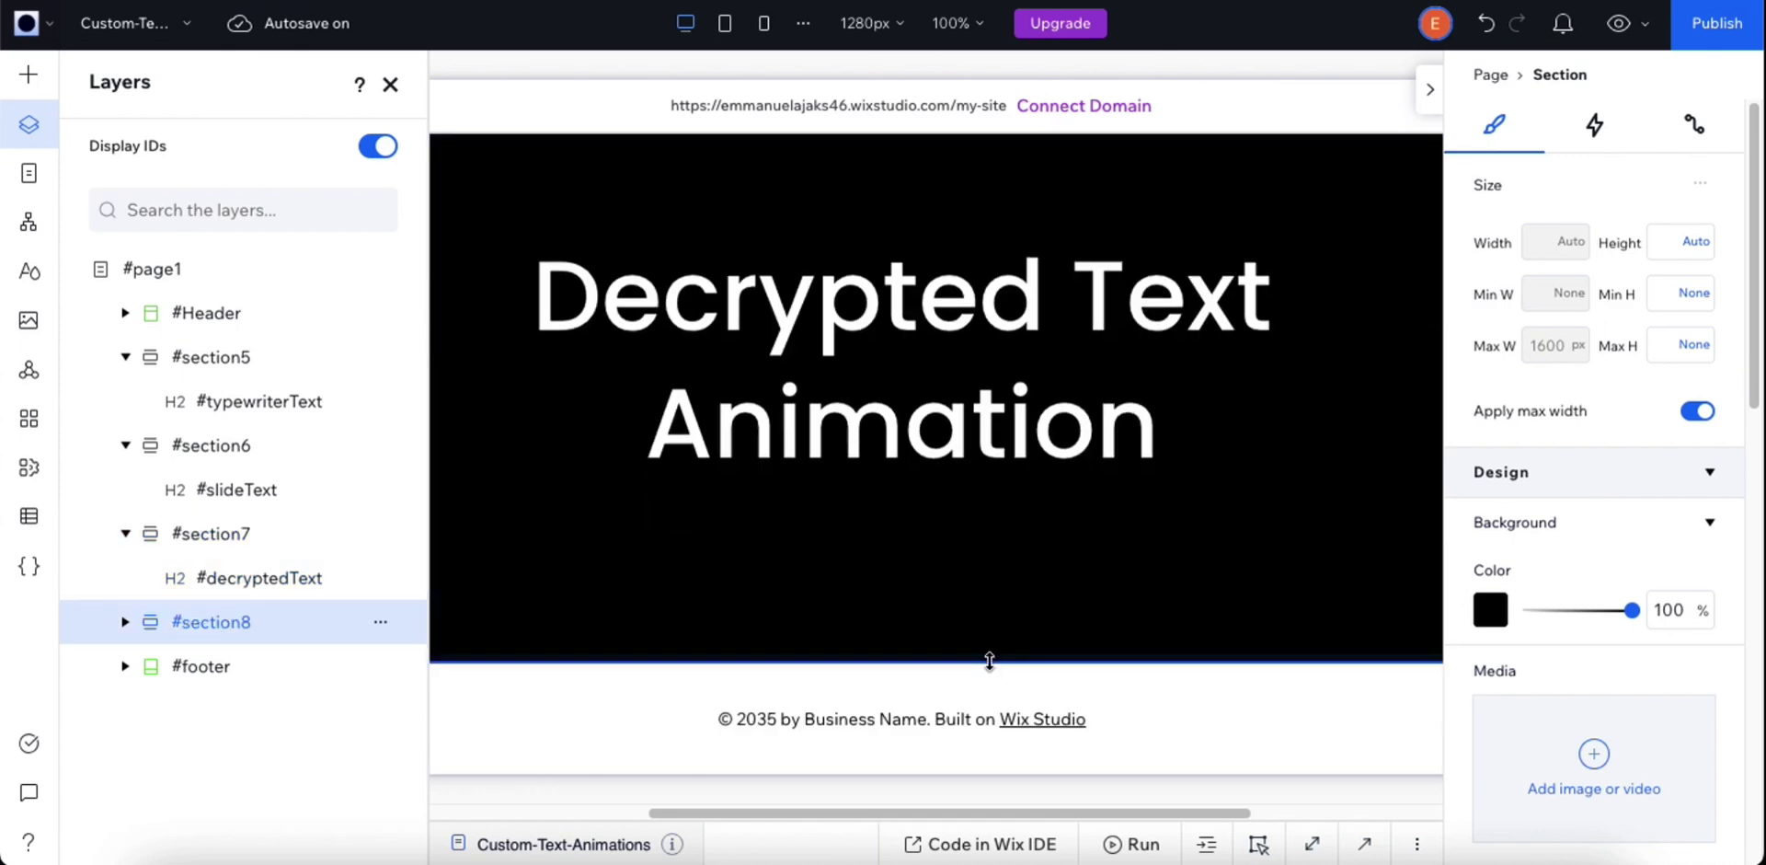
Step: Replace the heading text in the duplicated section with 'Counting Text'
click(919, 406)
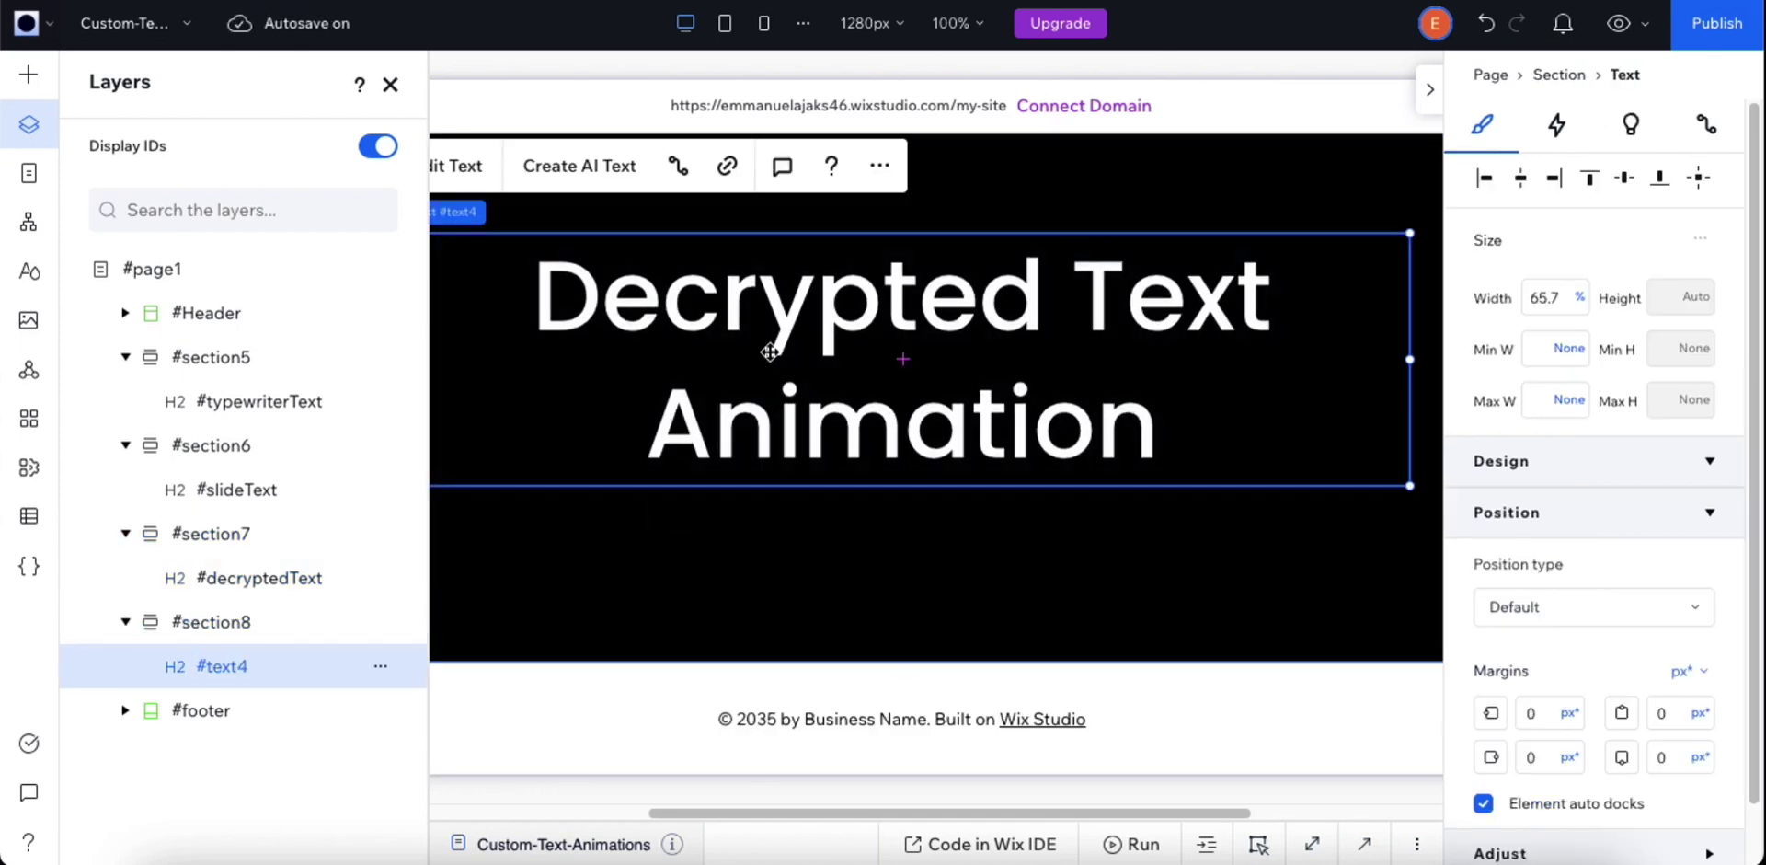
click(455, 178)
text(C)
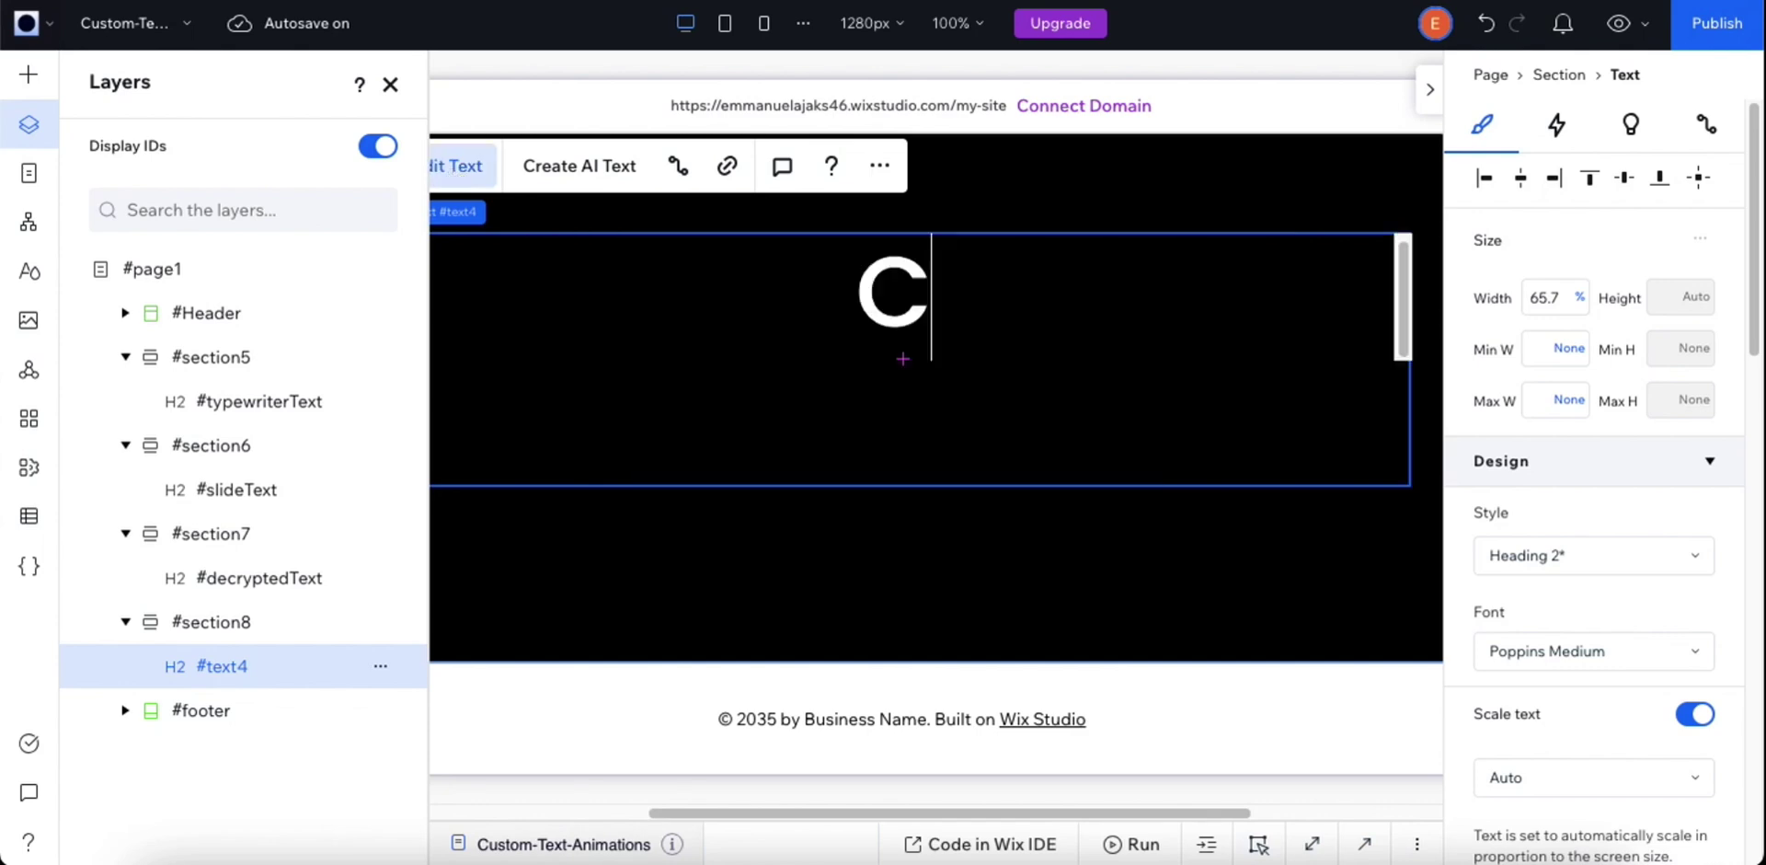
text(ounti)
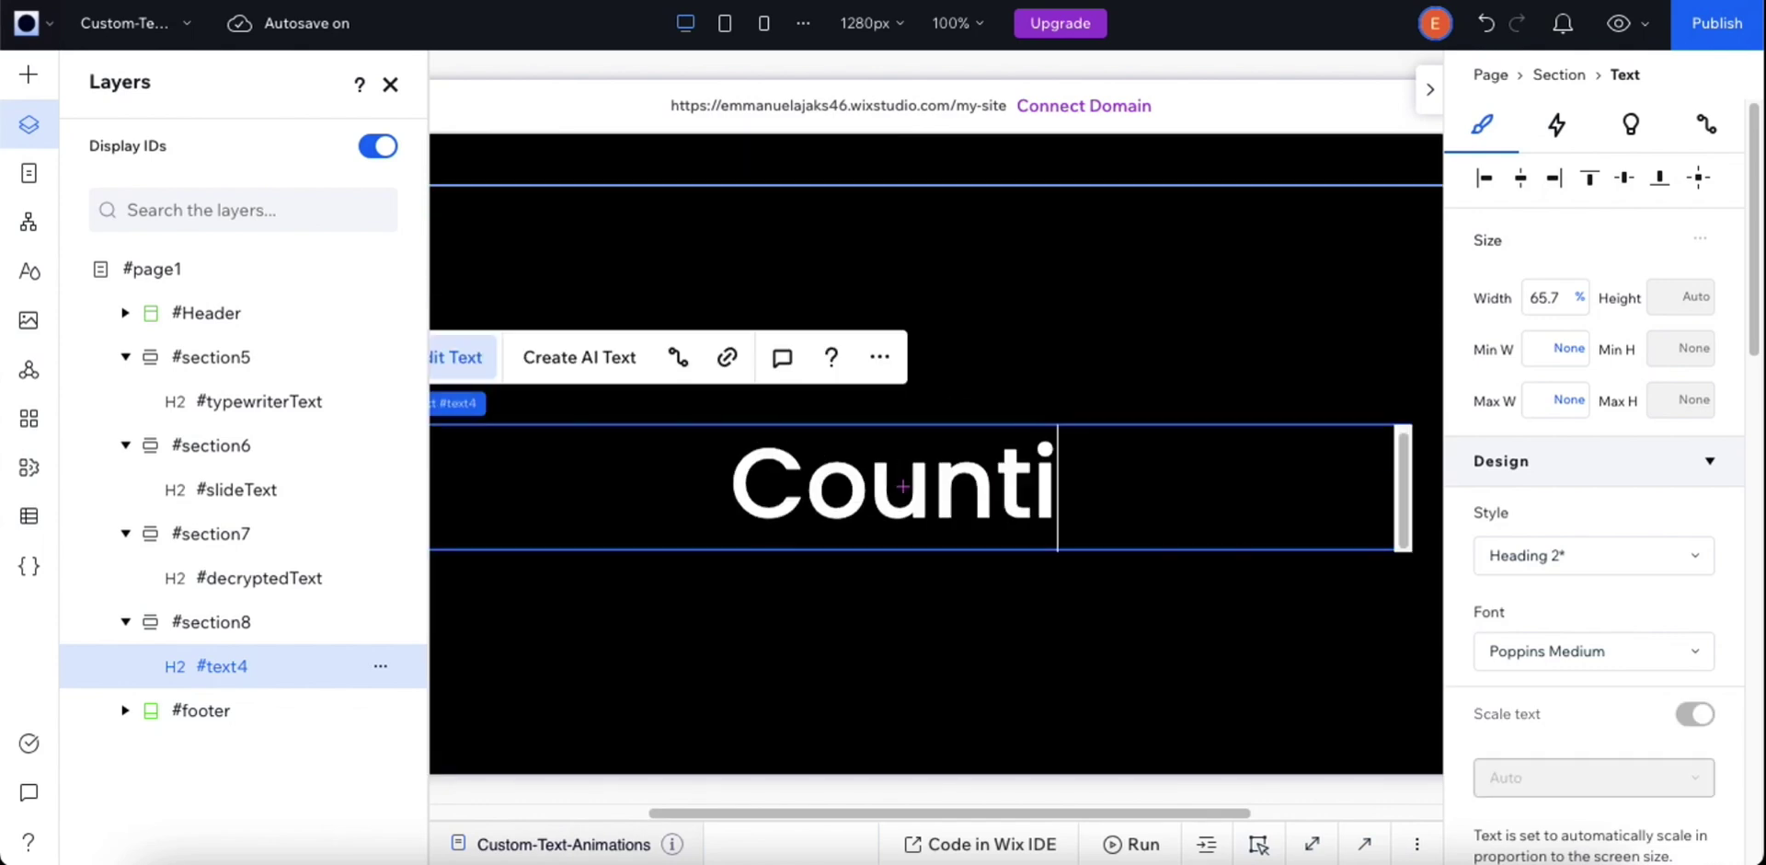
text(ng T)
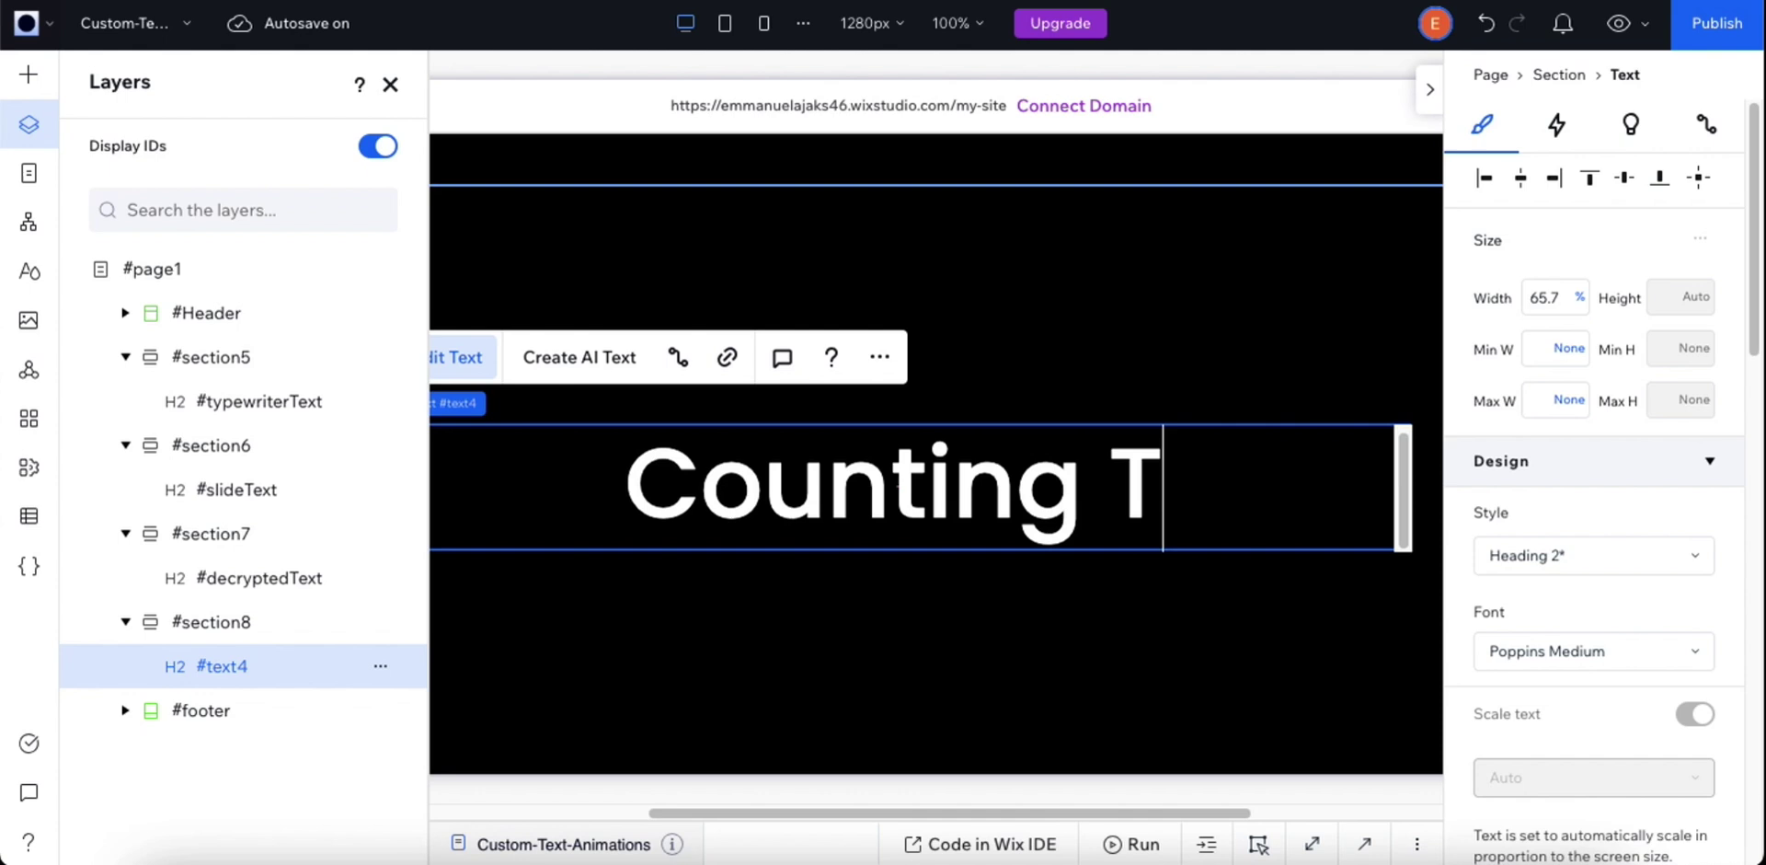
text(ext Animat)
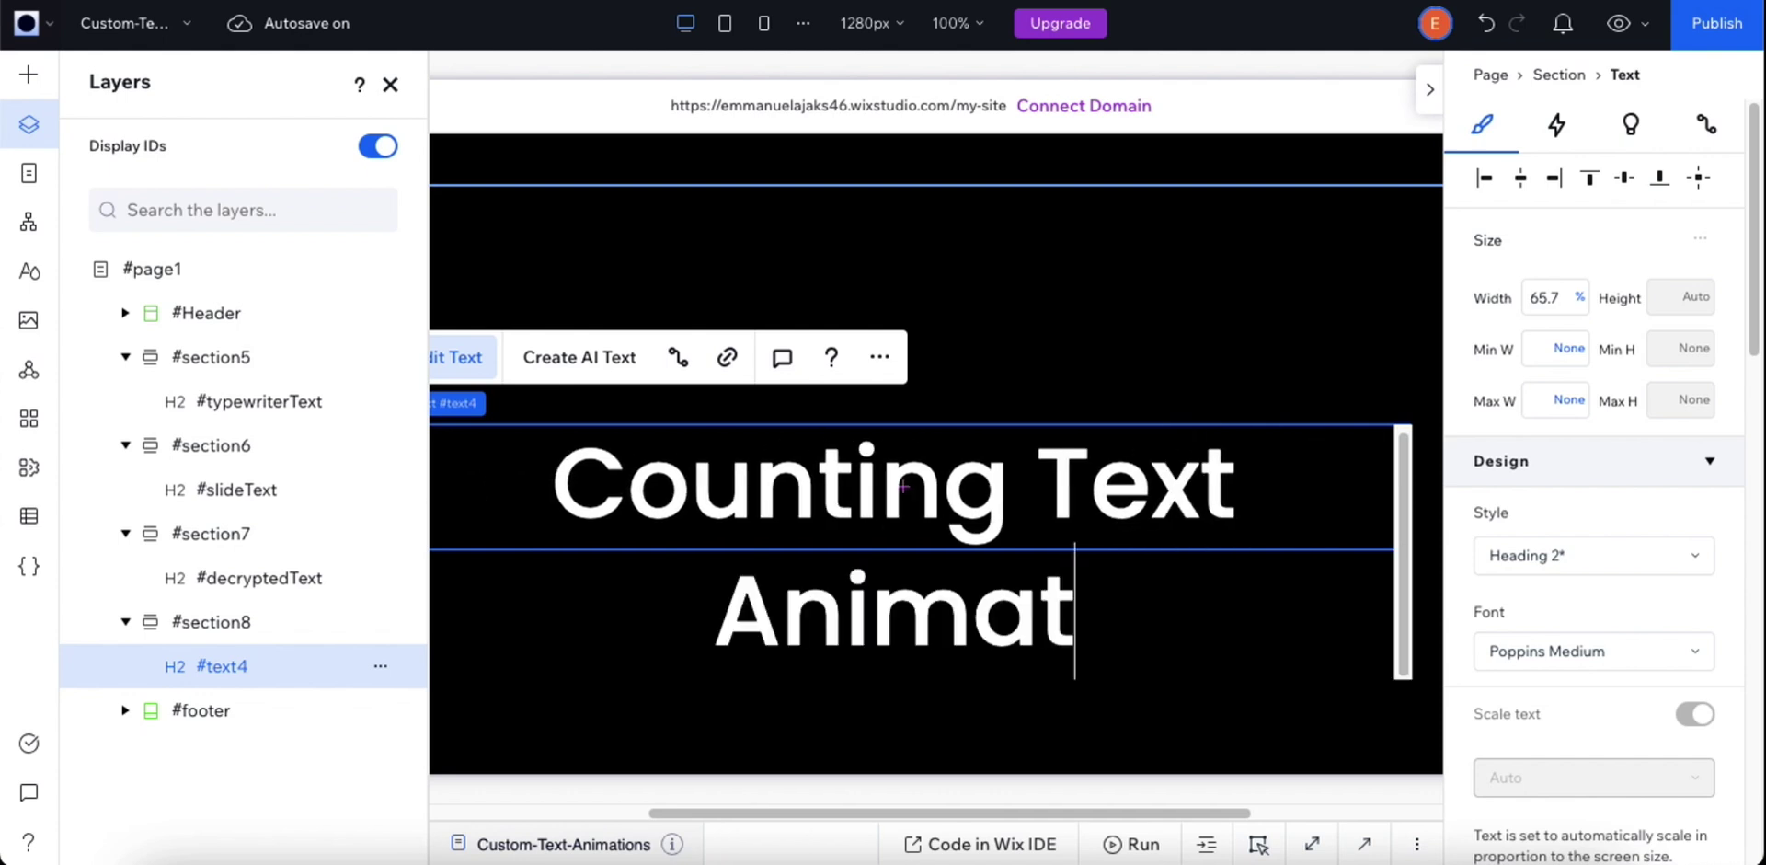
scroll(709, 147, down, 2)
drag(1086, 428, 737, 432)
key(BackSpace)
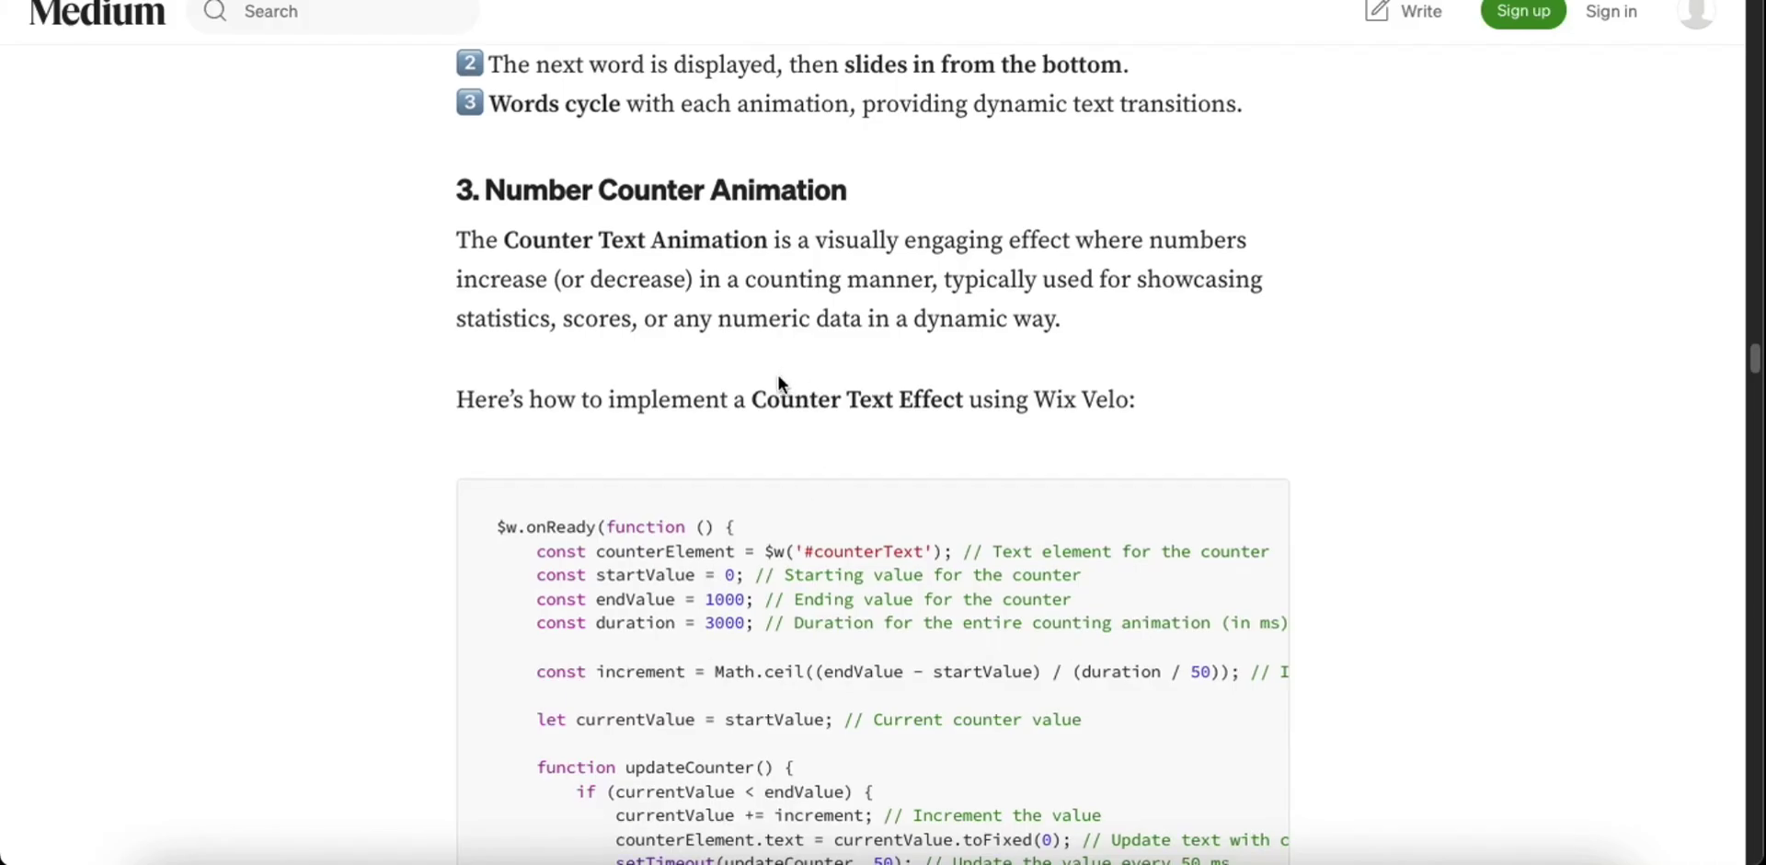
Step: Copy the full Counter Text Effect code from the Number Counter Animation section of the Medium article and return to Wix Studio
scroll(778, 377, down, 3)
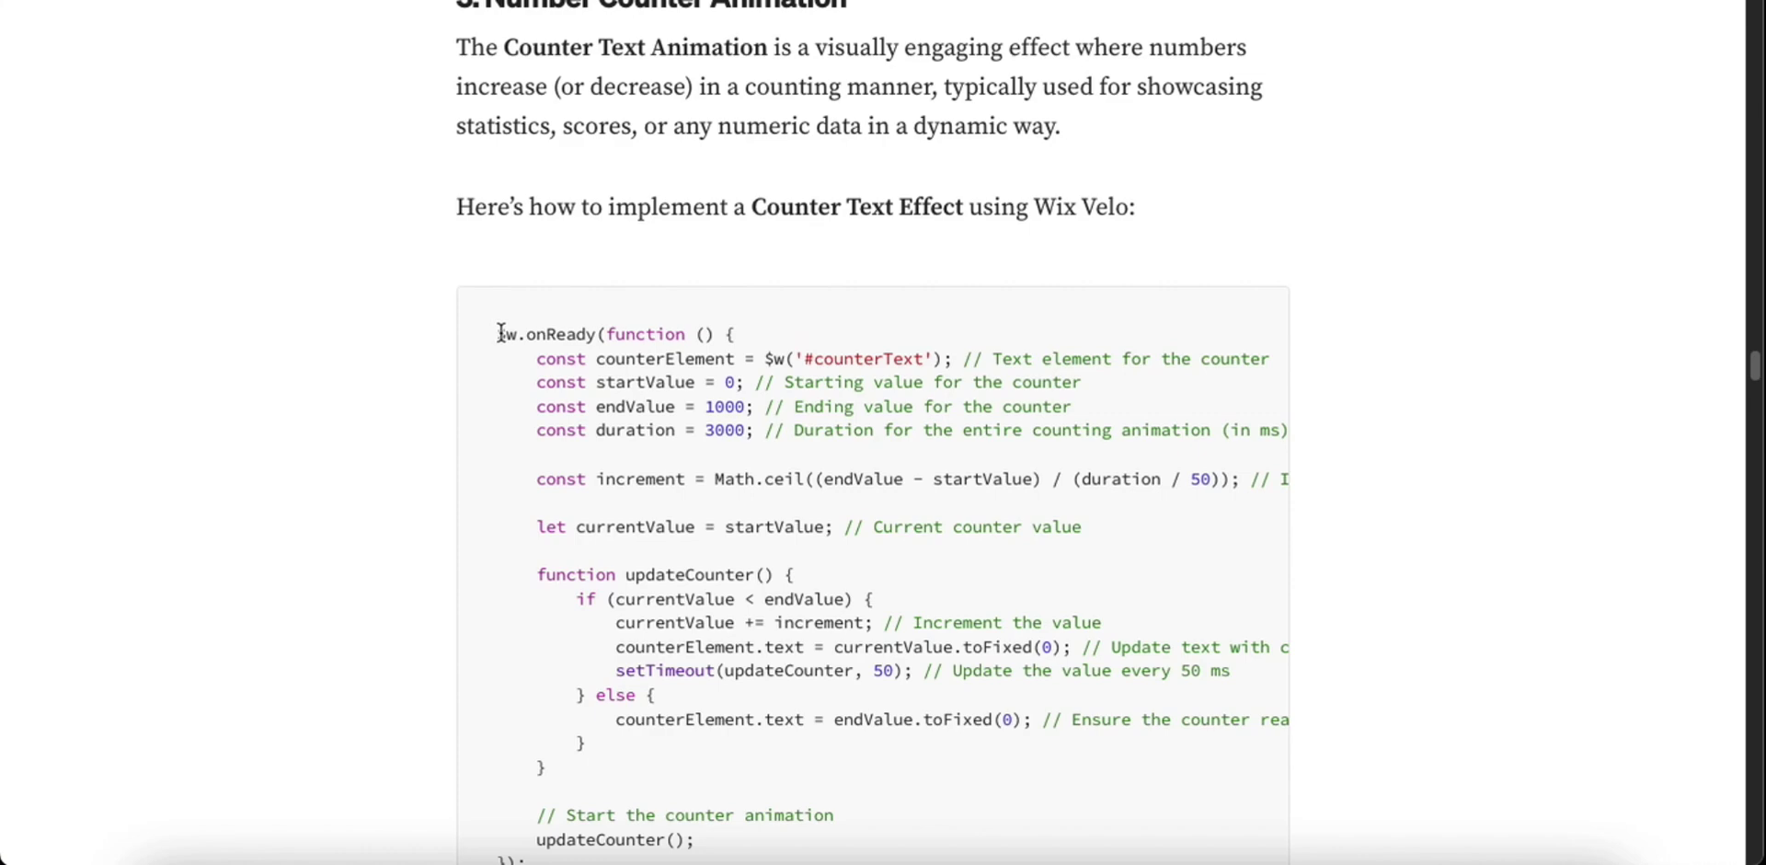
scroll(501, 333, down, 1)
drag(500, 329, 688, 857)
scroll(688, 857, down, 8)
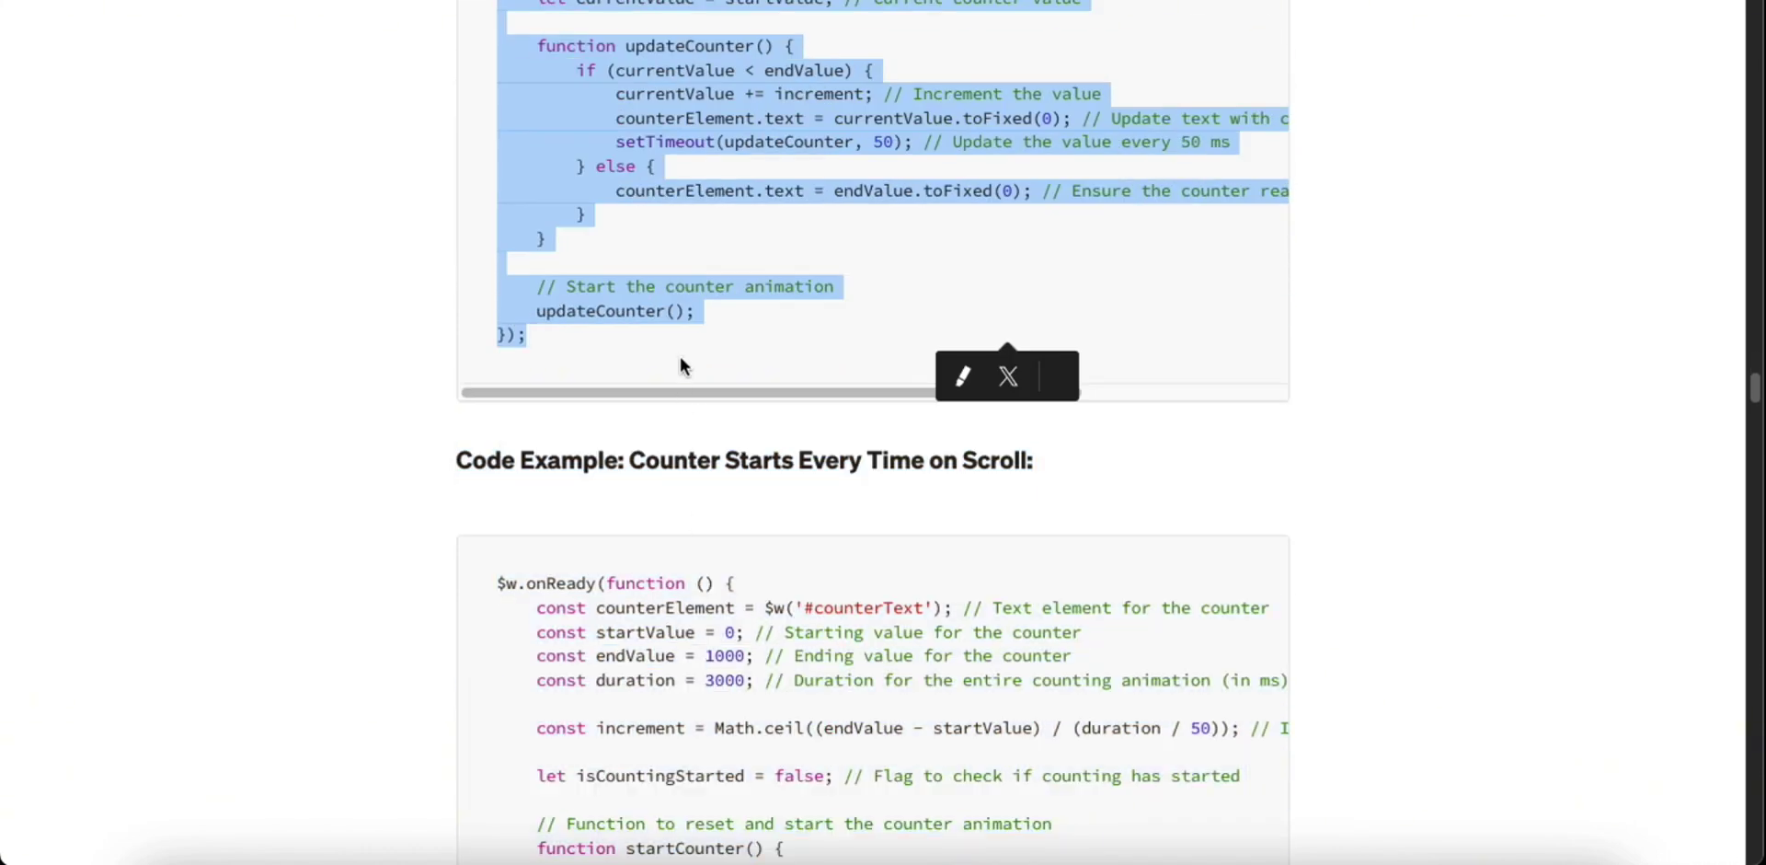
right_click(580, 193)
click(634, 241)
click(625, 2)
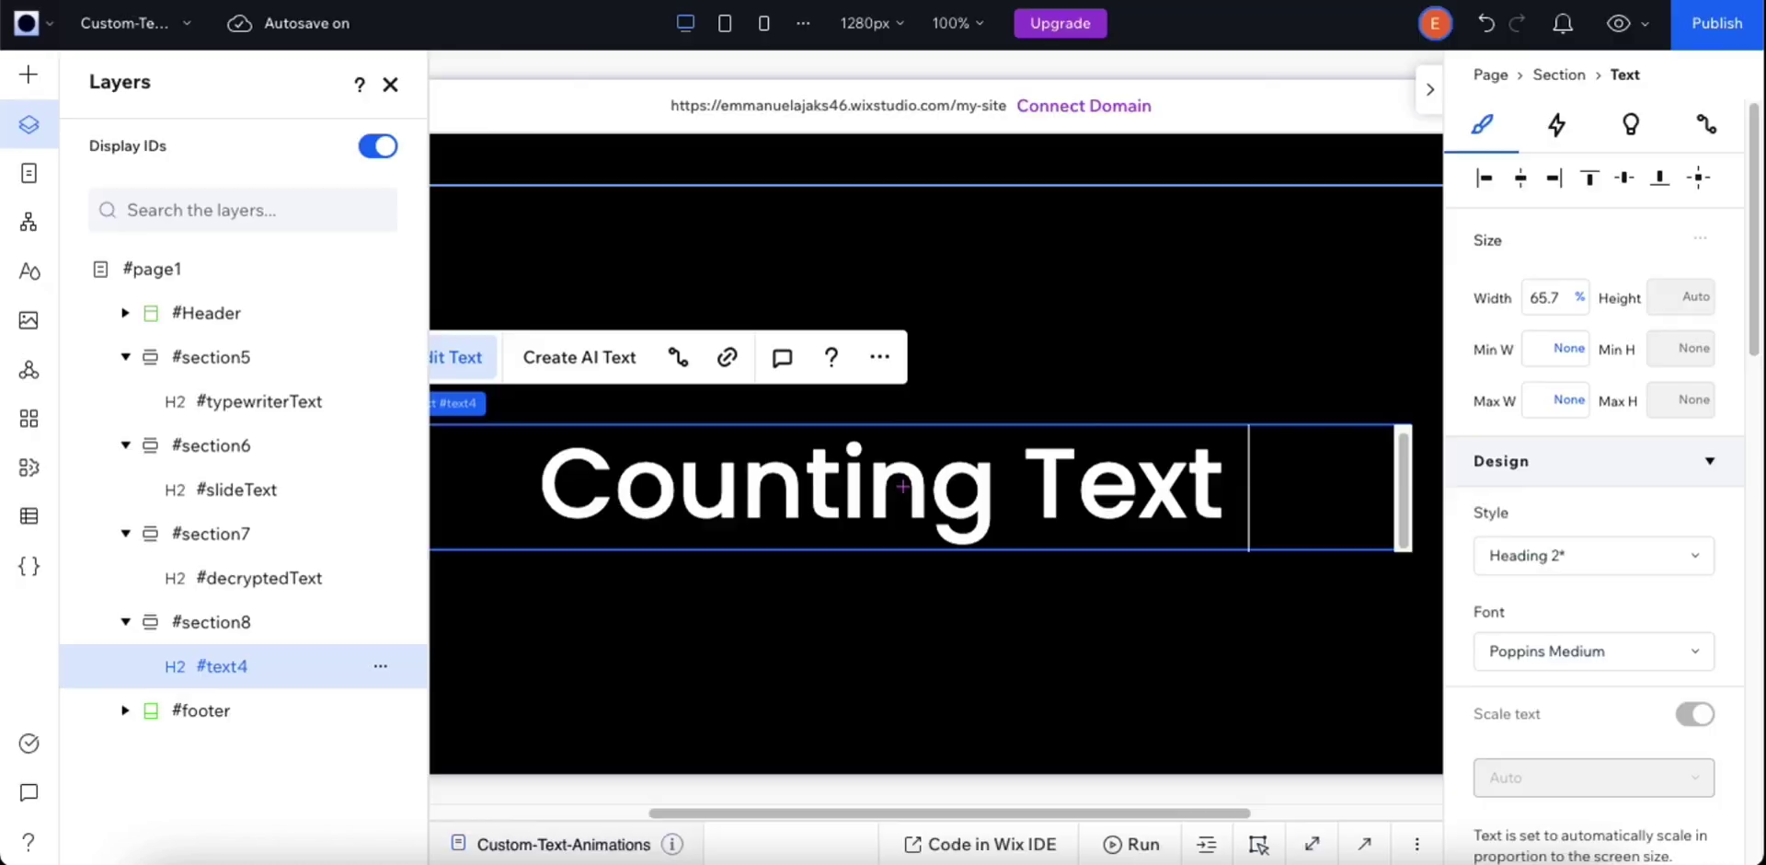
Step: Add the comment '//Counting Text' at the end of the page code and paste the copied counter code below it
click(1364, 843)
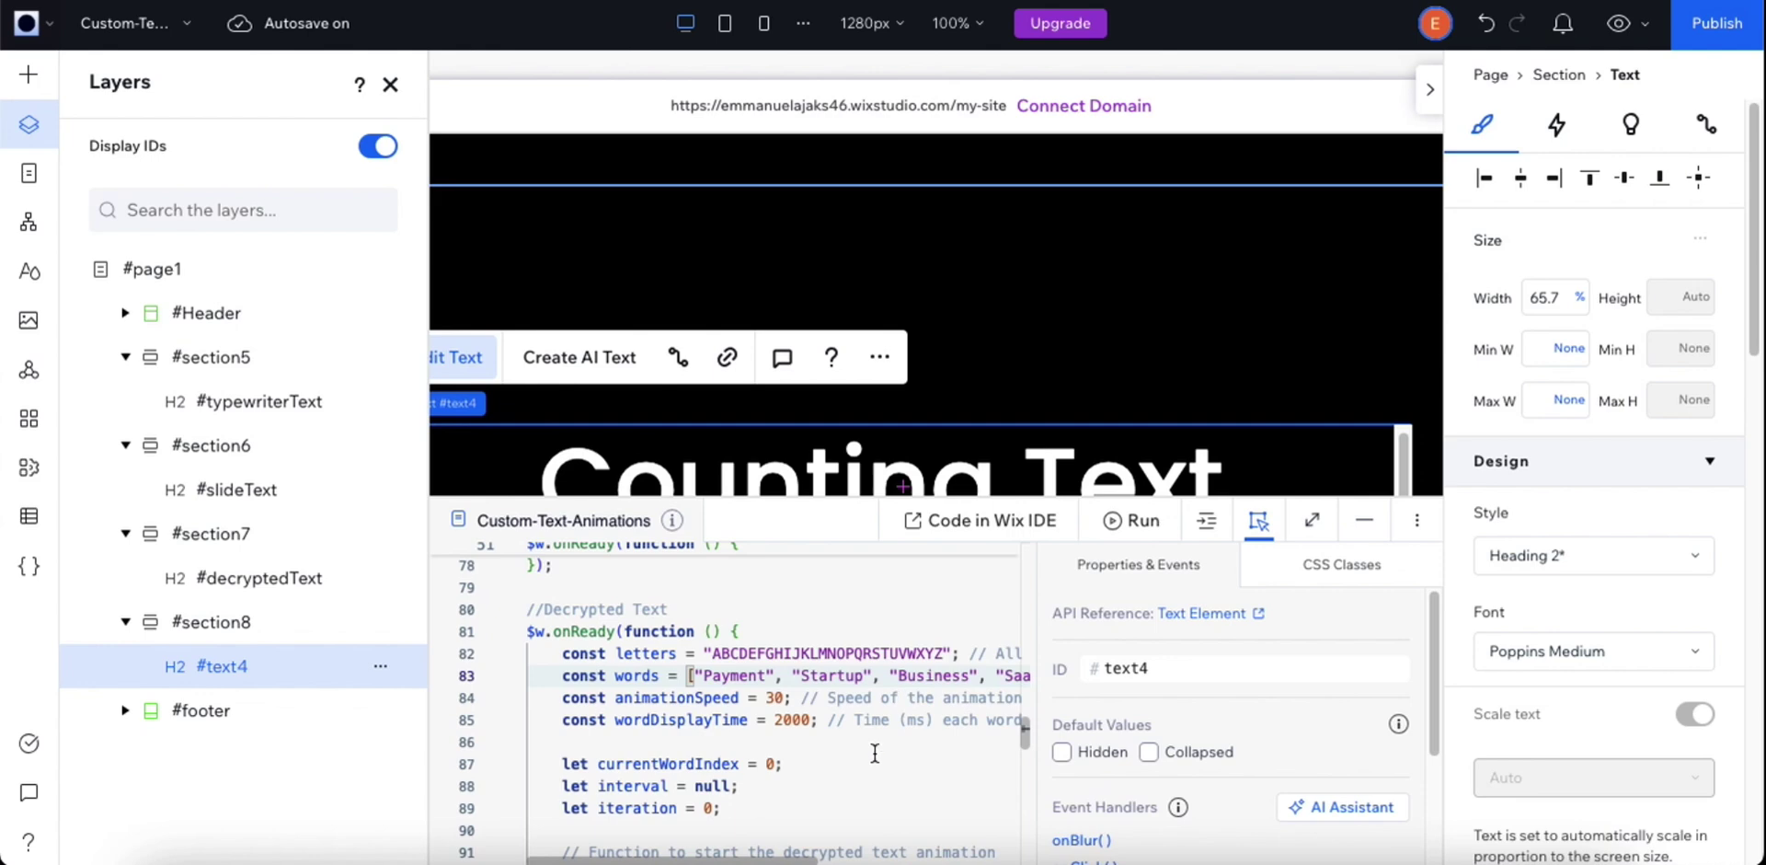
click(391, 90)
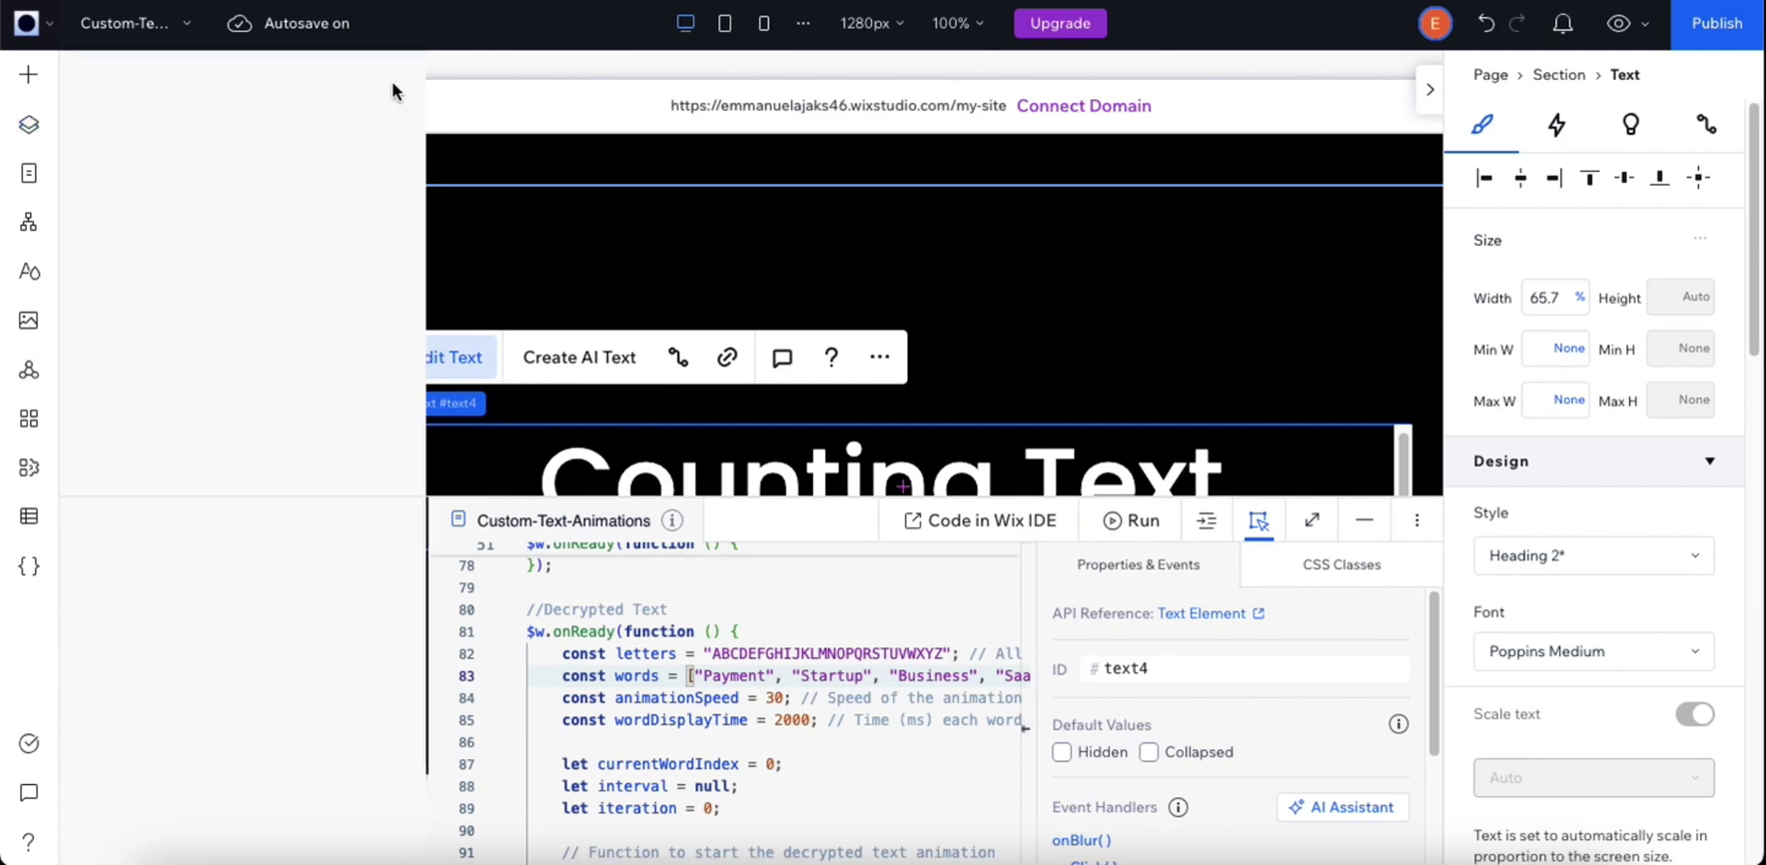
scroll(445, 721, down, 10)
click(445, 721)
scroll(373, 700, up, 1)
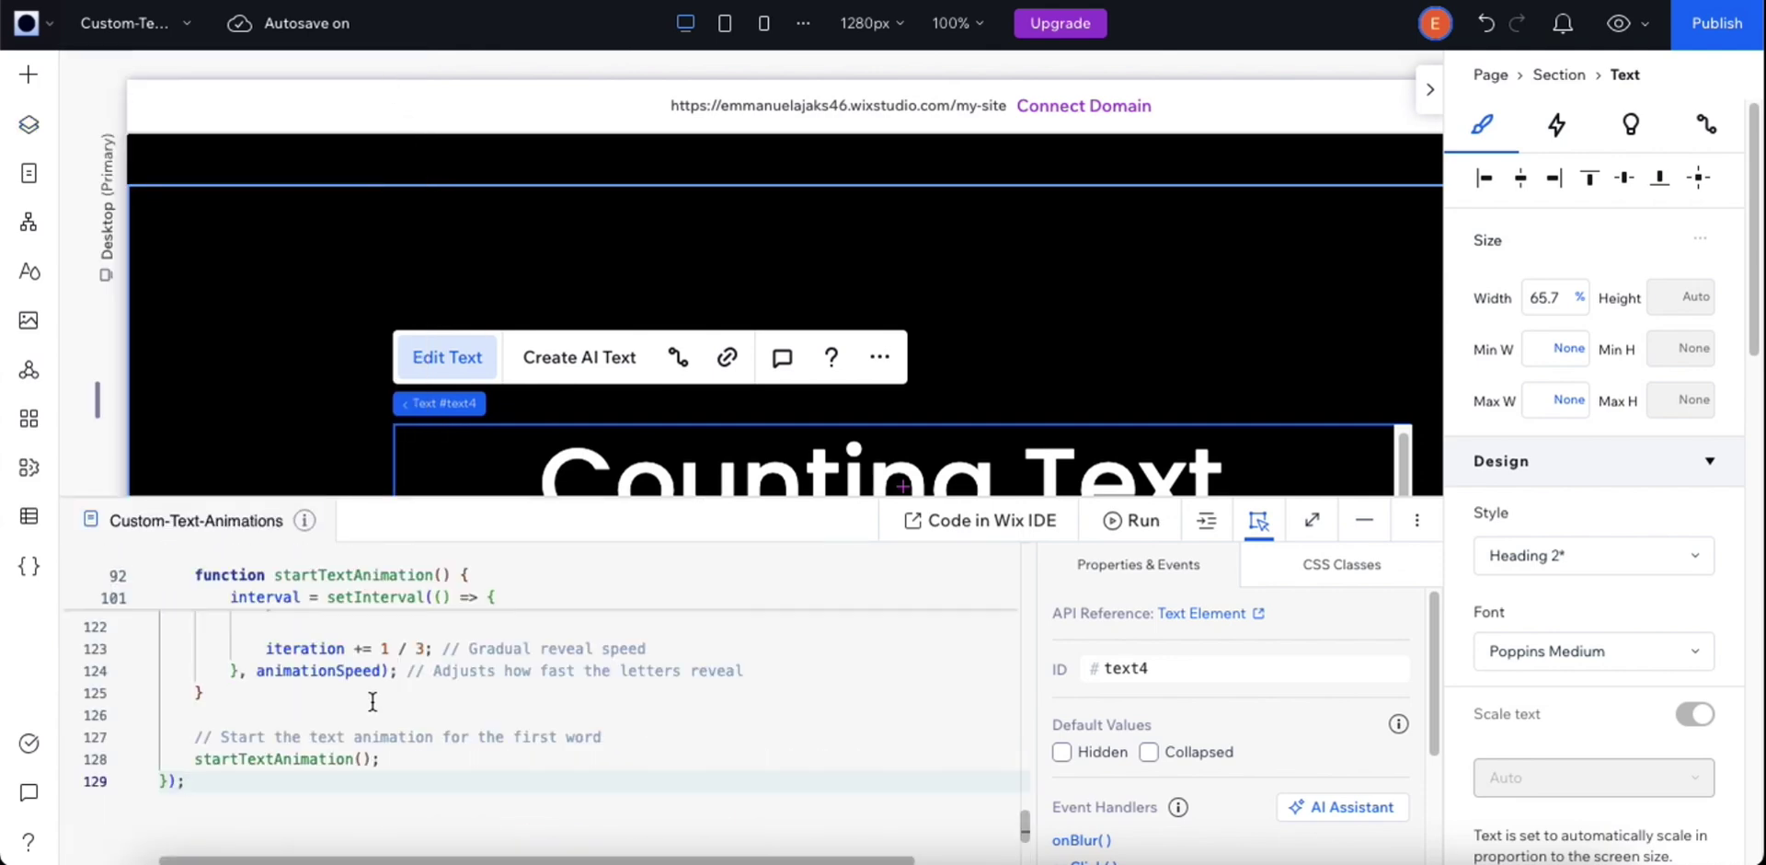
key(Return)
key(Return)
key(Return)
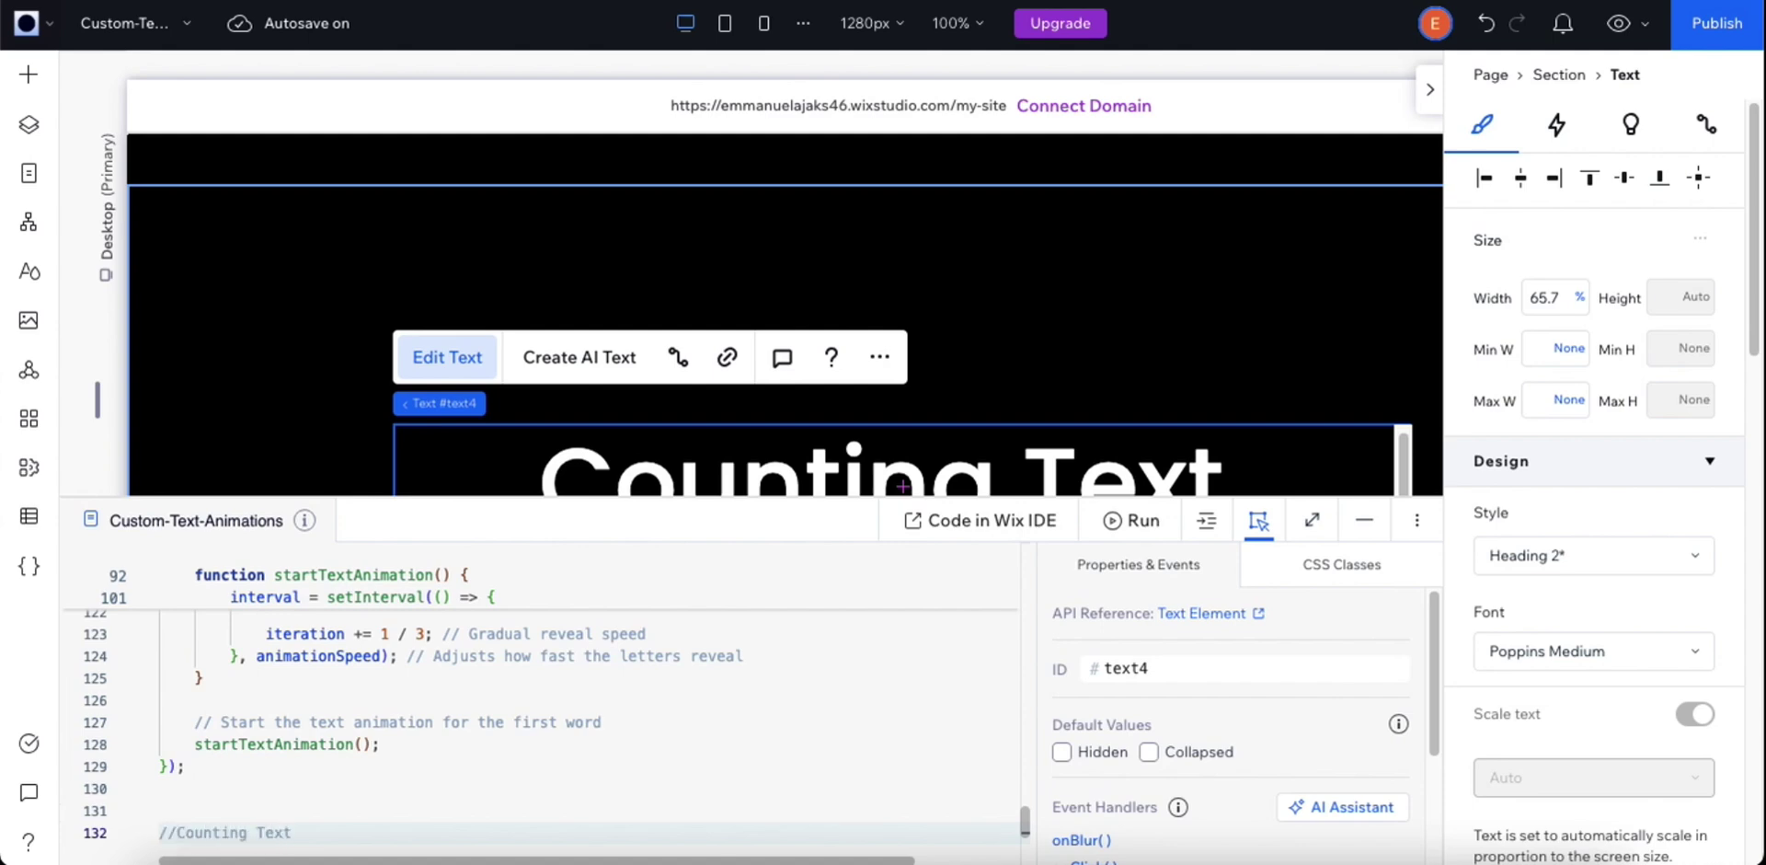
key(ctrl+v)
Step: Set the 'Counting Text' heading's element ID to counterText to match the selector in the code
scroll(405, 722, up, 5)
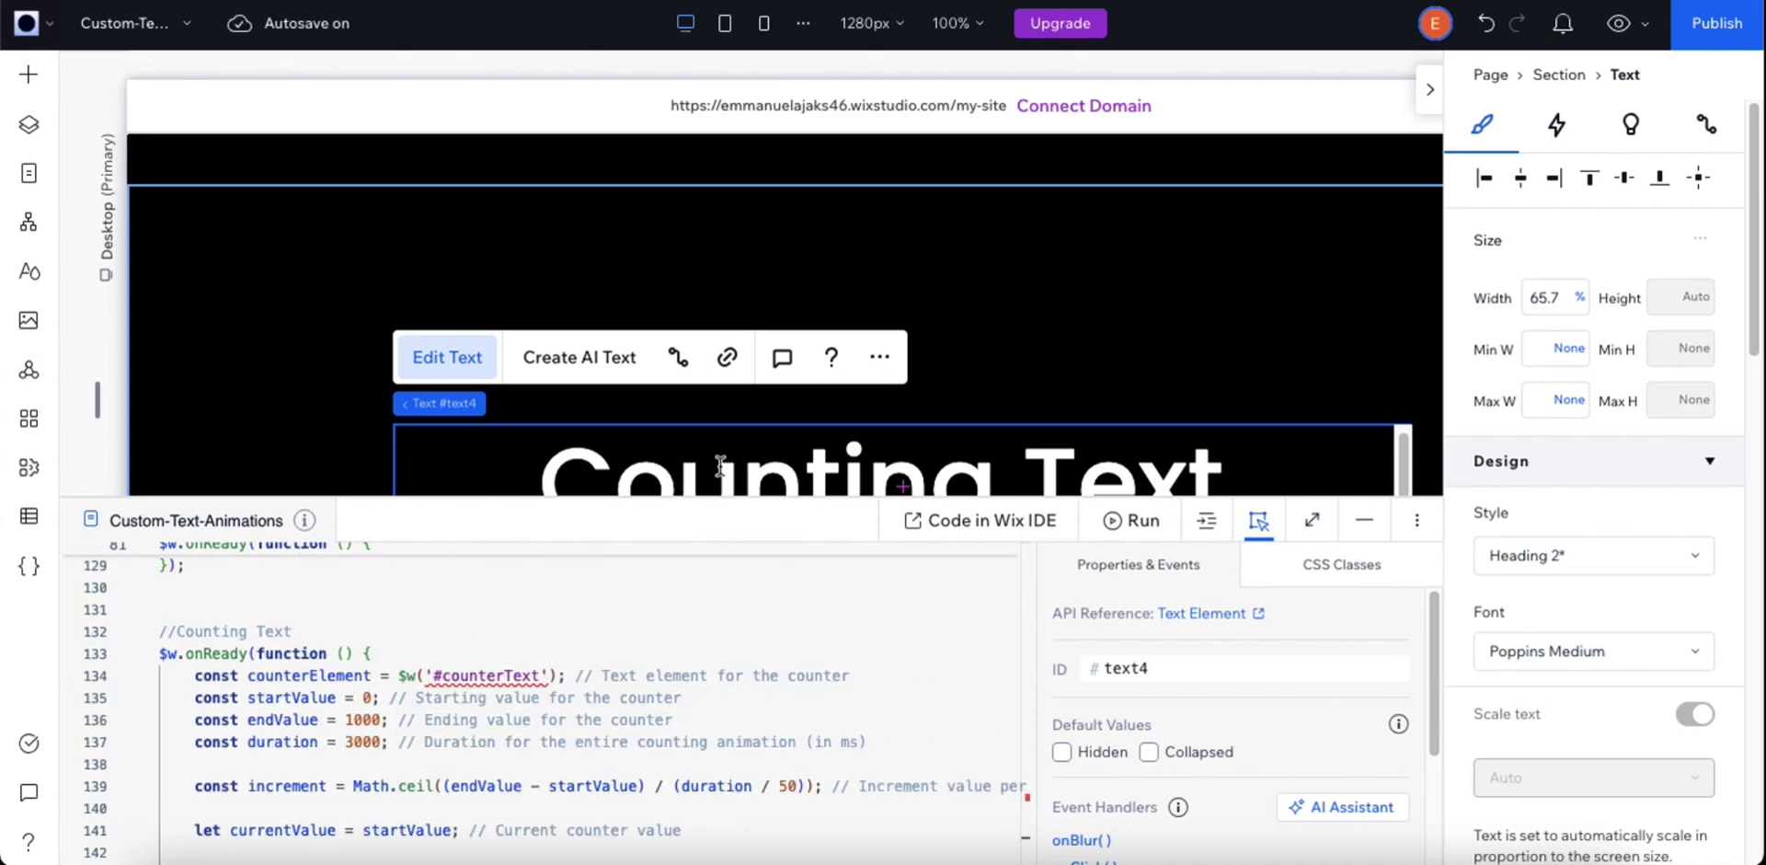
click(1156, 669)
text(counte)
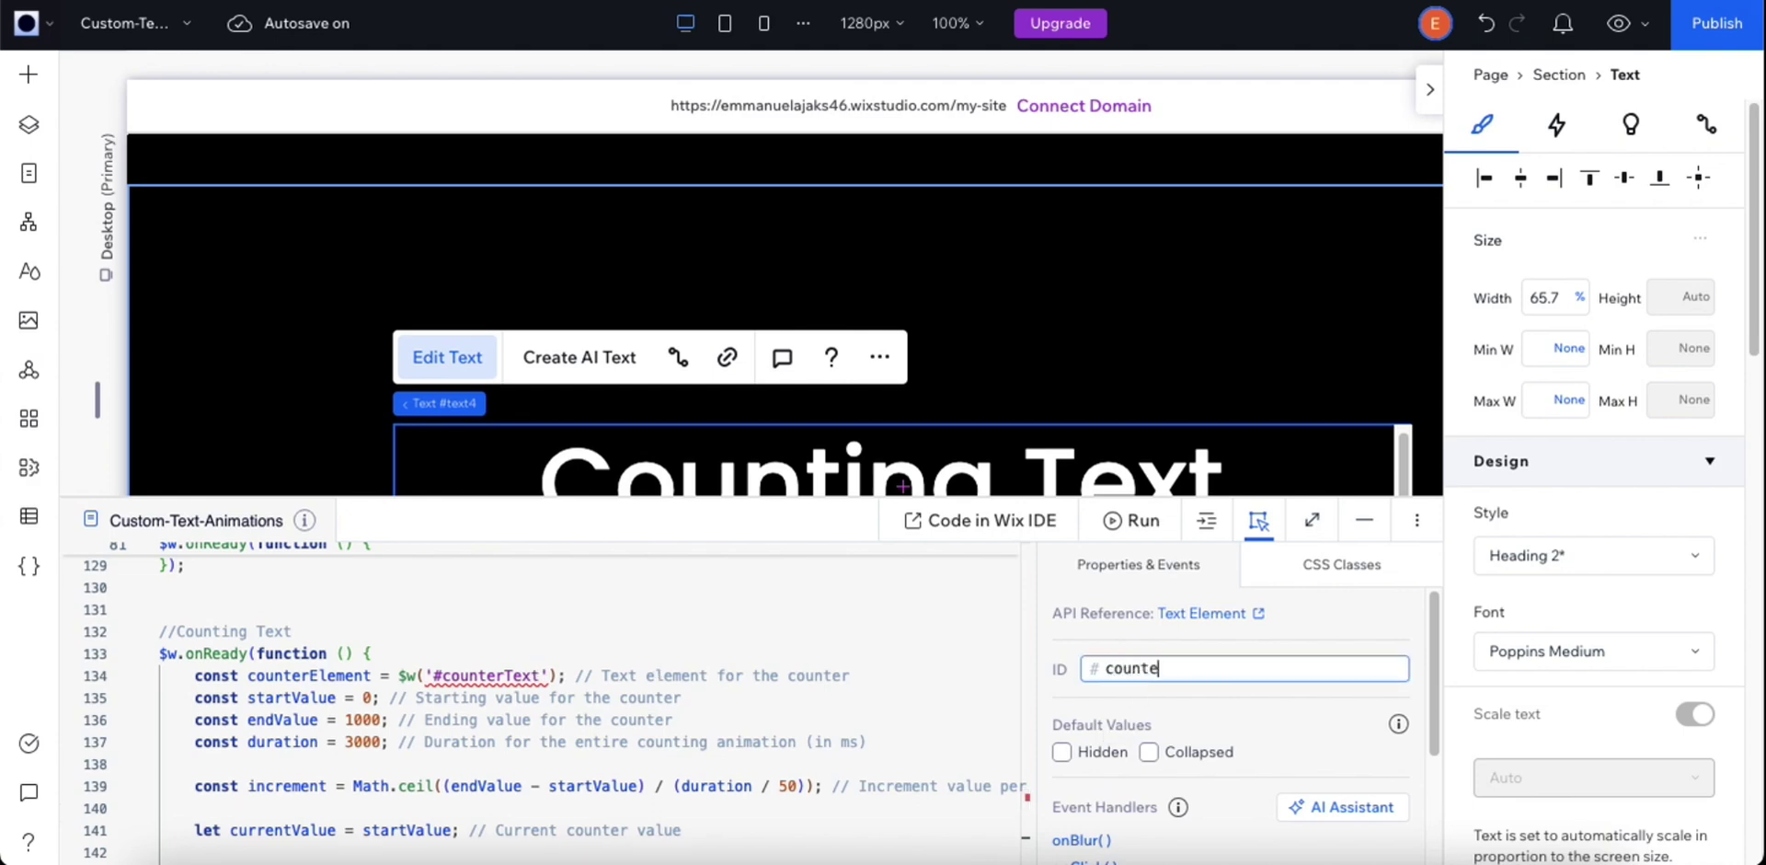
text(rText)
key(Return)
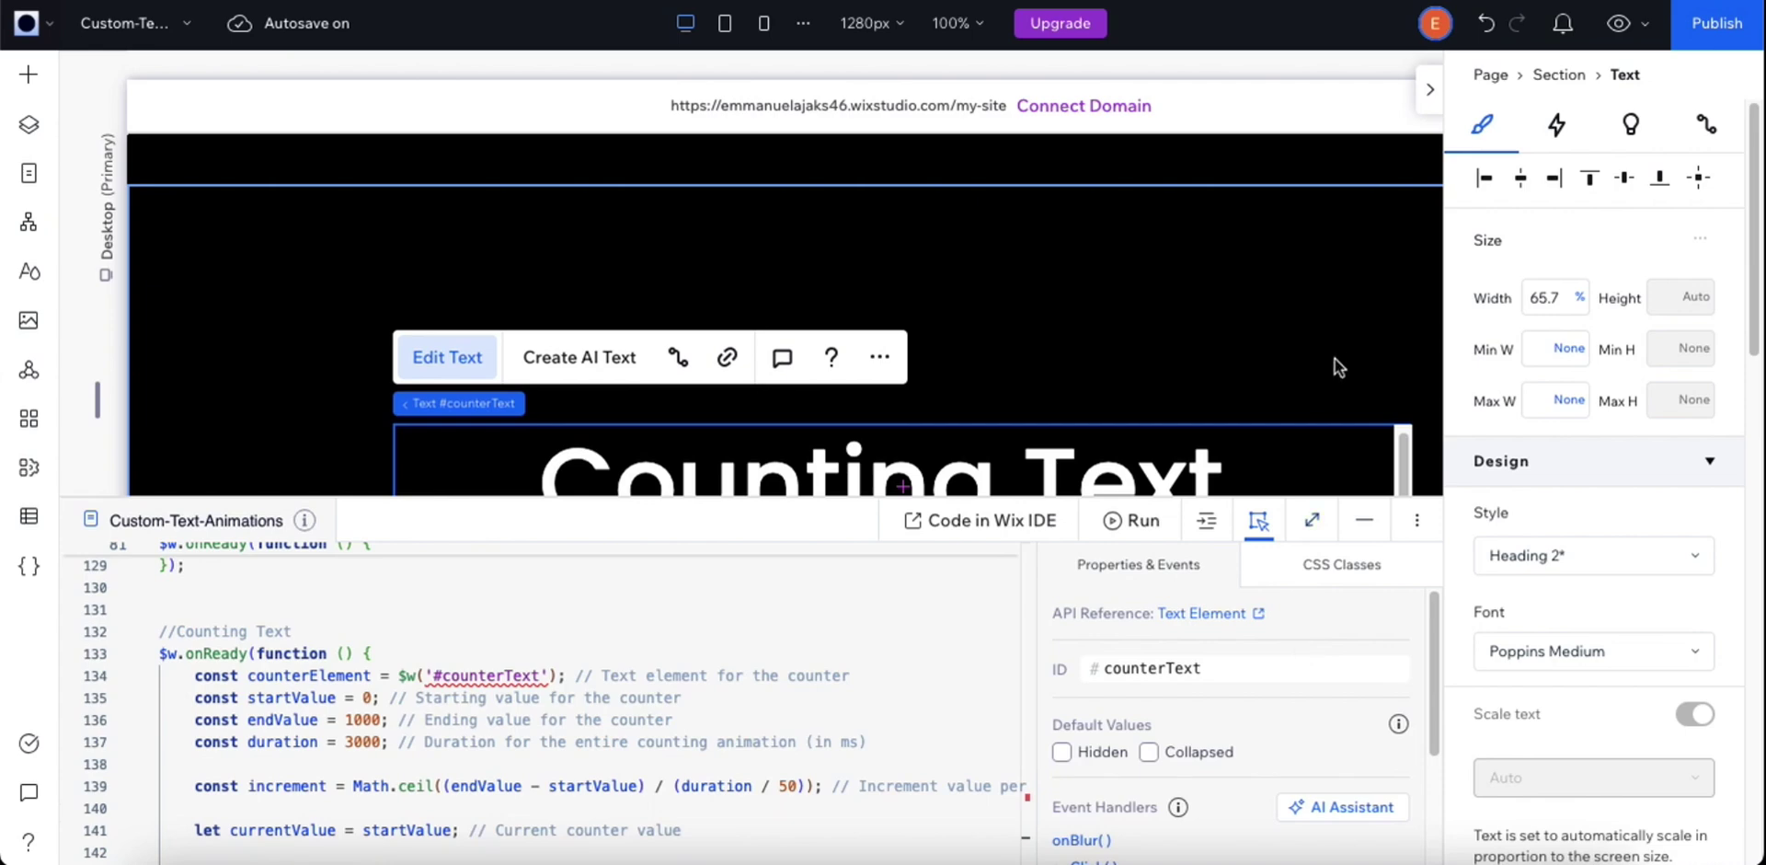
Step: Preview the site with the developer console minimized to check the number counter animation, and return to the editor
click(1619, 25)
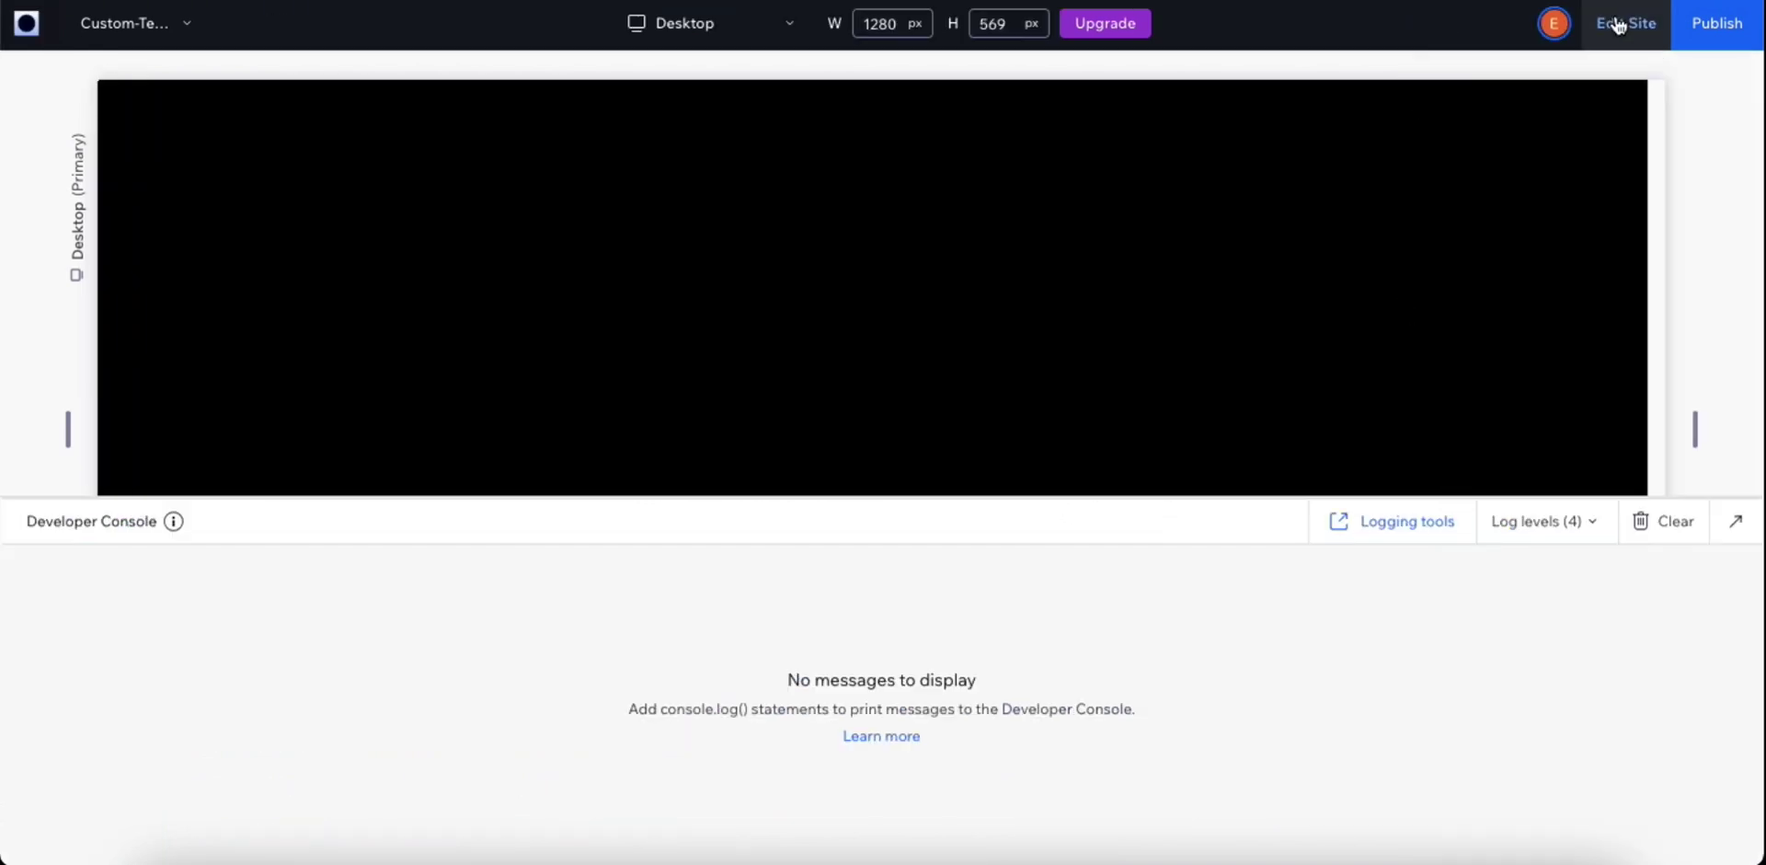
click(1737, 530)
scroll(1276, 523, up, 1)
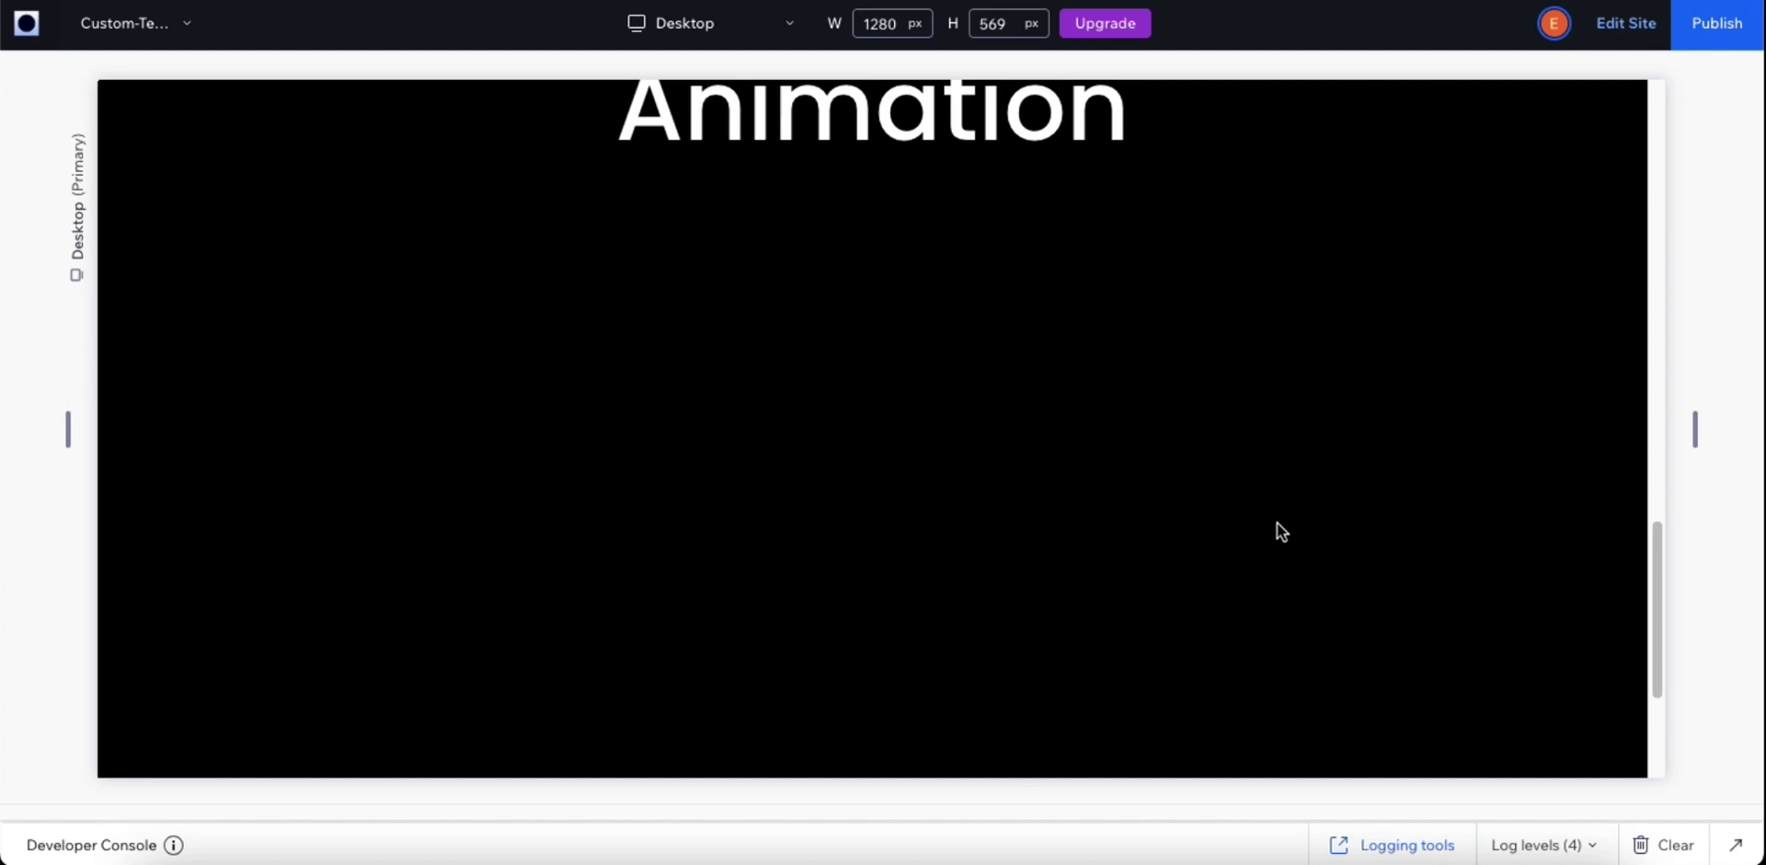
scroll(1277, 522, down, 2)
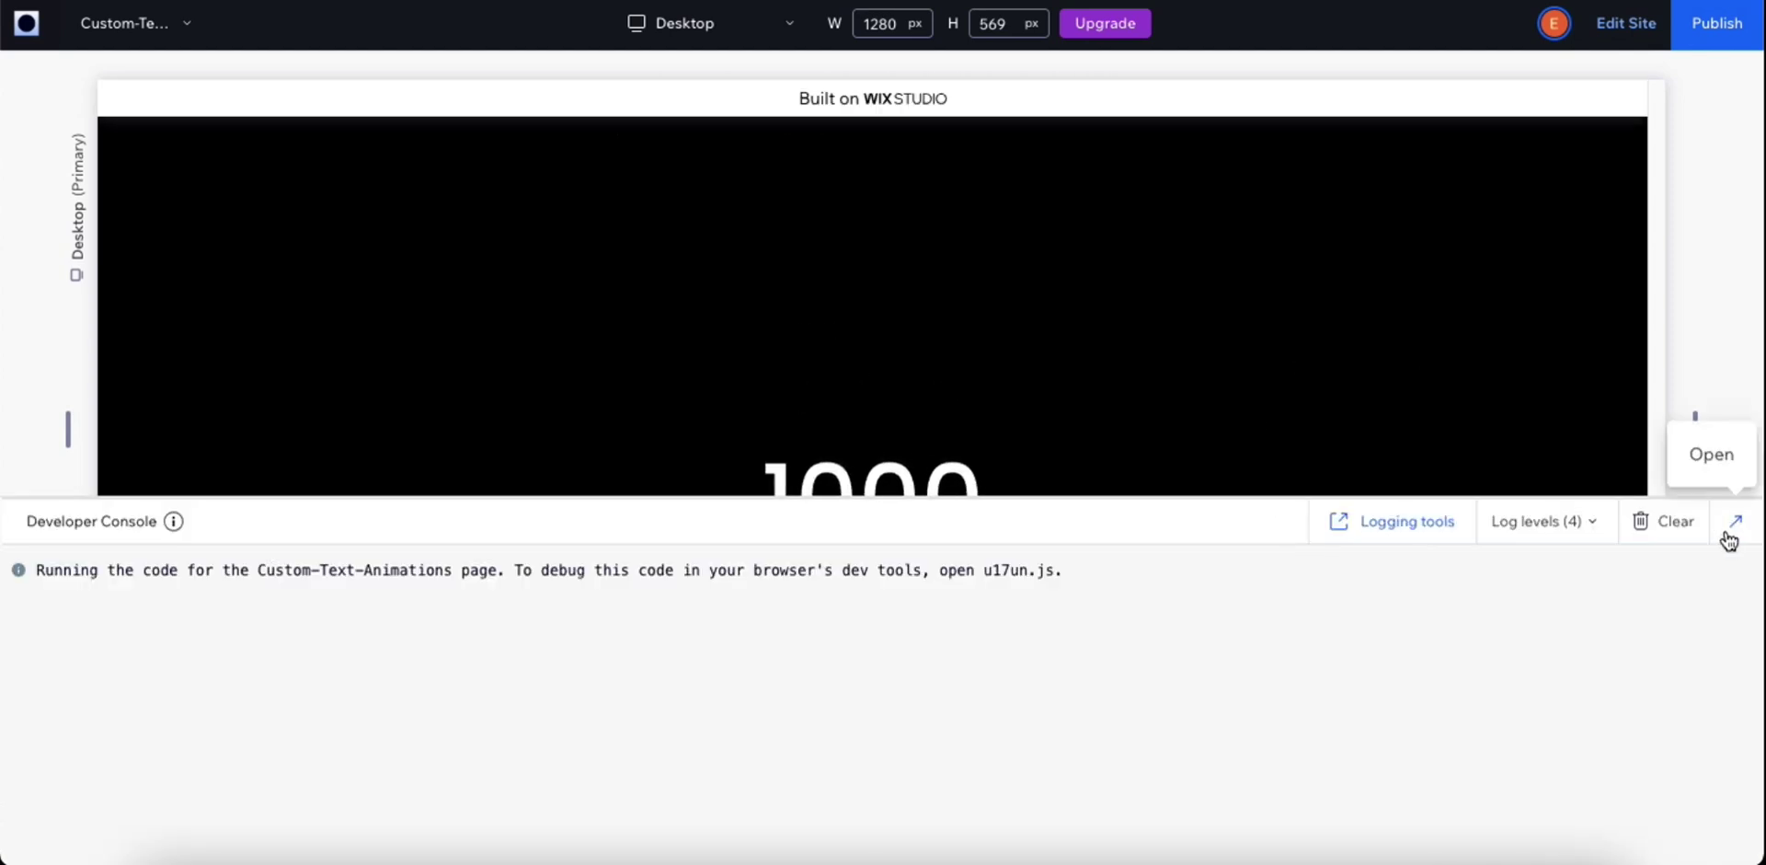
click(1729, 531)
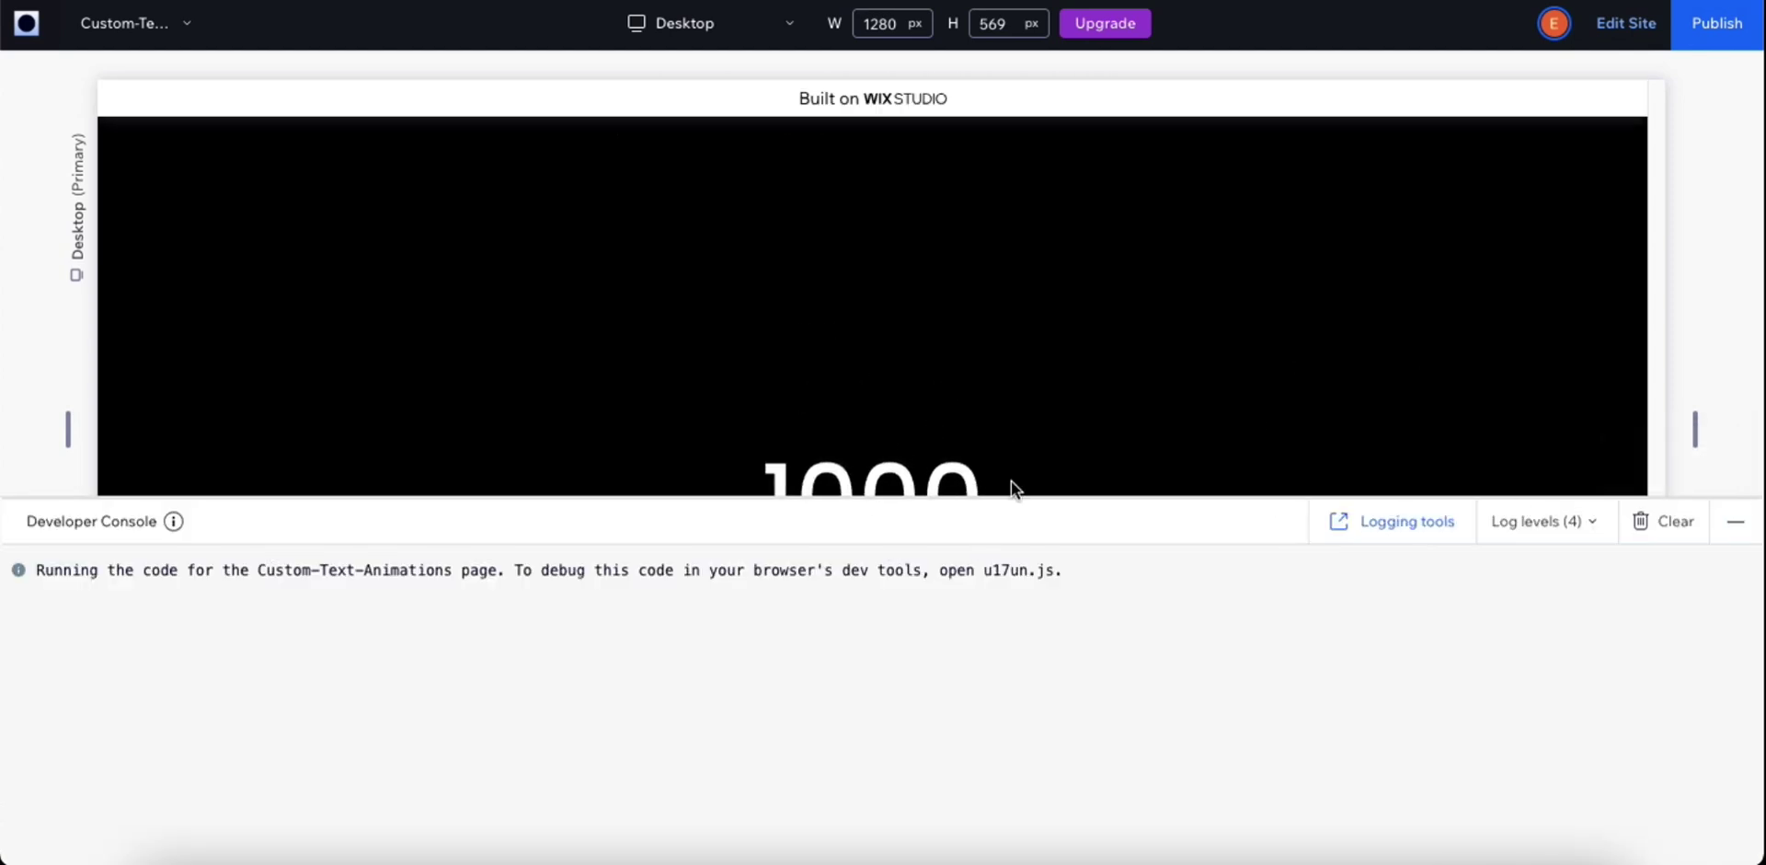
click(1735, 521)
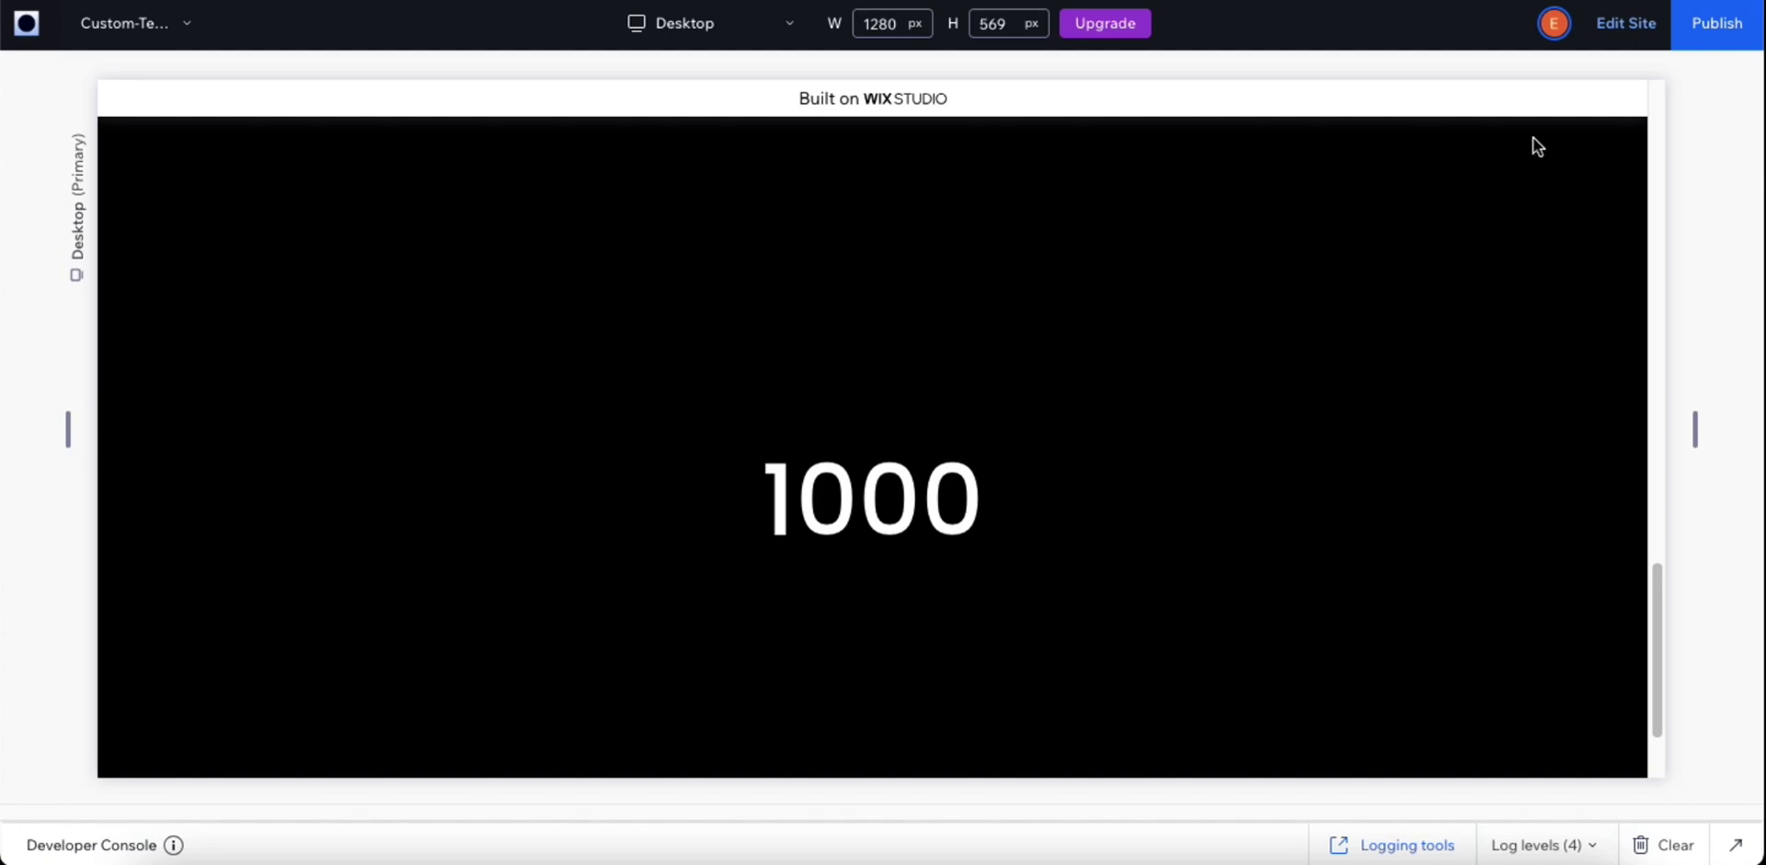
click(1615, 28)
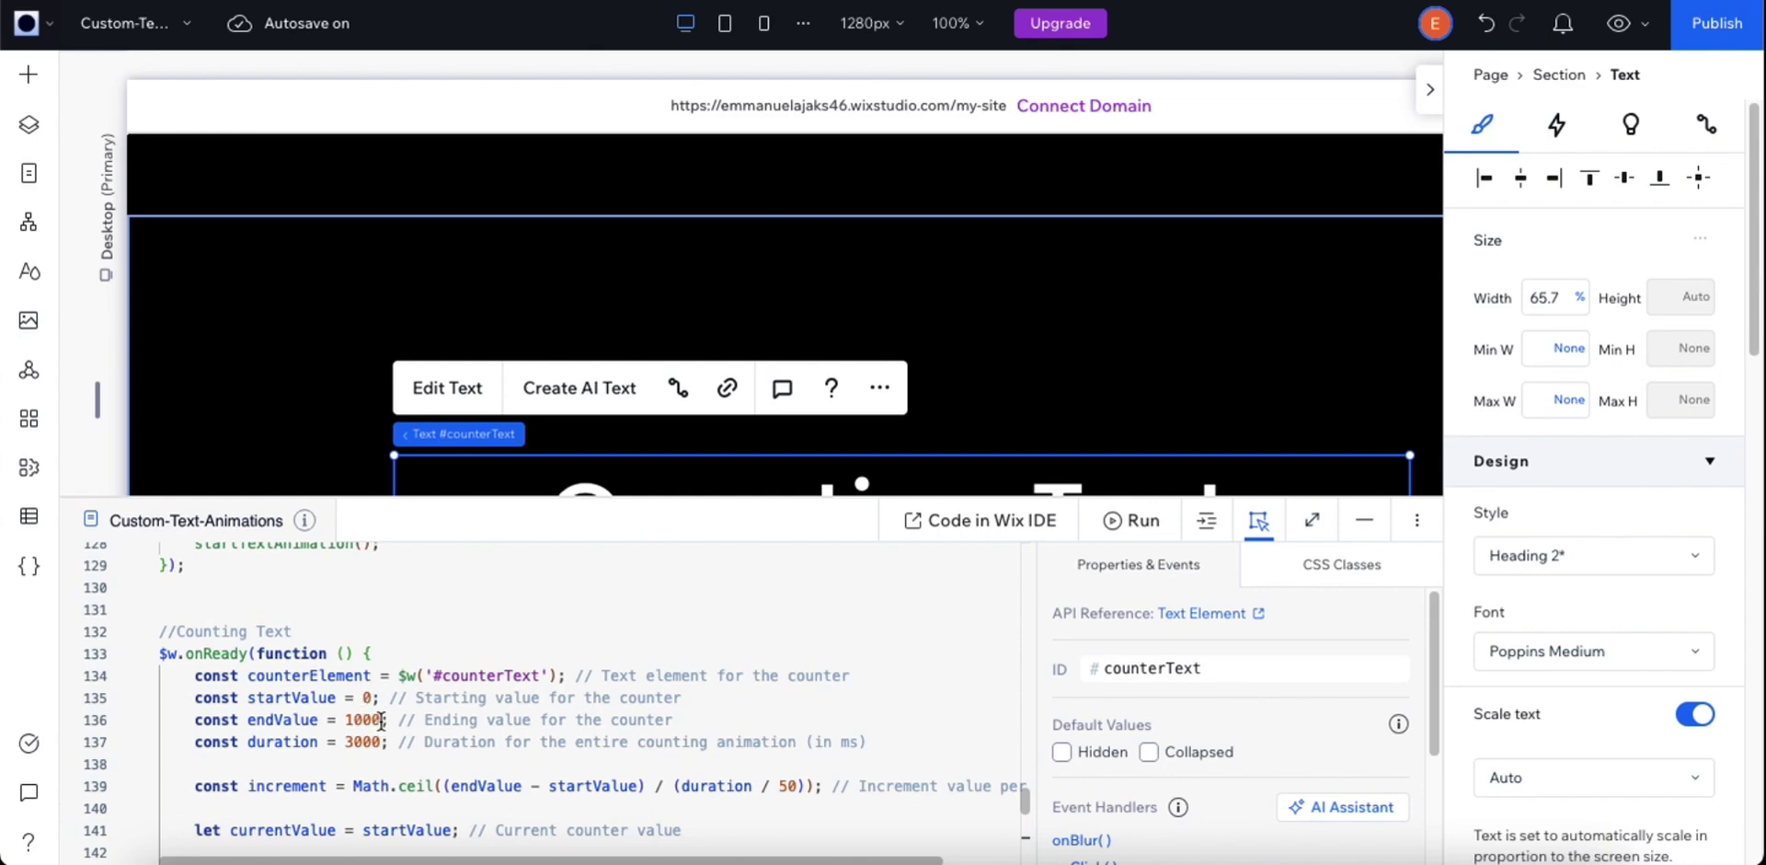
Step: Set the endValue constant in the Counting Text code to 100
click(381, 718)
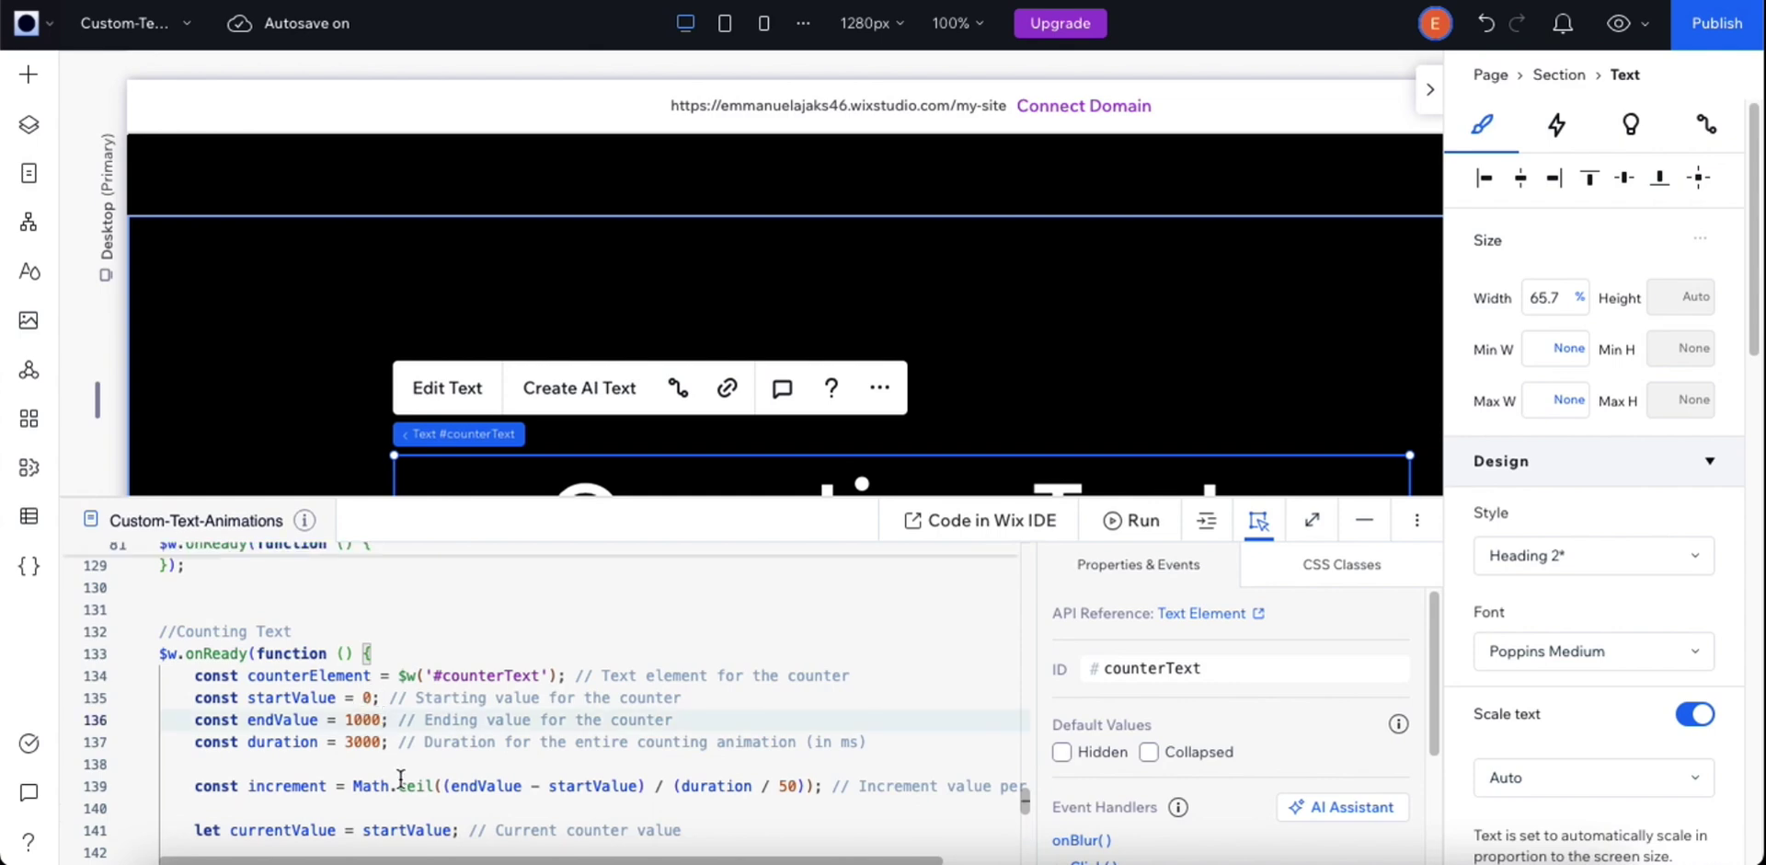
key(BackSpace)
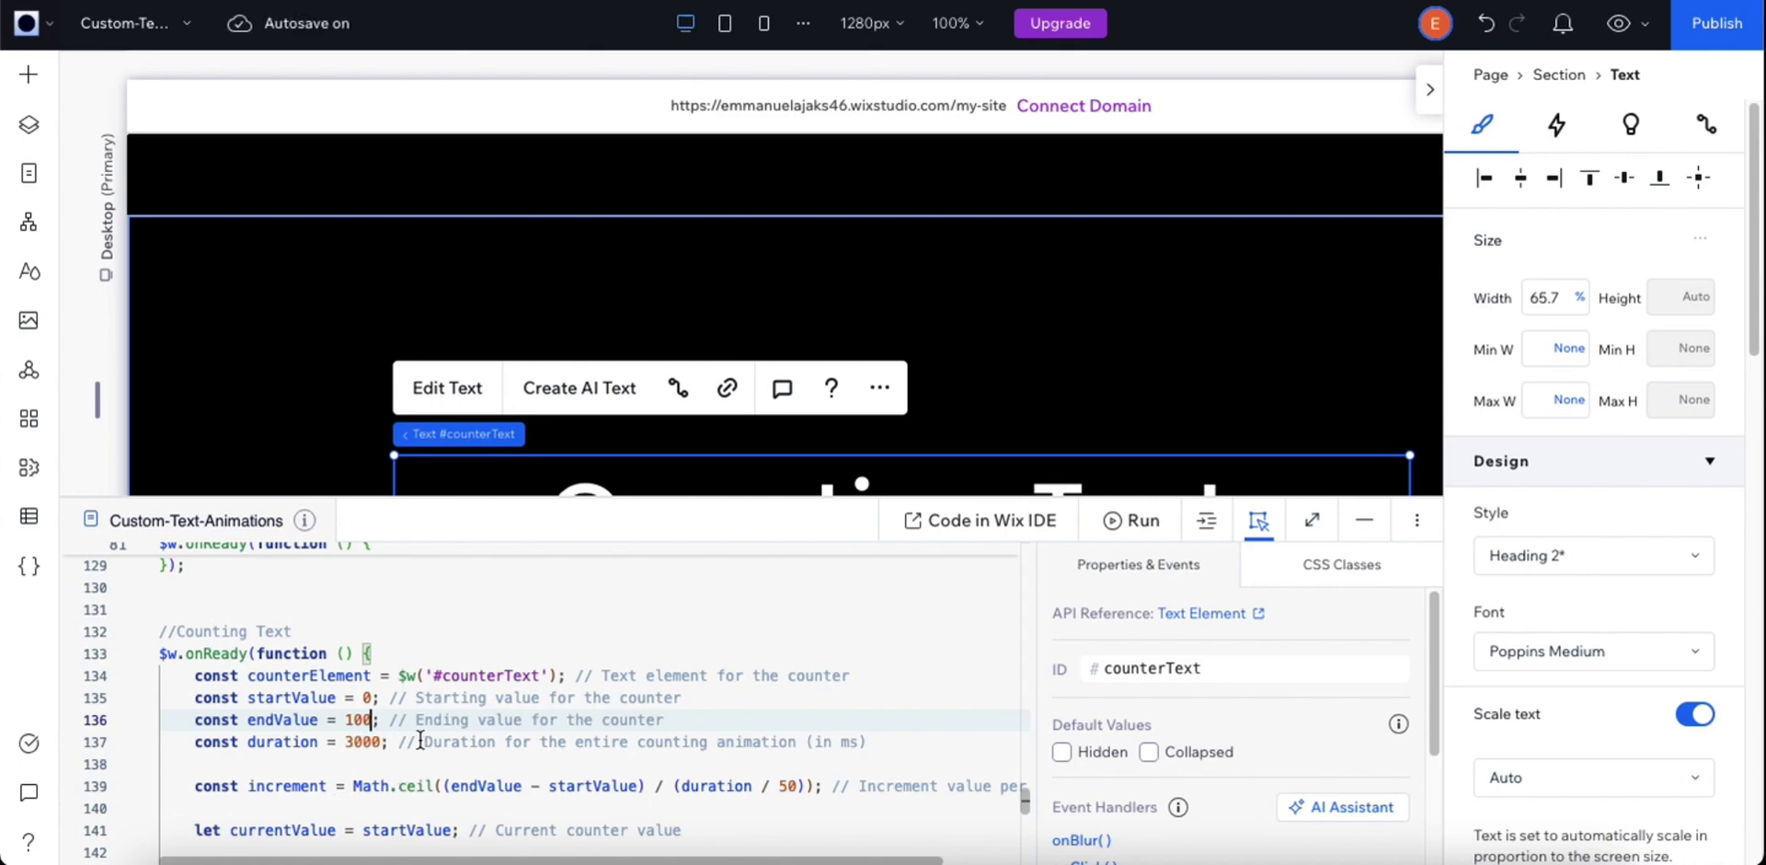
double_click(380, 741)
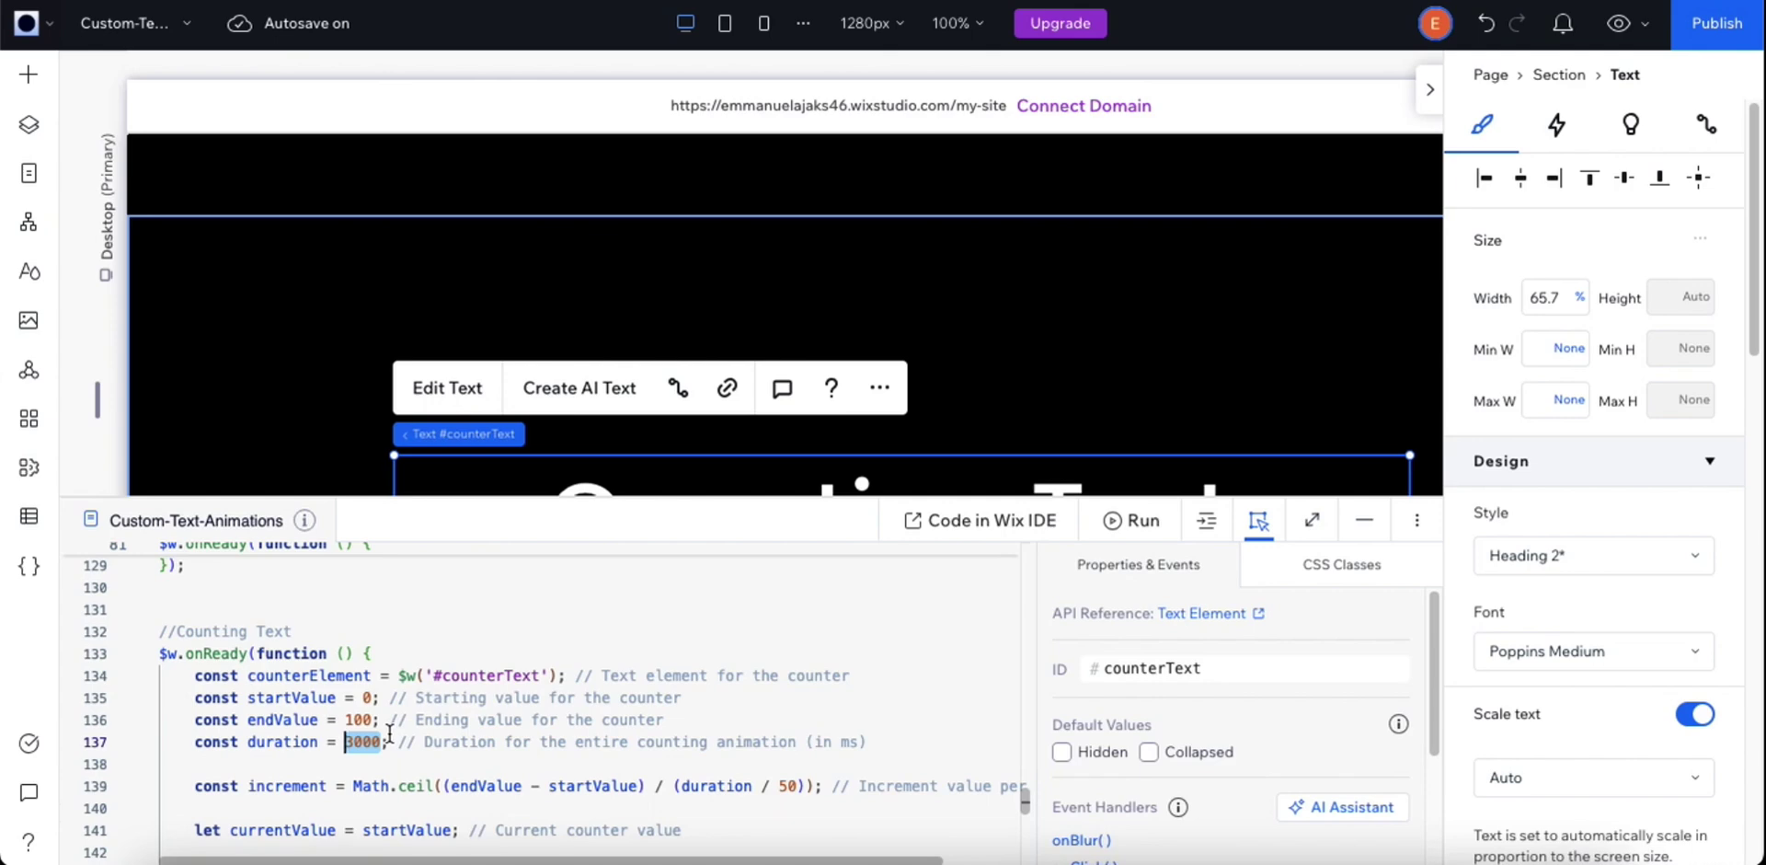
Step: Preview the site to check the edited counter, and find the 'Counter Starts Every Time on Scroll' code example in the Medium article
click(1618, 37)
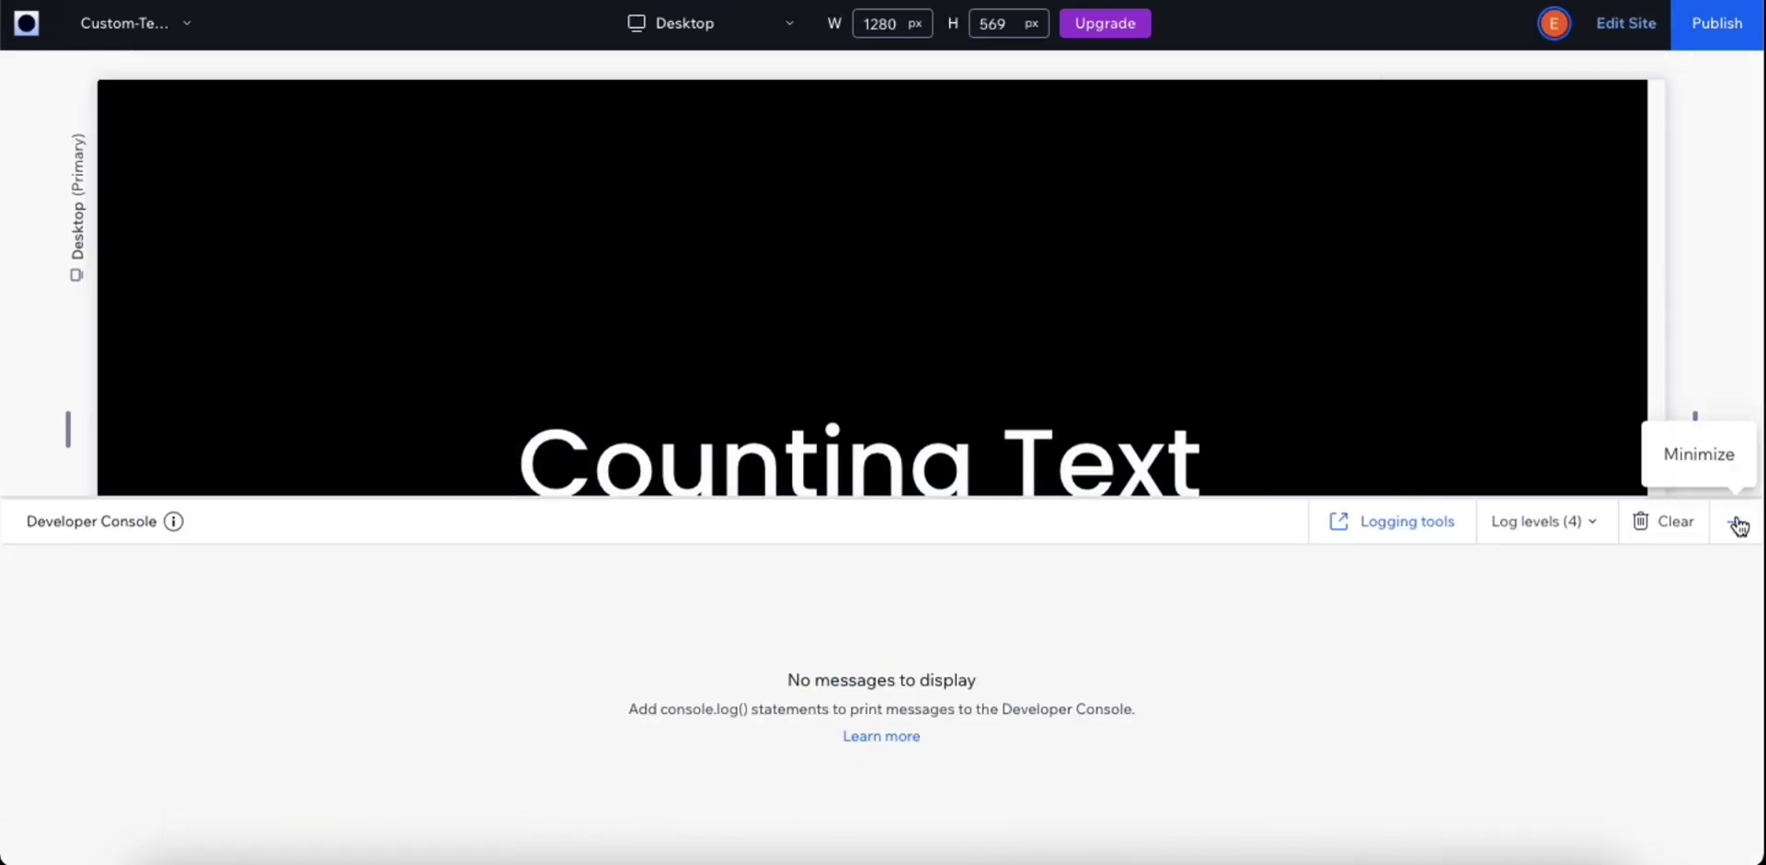
click(1735, 516)
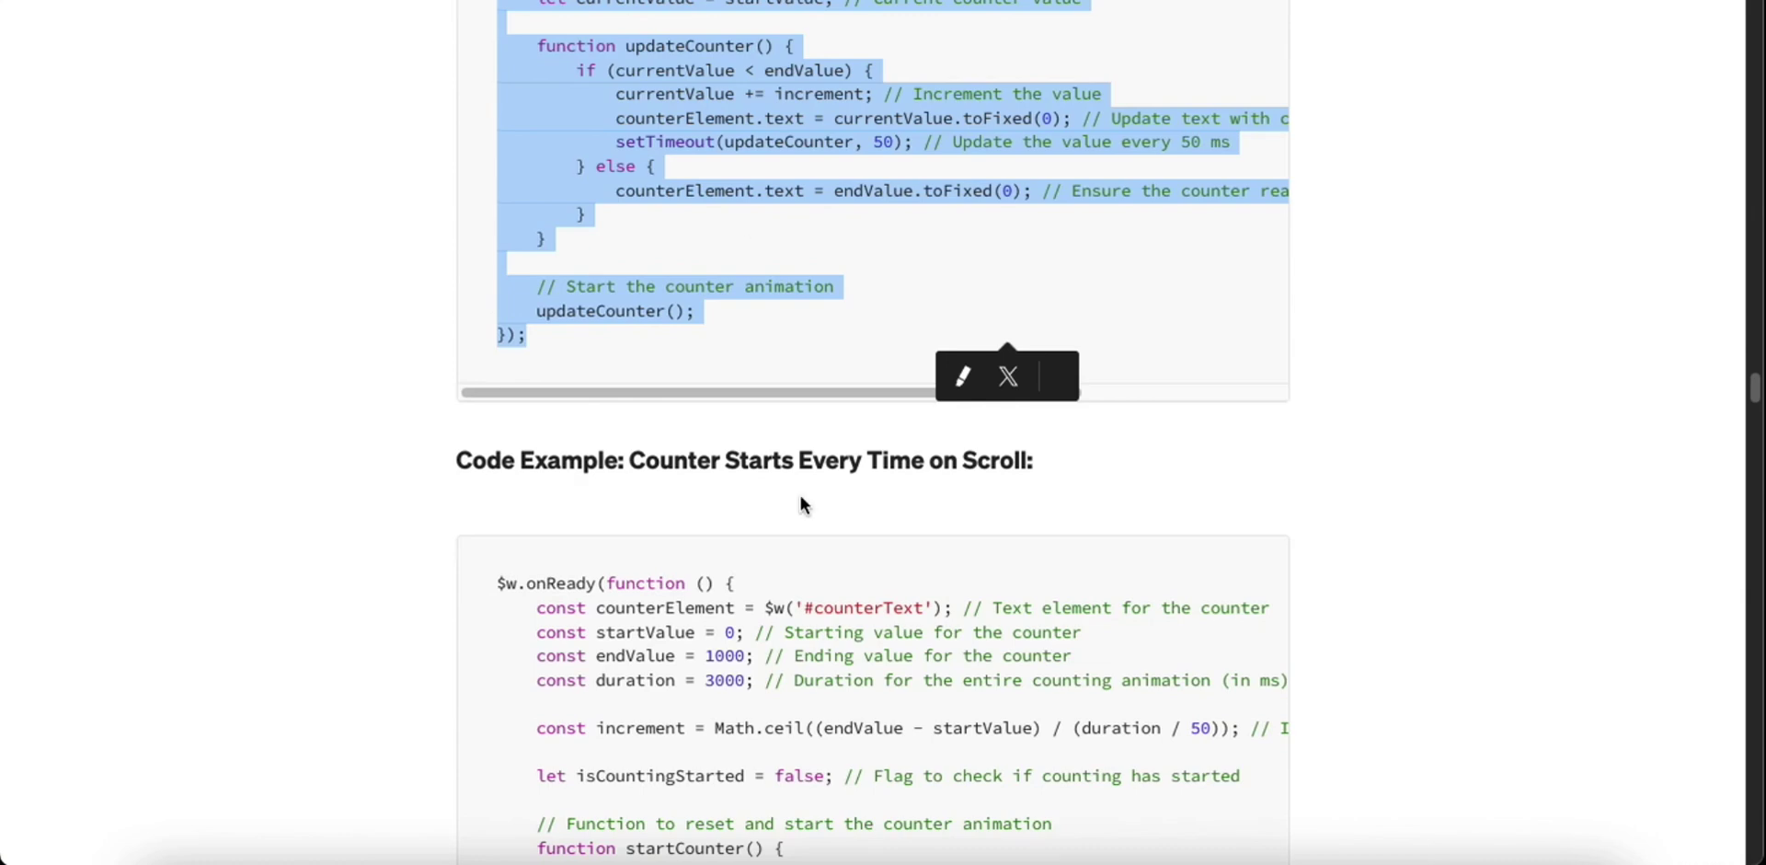
scroll(799, 497, down, 3)
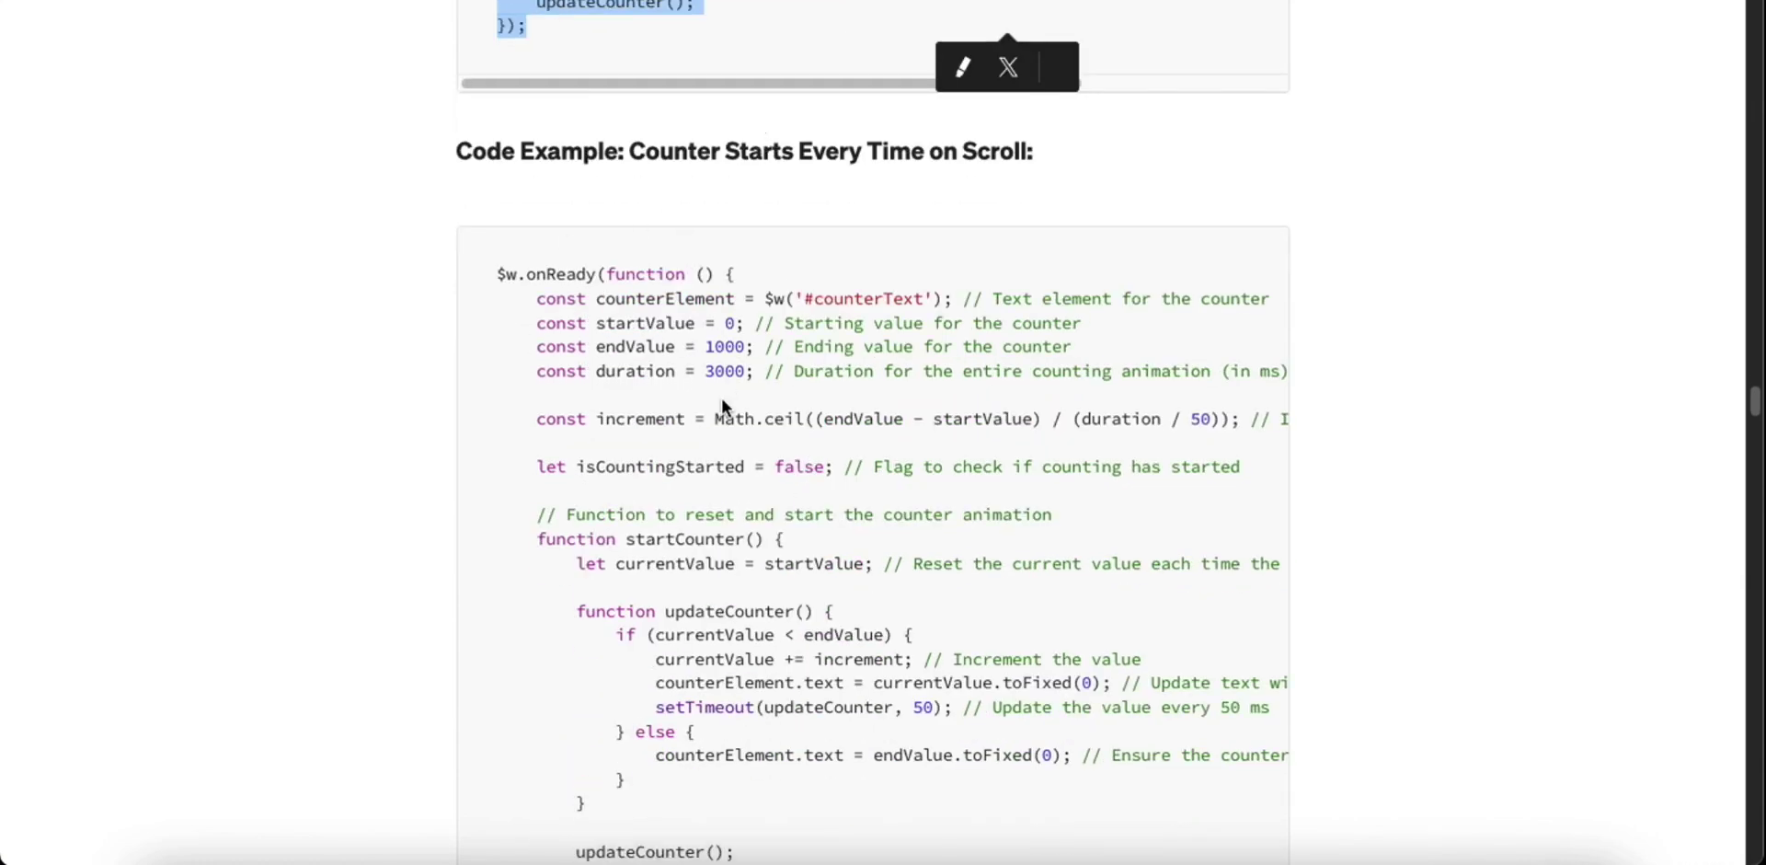
Step: Copy the full 'Counter Starts Every Time on Scroll' code example from the Medium article
scroll(721, 404, down, 1)
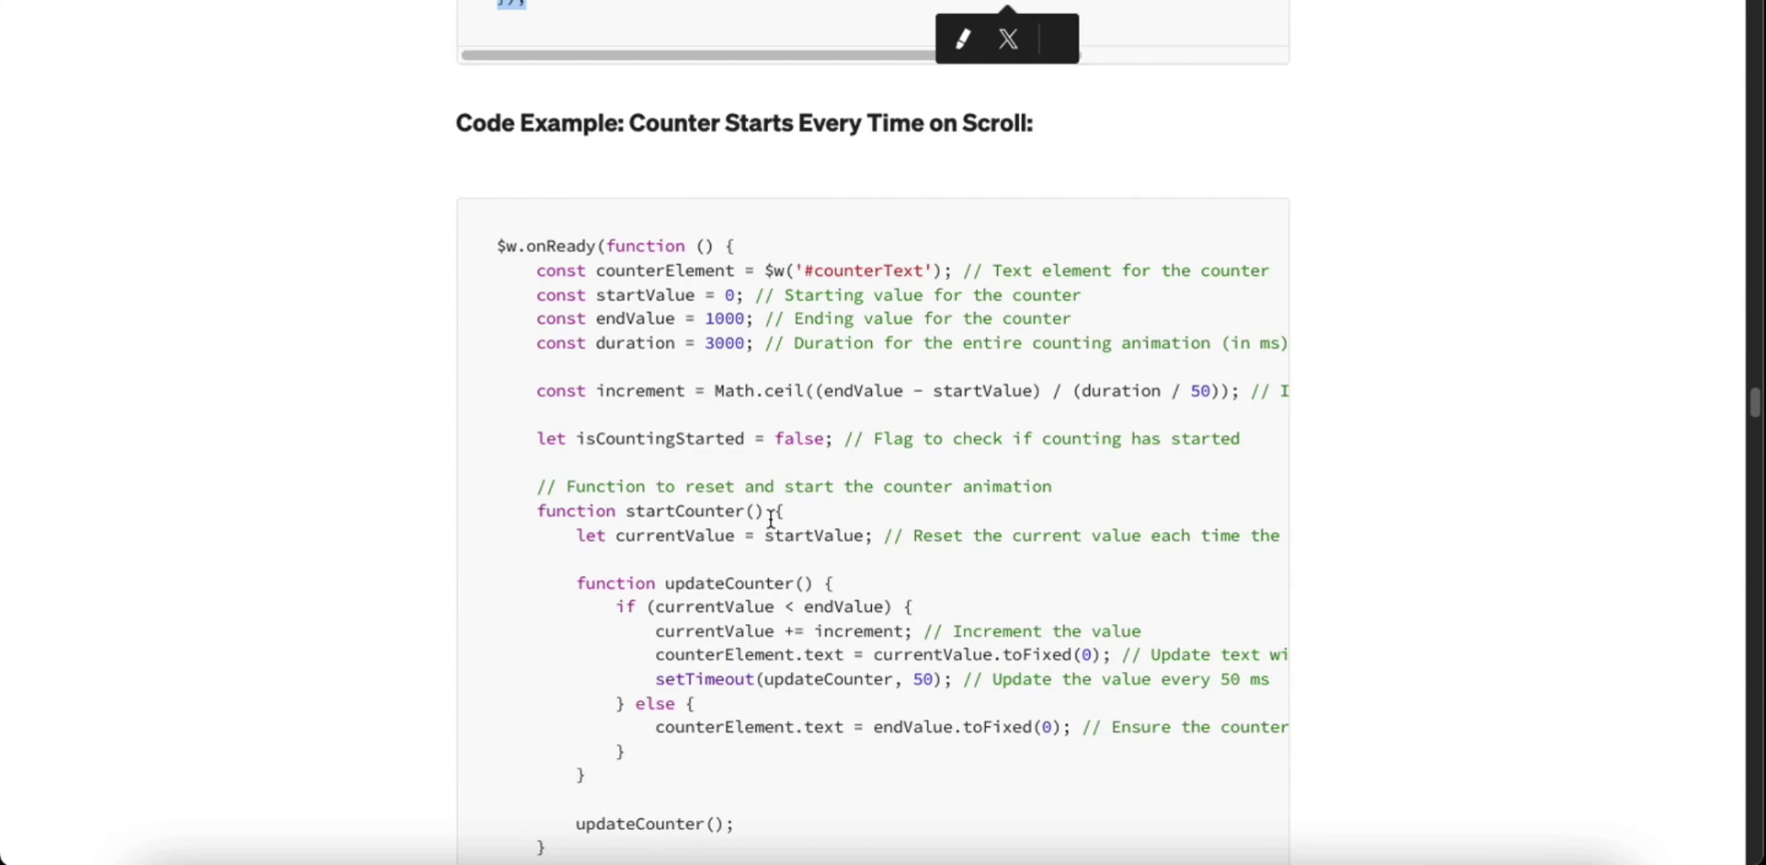
scroll(692, 379, down, 8)
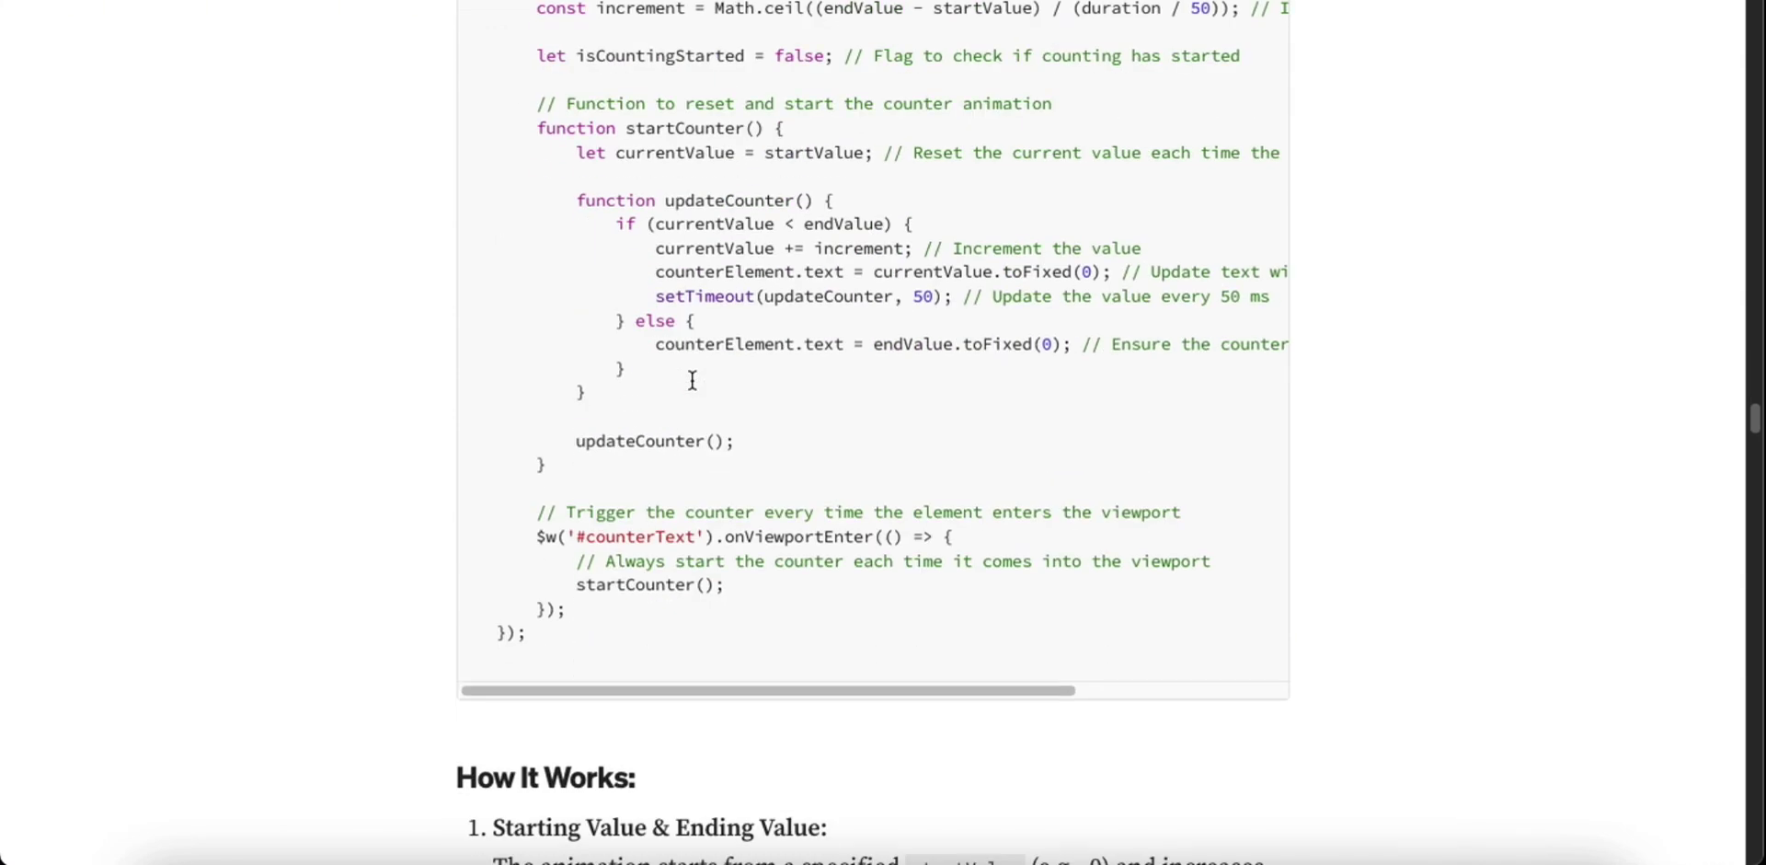
scroll(690, 379, up, 3)
scroll(583, 393, up, 6)
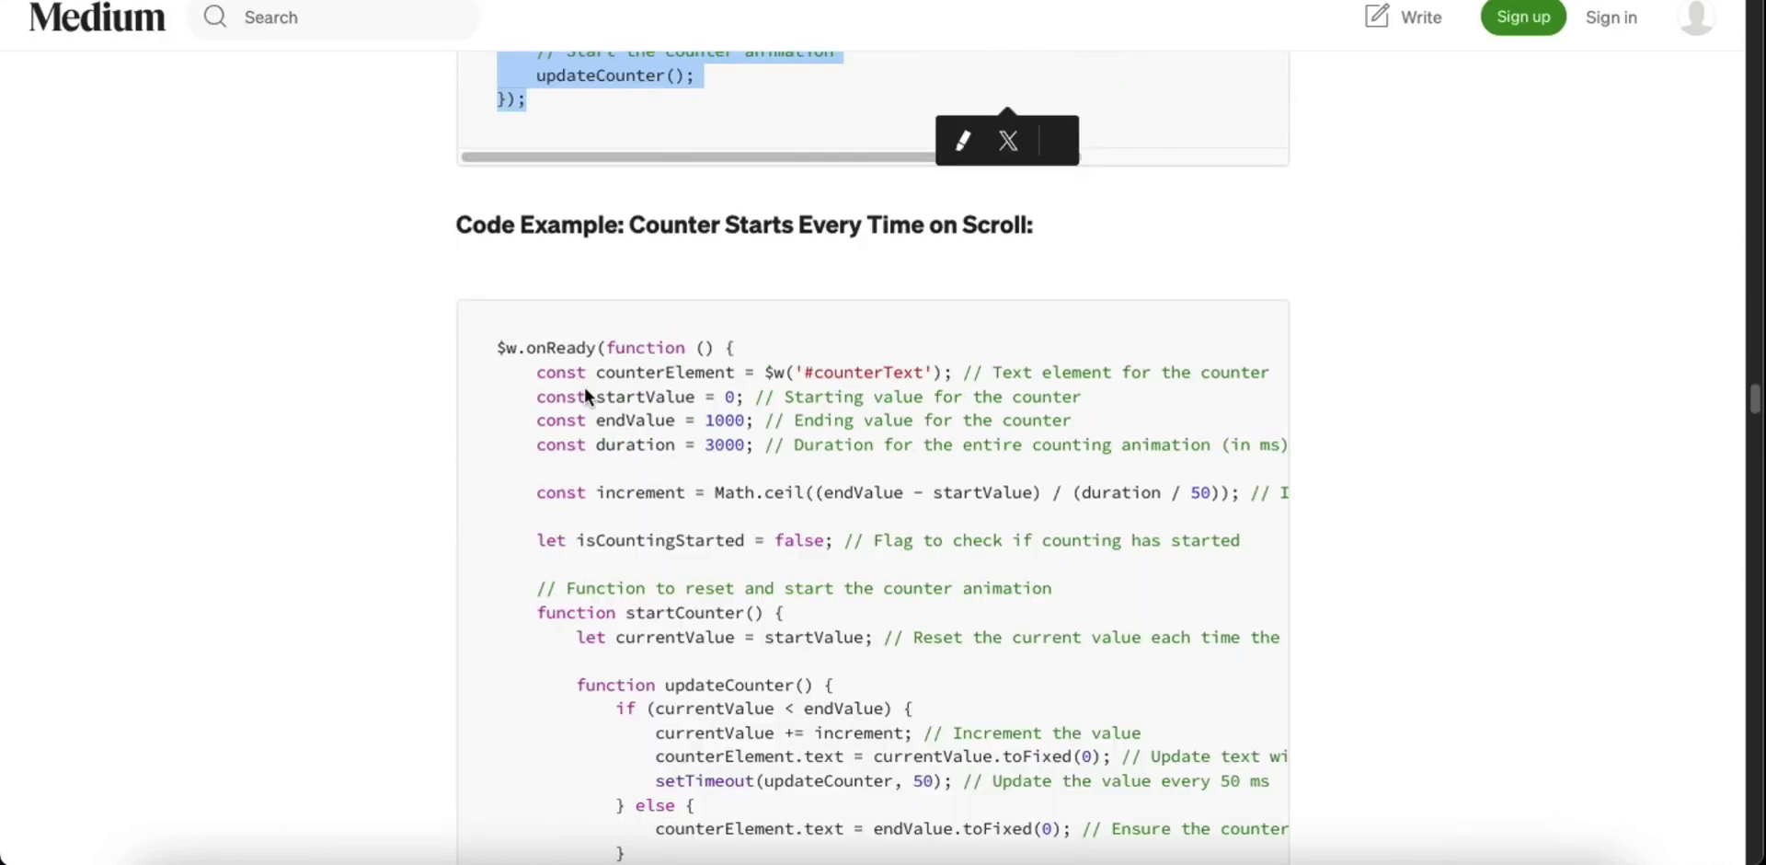
click(505, 346)
drag(497, 347, 706, 757)
right_click(620, 570)
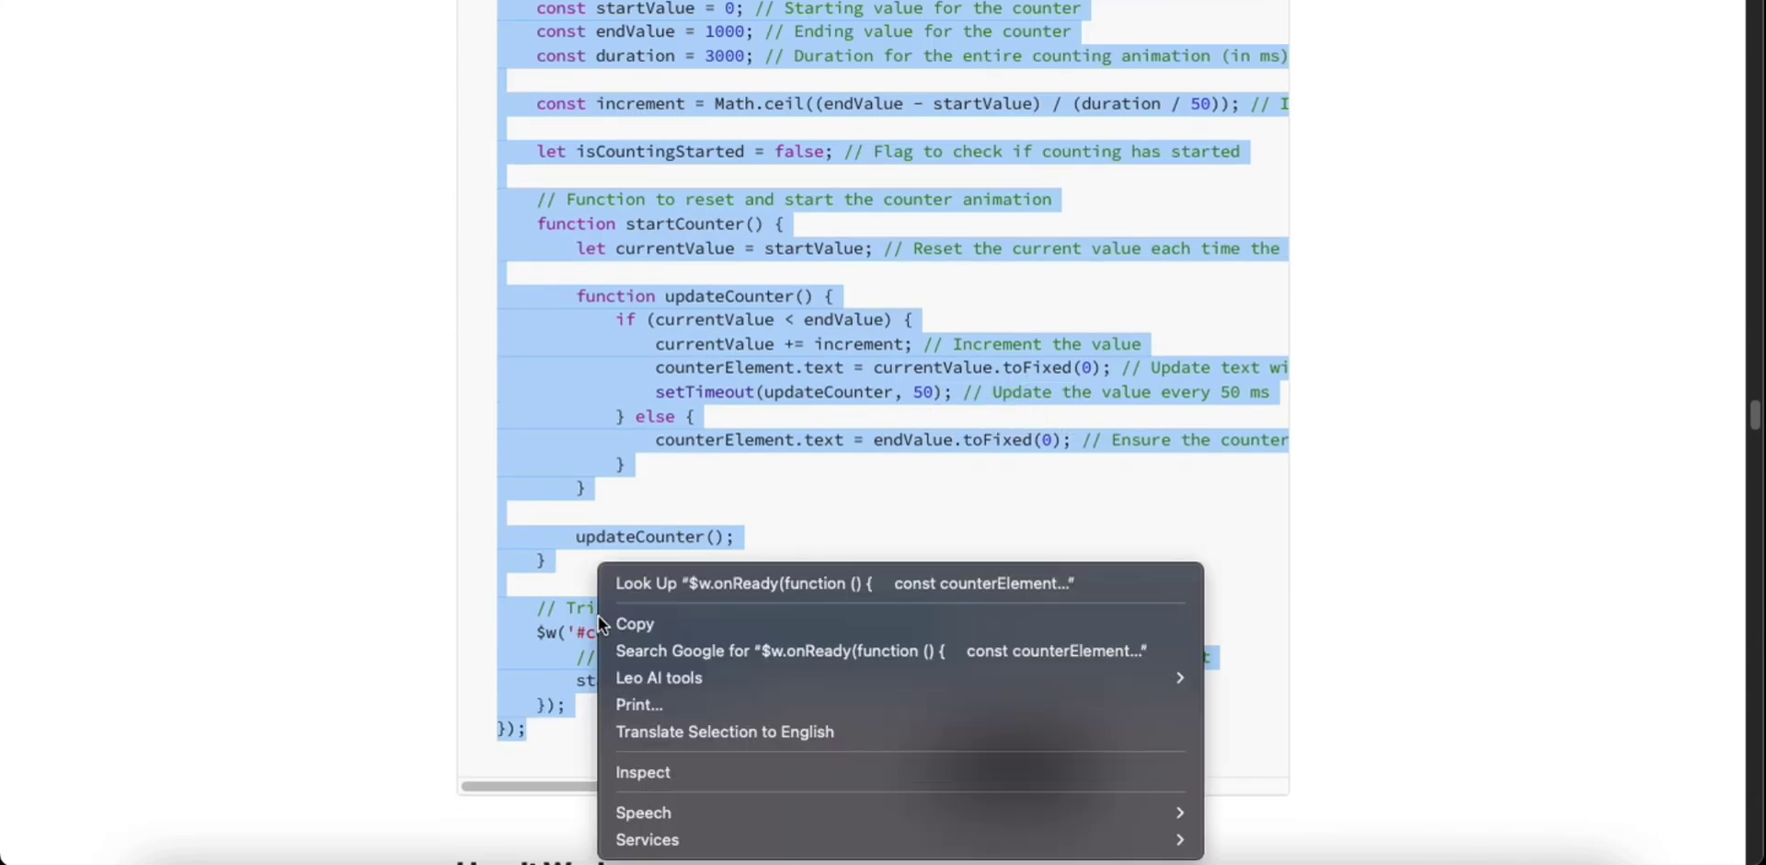
click(623, 619)
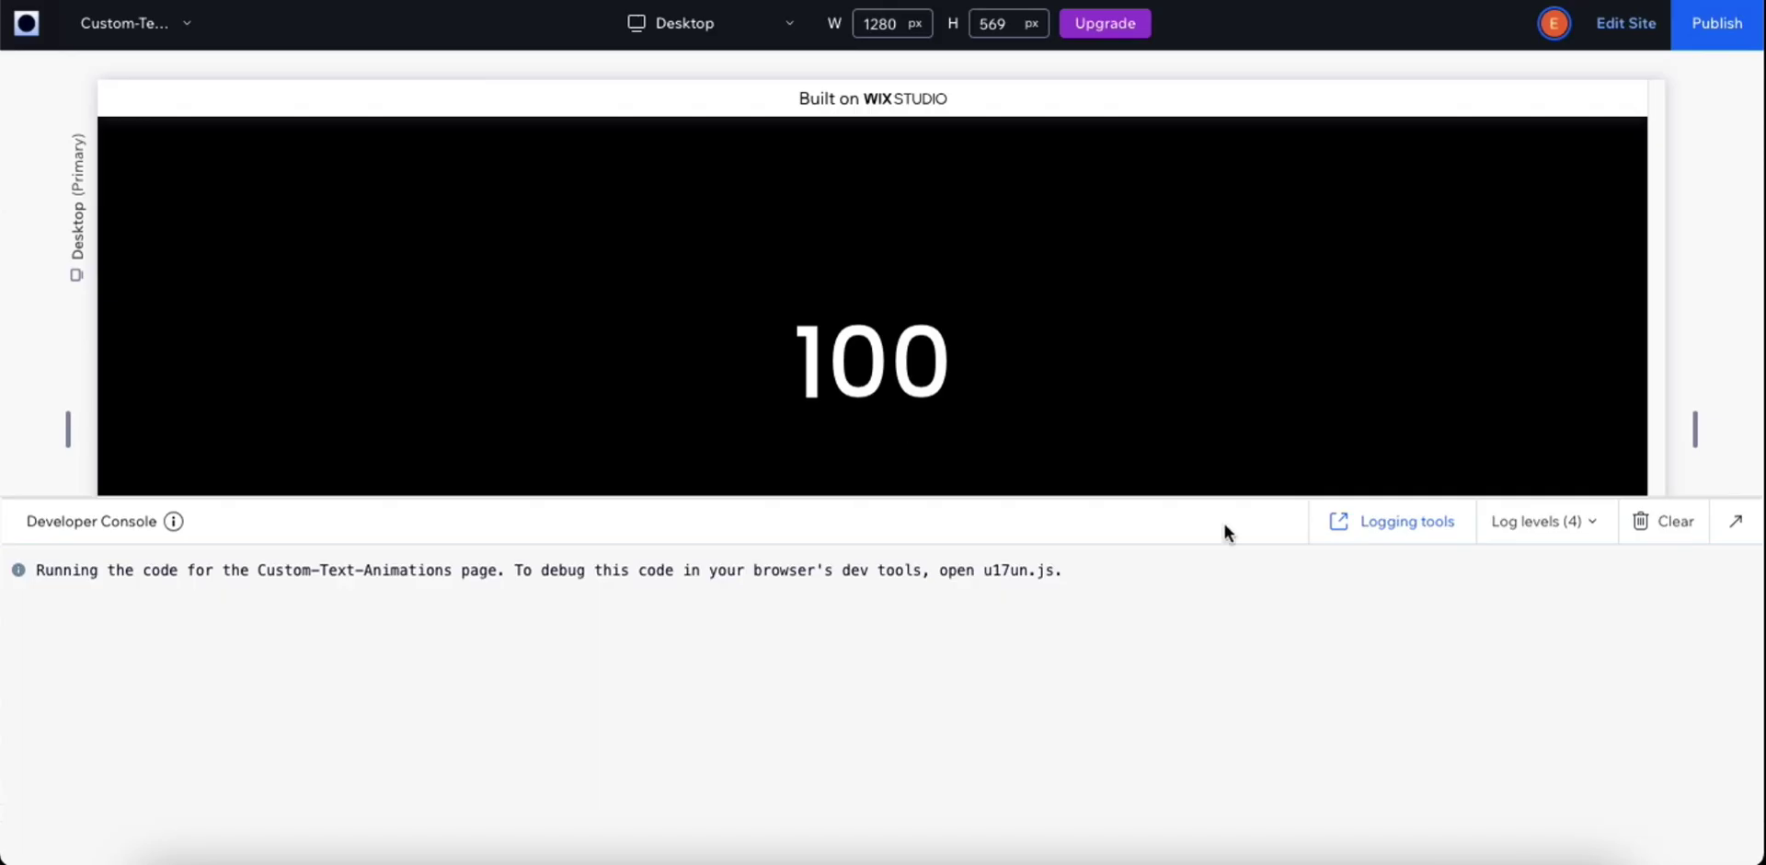
Step: Back in the Wix Studio editor, replace the function under the //Counting Text comment with the copied scroll-triggered counter code
click(1607, 26)
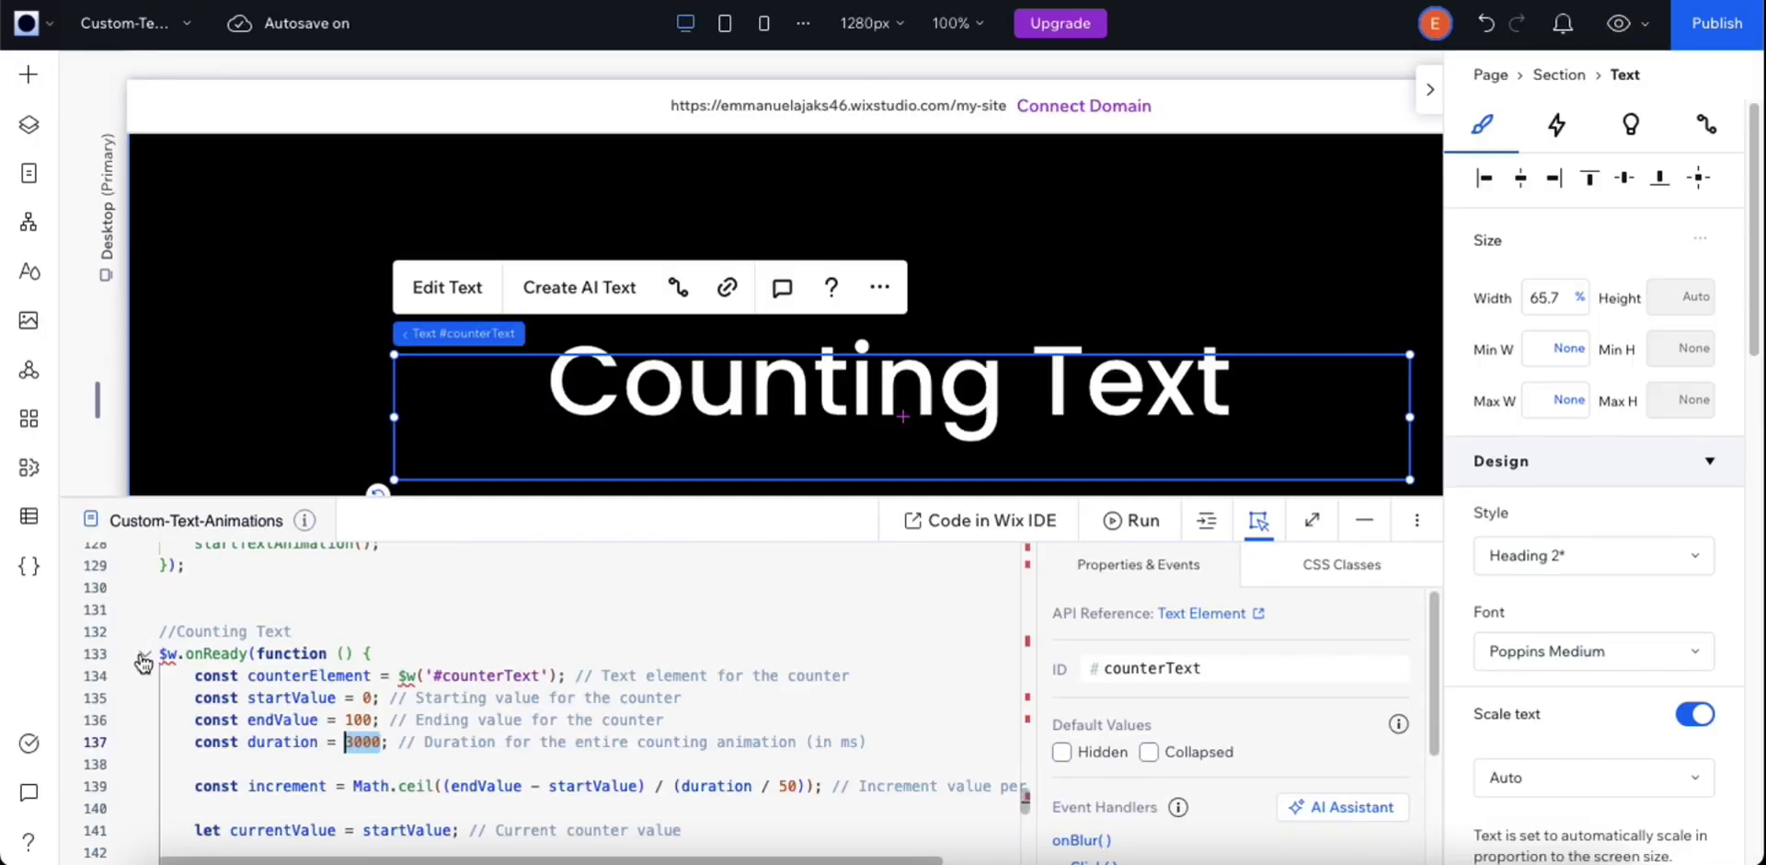
click(144, 657)
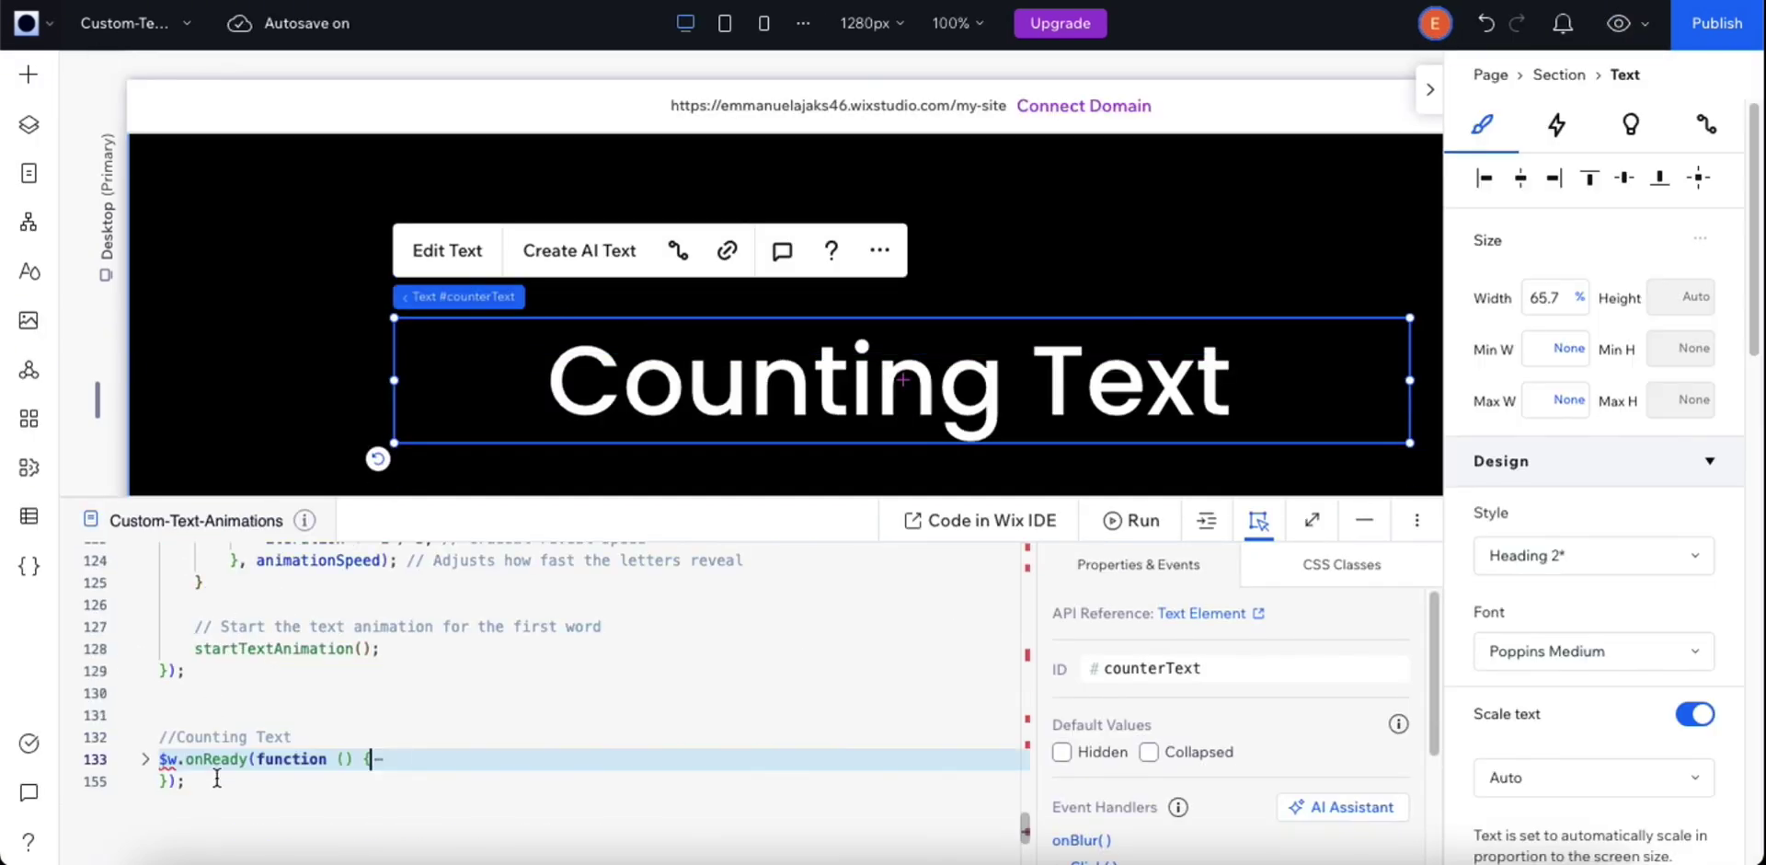
drag(166, 780, 149, 766)
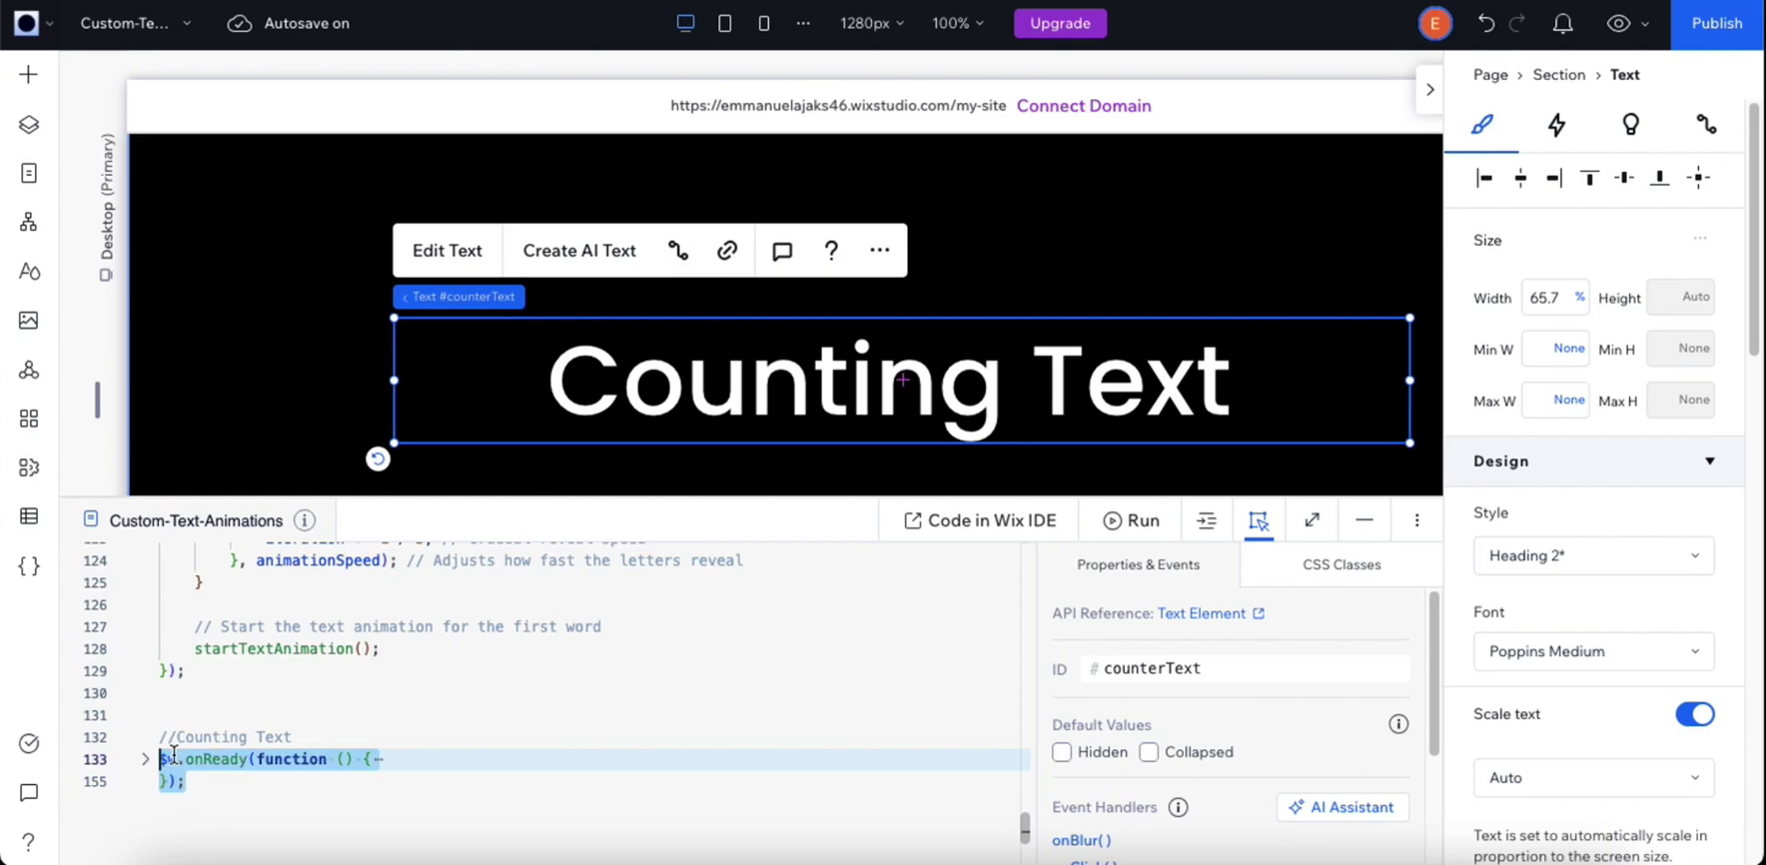
key(super+v)
scroll(421, 699, down, 1)
scroll(405, 703, up, 2)
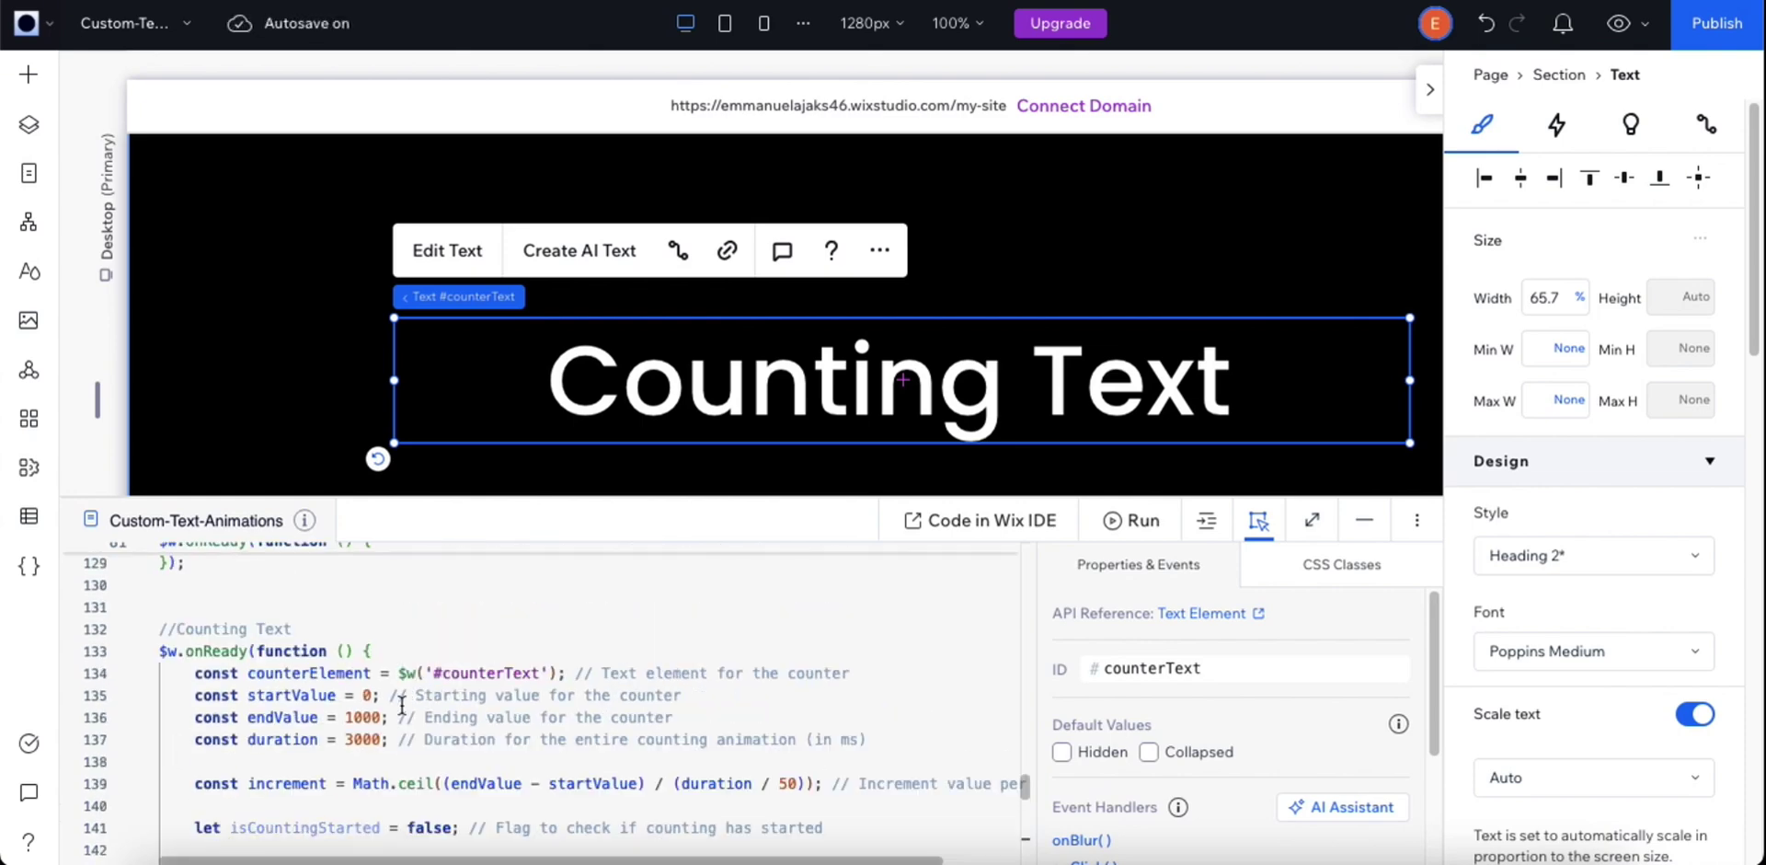
Step: Set the endValue constant in the new Counting Text code to 100 and minimize the code panel
click(379, 716)
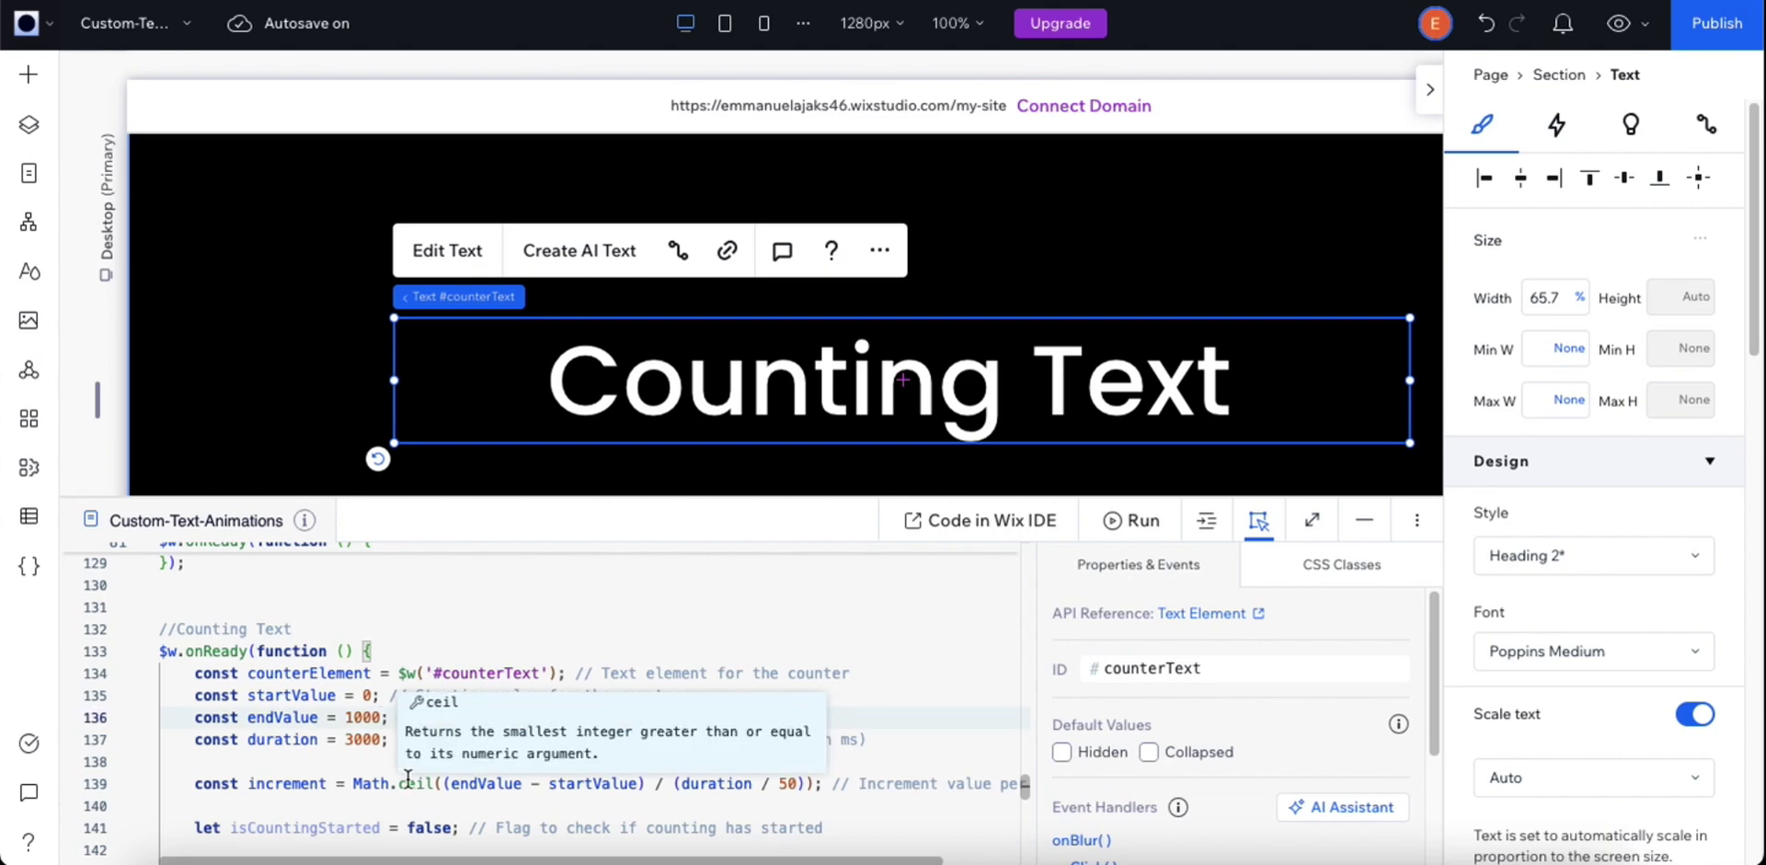
key(BackSpace)
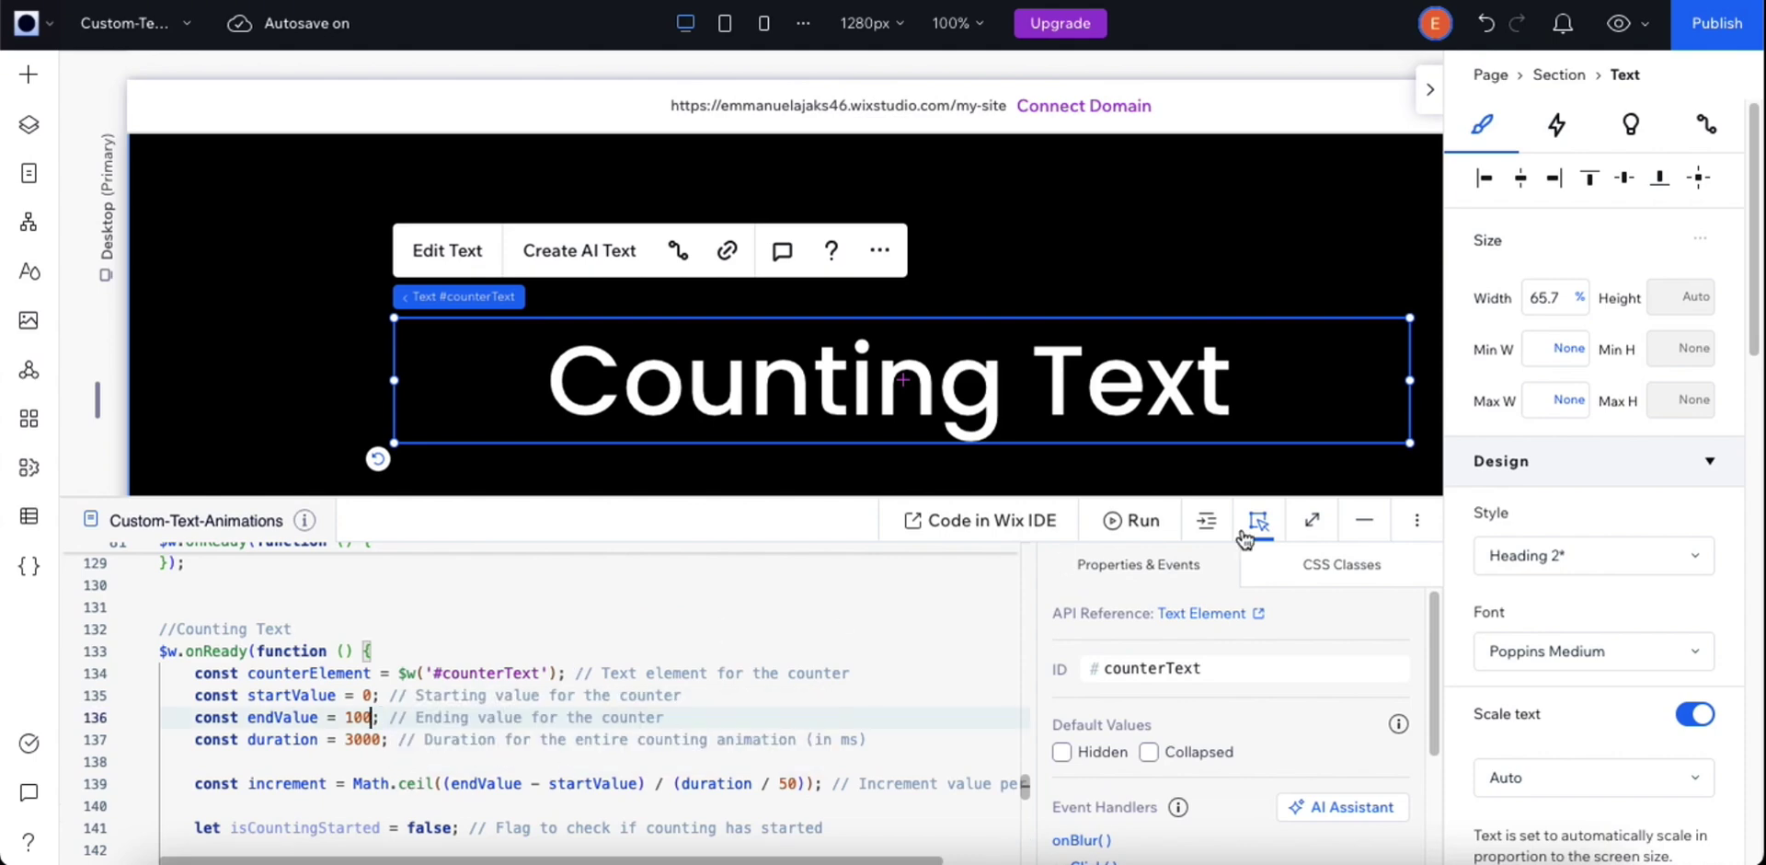
click(1364, 520)
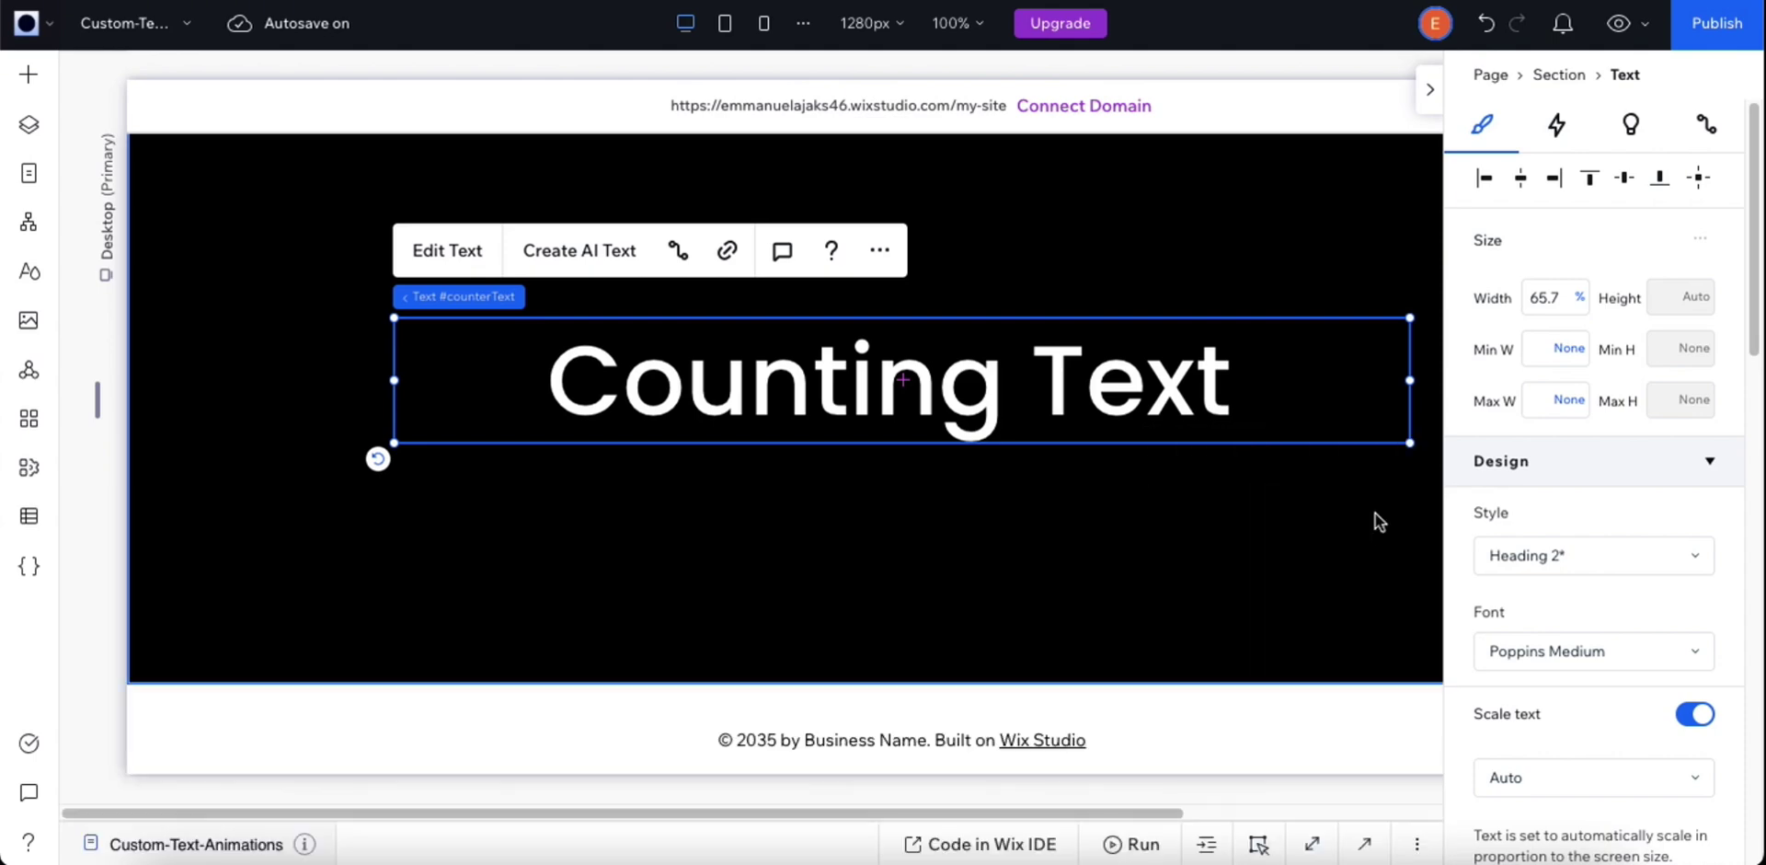
Step: Preview the site, scroll away from and back to the counter section repeatedly to check that the count restarts, and return to the editor
click(1615, 30)
scroll(1388, 344, up, 3)
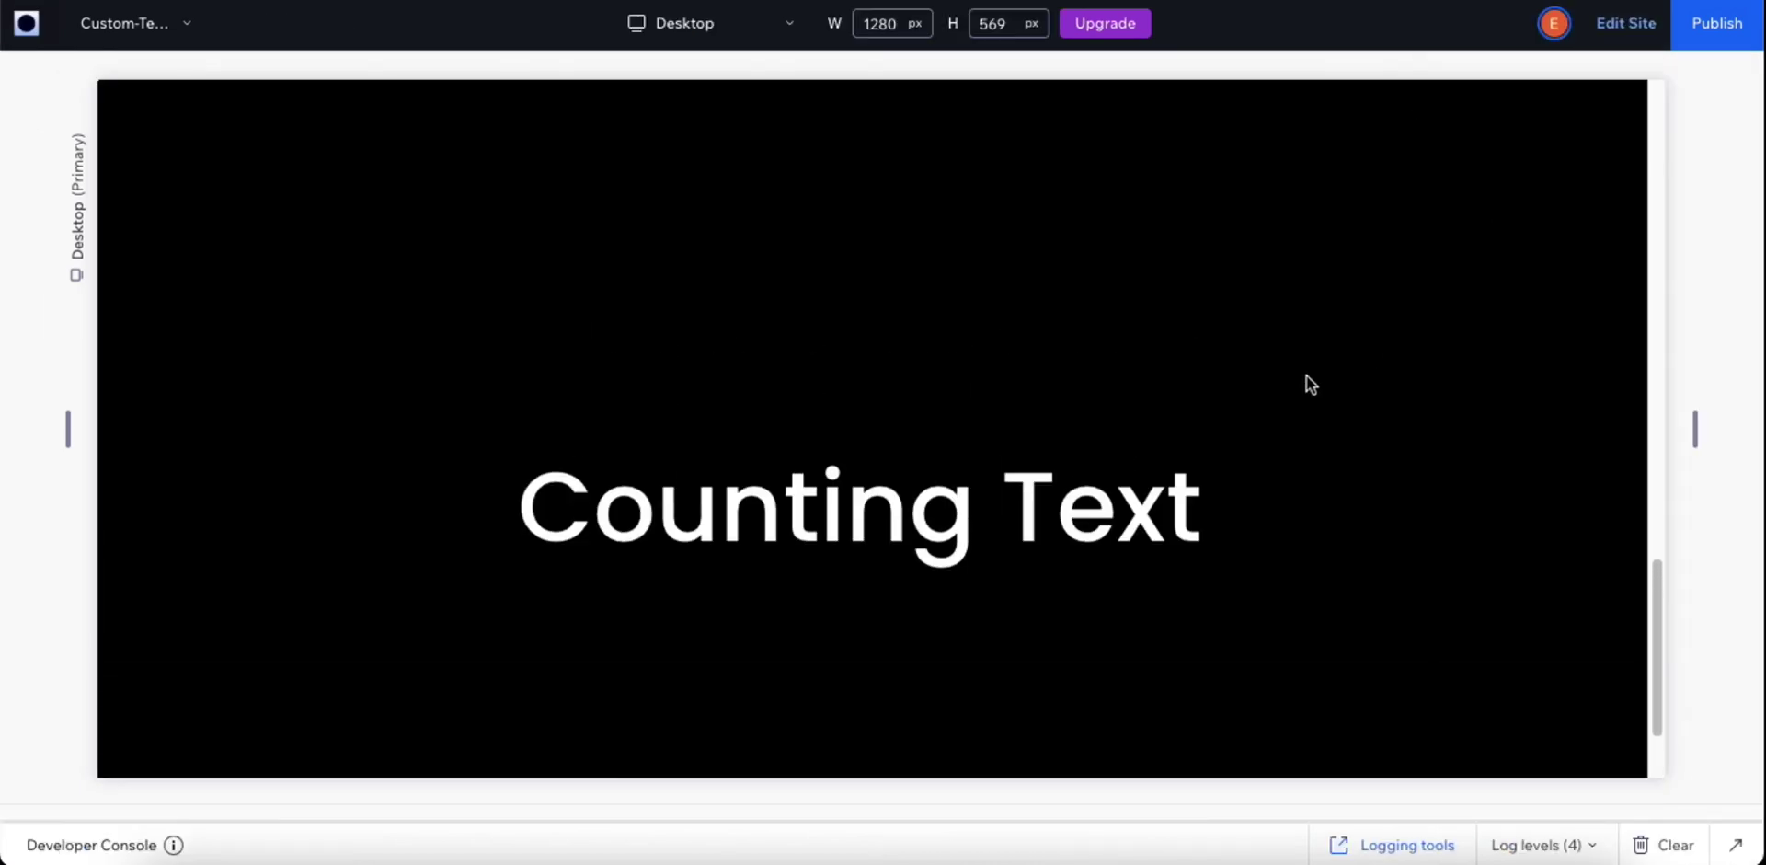
scroll(1138, 418, up, 8)
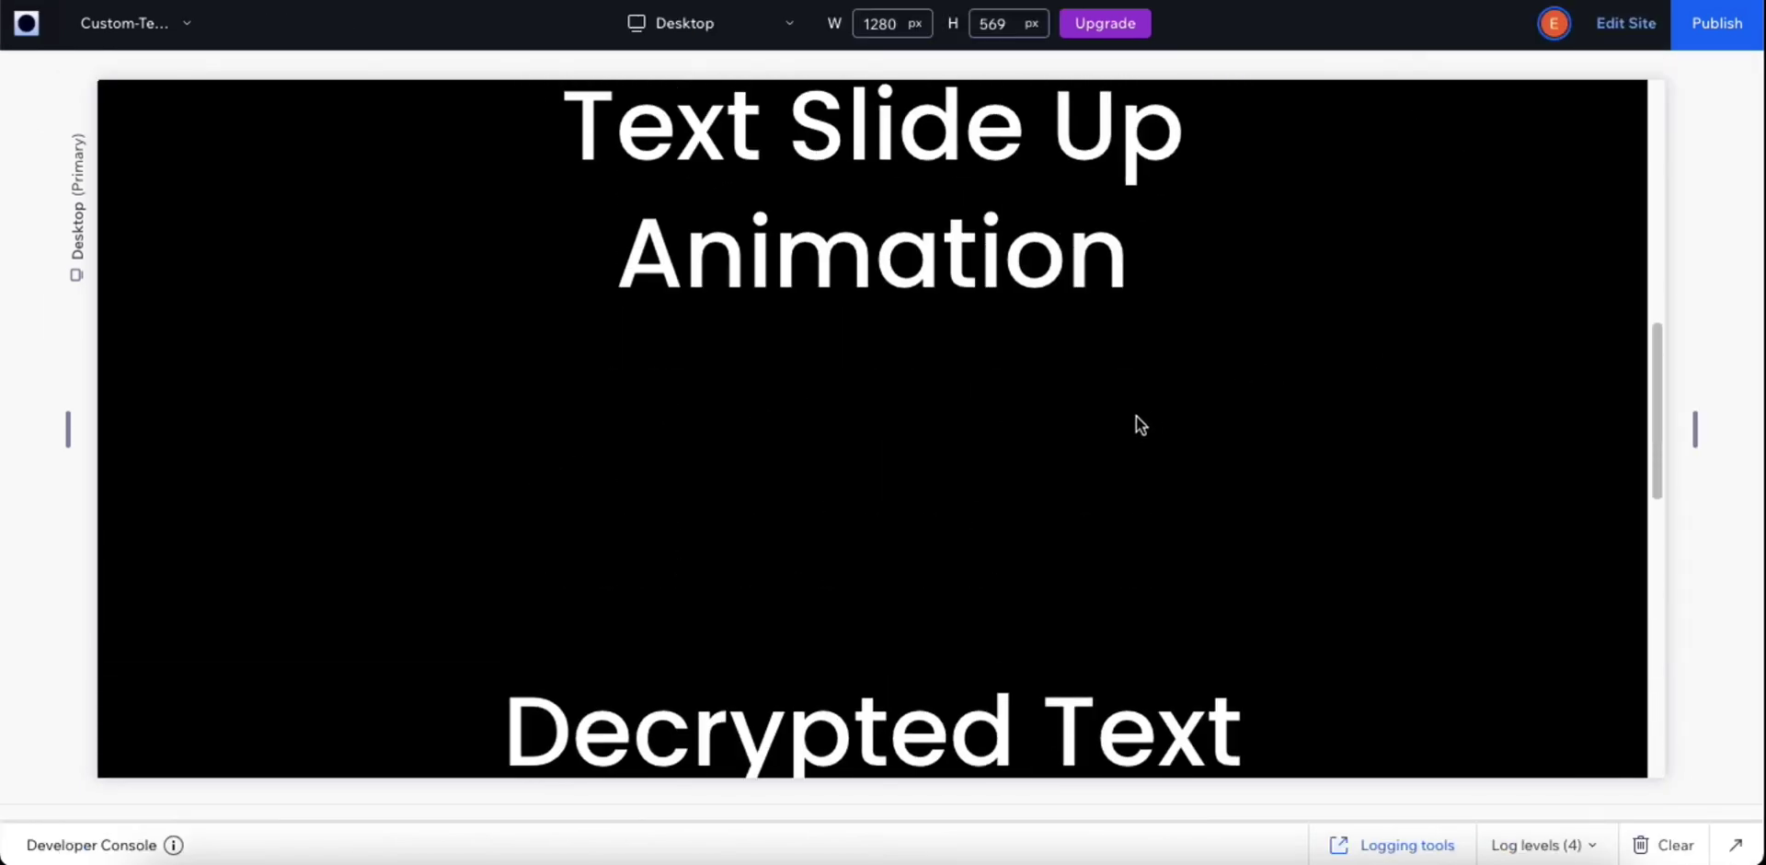
scroll(1139, 421, down, 10)
scroll(1137, 417, down, 1)
scroll(1104, 398, up, 1)
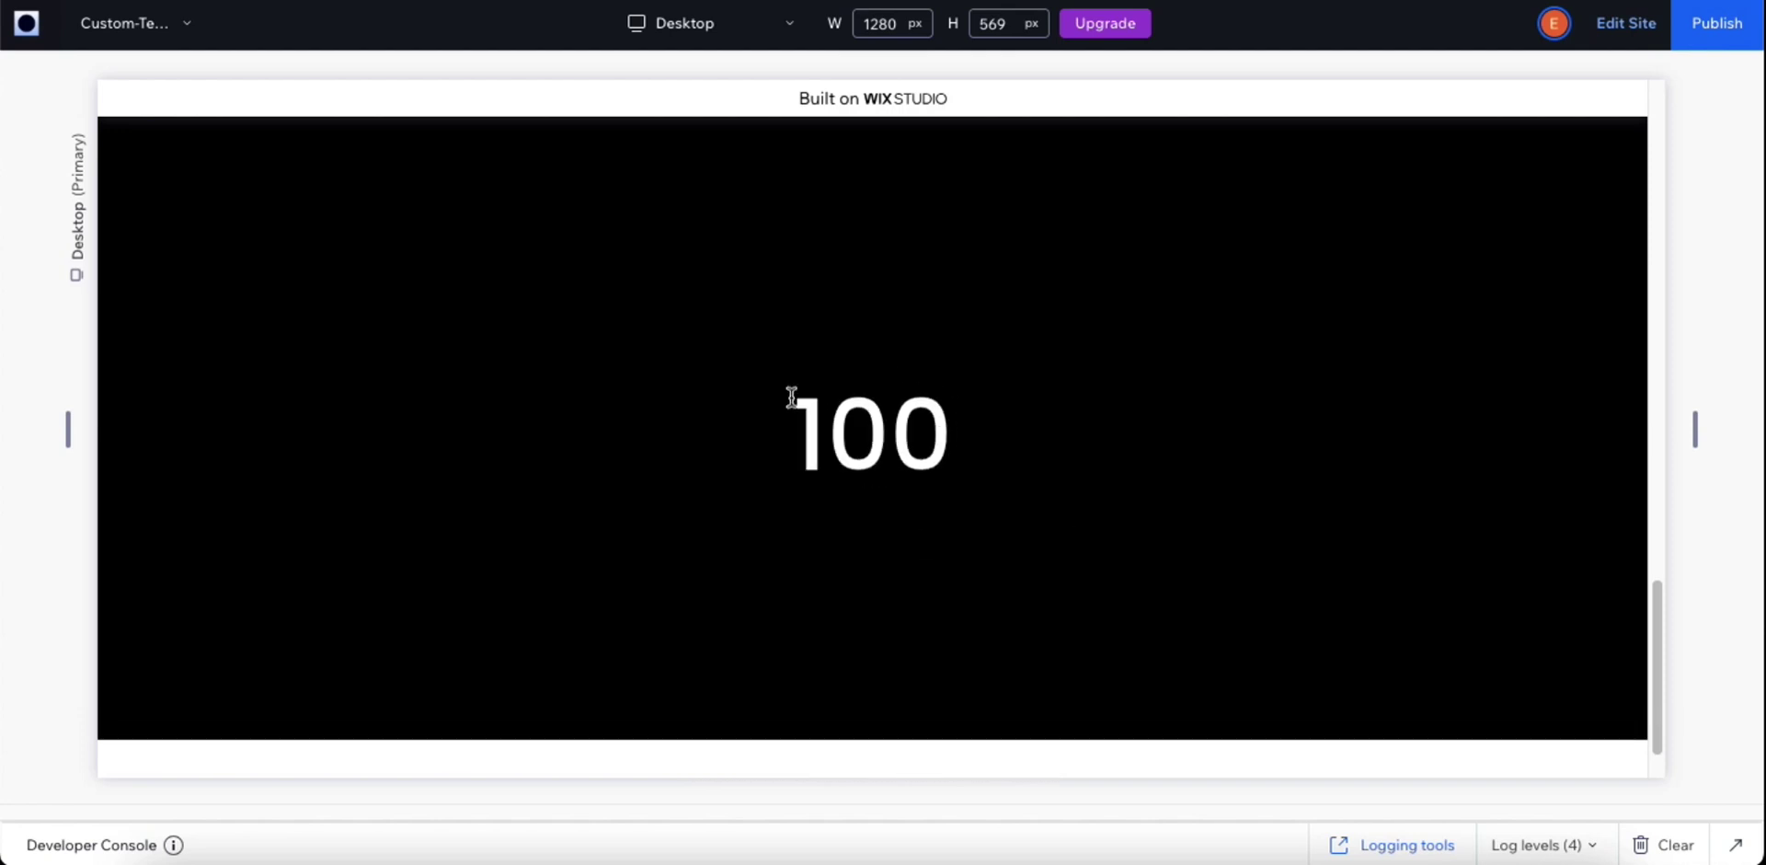
scroll(971, 439, up, 6)
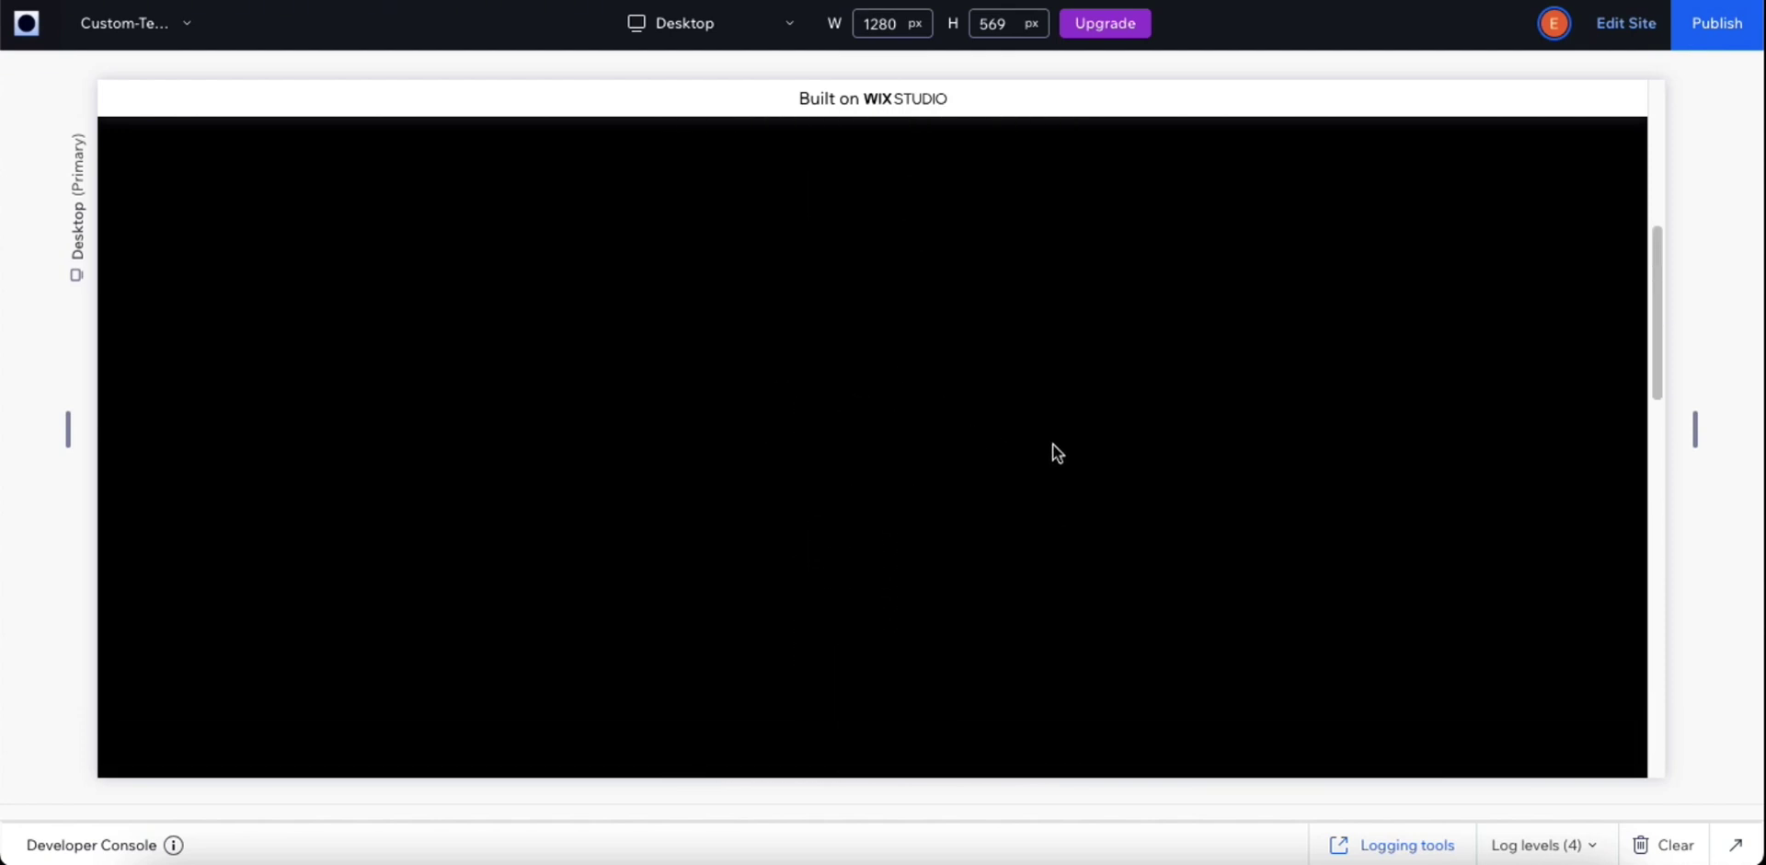
scroll(1073, 469, down, 3)
scroll(1073, 469, down, 5)
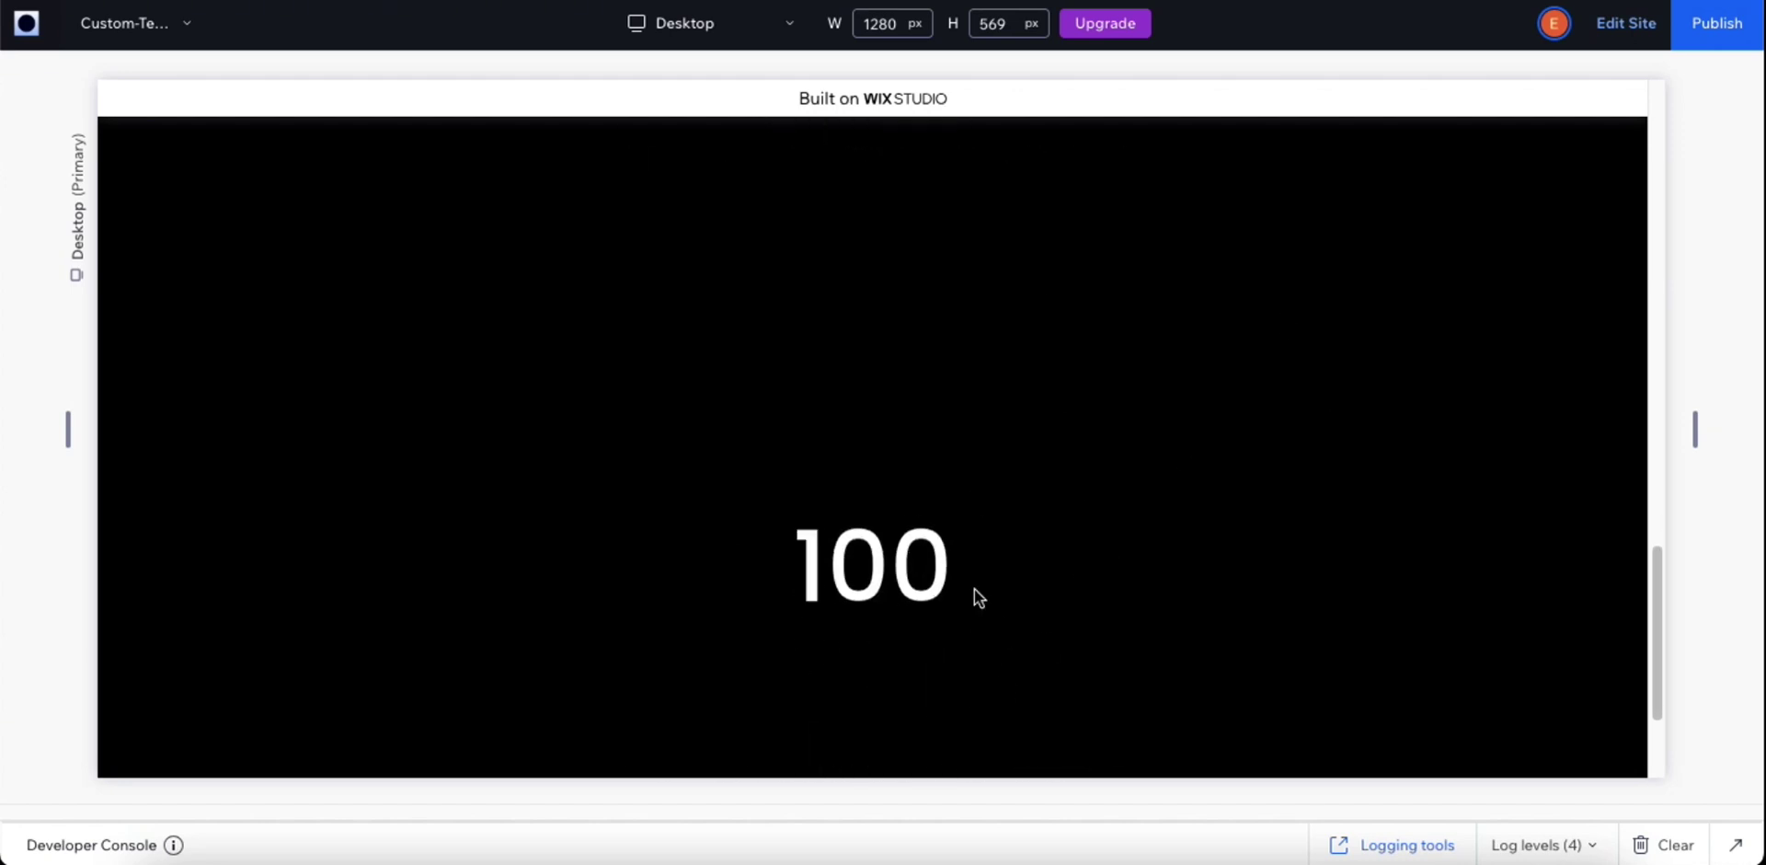
scroll(973, 579, up, 3)
scroll(1074, 570, up, 3)
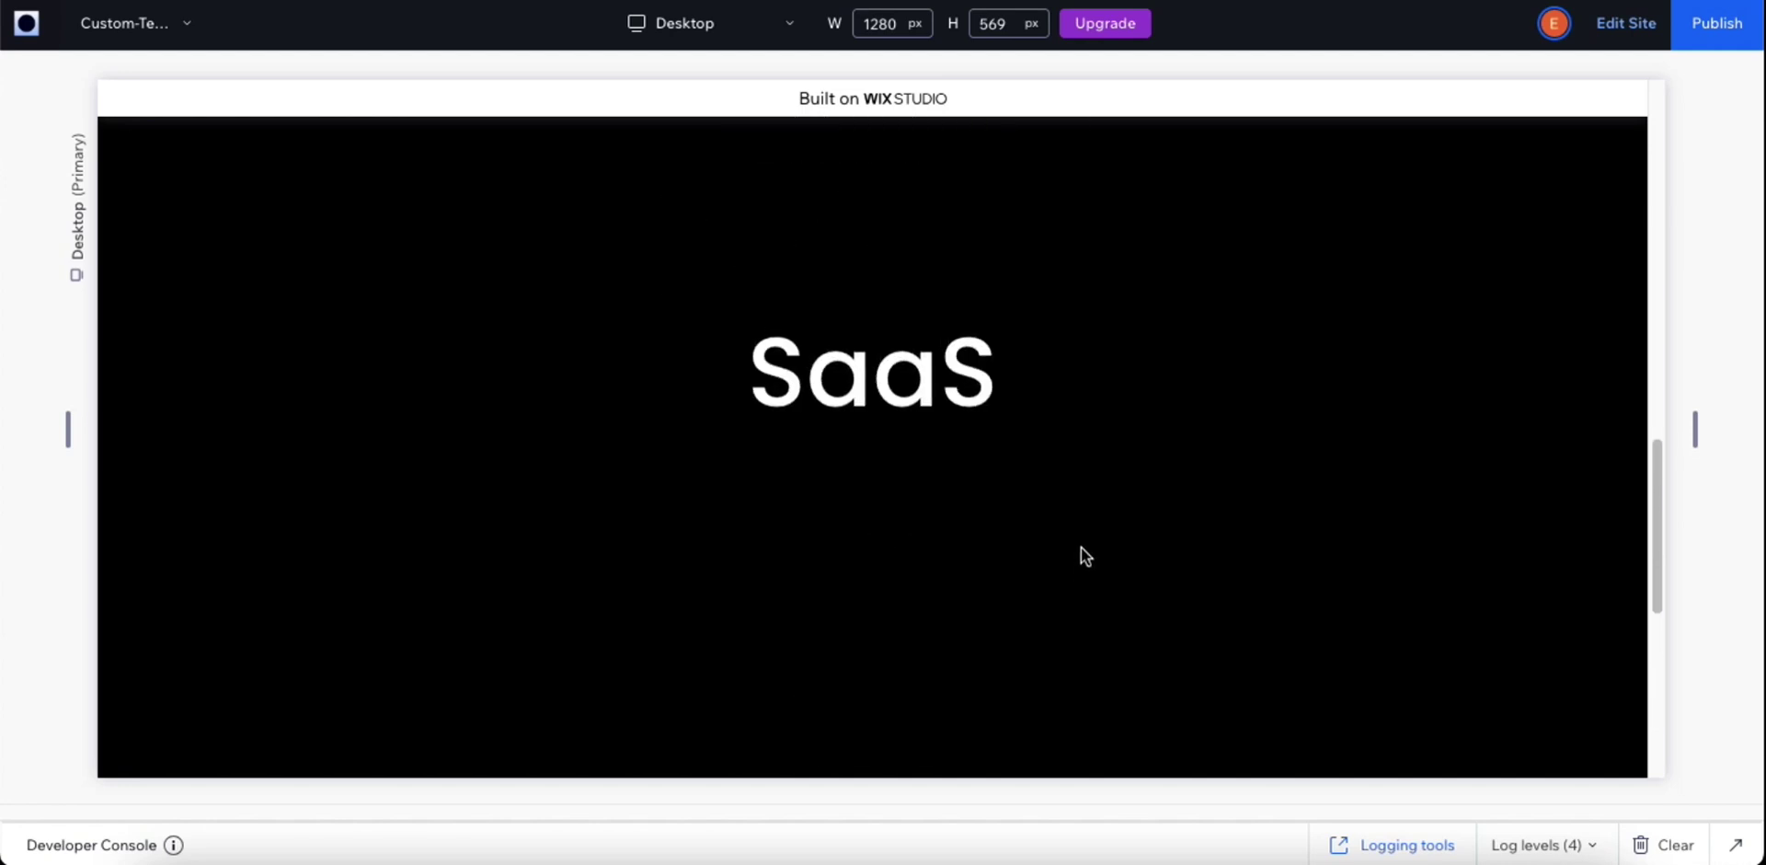
scroll(1083, 583, down, 5)
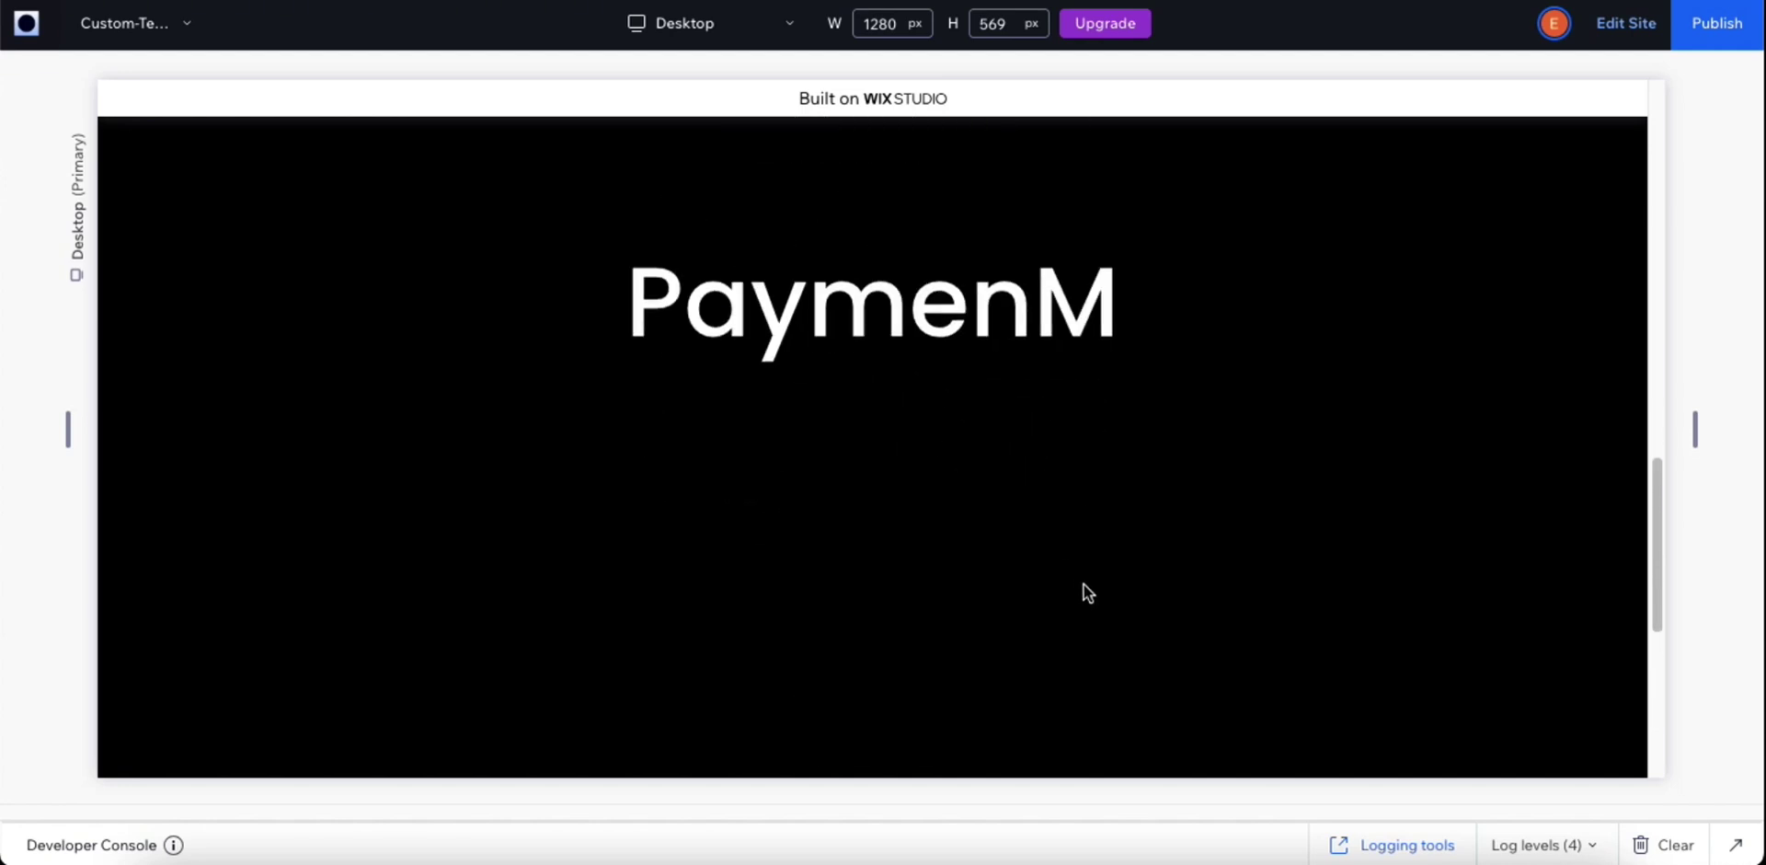
scroll(957, 438, up, 1)
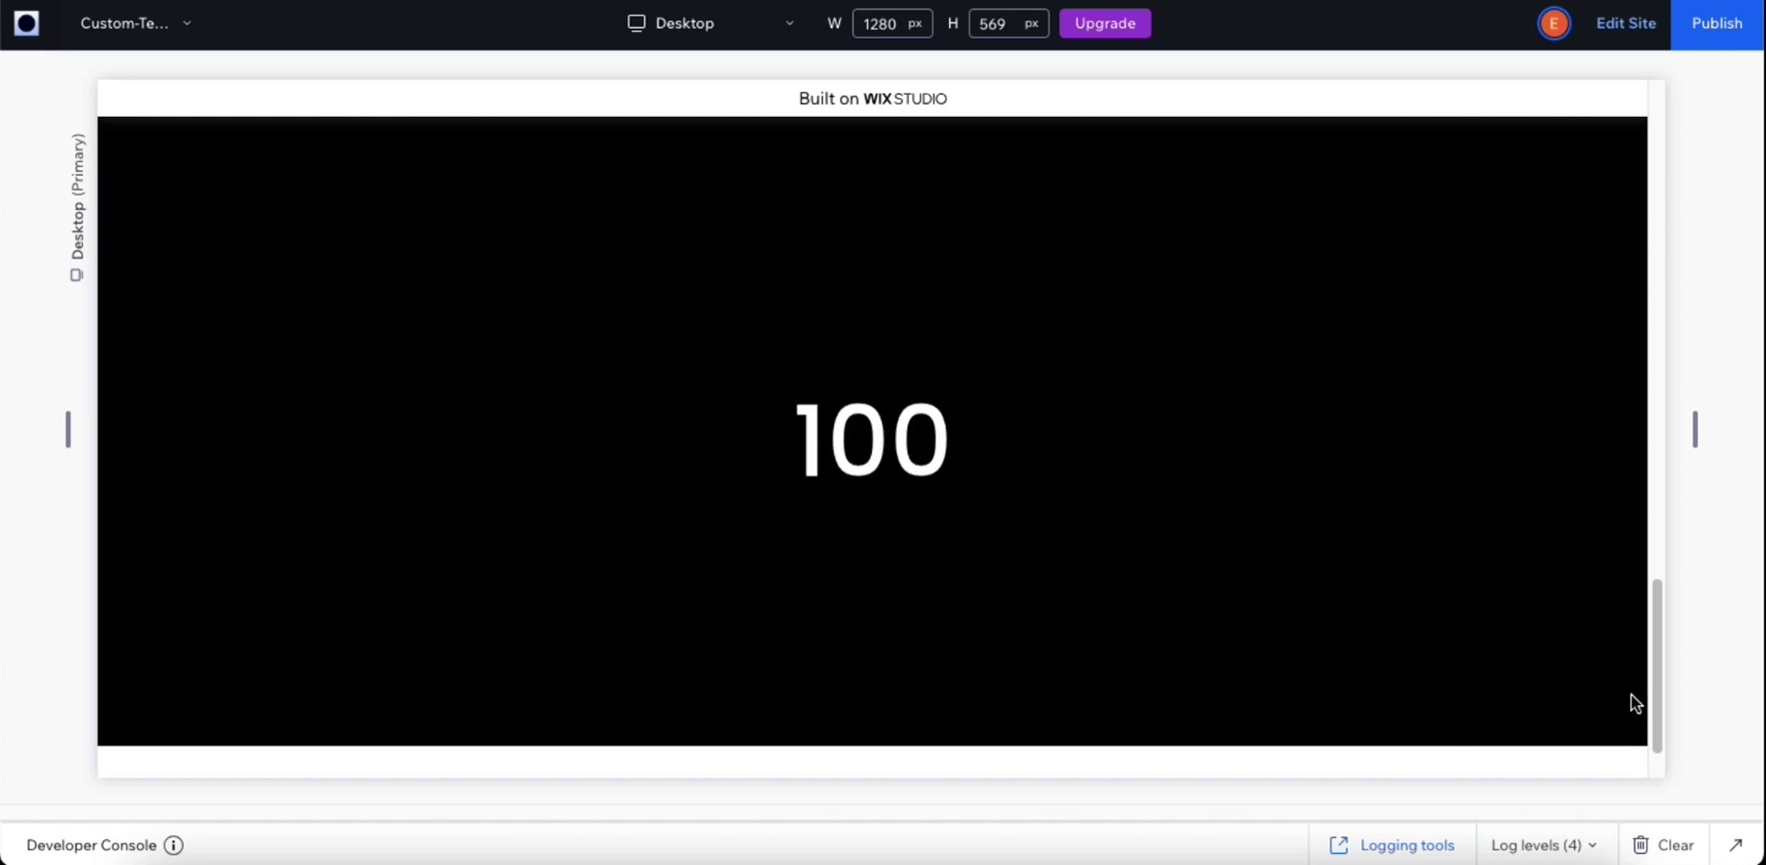
click(1624, 23)
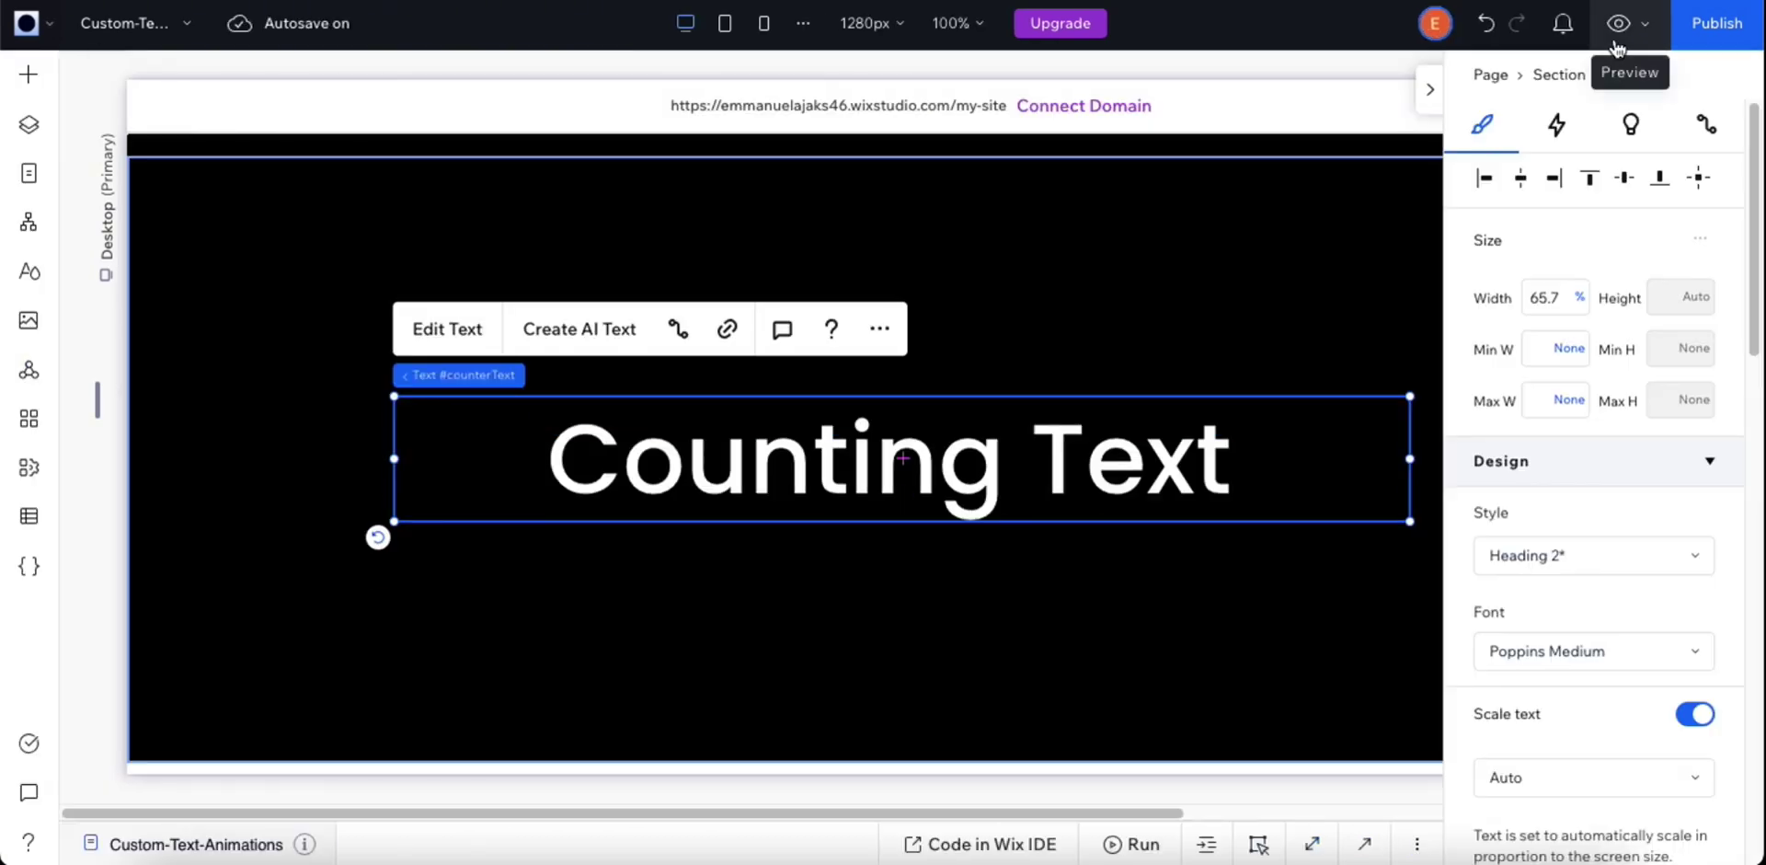